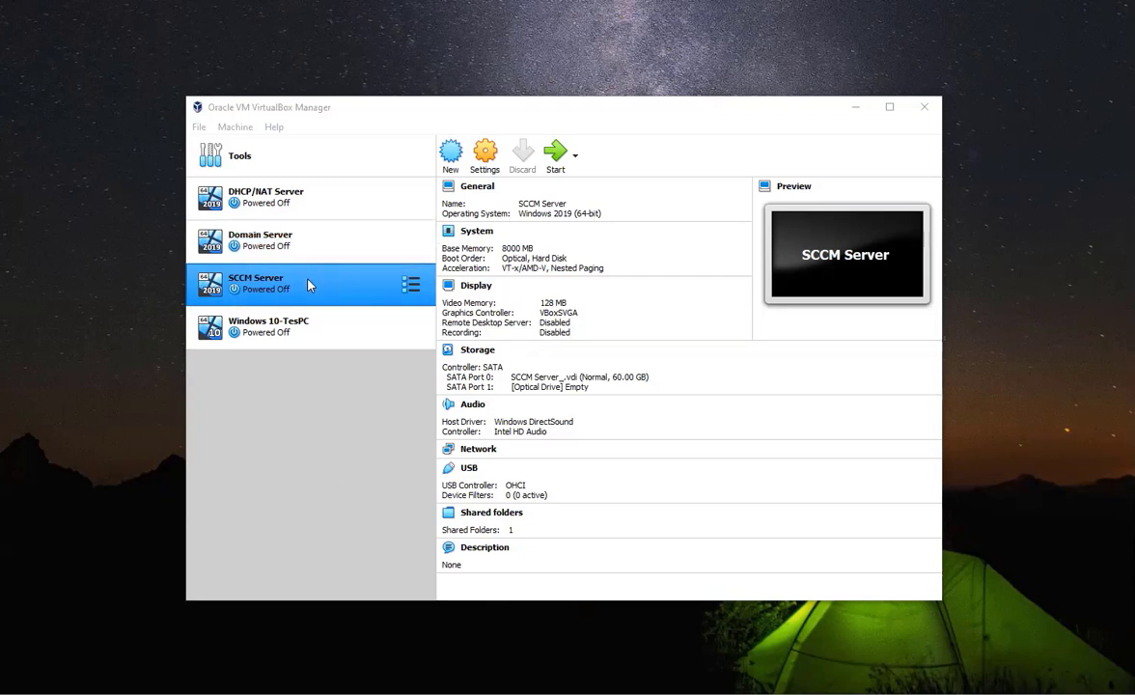
Check the storage details of the SCCM Server virtual machine's hard disk SCCM Server_.vdi, and close the settings.
left_click(485, 166)
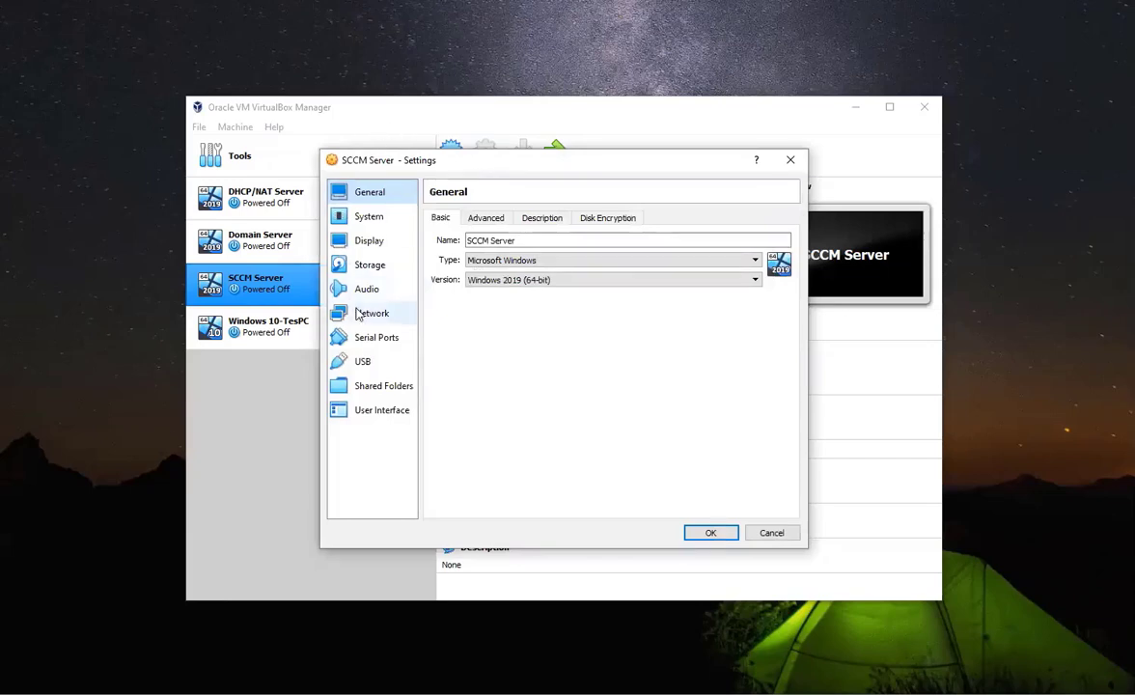
left_click(357, 266)
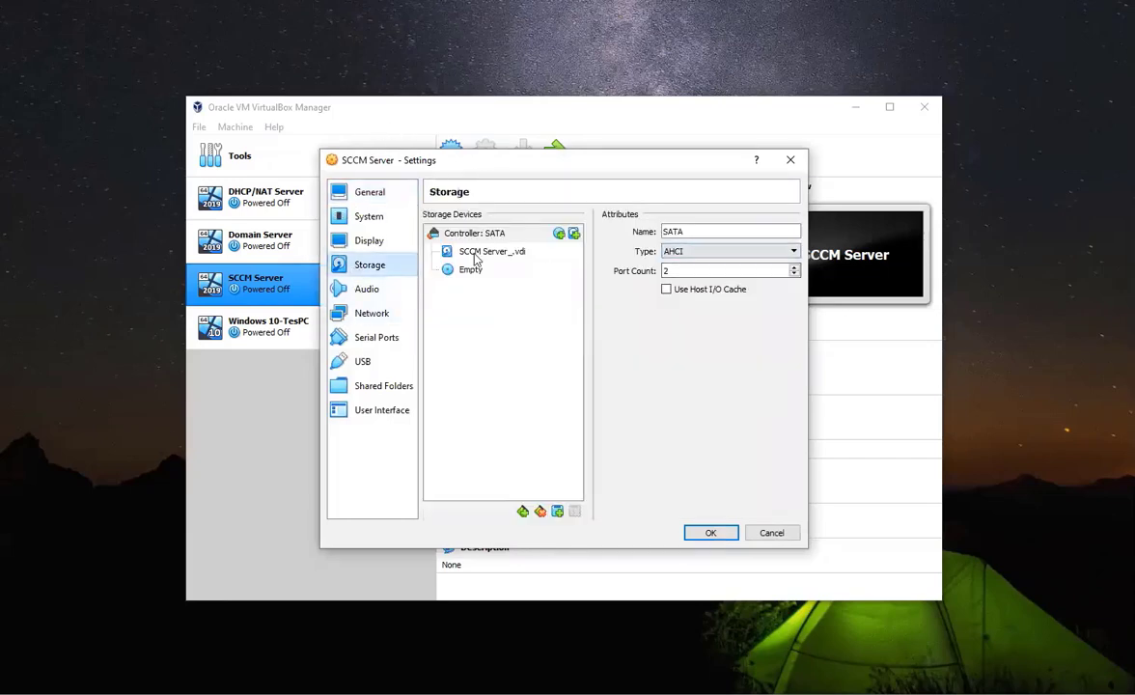
left_click(512, 252)
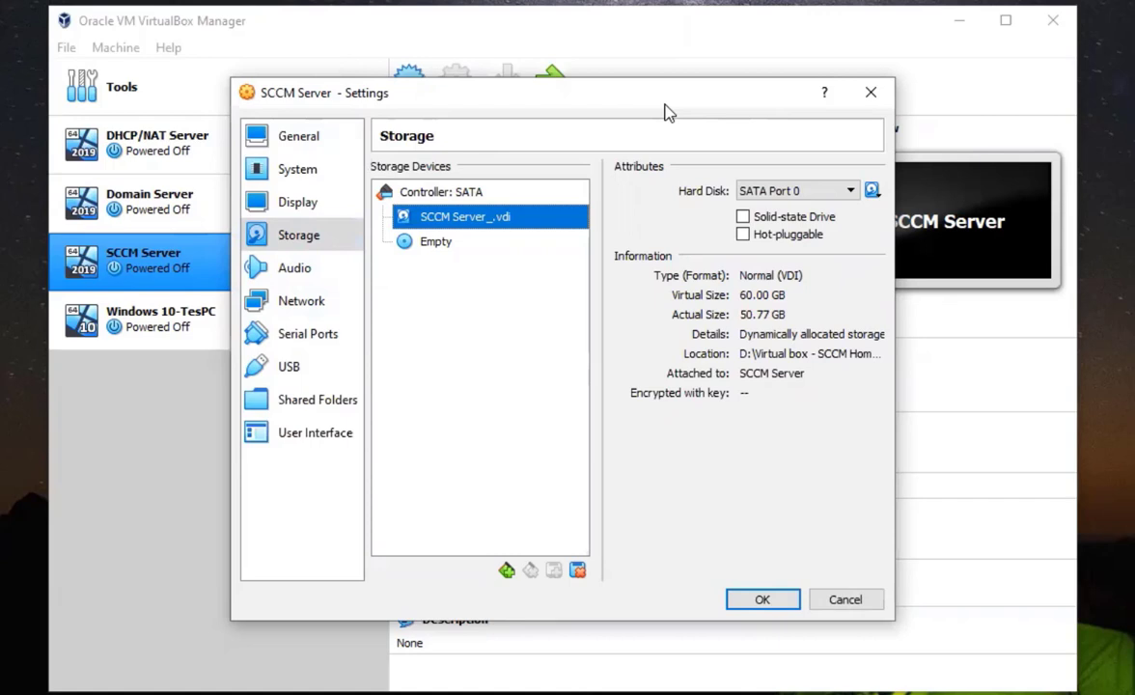
left_click(885, 98)
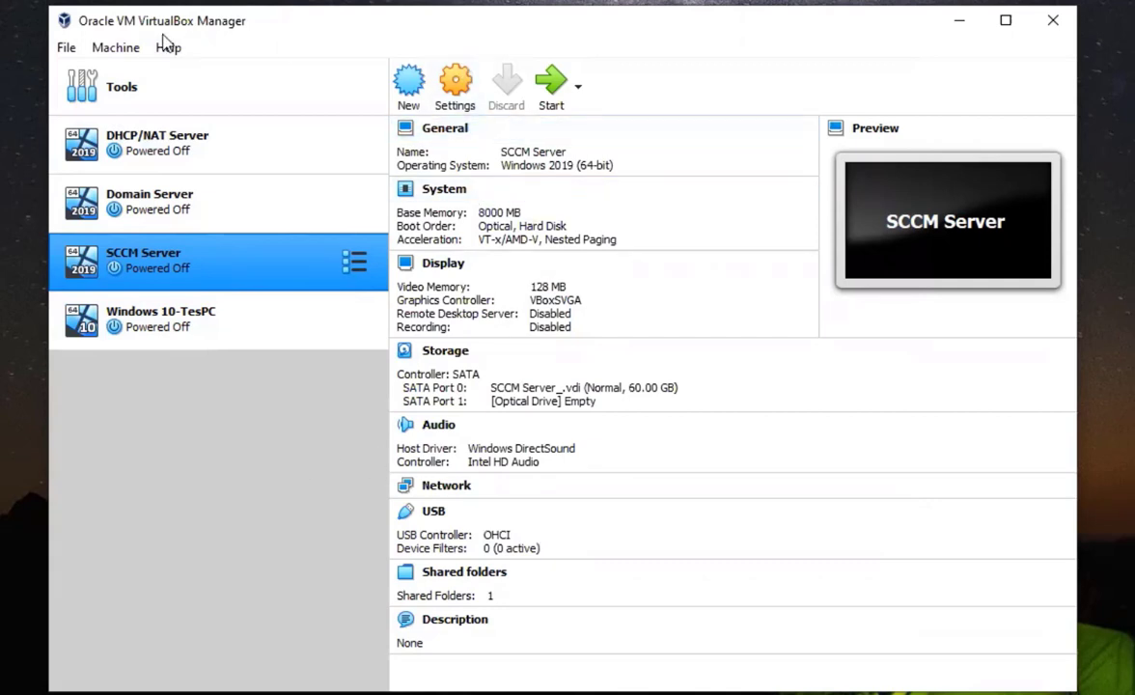
Enlarge the virtual hard disk SCCM Server_.vdi to 100.27 GB in the Virtual Media Manager and apply the change.
left_click(66, 47)
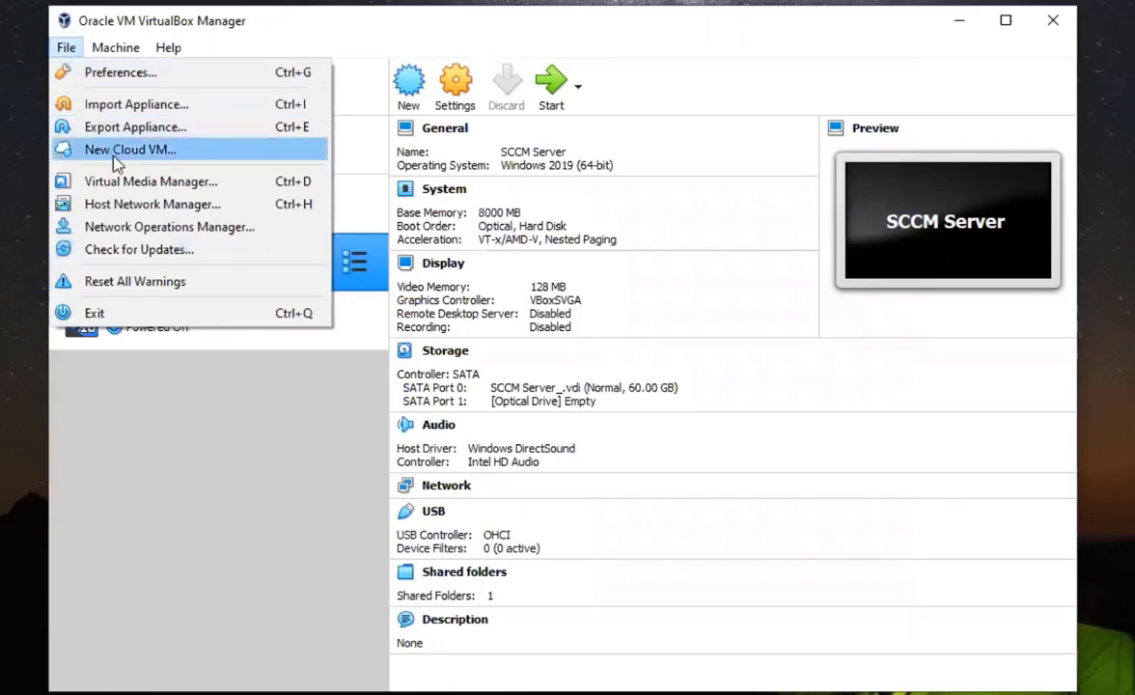
left_click(125, 180)
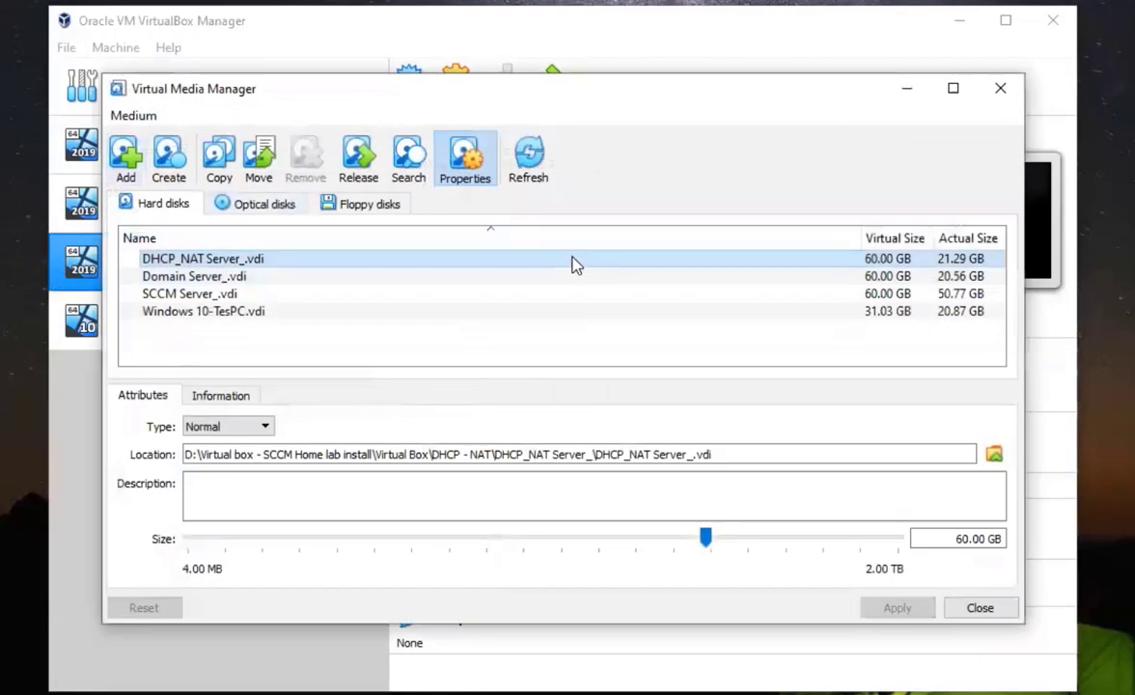
left_click(213, 295)
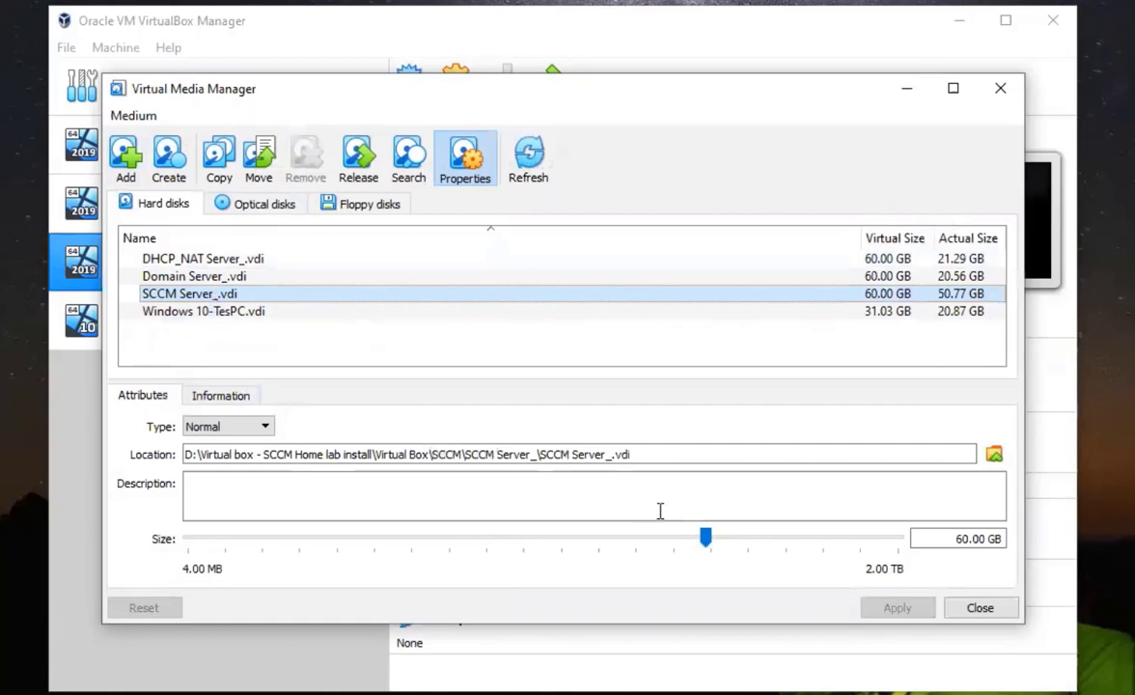
left_click(707, 541)
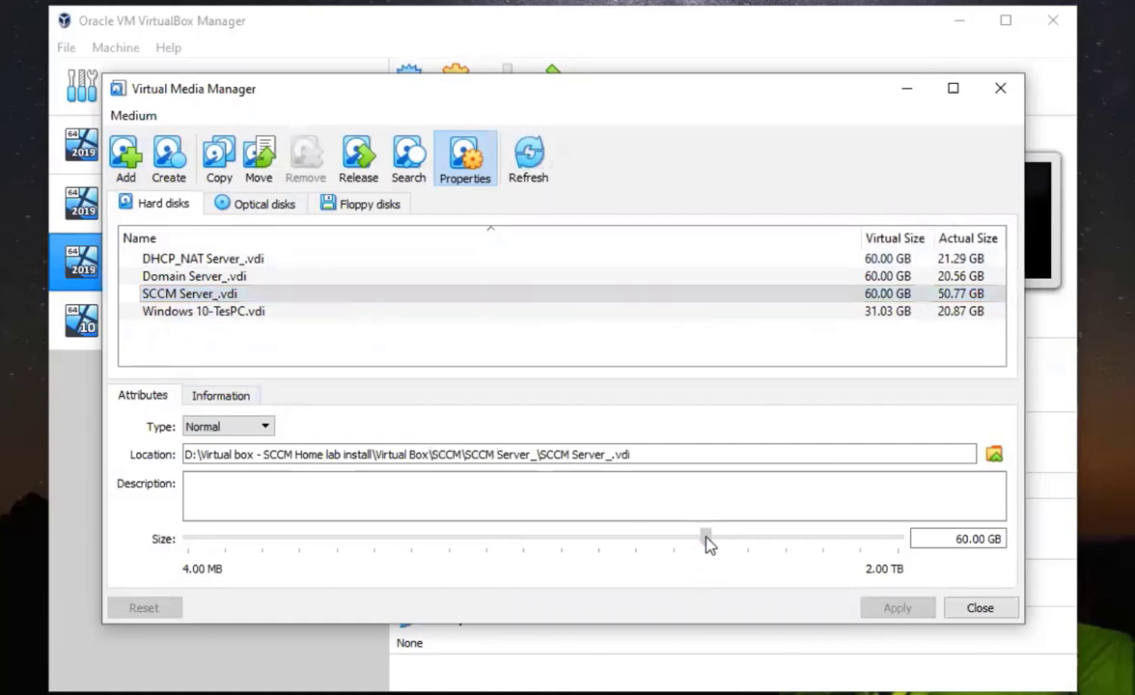
left_click_drag(707, 543, 733, 546)
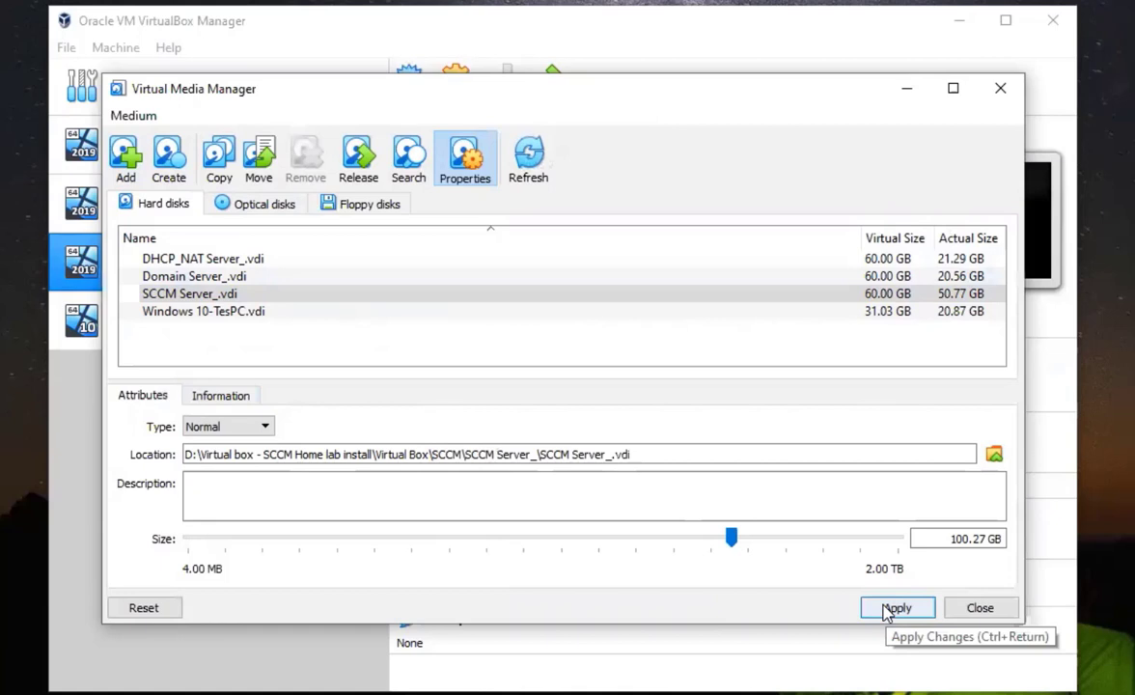
left_click(887, 614)
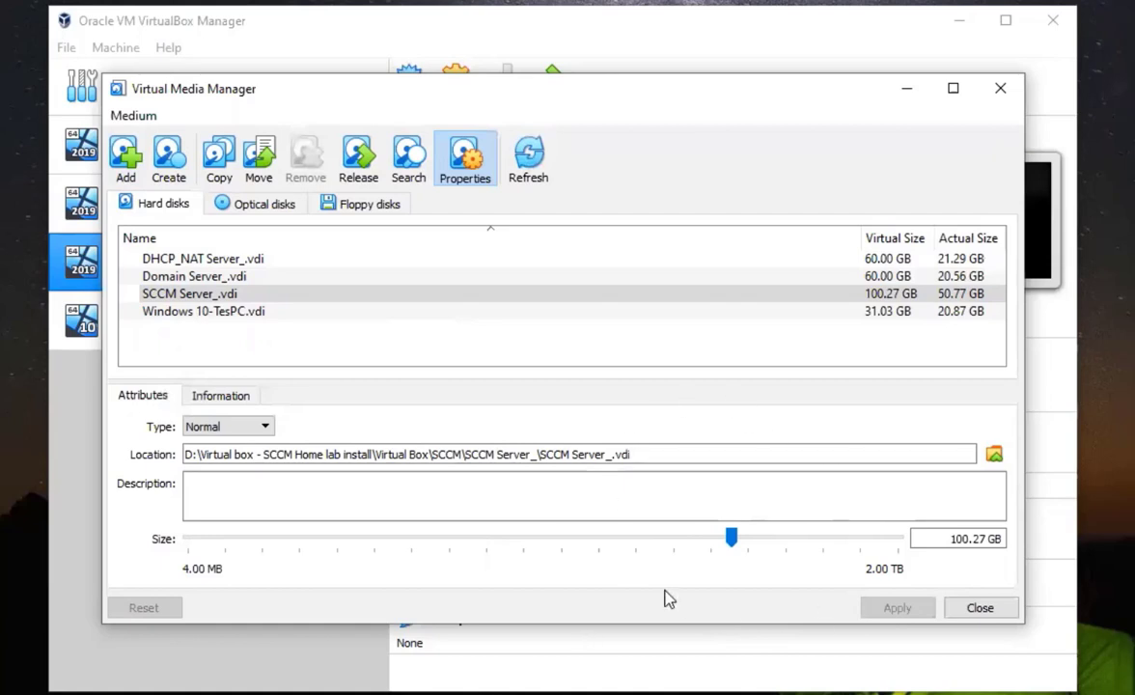
left_click(980, 608)
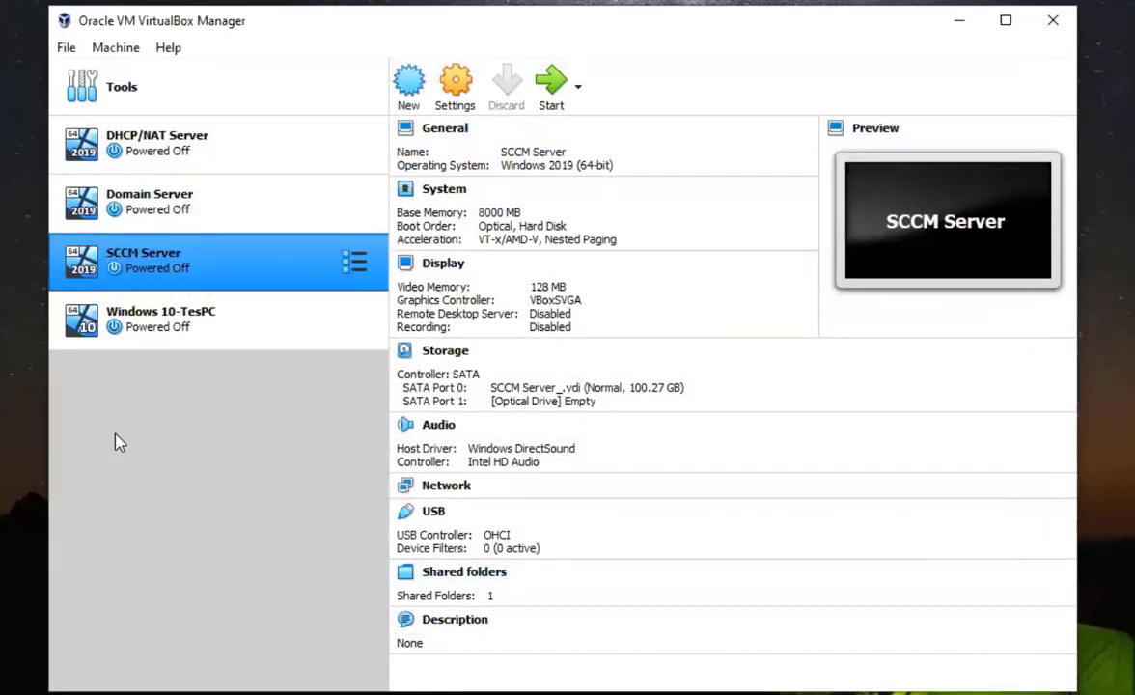
Start the SCCM Server virtual machine and open Control Panel inside its Windows Server desktop.
left_click(243, 231, "ctrl")
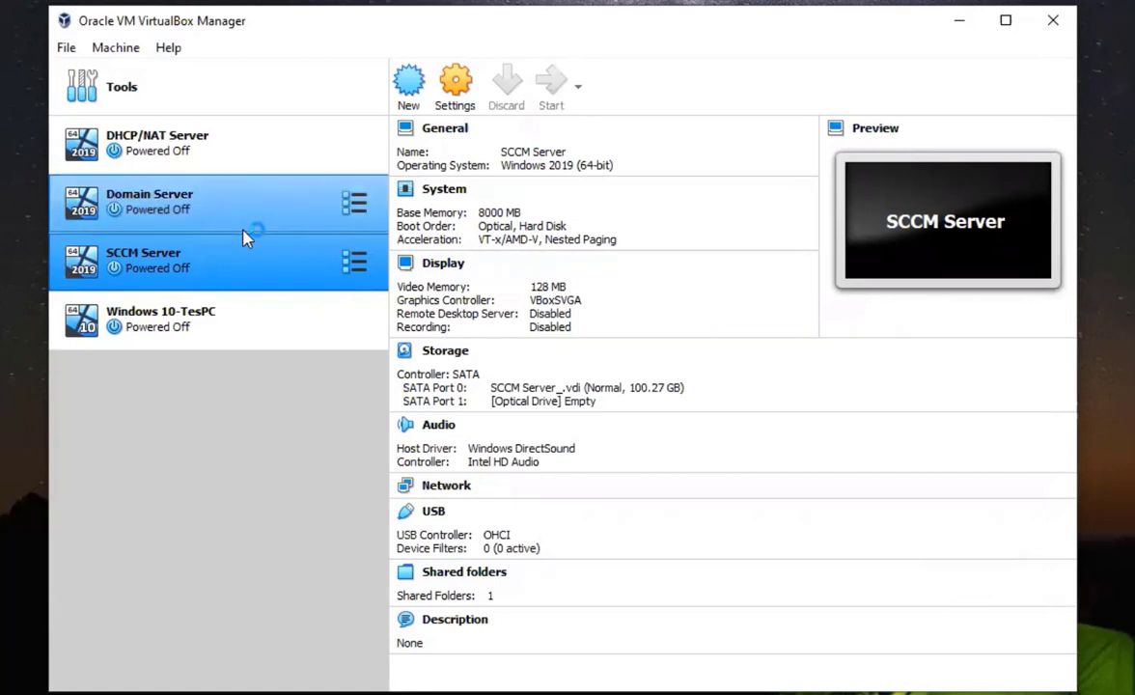
left_click(240, 278)
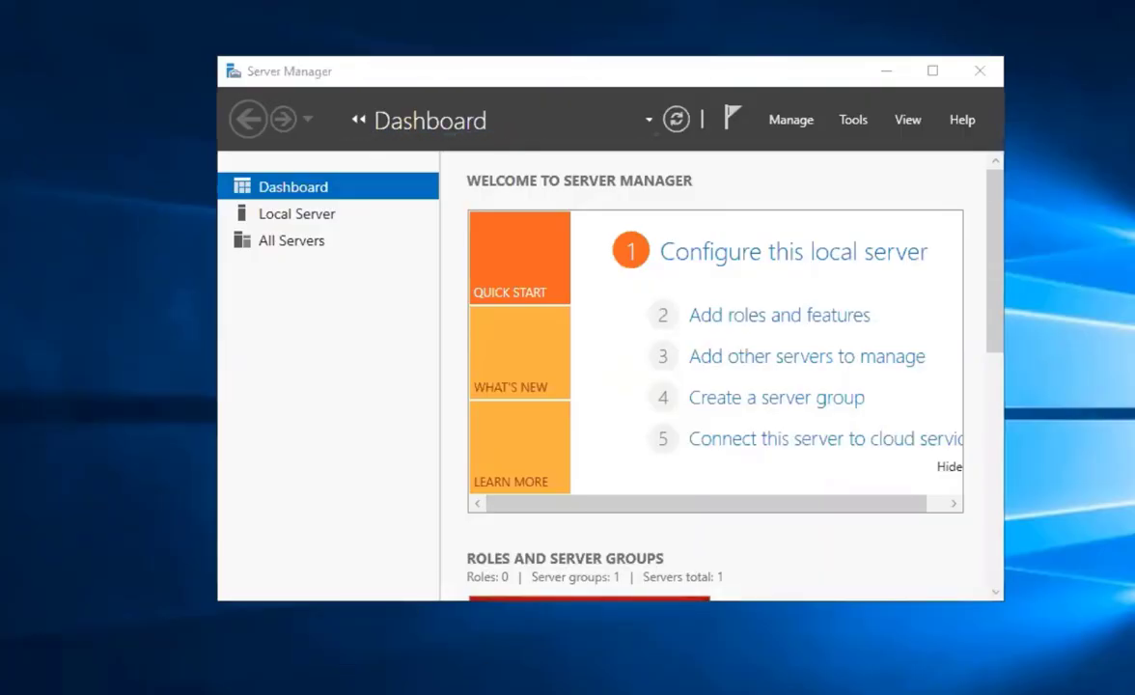
key("super")
type("c")
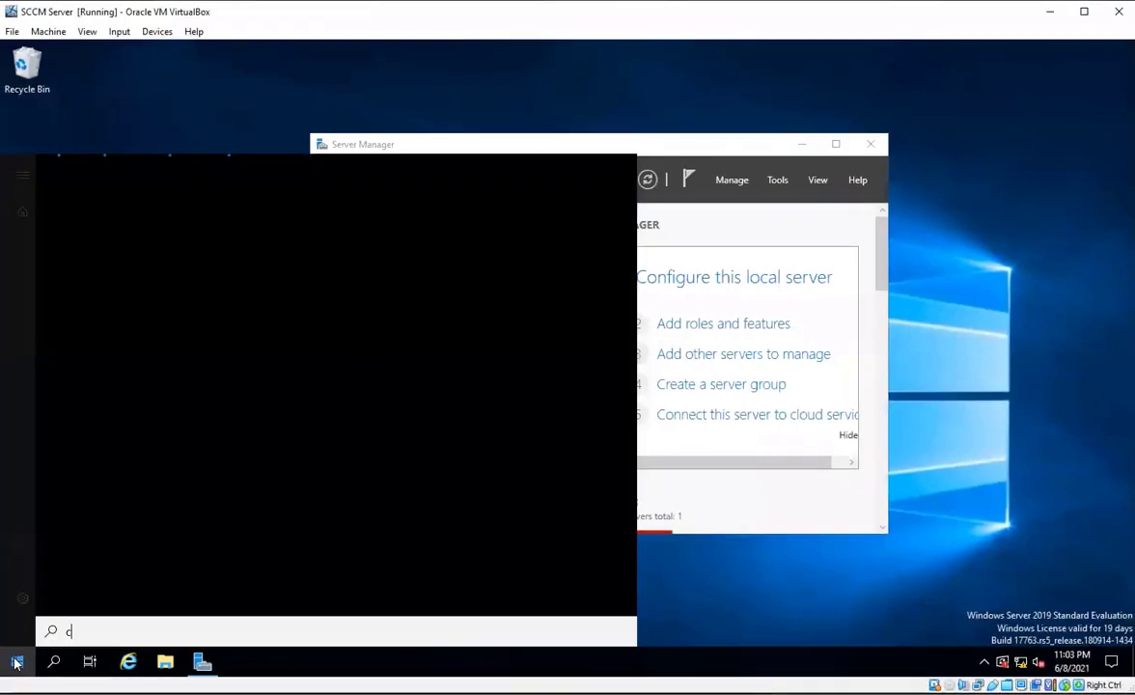
type("ontrol")
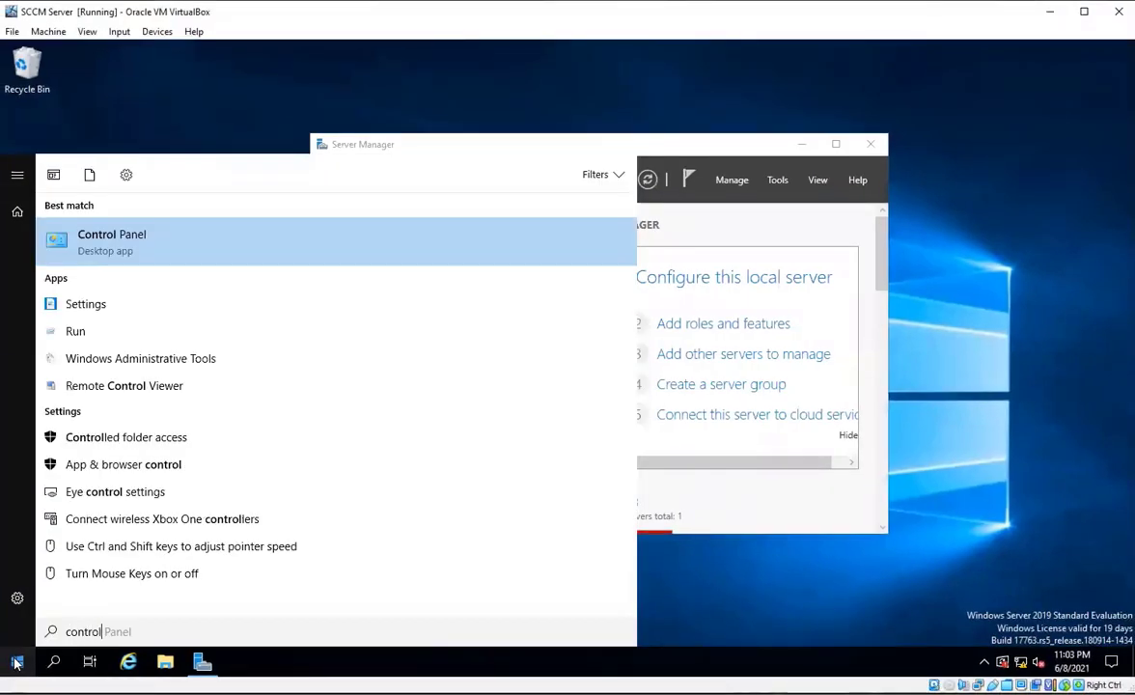
key("Return")
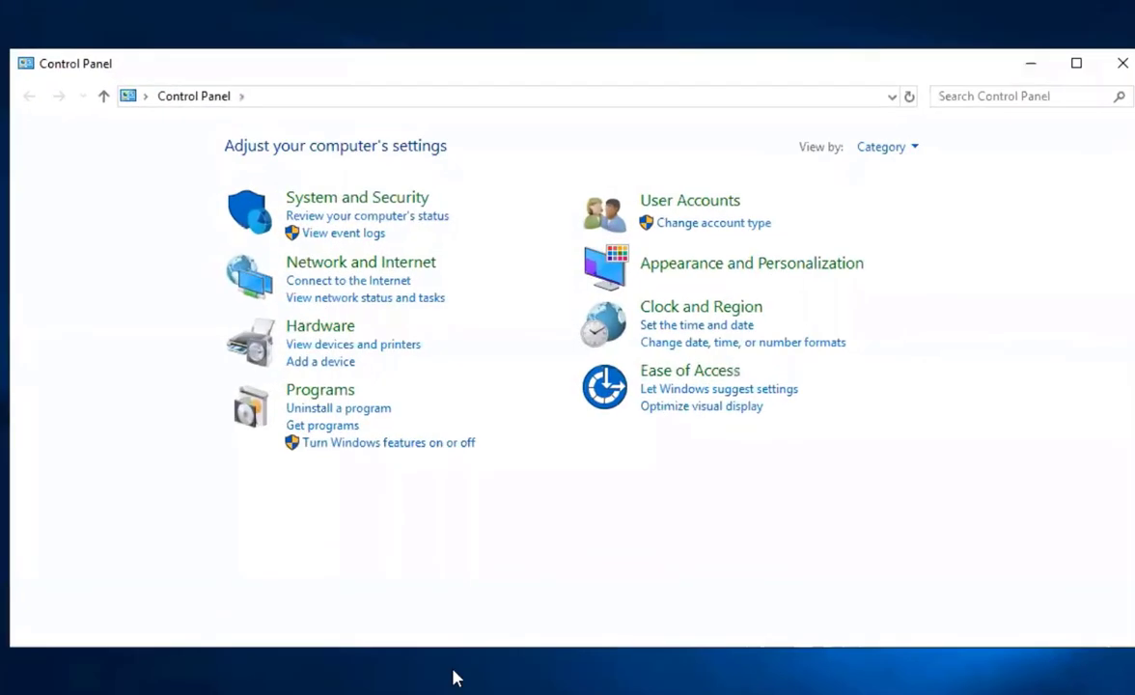
Show Control Panel items as small icons, search them for "disk" and open the tool for creating and formatting hard disk partitions.
left_click(895, 149)
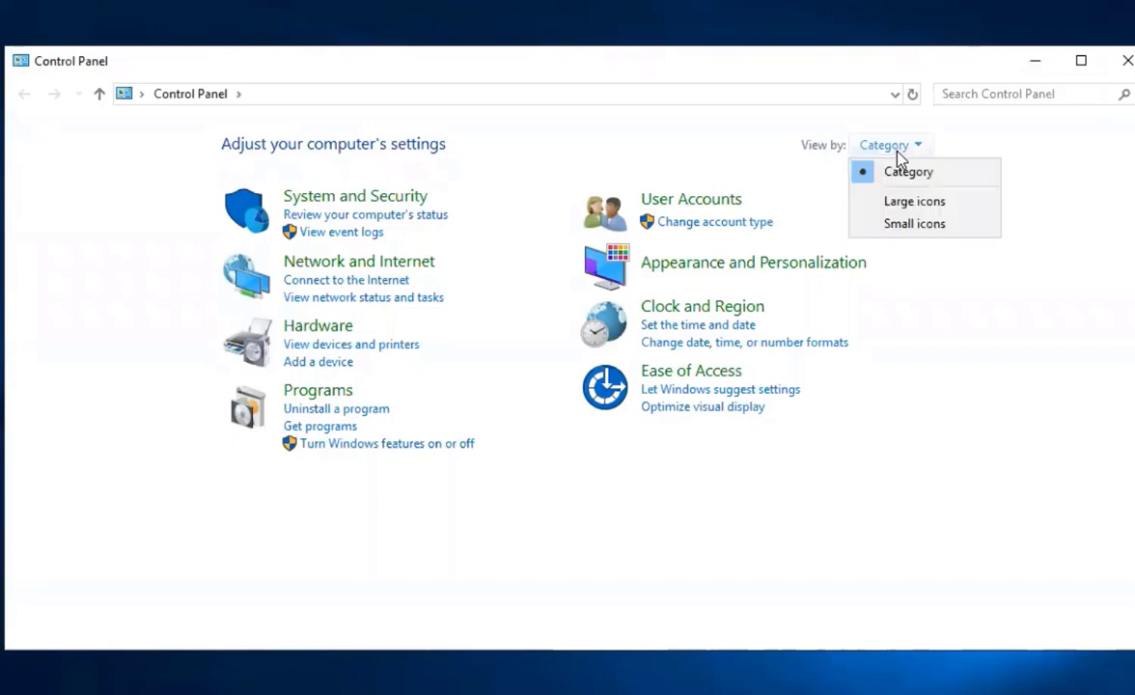
left_click(907, 224)
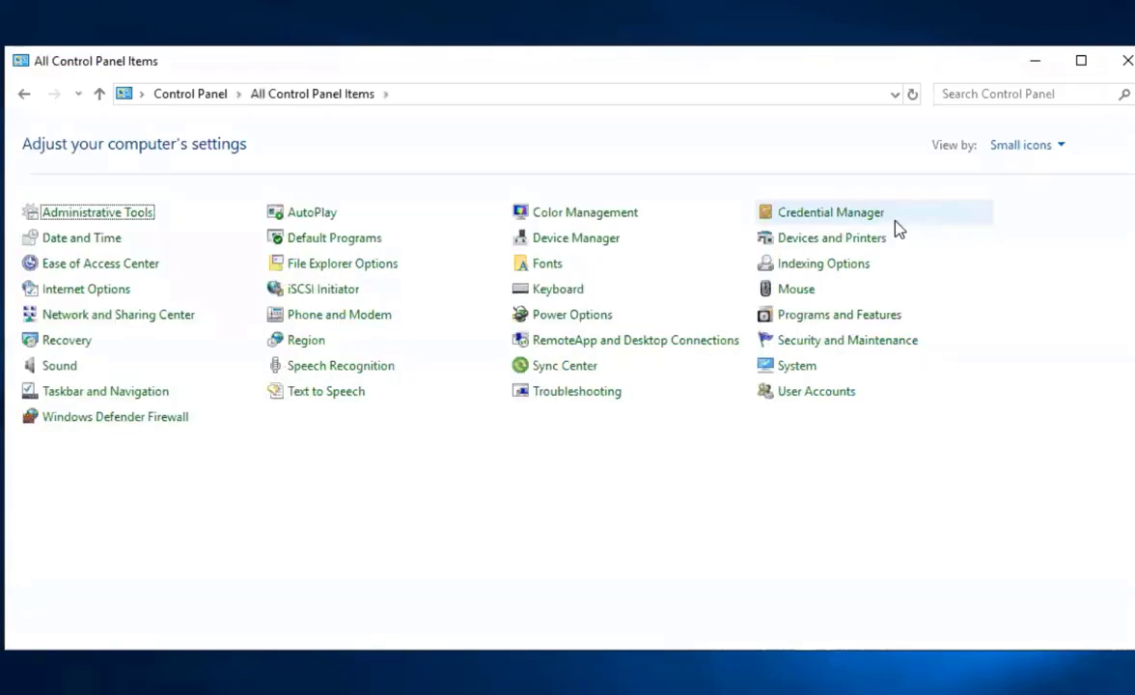
left_click(988, 99)
type("disk")
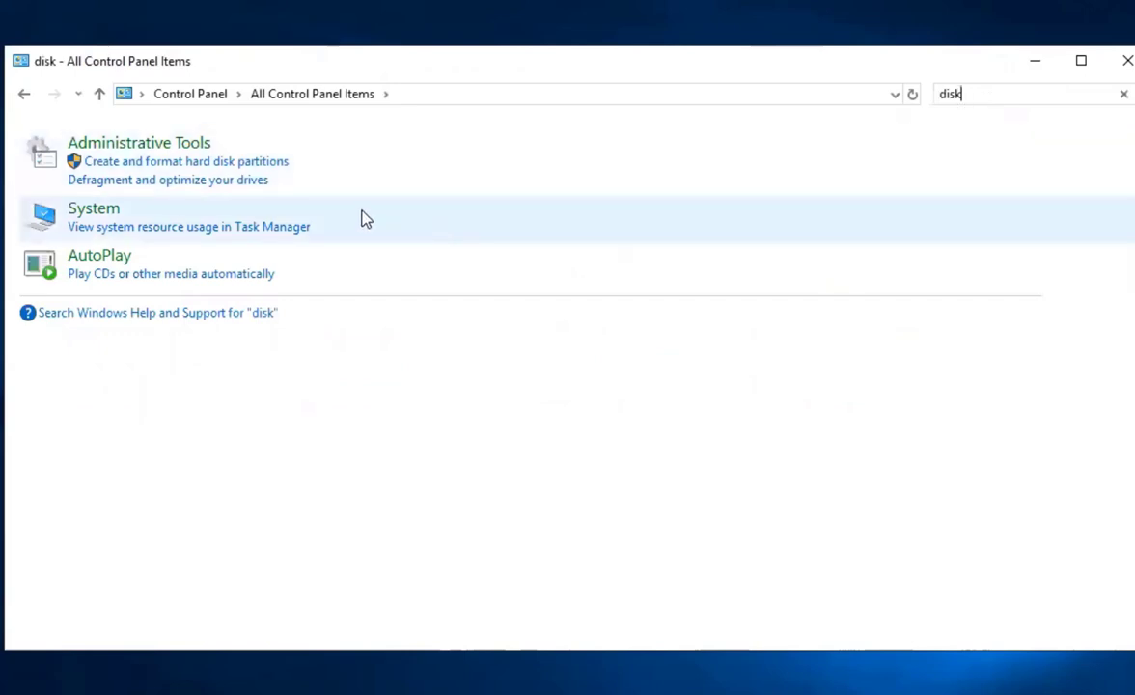
left_click(206, 166)
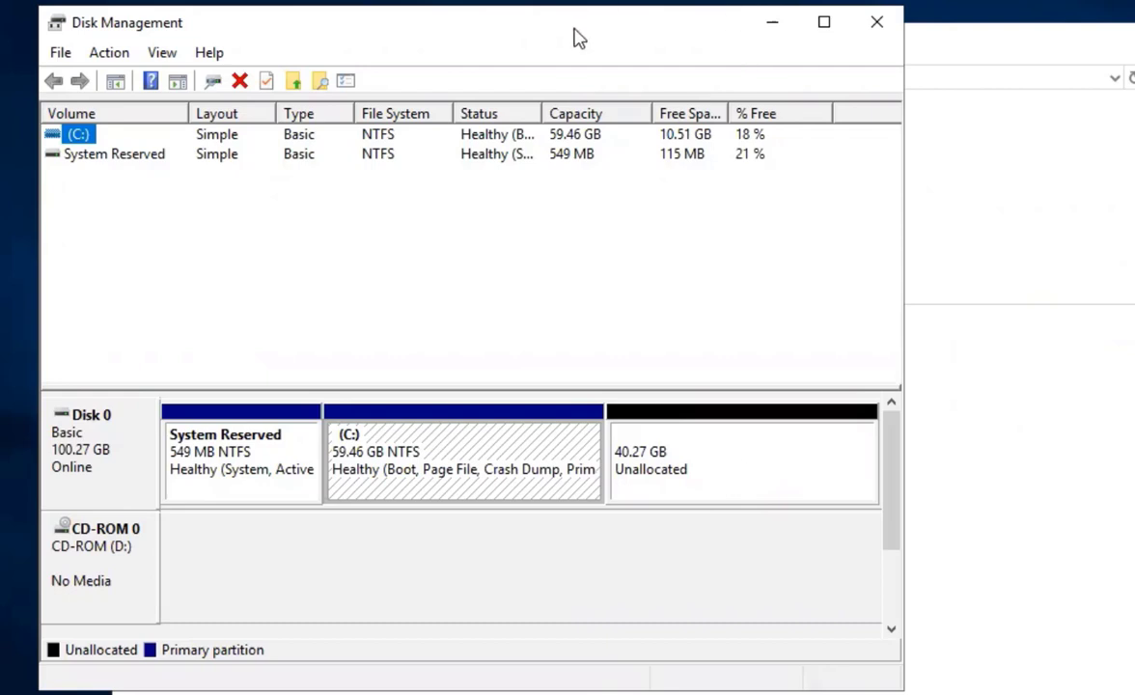
Extend the C: volume by the full 41232 MB of unallocated space on Disk 0, and close Disk Management and Control Panel.
left_click_drag(571, 43, 659, 46)
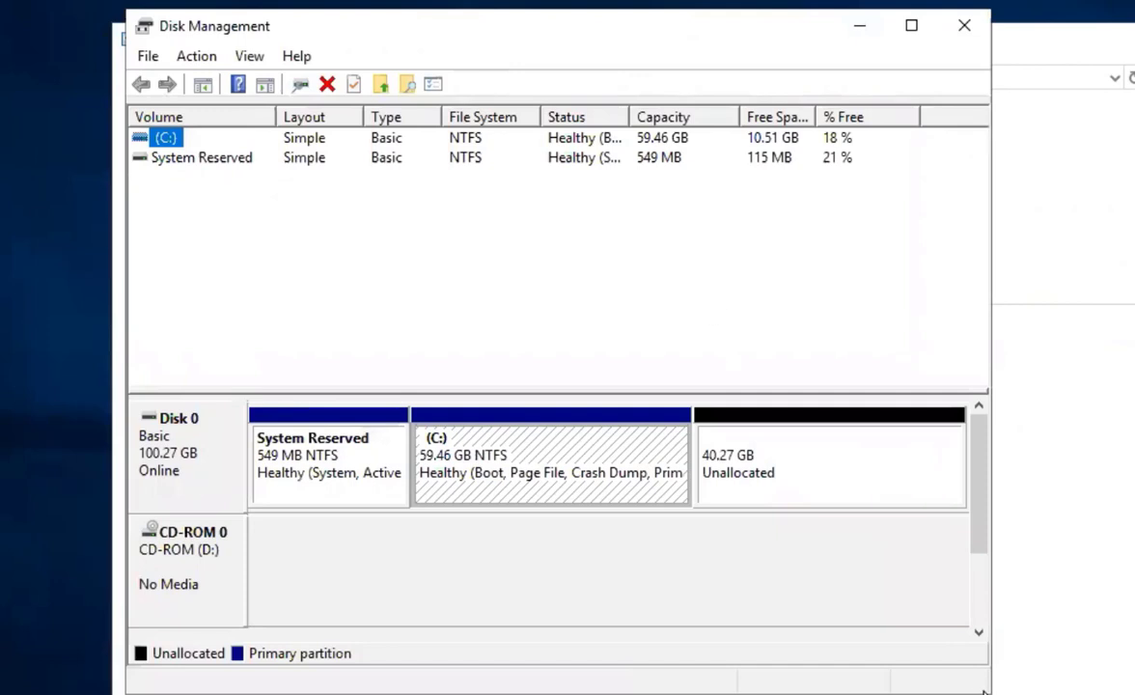
left_click_drag(990, 691, 1051, 694)
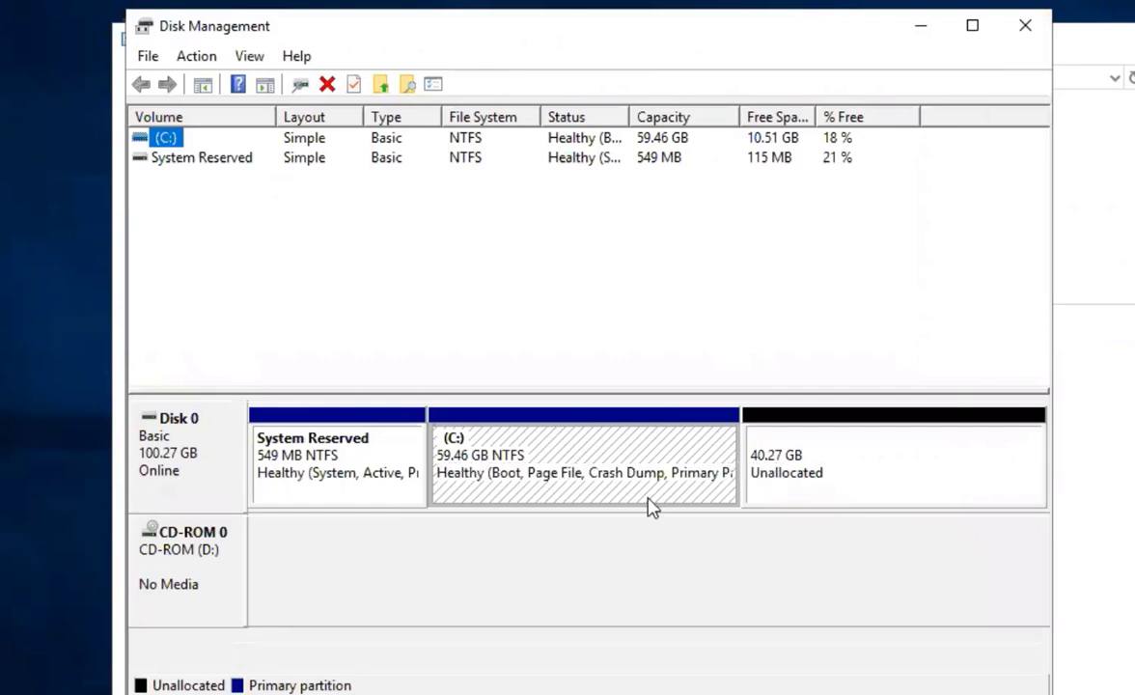
right_click(582, 450)
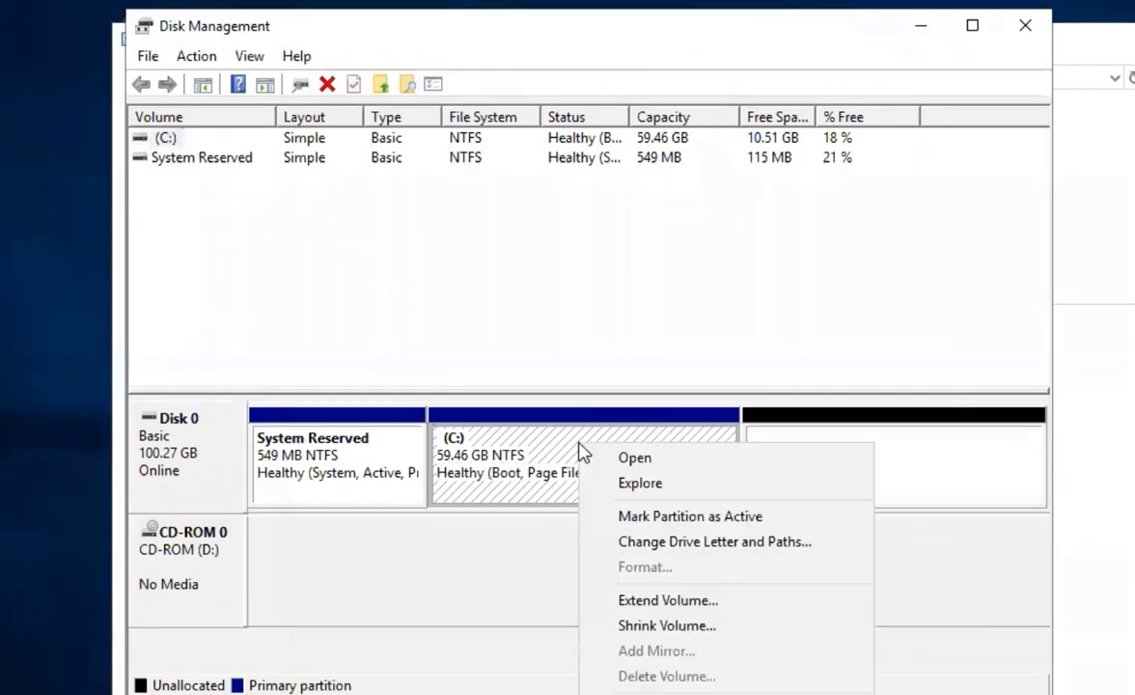
left_click(672, 606)
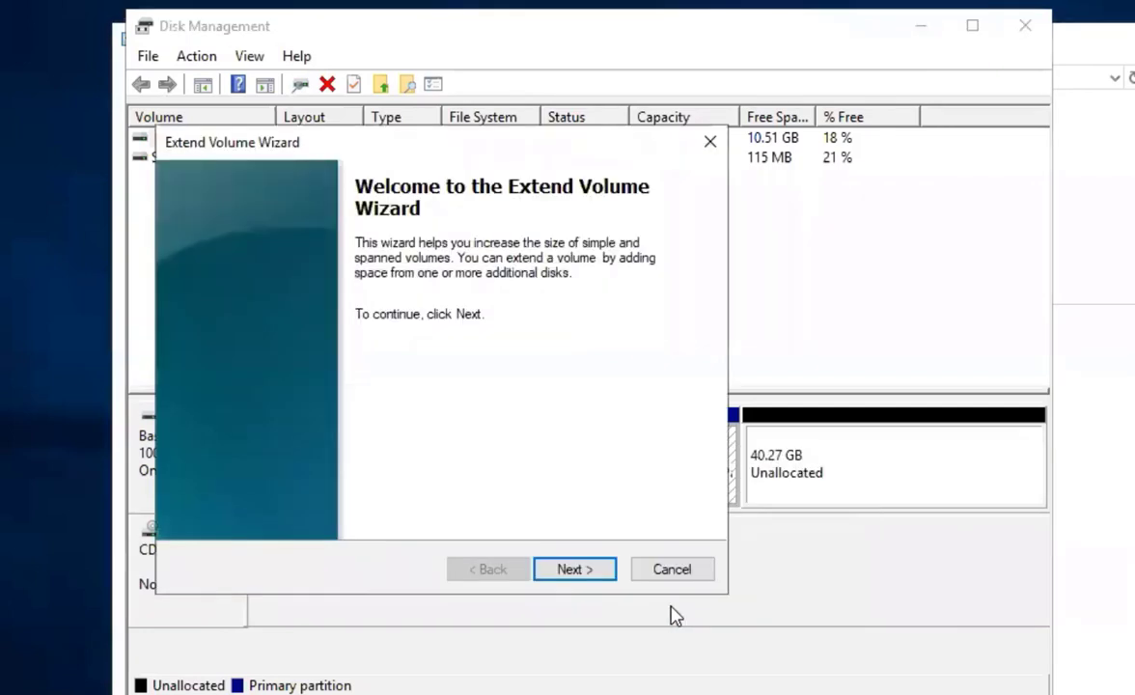
left_click(588, 575)
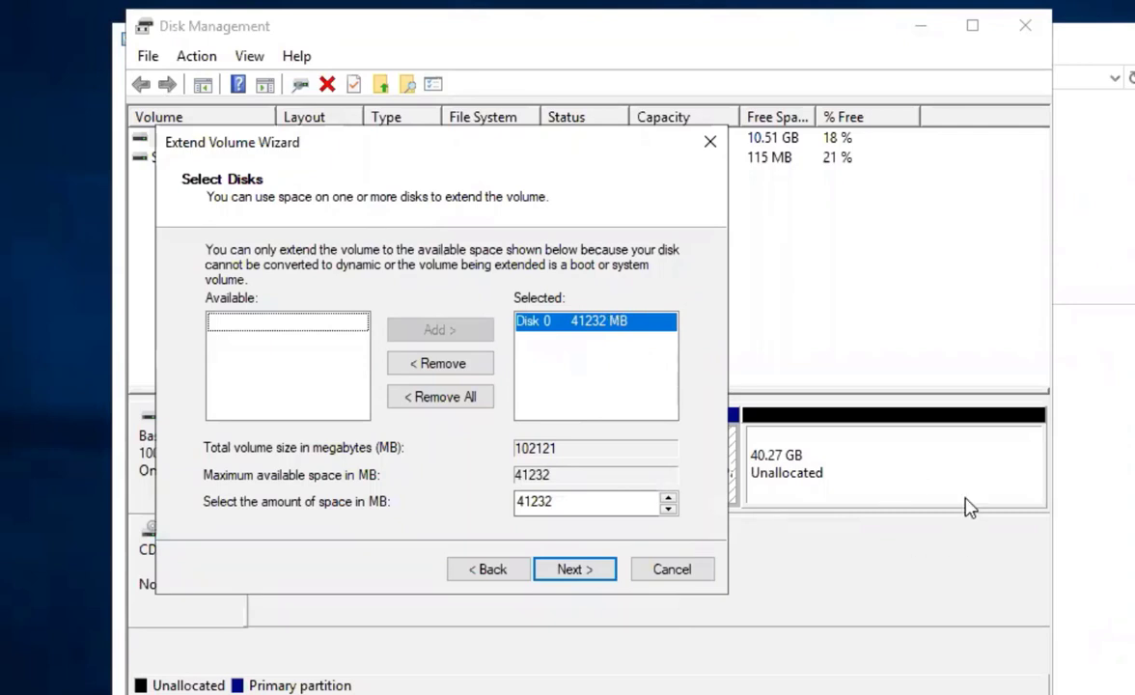
left_click(565, 574)
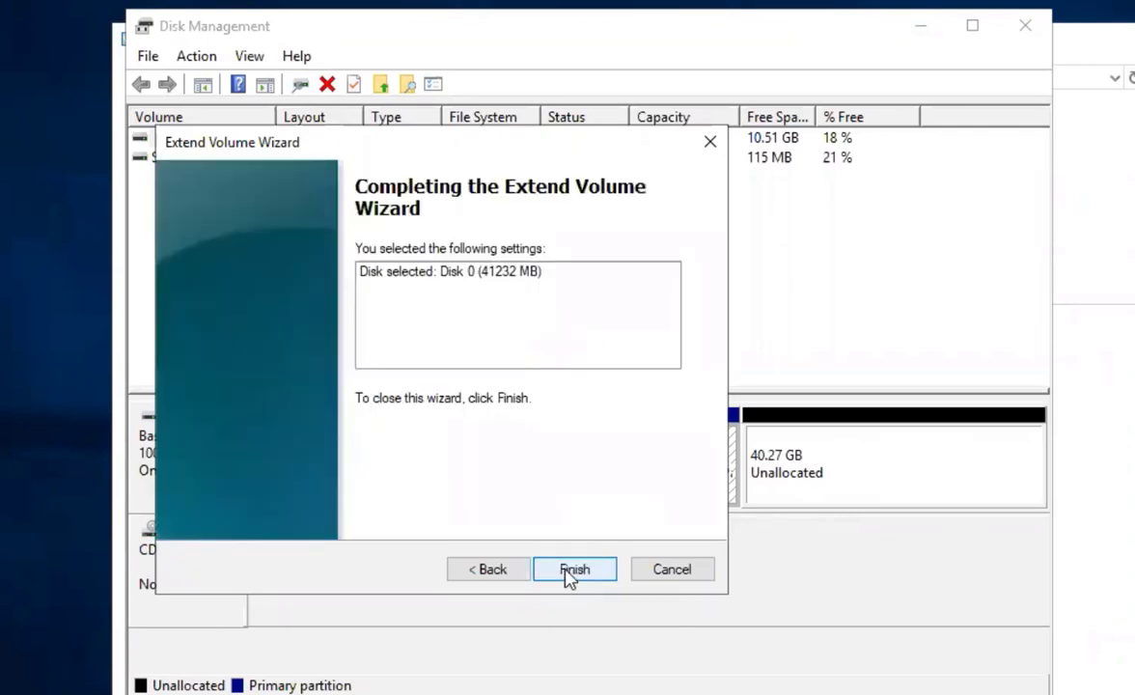
left_click(570, 572)
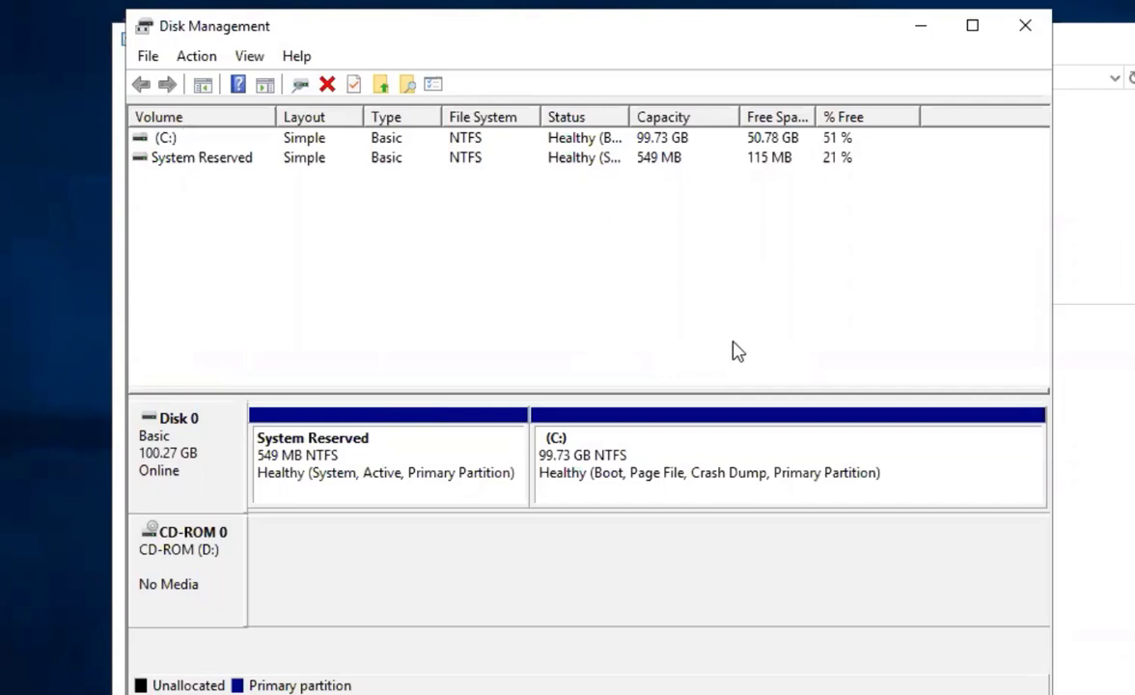
left_click(1026, 35)
left_click(1122, 106)
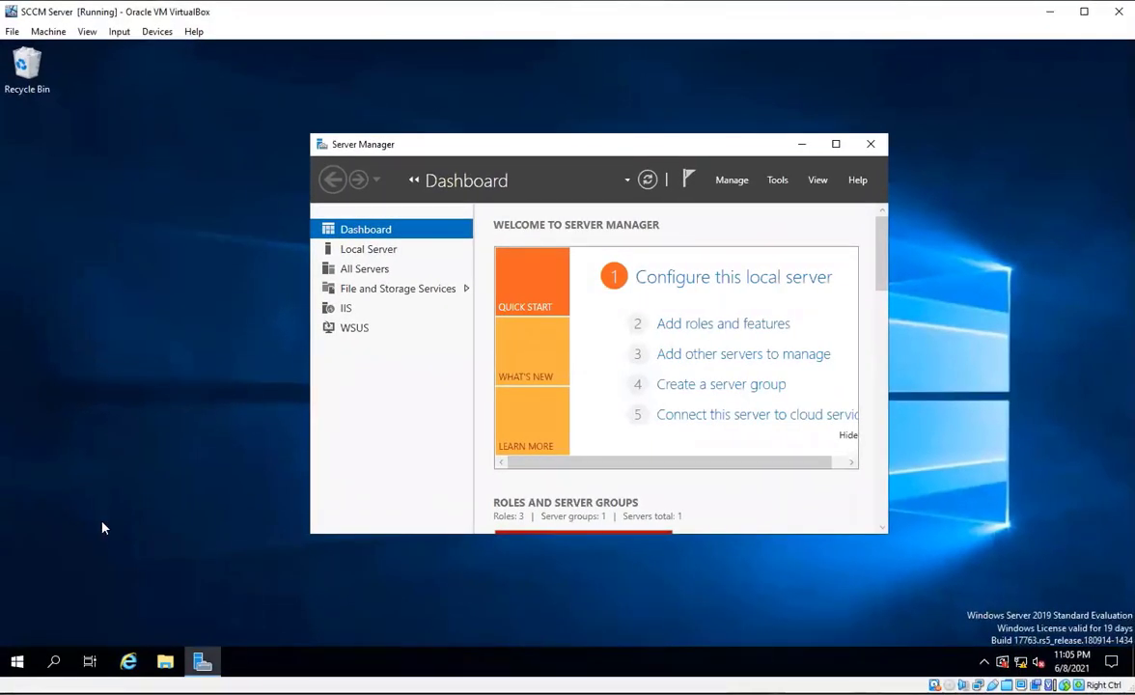
Minimize the SCCM Server window and start the DHCP/NAT Server and Domain Server virtual machines together from VirtualBox Manager.
left_click(1051, 18)
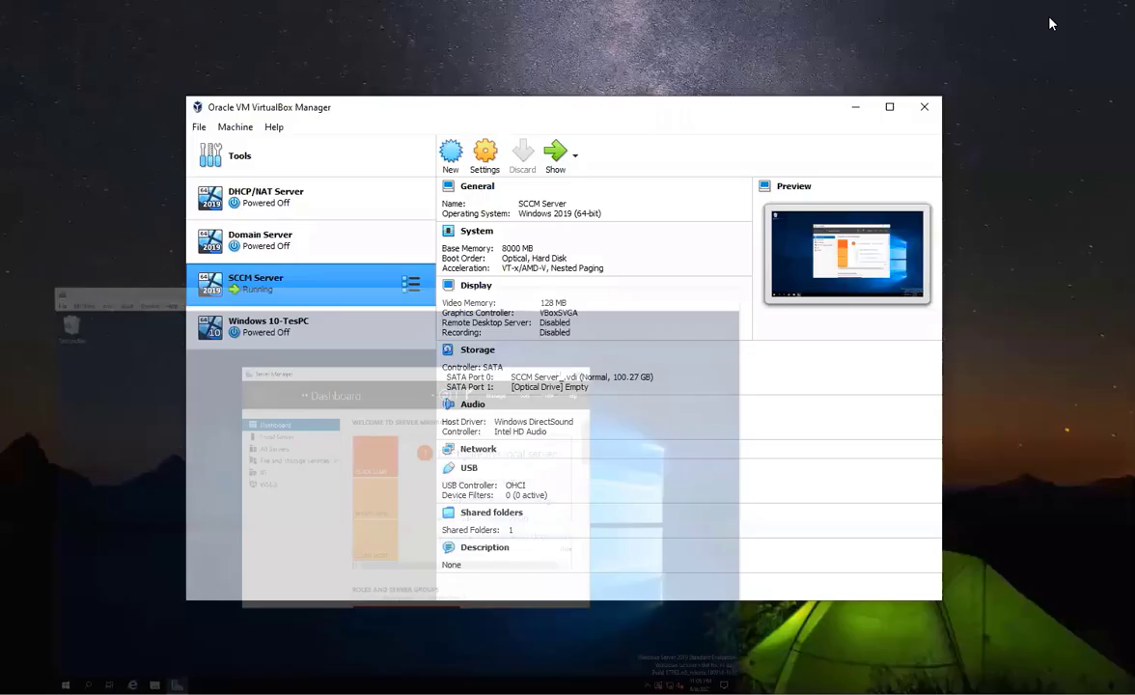
left_click(263, 204)
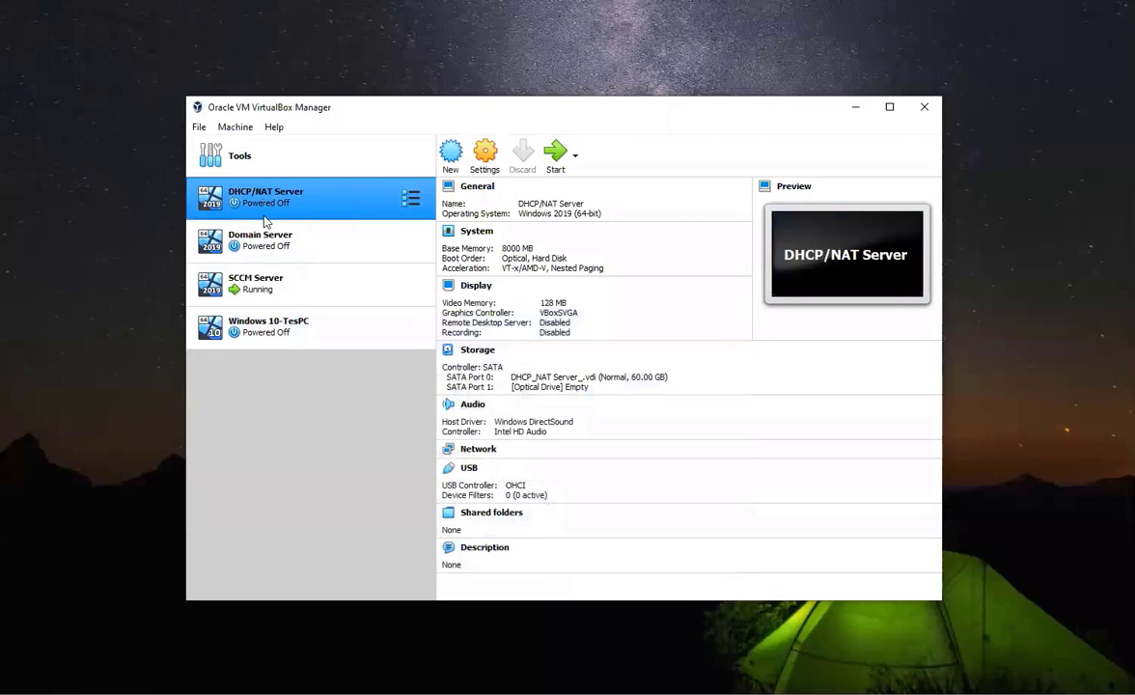
left_click(350, 241, "ctrl")
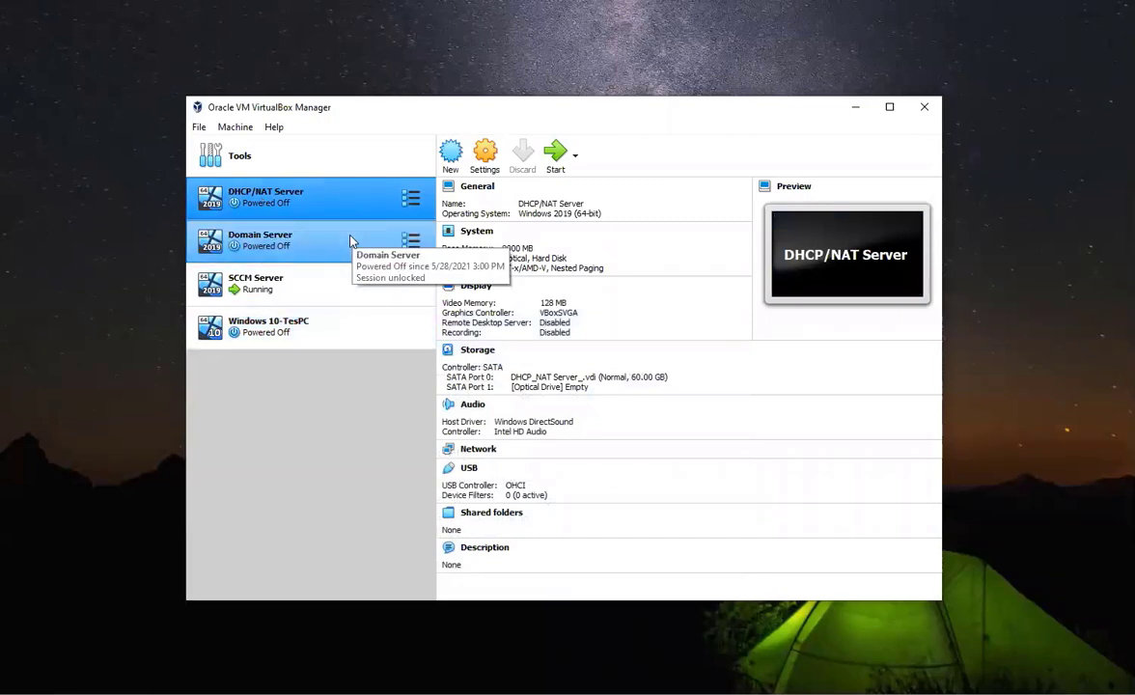
left_click(350, 242, "ctrl")
left_click(555, 155)
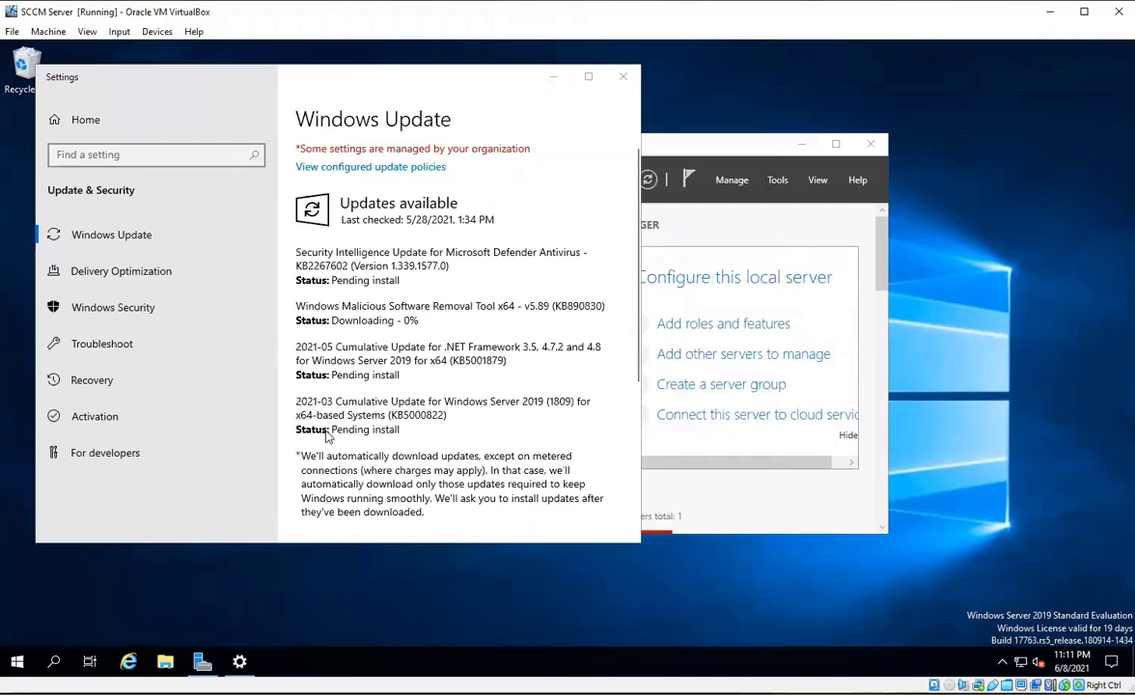
Check the Windows Update progress on the DHCP/NAT Server virtual machine.
mouse_move(169, 693)
left_click(169, 656)
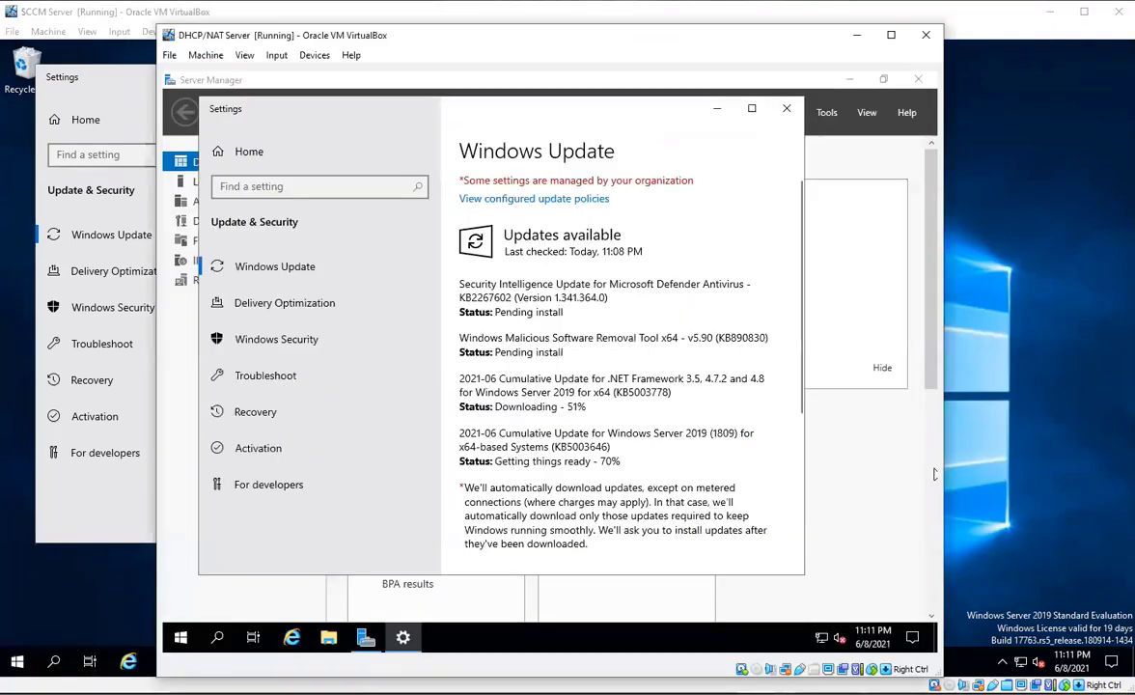
left_click(49, 658)
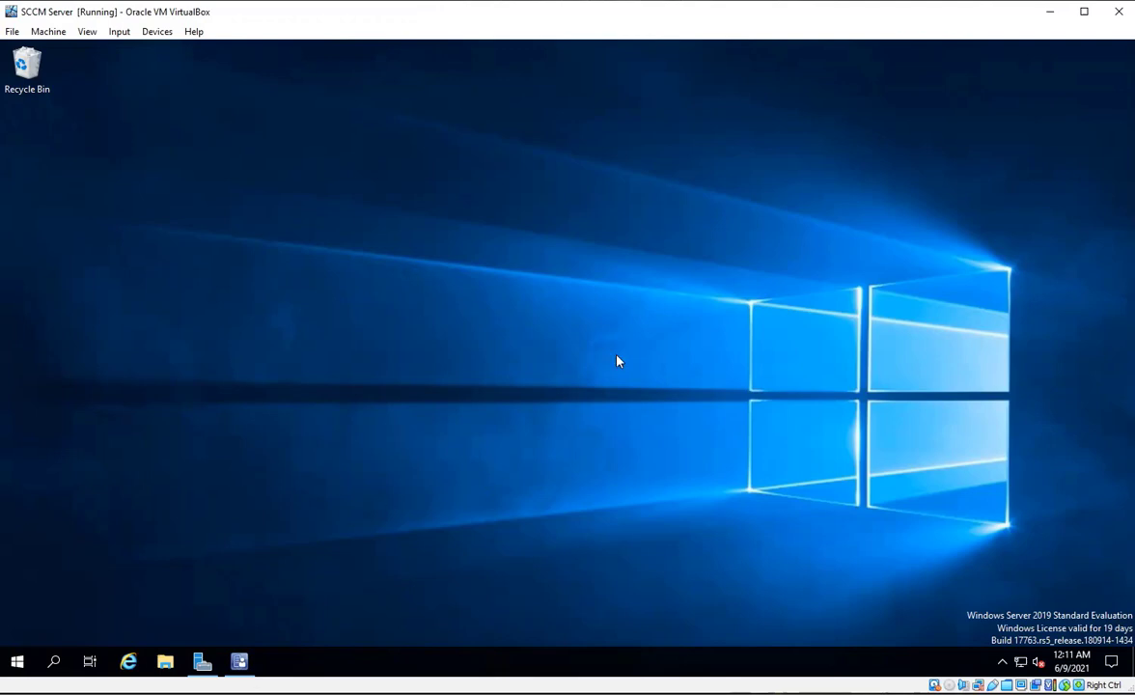
Bring up the Microsoft Endpoint Configuration Manager console on the SCCM Server.
left_click(239, 661)
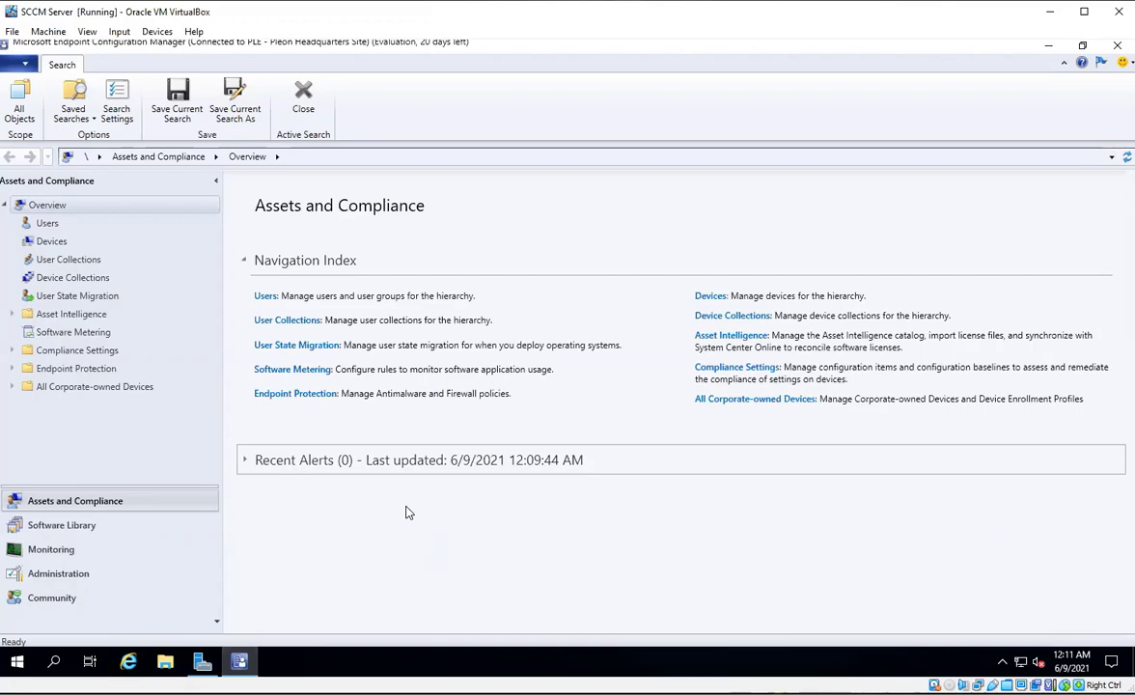
Switch to the Chrome browser and review the site system role descriptions in the article on planning site system servers and roles.
key("alt+Tab")
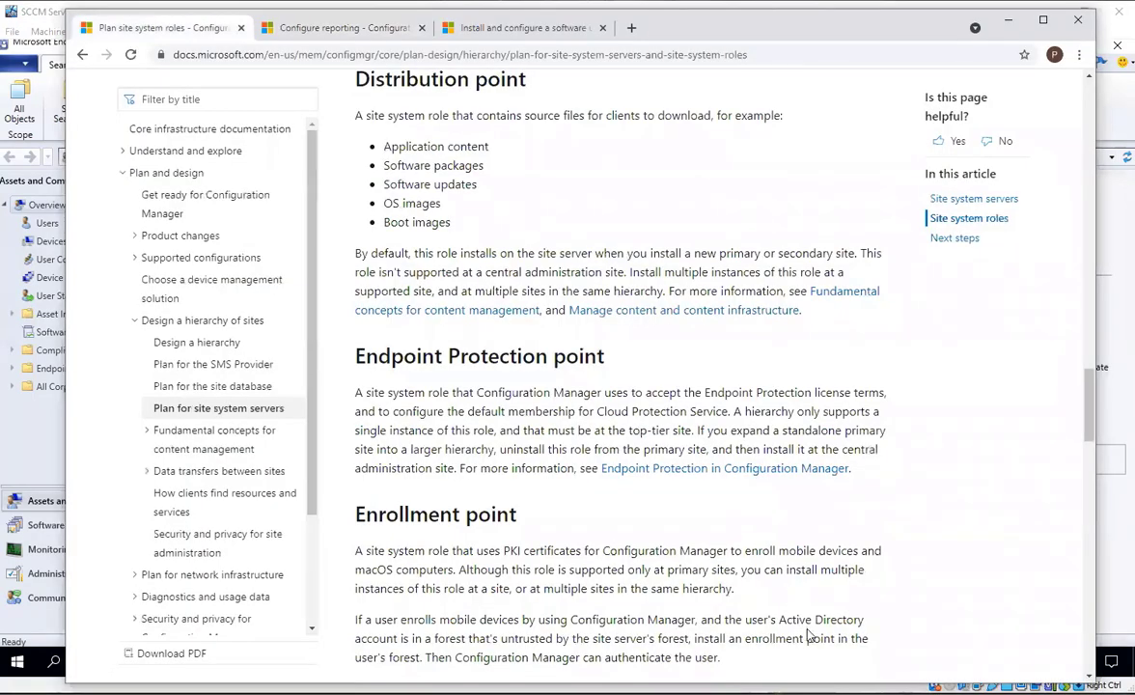
scroll(728, 410, "up", 15)
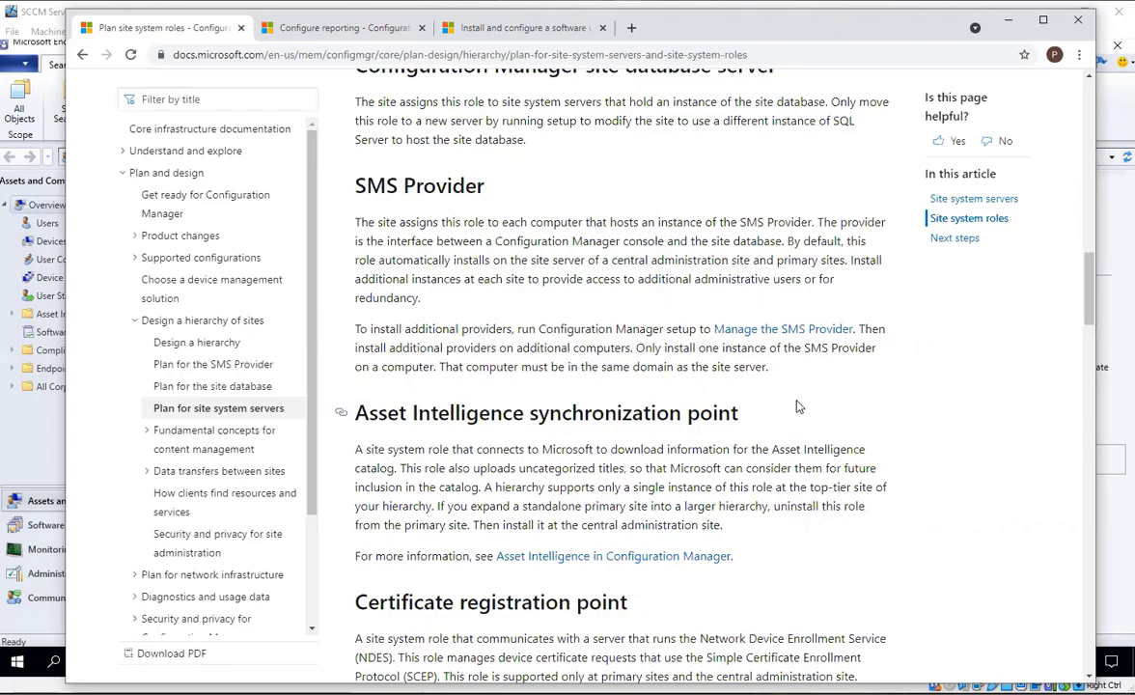
scroll(737, 317, "up", 8)
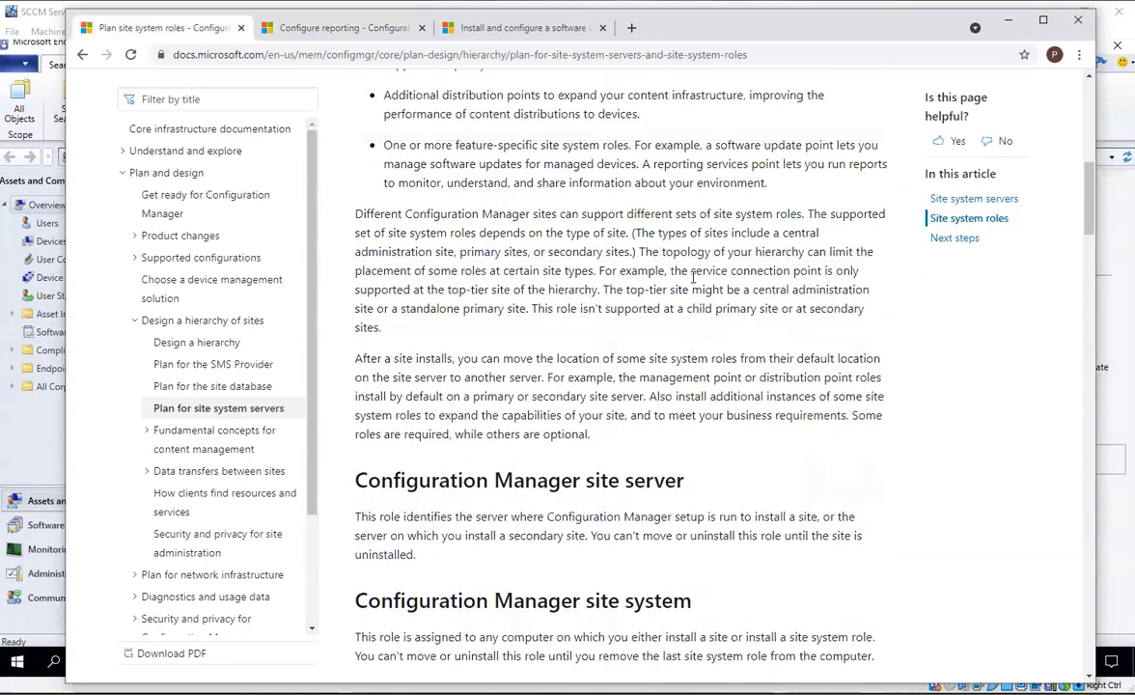
scroll(692, 277, "up", 8)
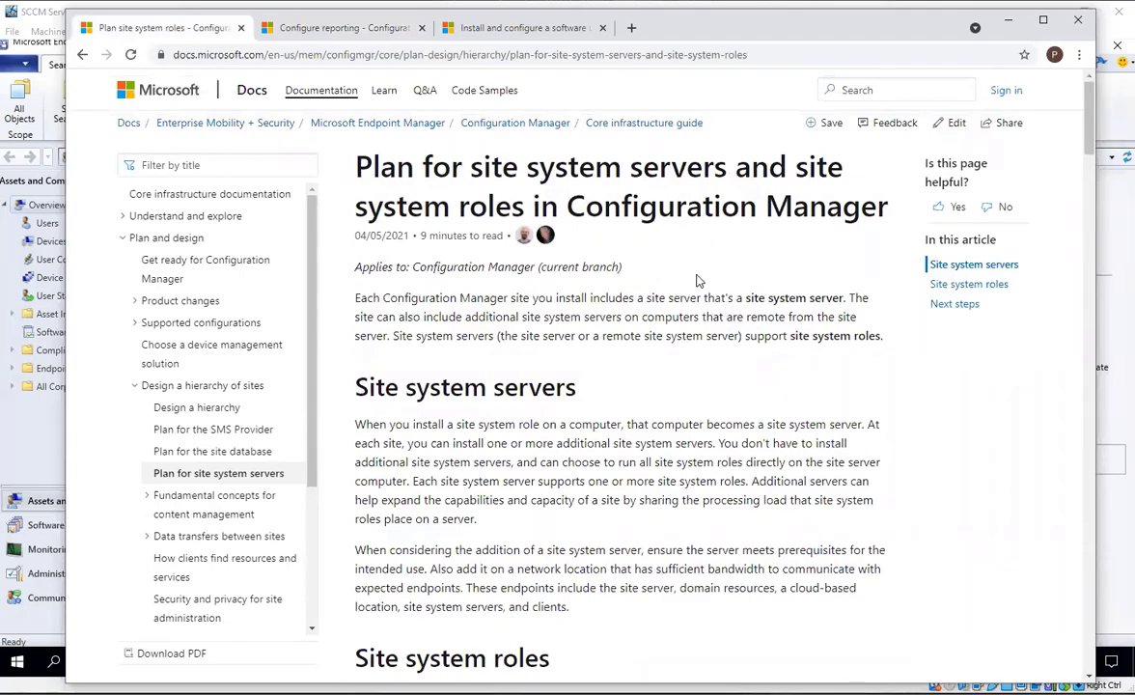
scroll(699, 281, "down", 12)
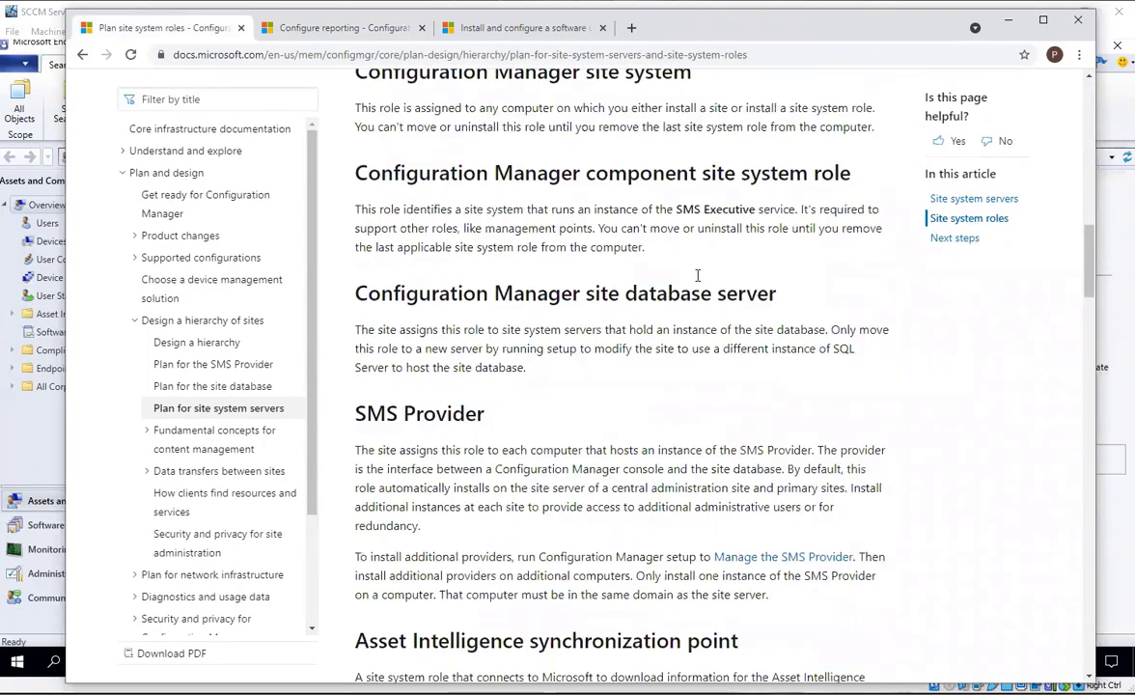
scroll(697, 276, "down", 10)
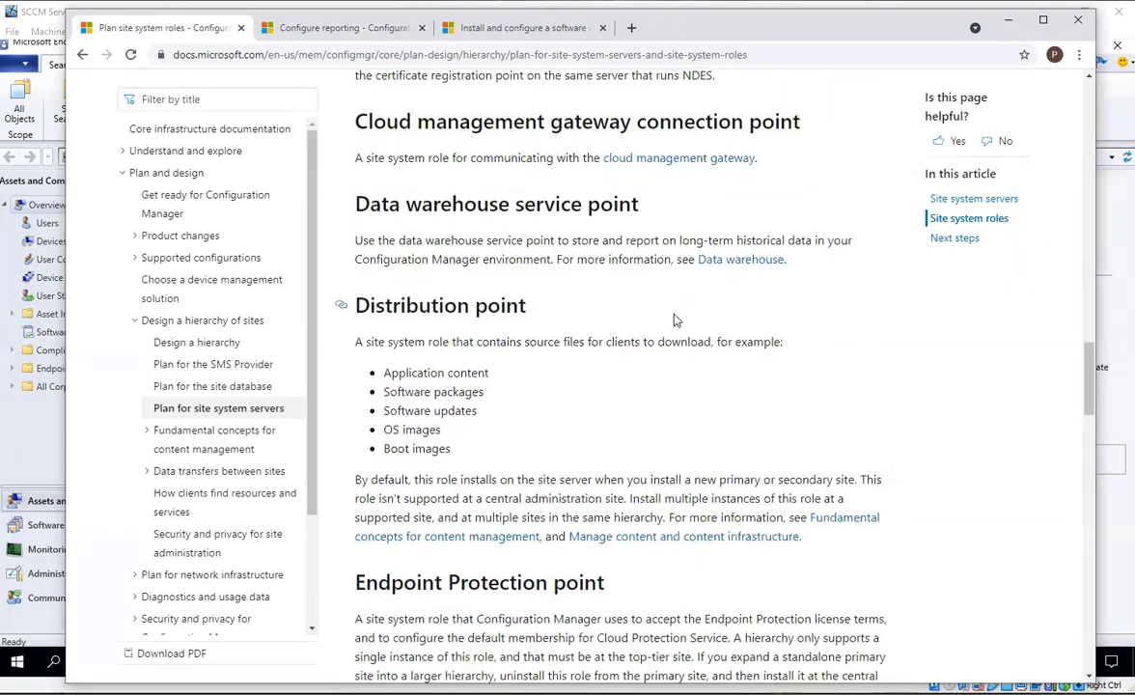
scroll(681, 319, "down", 10)
scroll(693, 316, "down", 5)
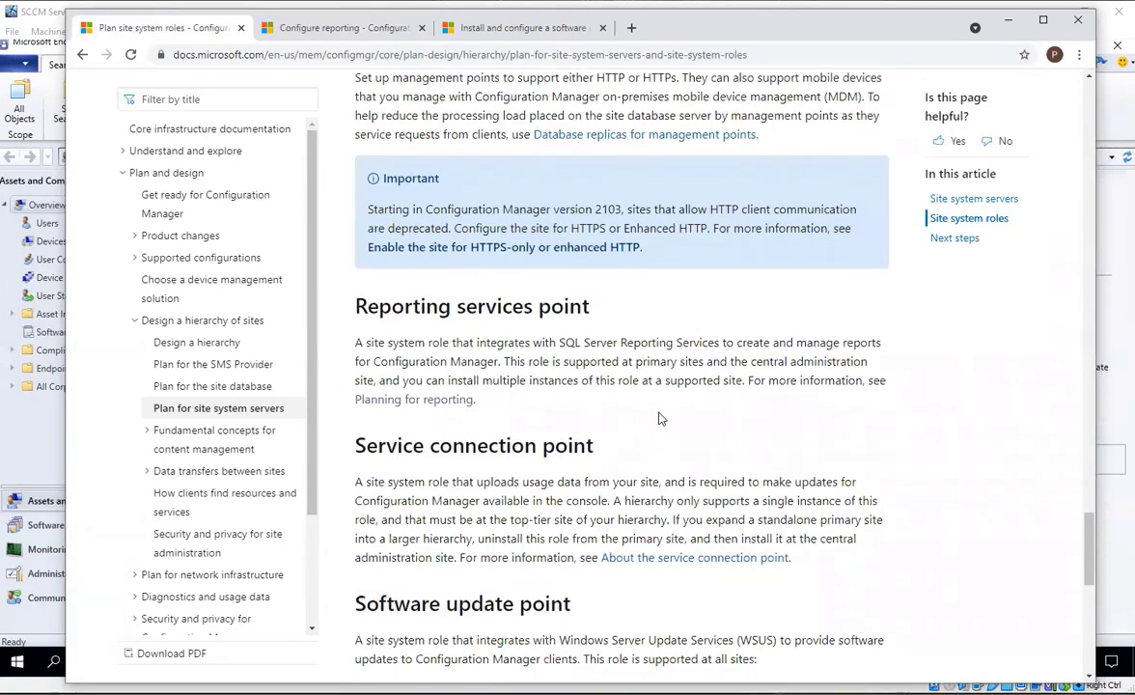
scroll(704, 349, "down", 4)
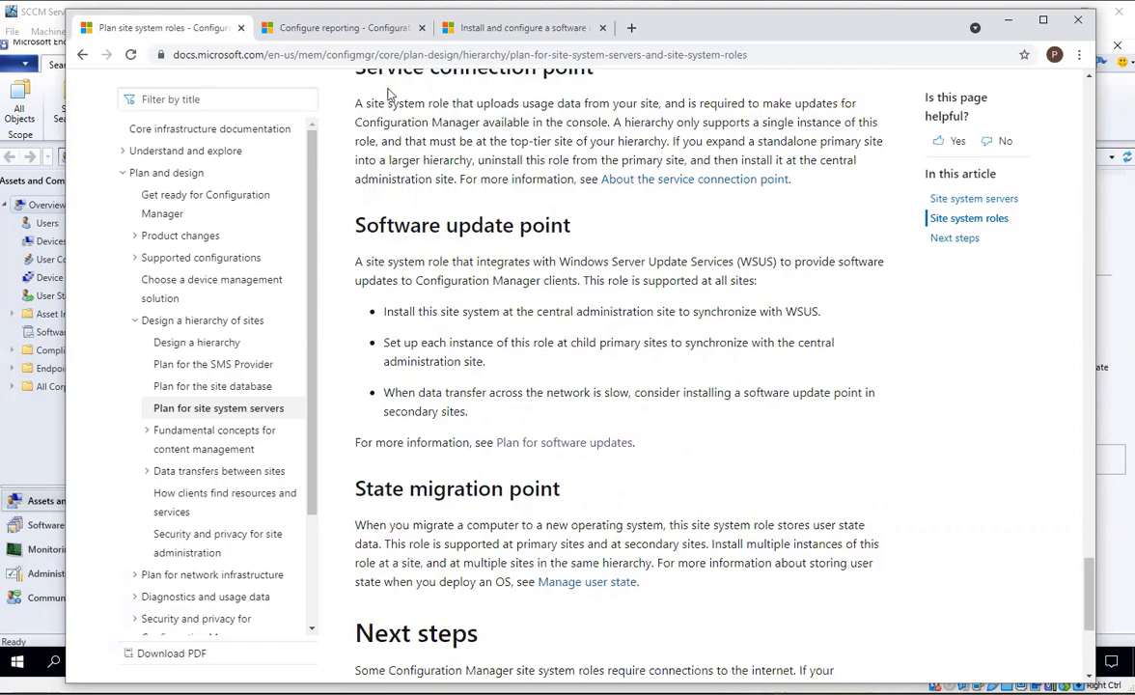
Read the Configure reporting article's sections on SQL Server Reporting Services, installing the reporting services point and verifying the installation.
left_click(342, 30)
scroll(789, 392, "up", 8)
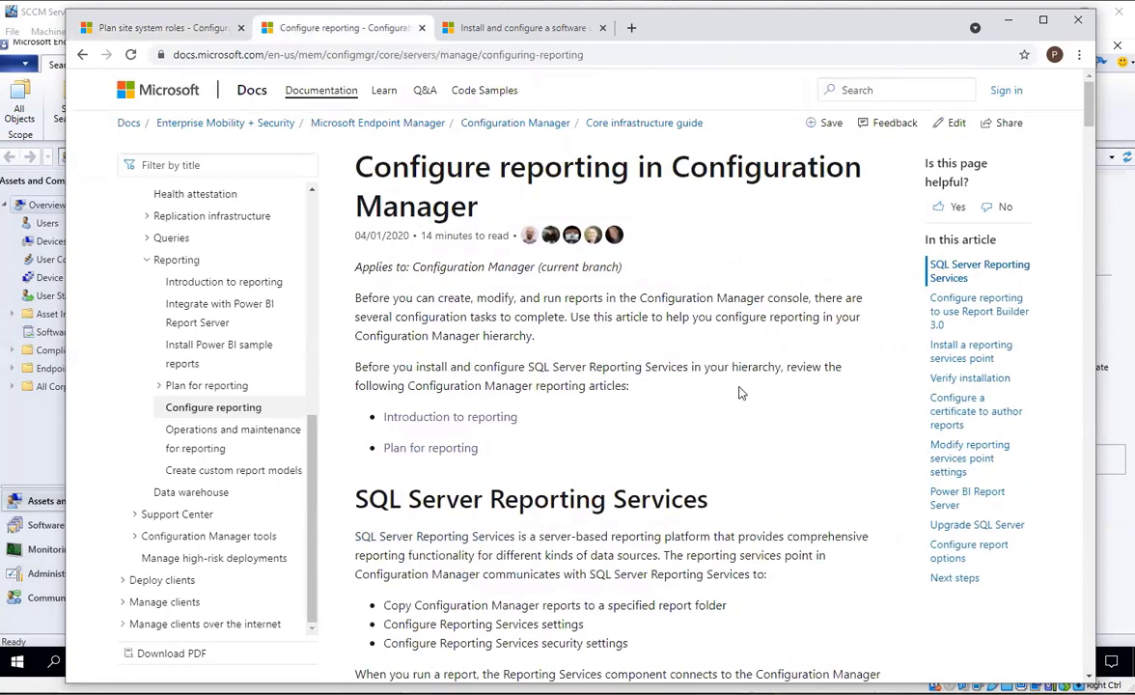
scroll(801, 403, "down", 4)
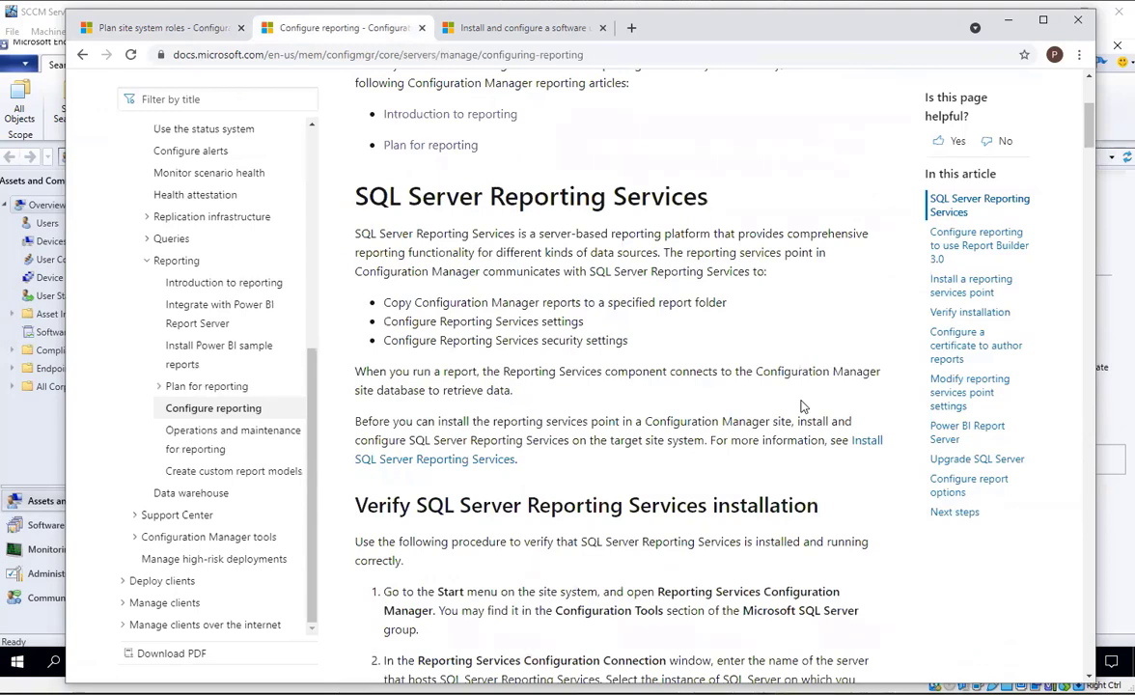
scroll(801, 395, "down", 2)
scroll(801, 396, "up", 1)
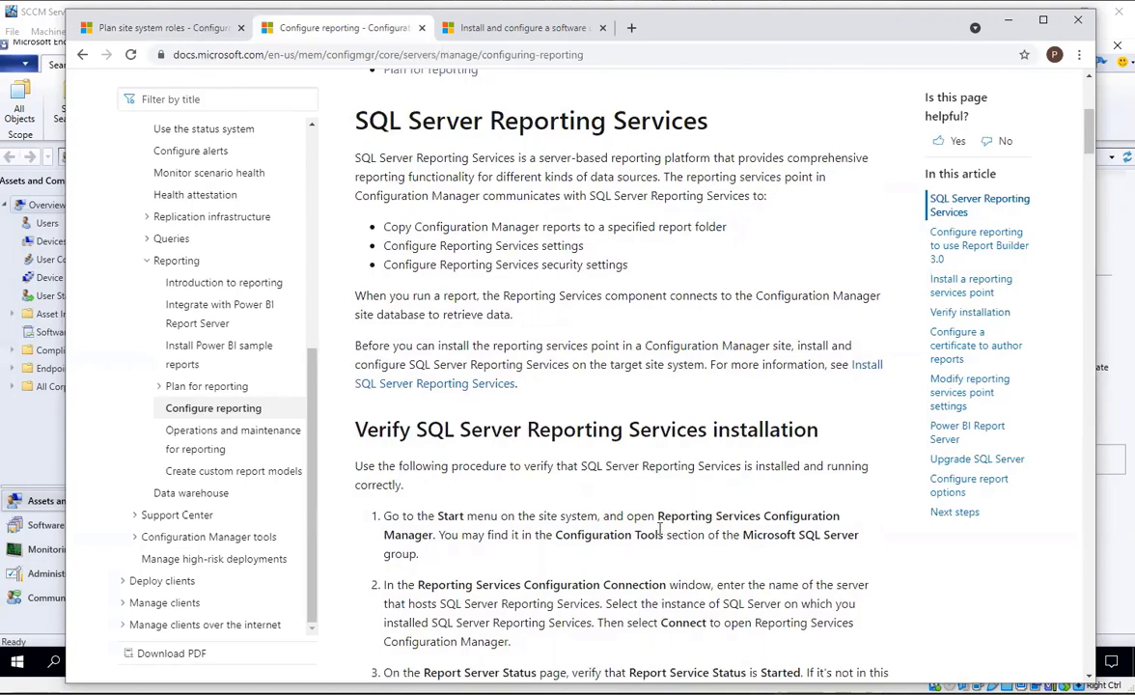
scroll(666, 347, "down", 15)
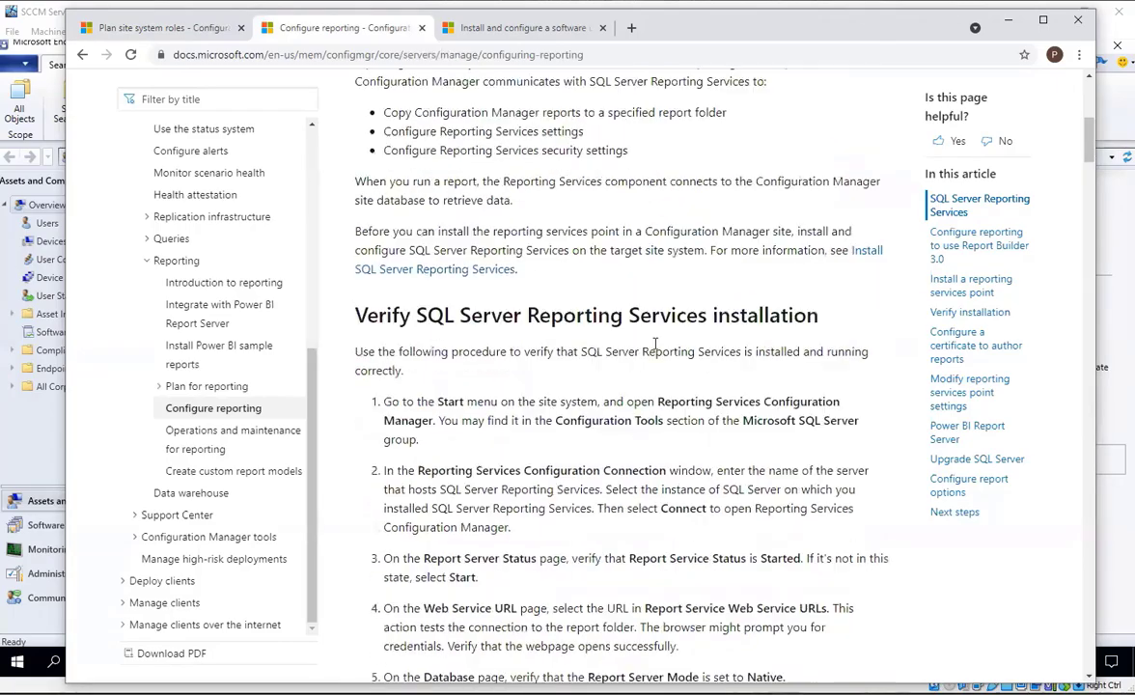
scroll(680, 338, "down", 8)
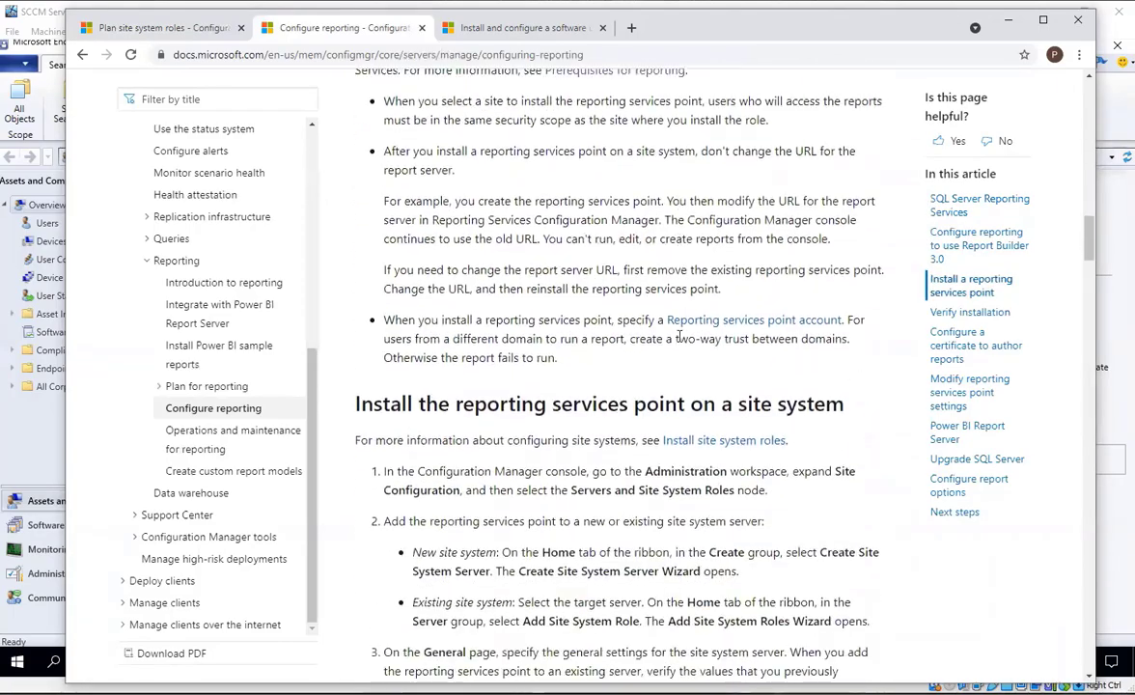
scroll(680, 340, "down", 12)
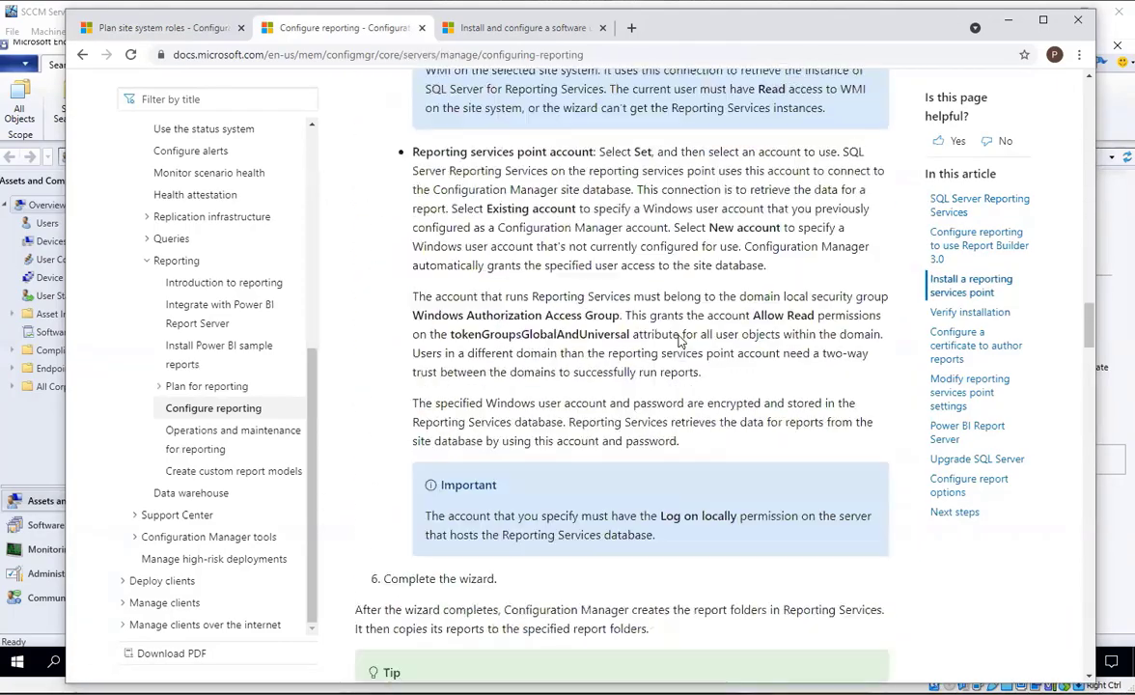
scroll(681, 340, "down", 15)
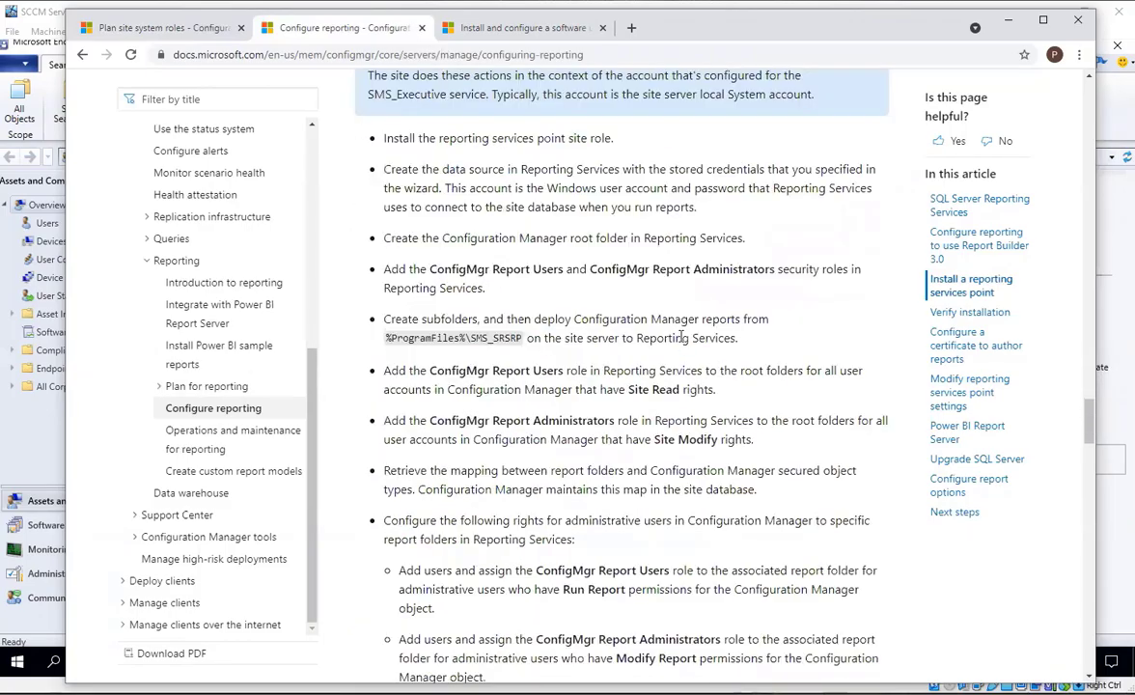
scroll(679, 339, "down", 4)
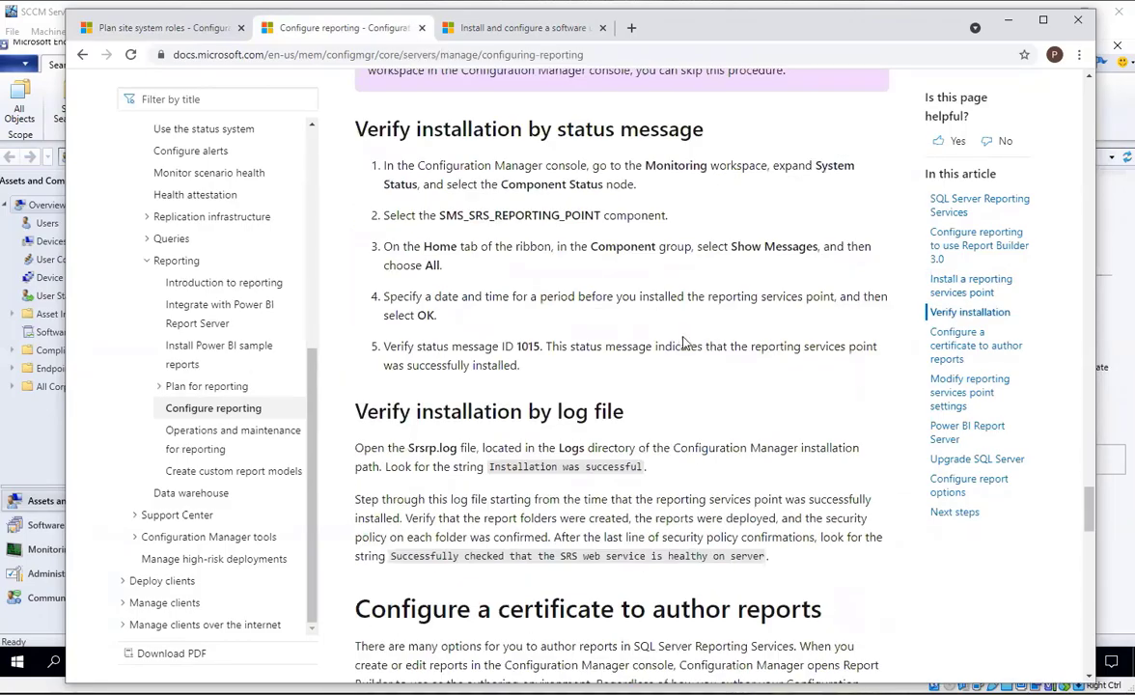
scroll(679, 340, "up", 5)
scroll(681, 337, "down", 4)
scroll(684, 338, "down", 5)
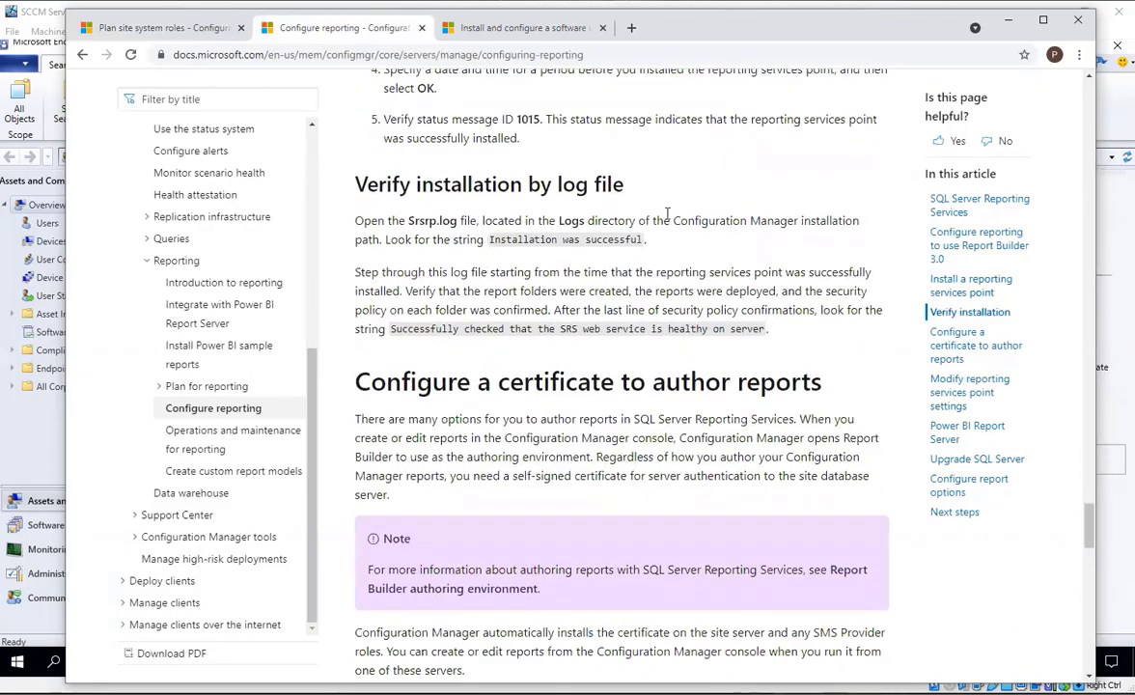
scroll(444, 436, "up", 4)
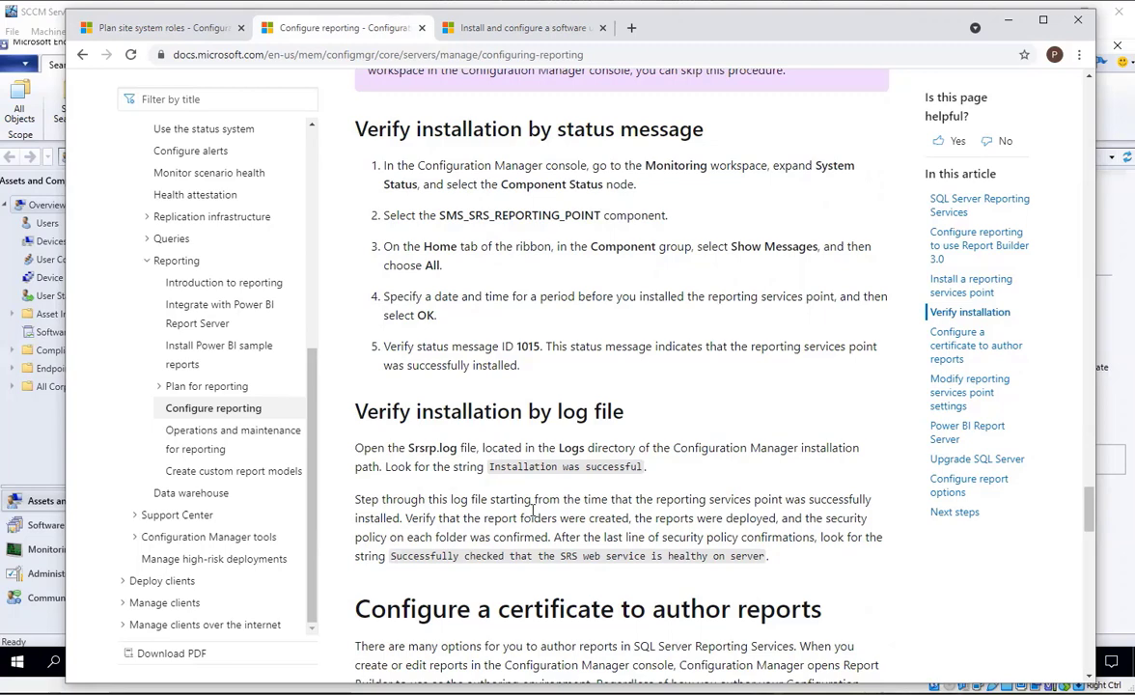
Skim the article on installing and configuring a software update point, and minimize the browser to return to the SCCM Server.
left_click(479, 28)
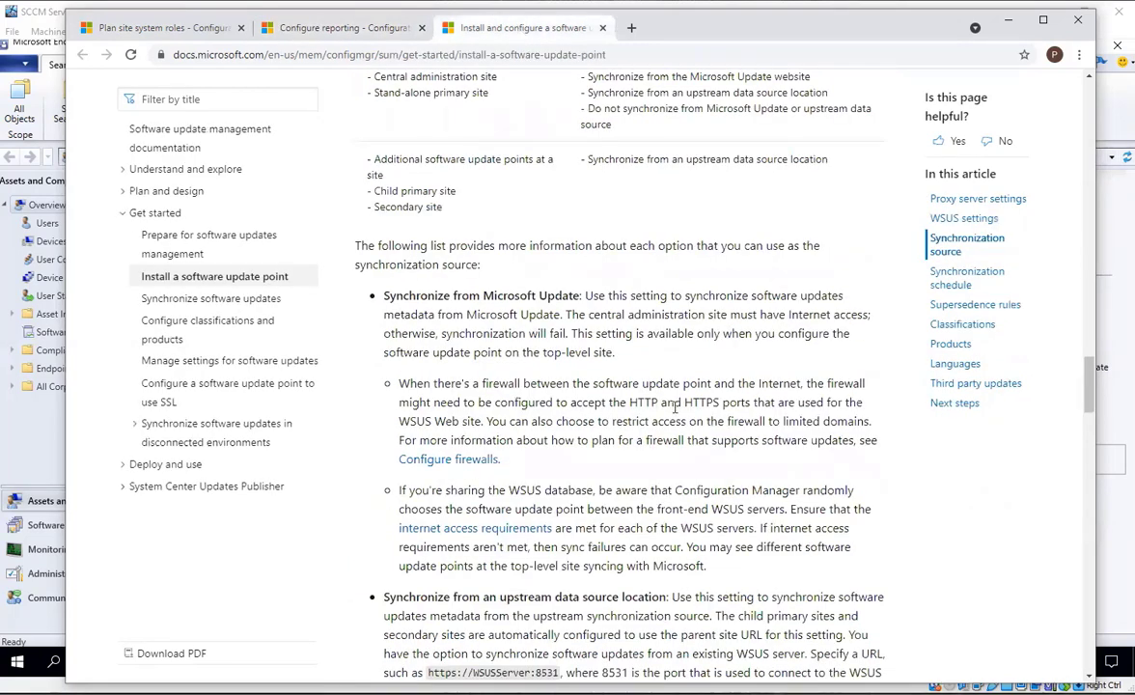
scroll(777, 461, "up", 15)
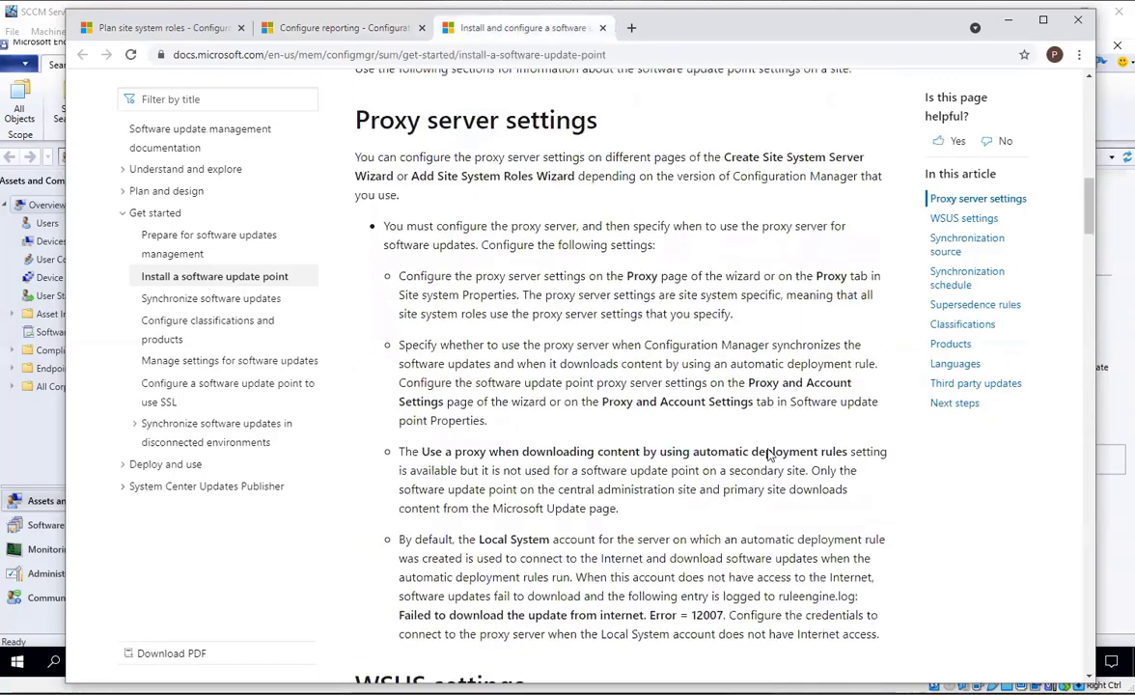
scroll(769, 453, "up", 8)
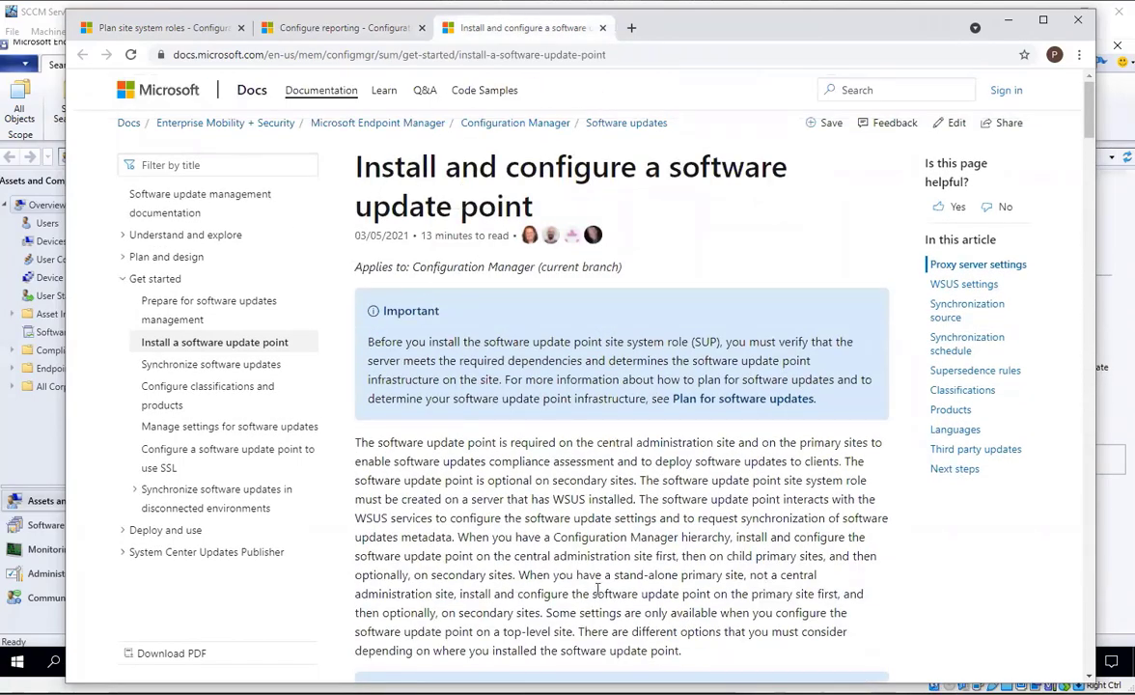
scroll(628, 533, "down", 15)
scroll(628, 533, "down", 15)
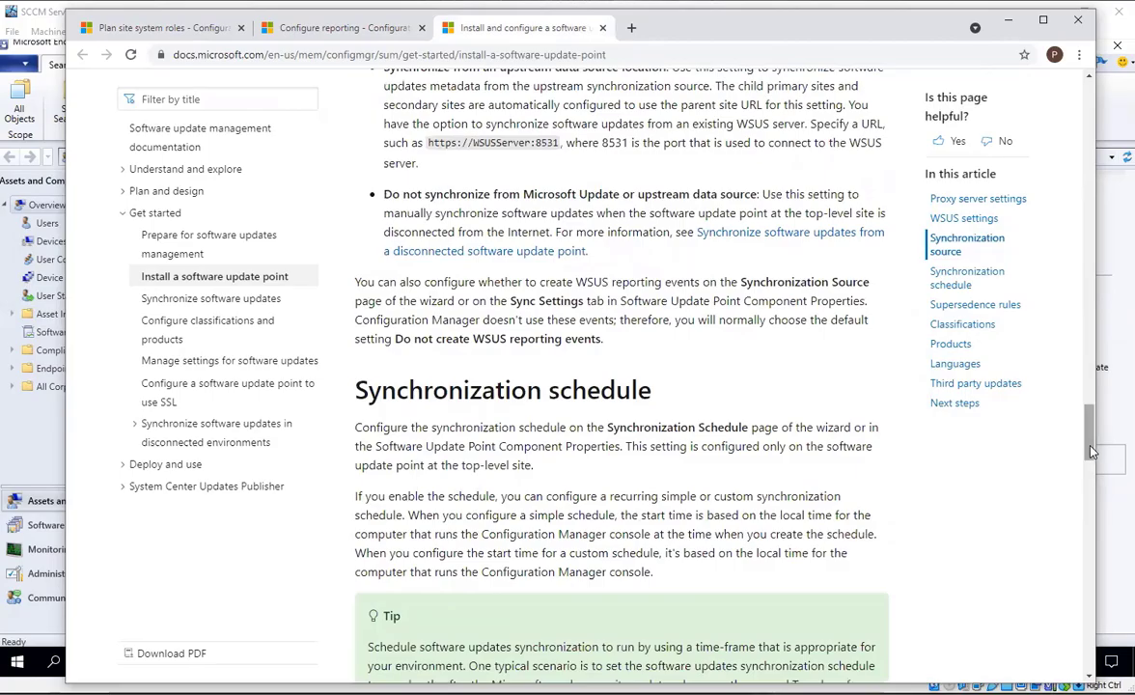
left_click_drag(1094, 452, 1073, 117)
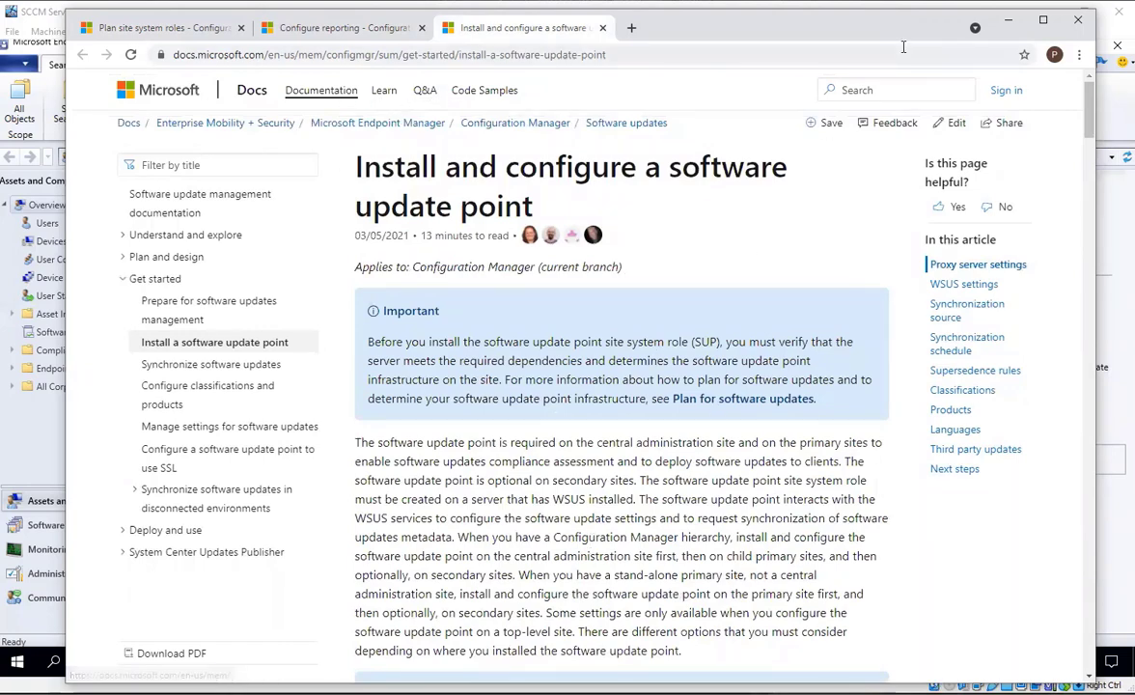
left_click(1009, 23)
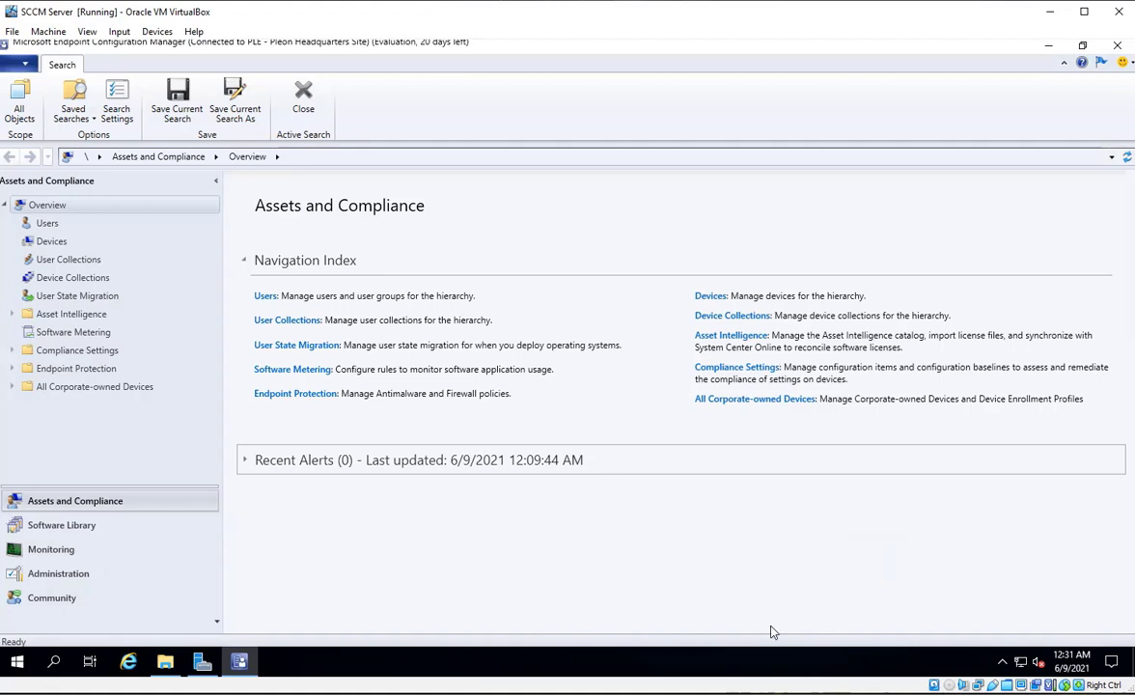
Find and open Report Server Configuration Manager on the SCCM Server, and minimize the Configuration Manager console.
left_click(55, 662)
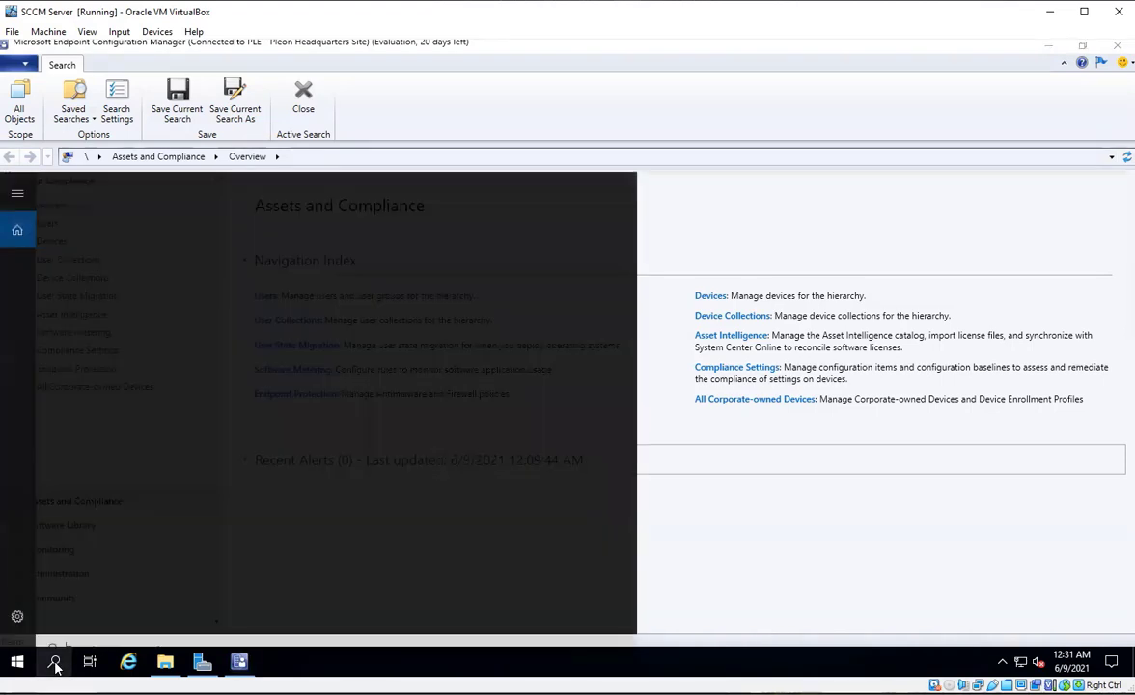
type("repo")
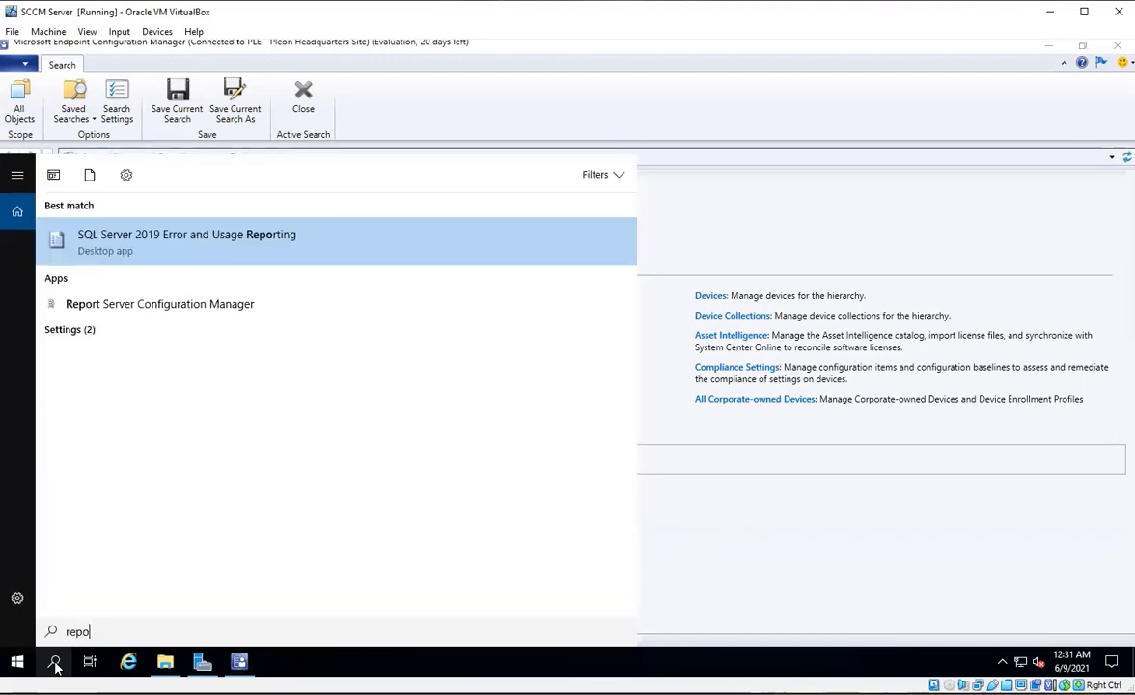
key("Down")
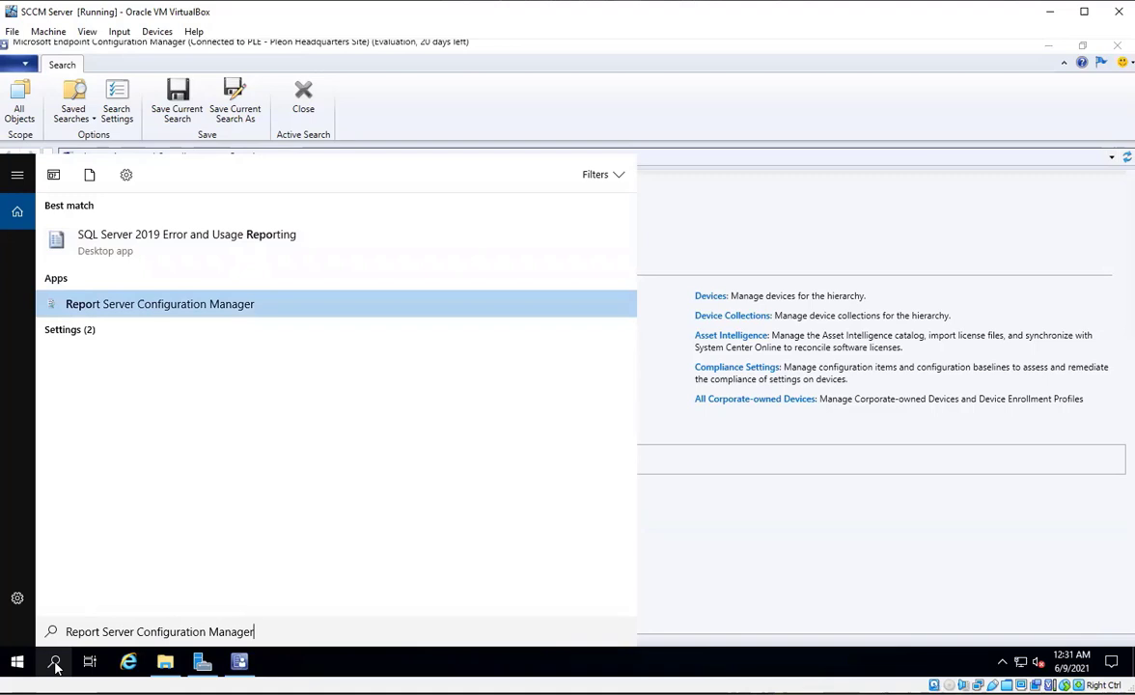
key("Return")
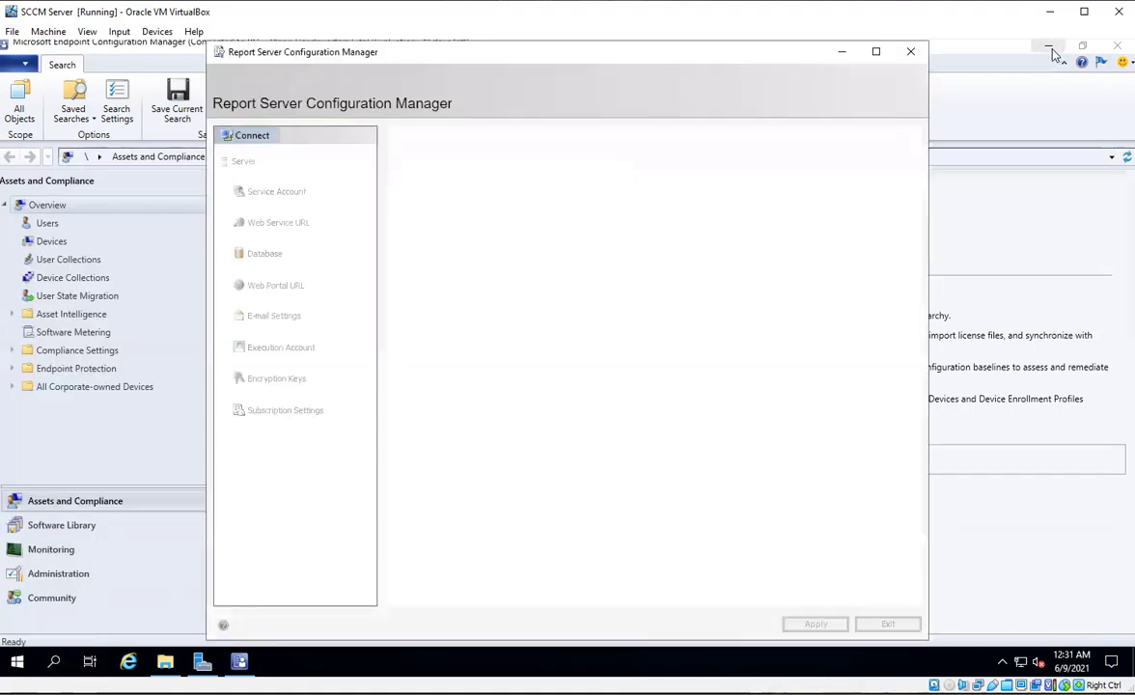
left_click(1051, 48)
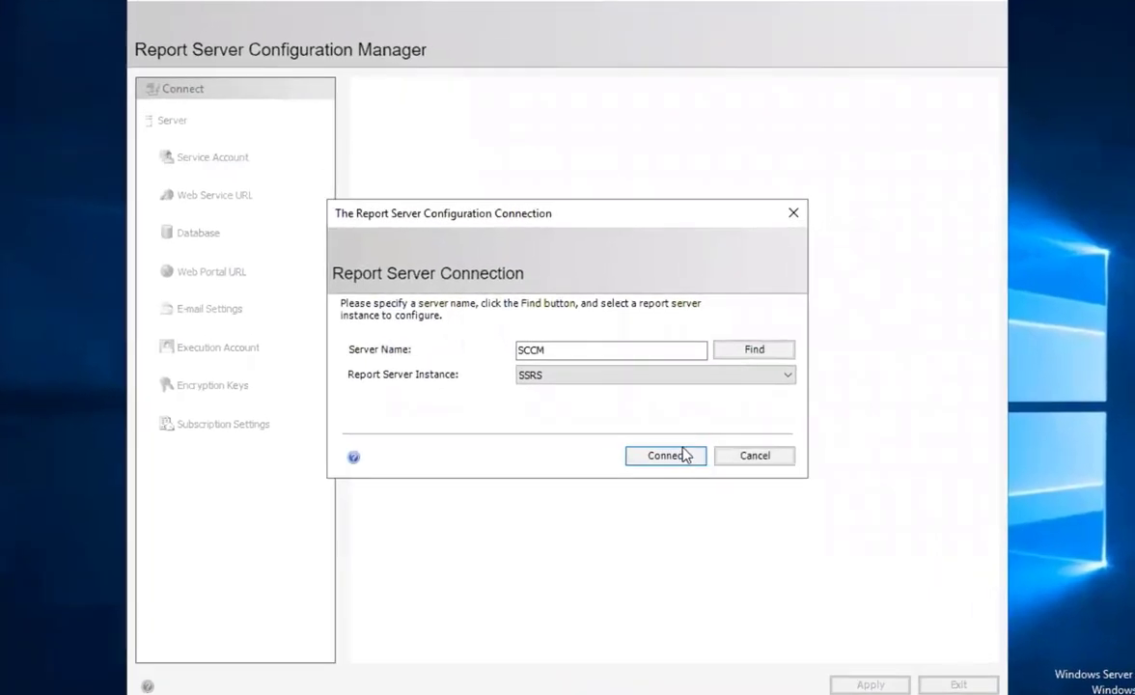
Connect to the SSRS instance on server SCCM and apply the Web Service URL with virtual directory ReportServer on TCP port 80.
left_click(679, 458)
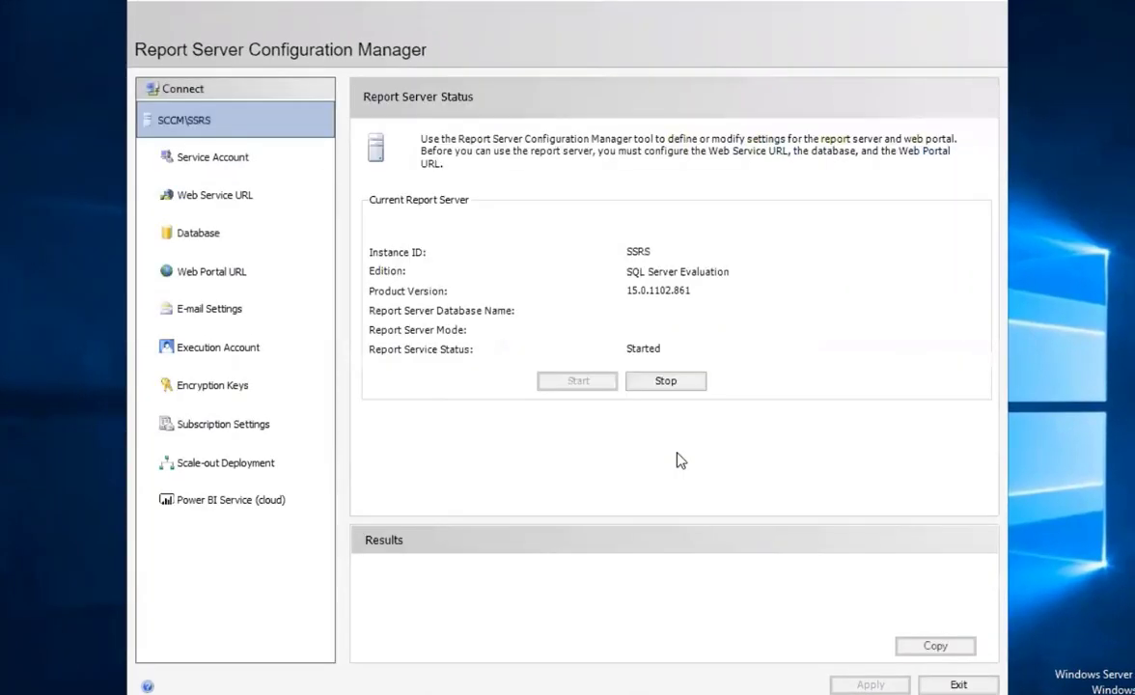
left_click(212, 204)
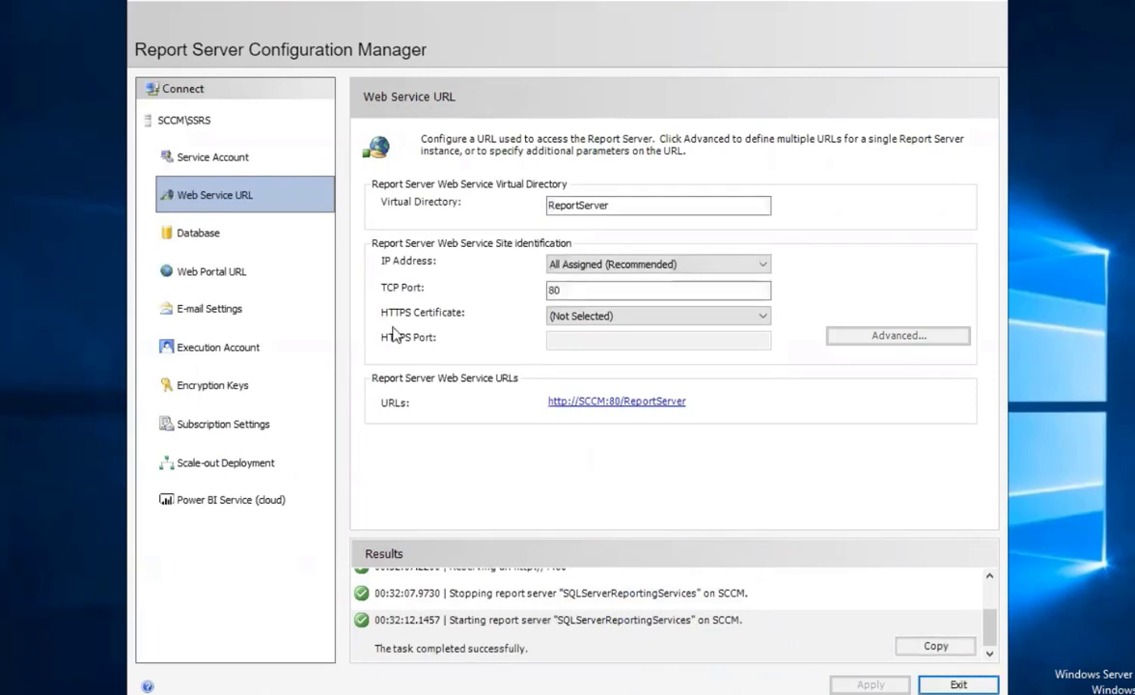
Begin creating a new report server database on server SCCM with current-user integrated security, and test the database server connection.
left_click(228, 231)
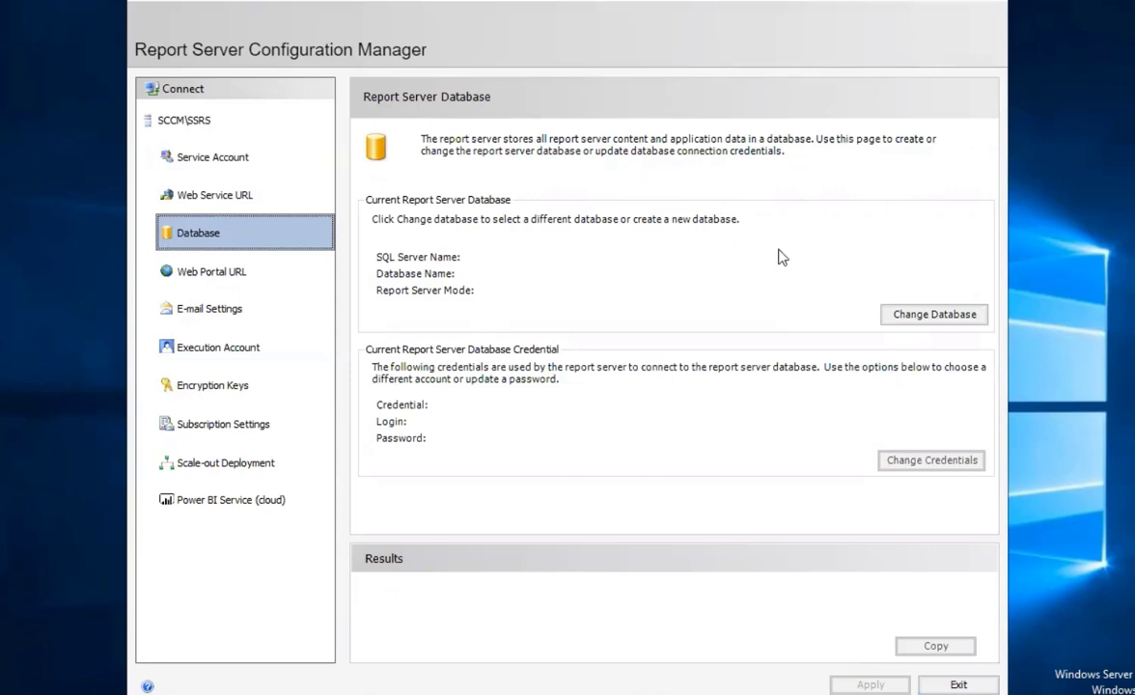
left_click(914, 323)
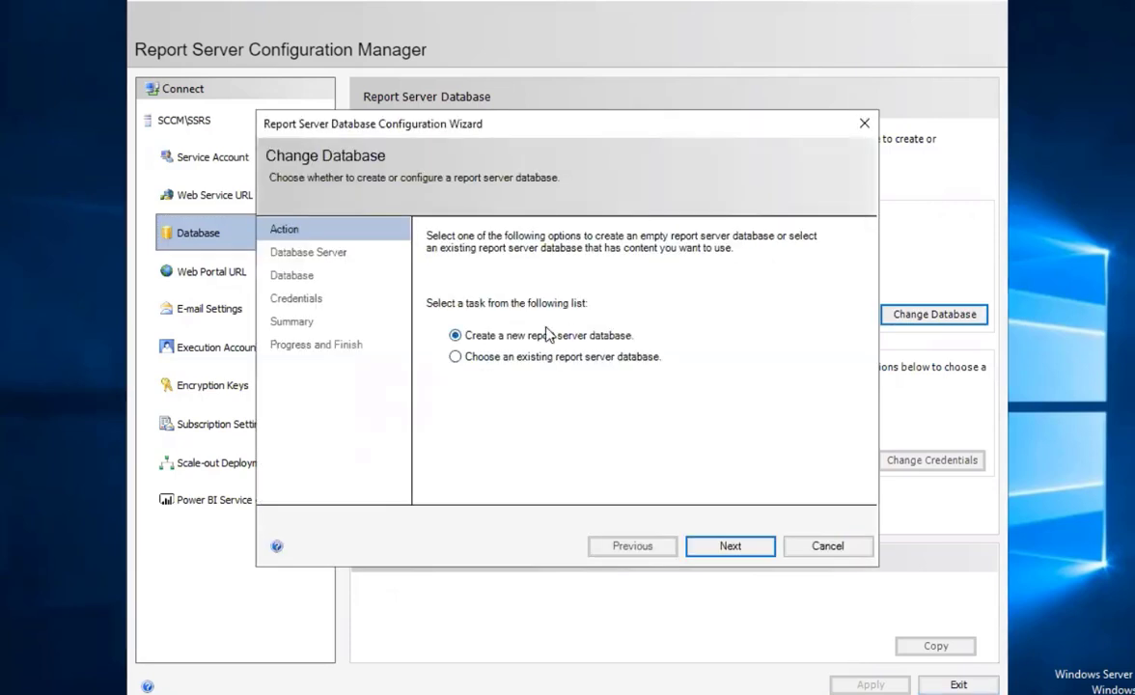
left_click(729, 543)
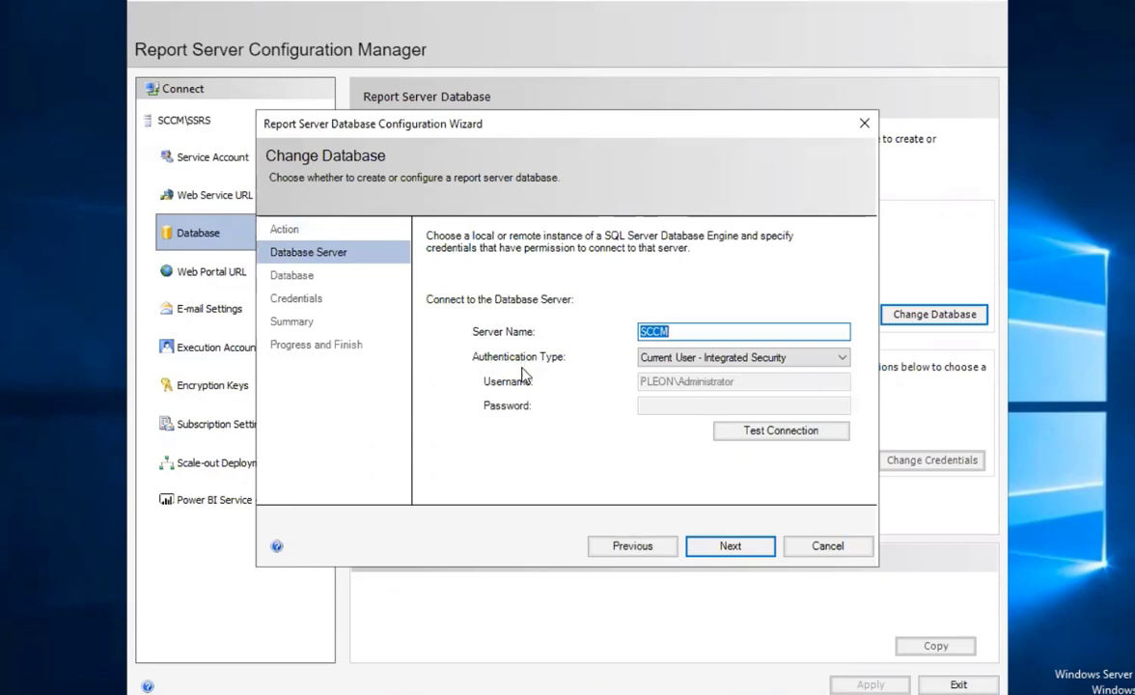
left_click(746, 436)
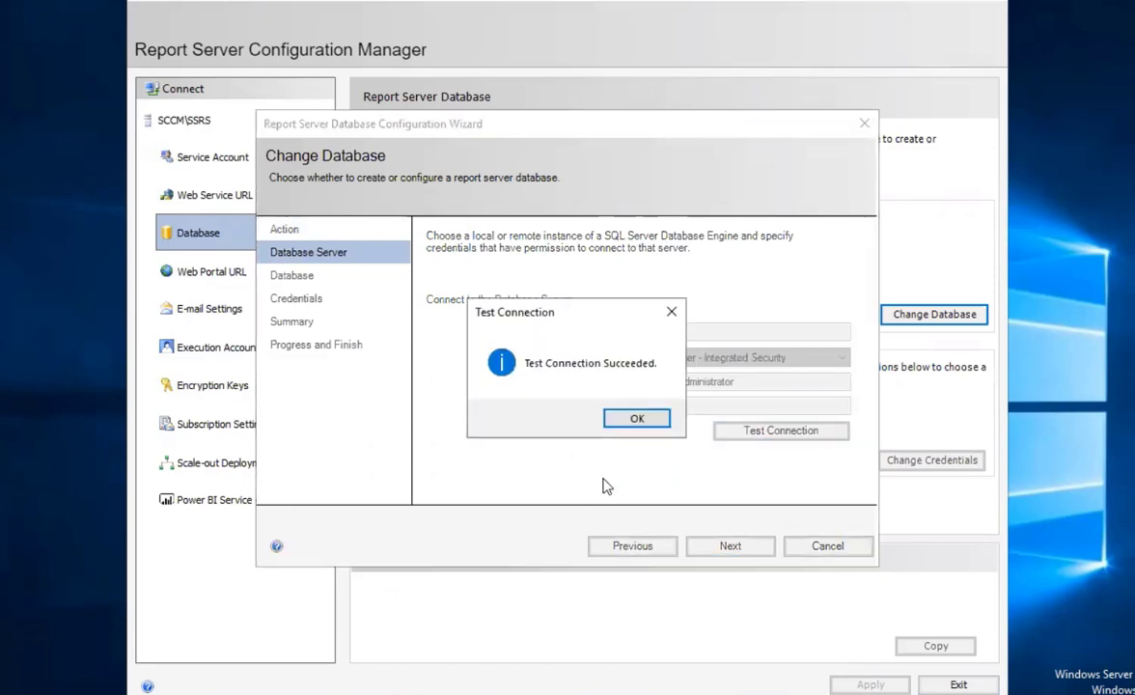
left_click(634, 420)
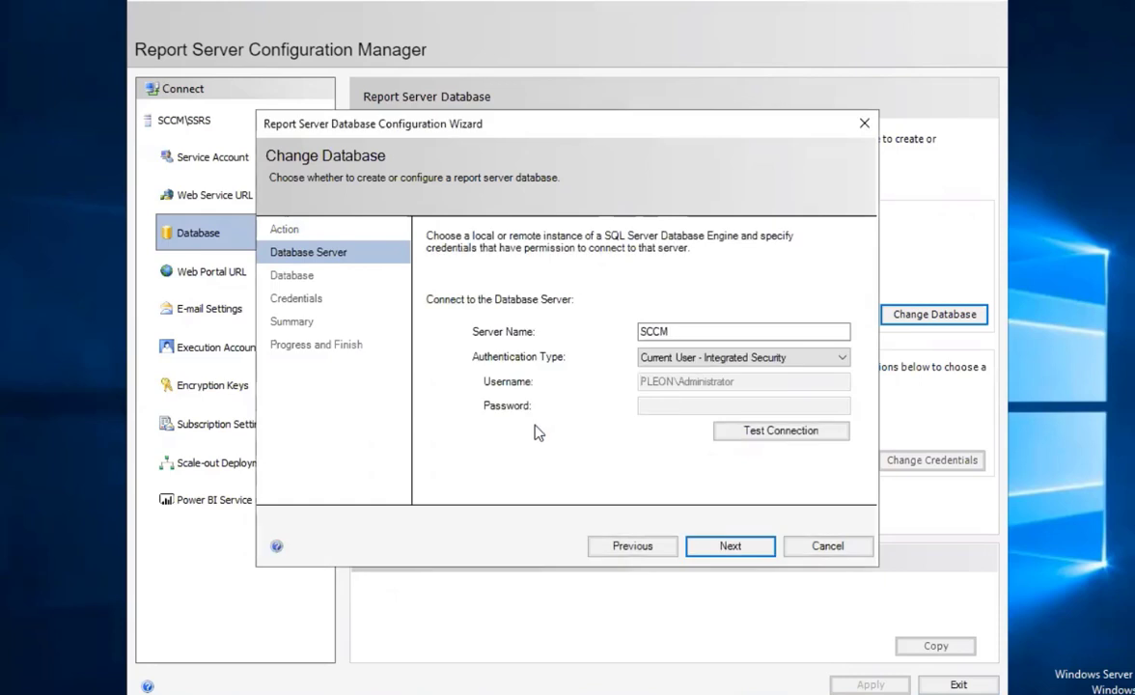
left_click(730, 542)
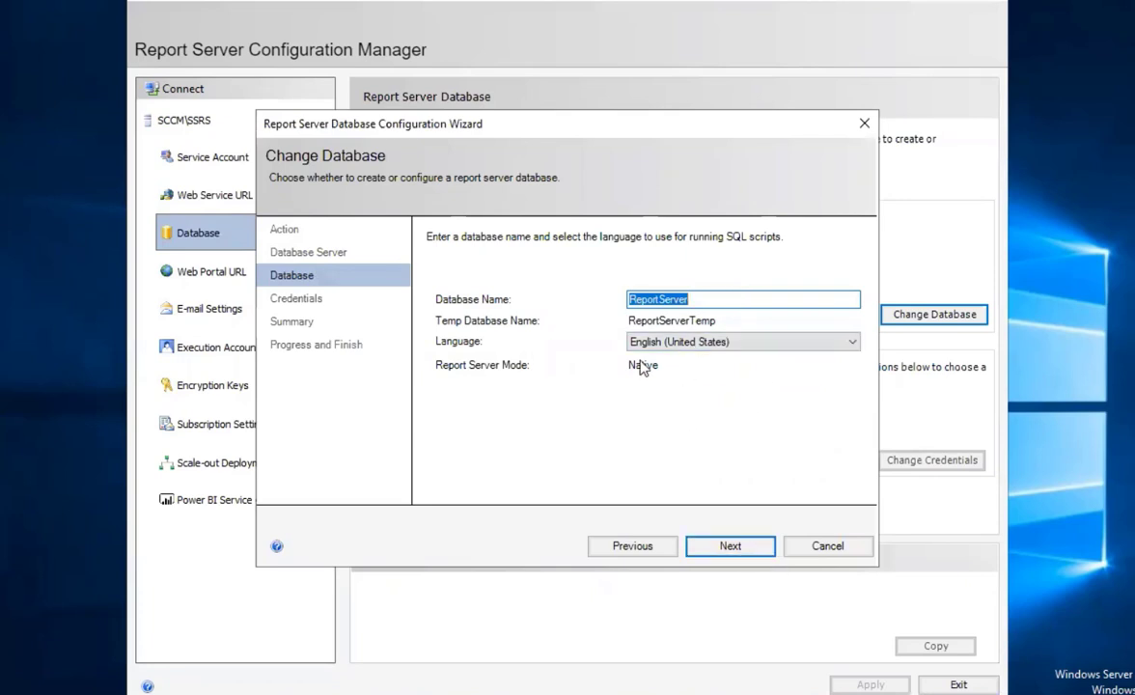
Create the report server database as ReportServer in English (United States), using Service Credentials, and finish the wizard.
left_click(730, 548)
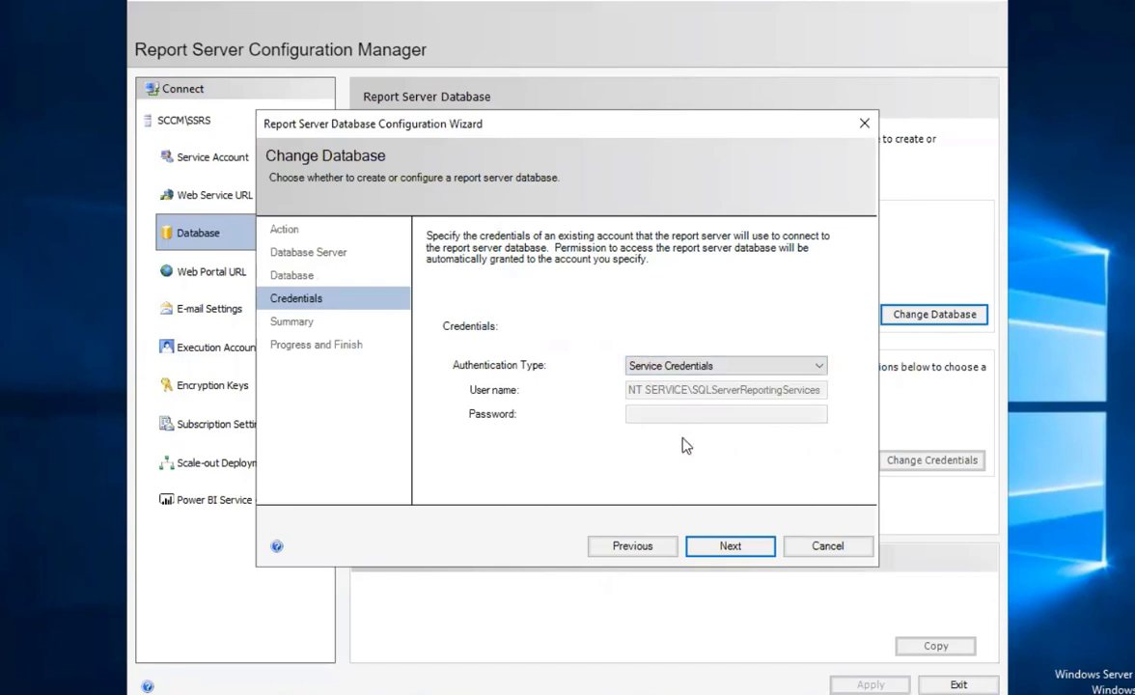
left_click(699, 368)
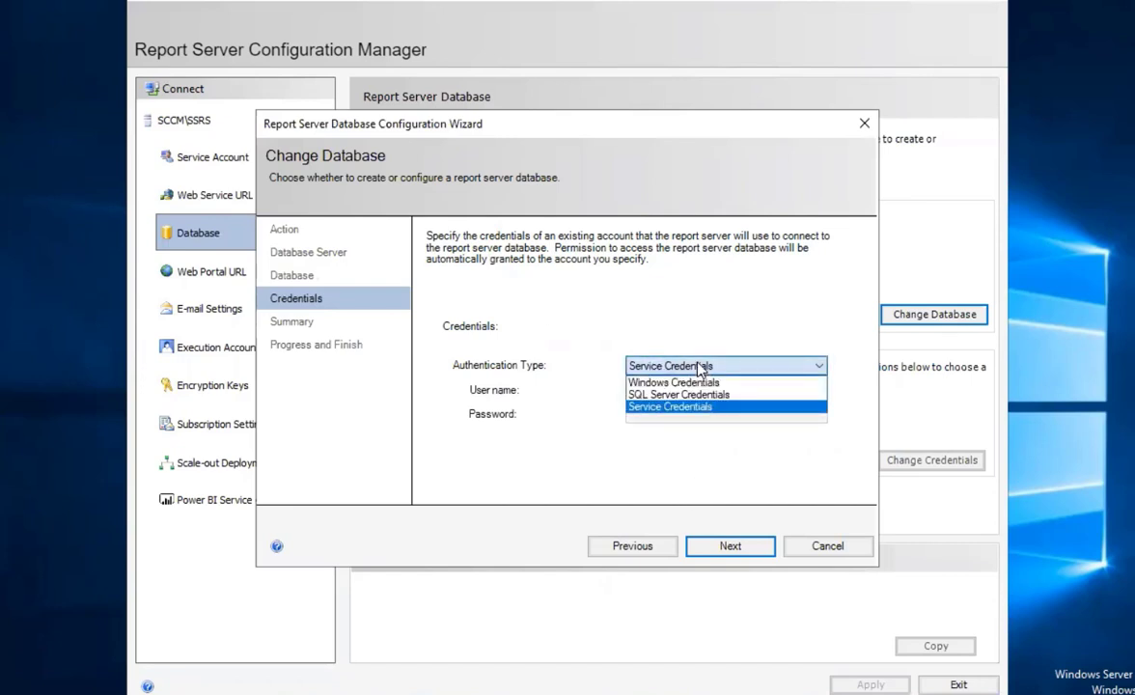
left_click(700, 406)
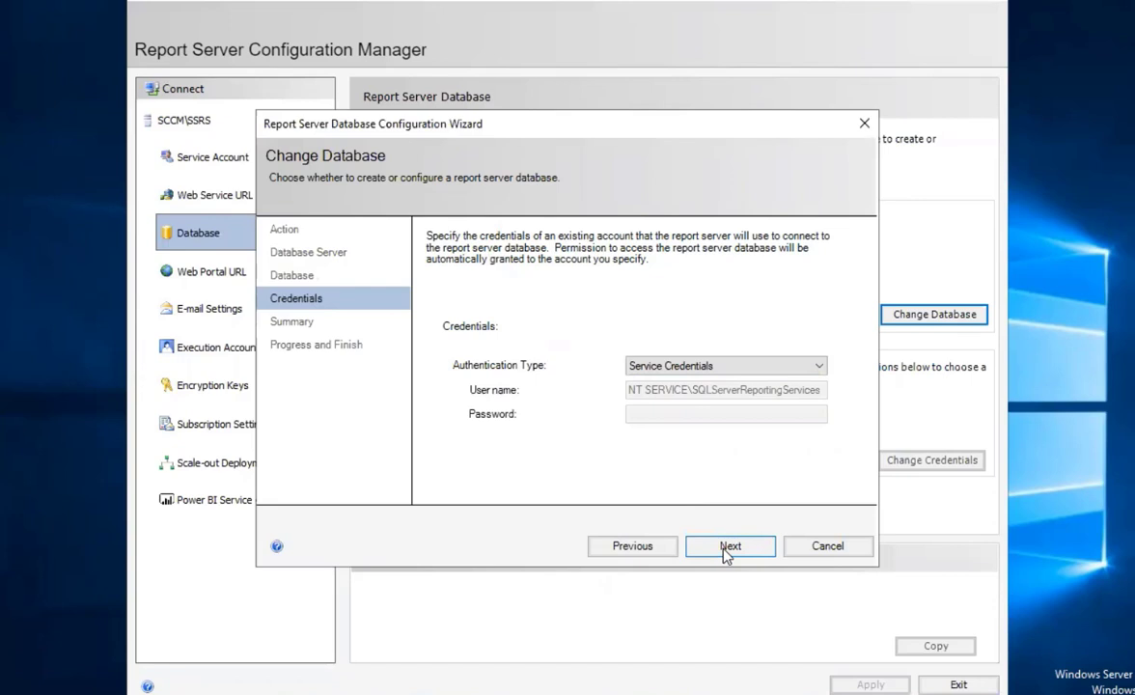
left_click(728, 547)
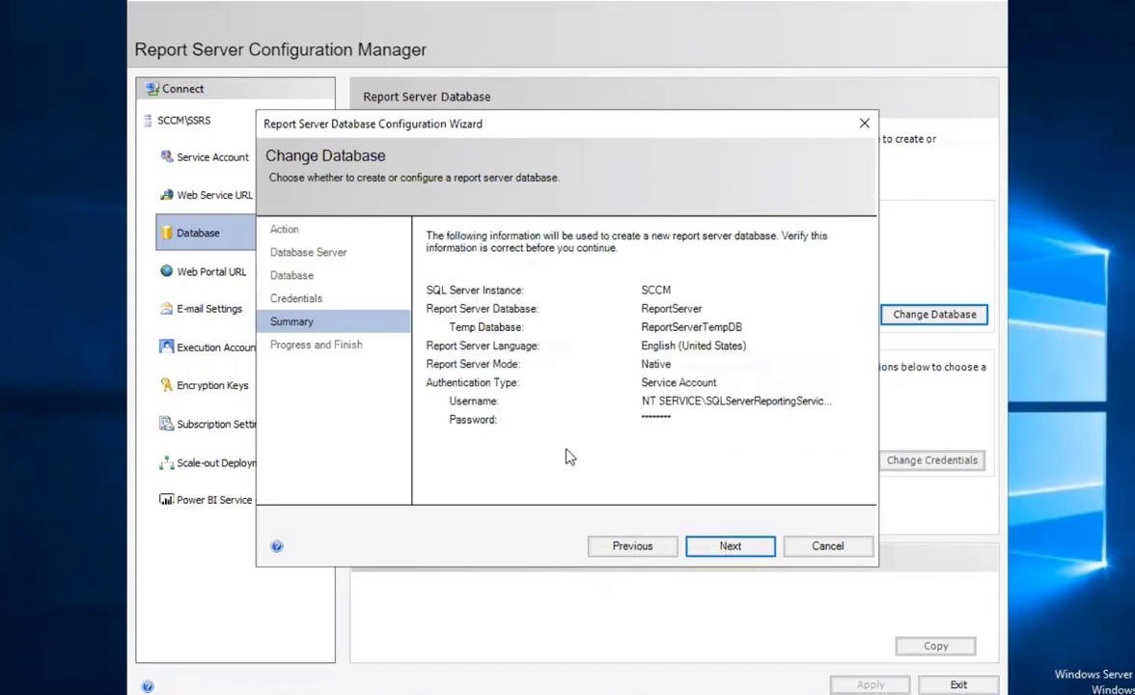
left_click(729, 546)
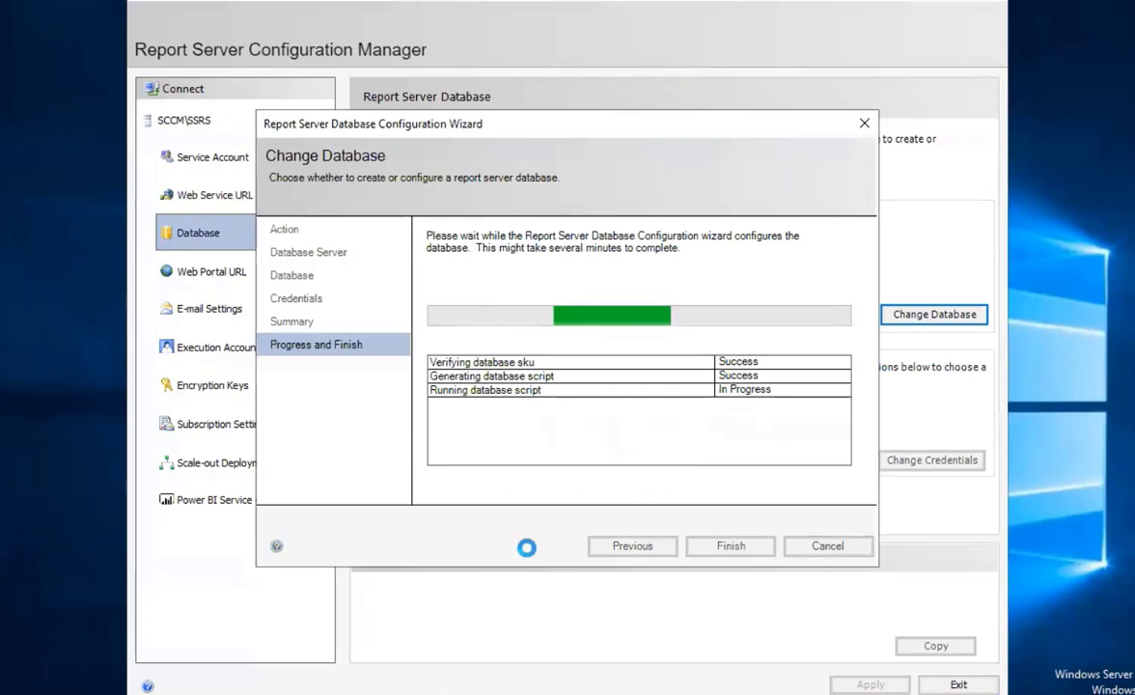
left_click(733, 547)
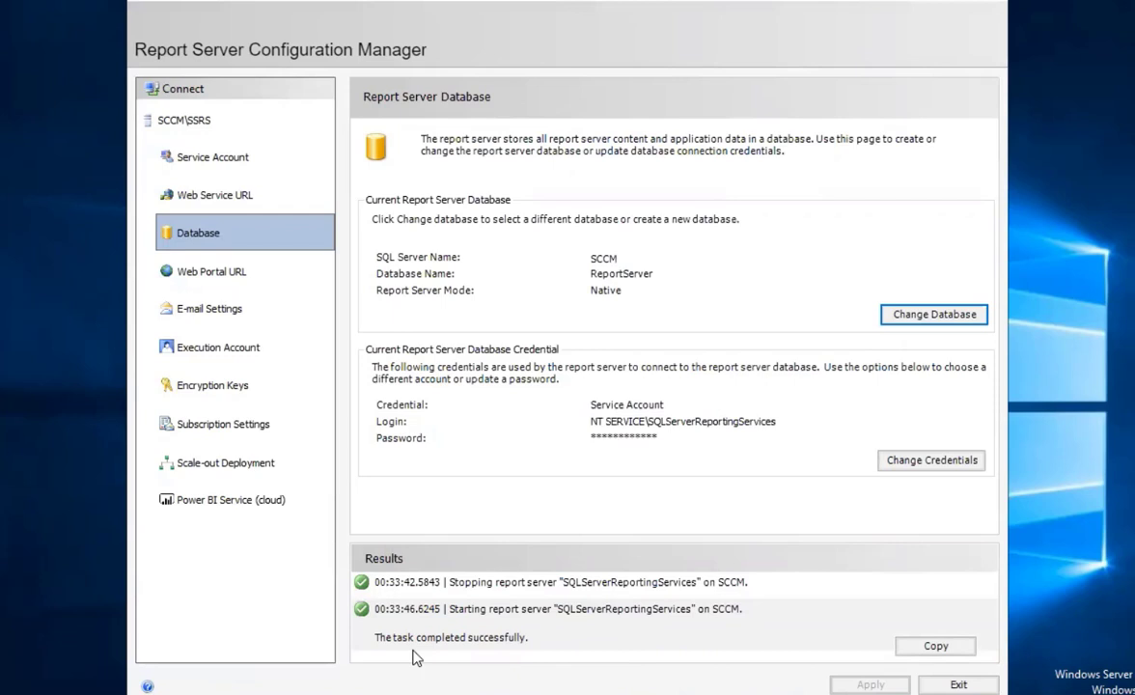
Apply the Web Portal URL with virtual directory Reports, and exit Report Server Configuration Manager.
left_click(230, 278)
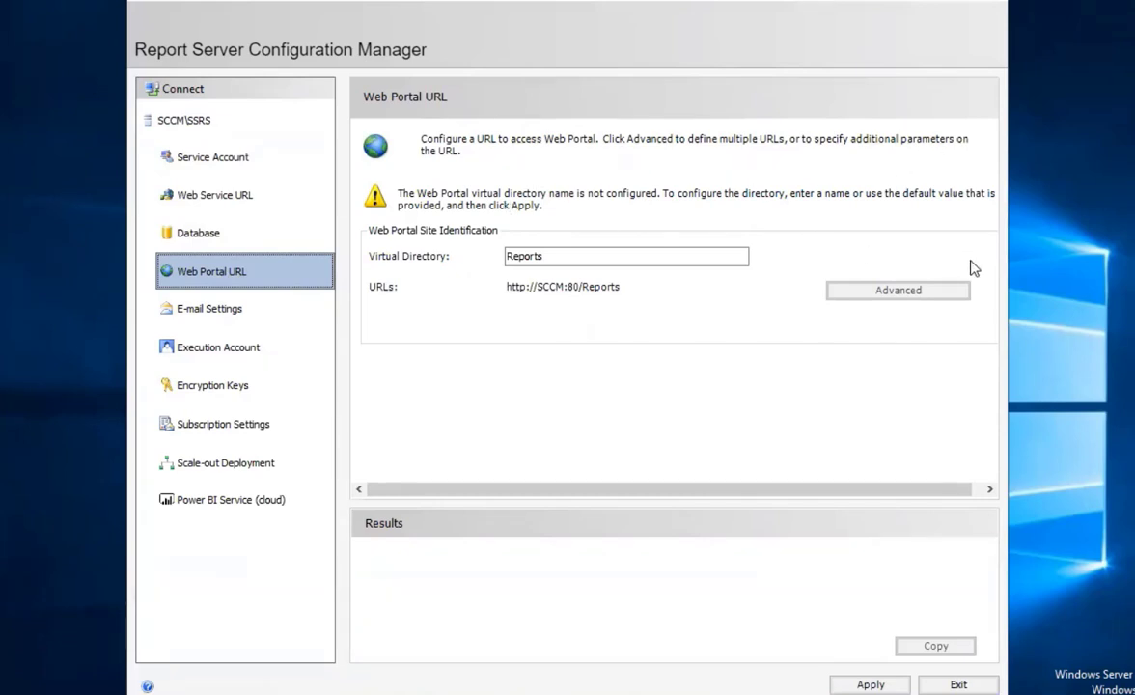
left_click(871, 684)
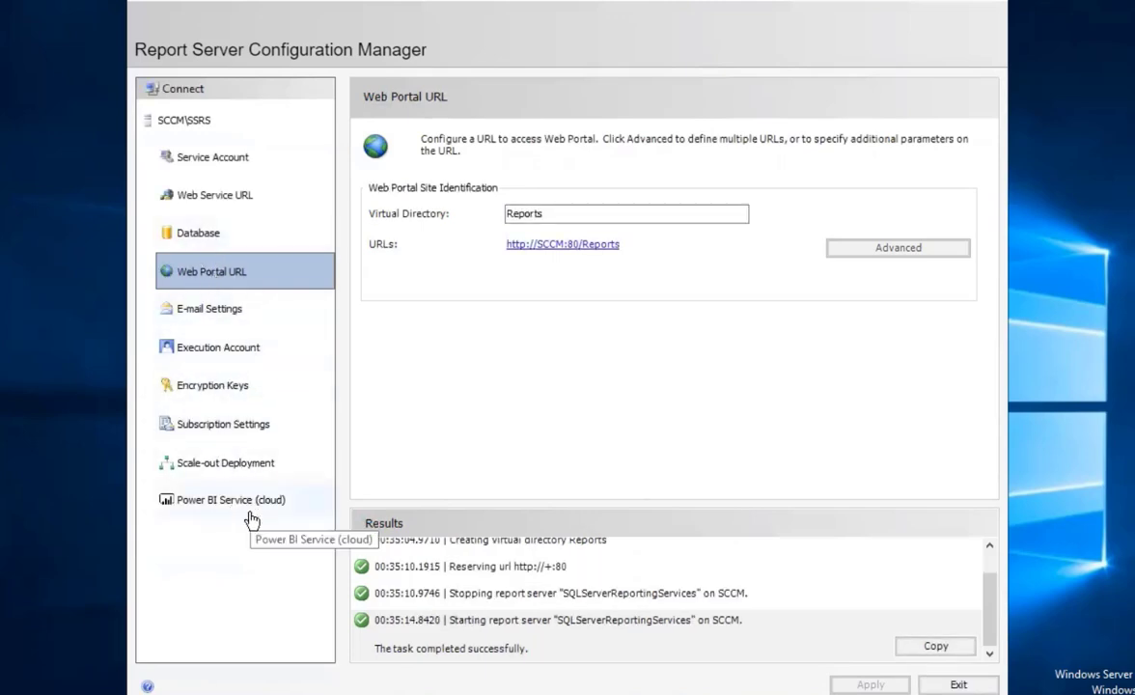
left_click(958, 684)
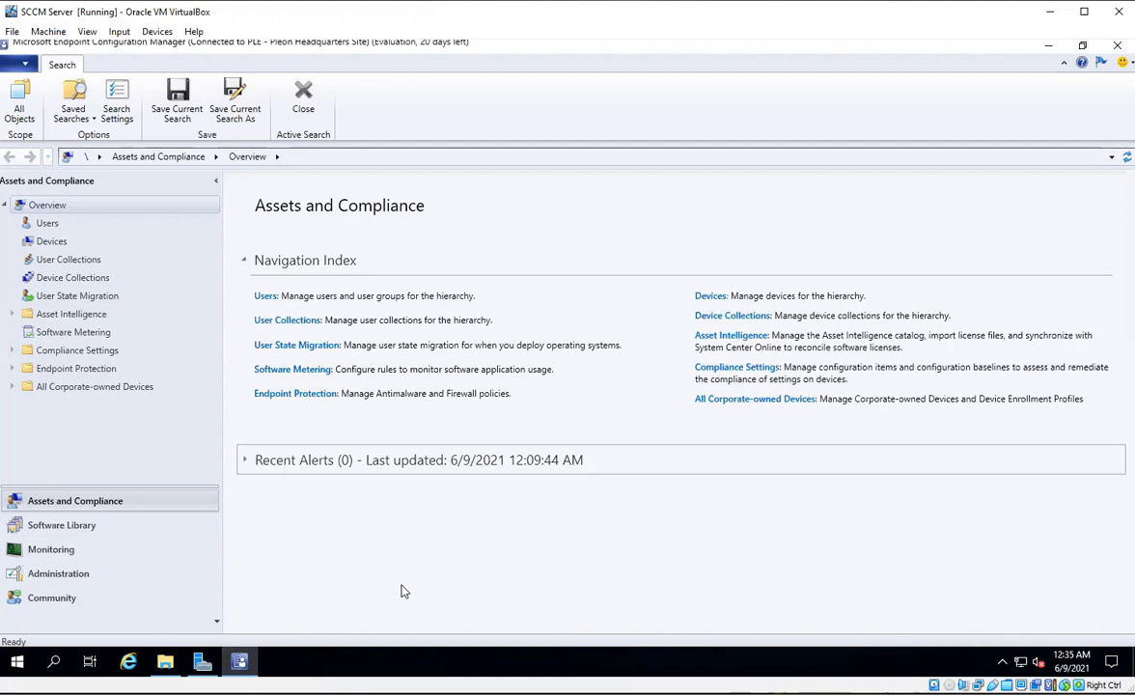
In the Configuration Manager console's Administration workspace, open Servers and Site System Roles and enlarge the pane to review the installed site system roles.
left_click(85, 573)
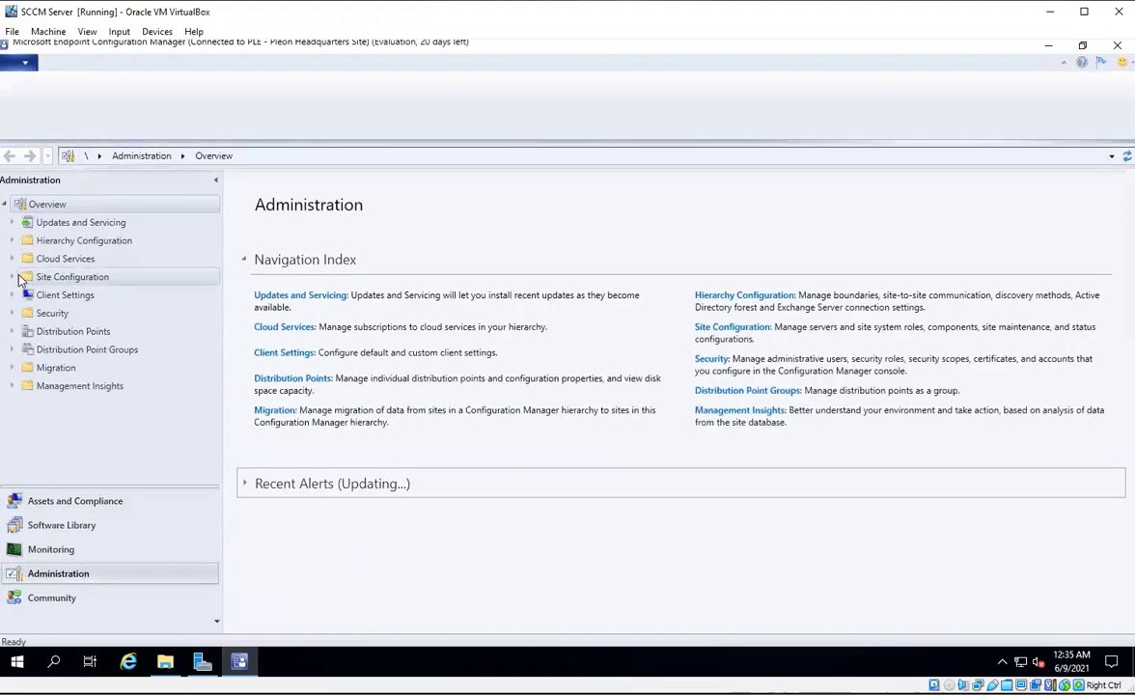
left_click(12, 277)
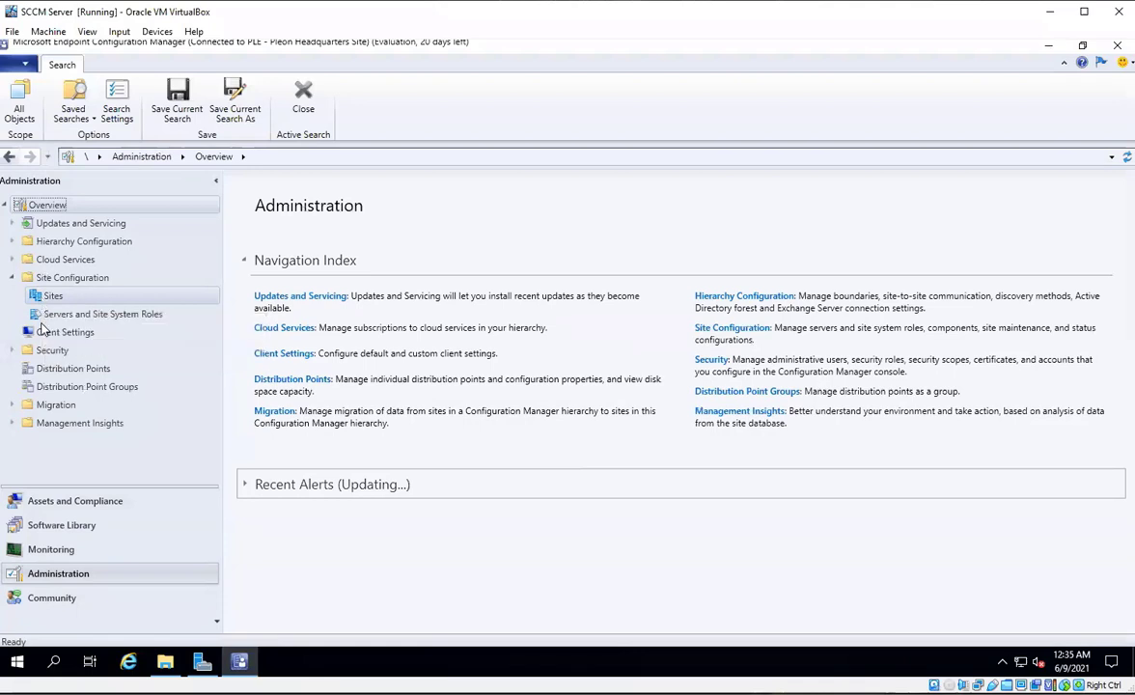
left_click(43, 317)
left_click(55, 302)
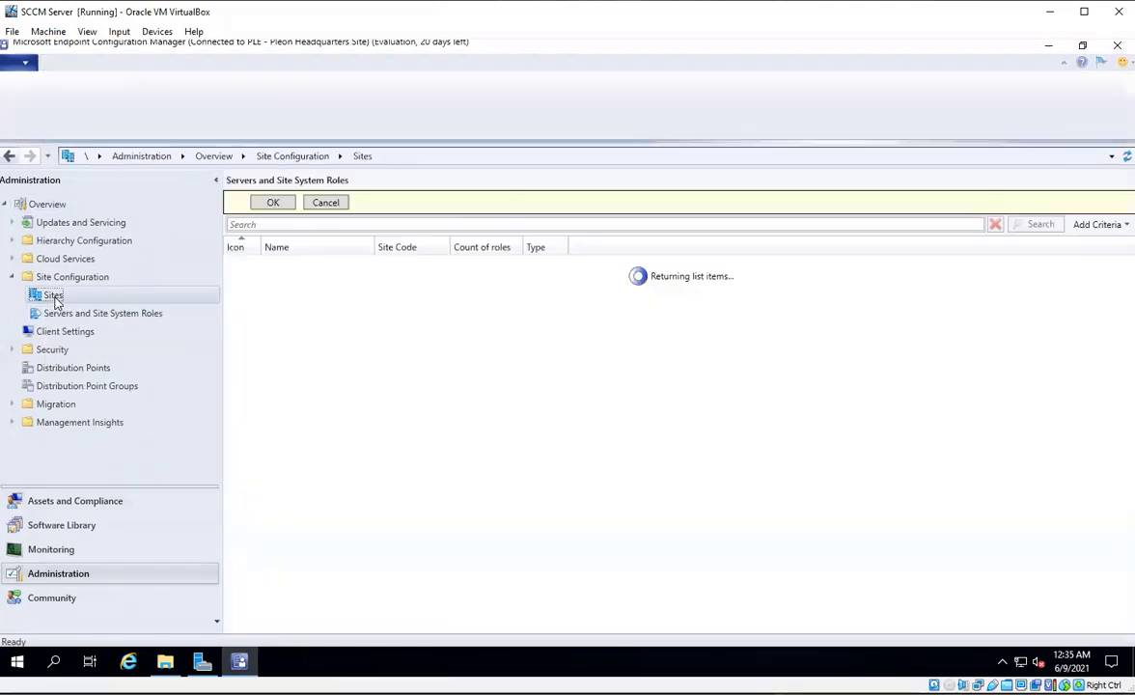
left_click(55, 318)
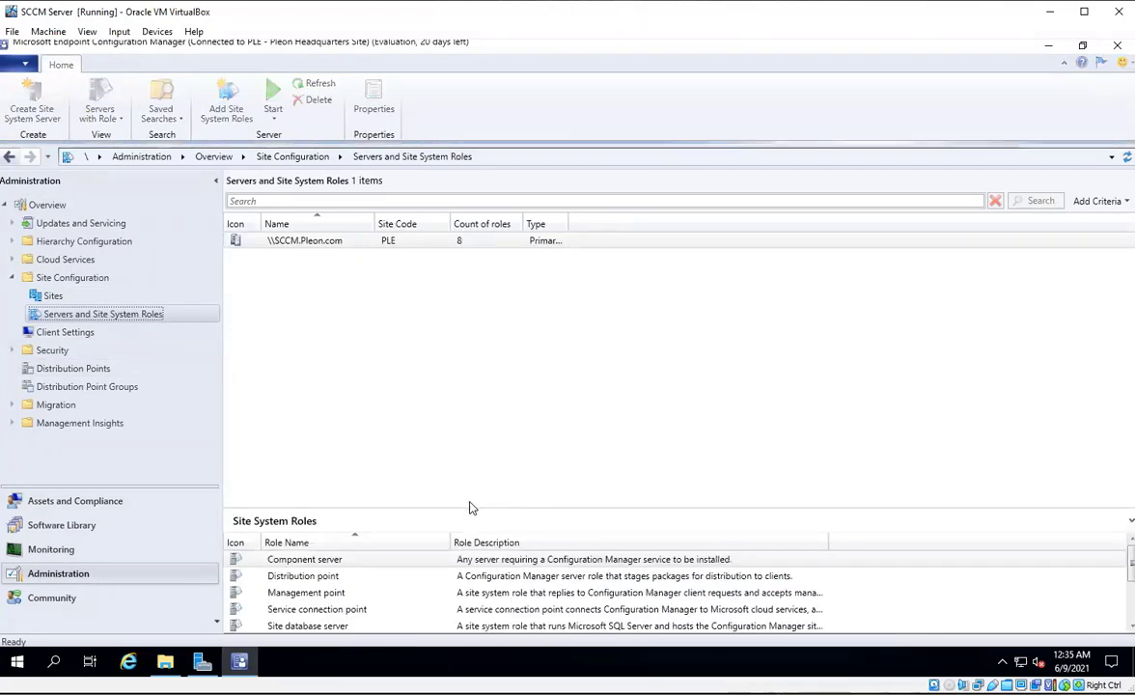
left_click_drag(469, 514, 454, 370)
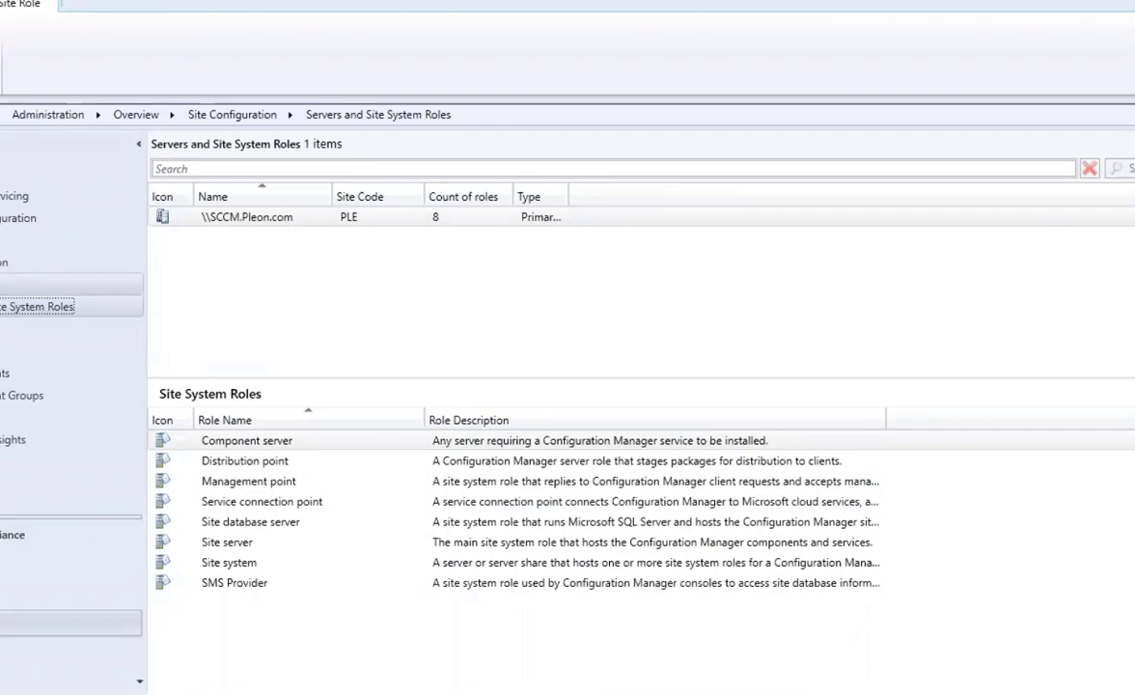
Start adding site system roles to the PLE primary site, keeping SCCM.Pleon.com with its computer account as the installation account and no proxy server.
left_click(48, 291)
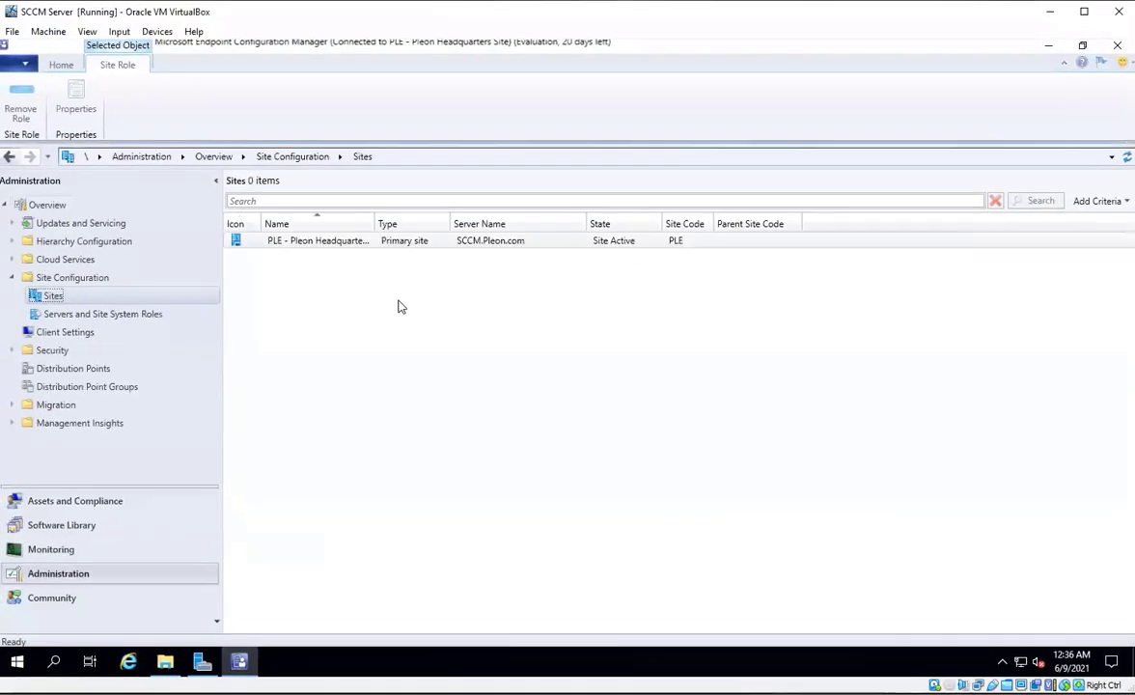
left_click(257, 246)
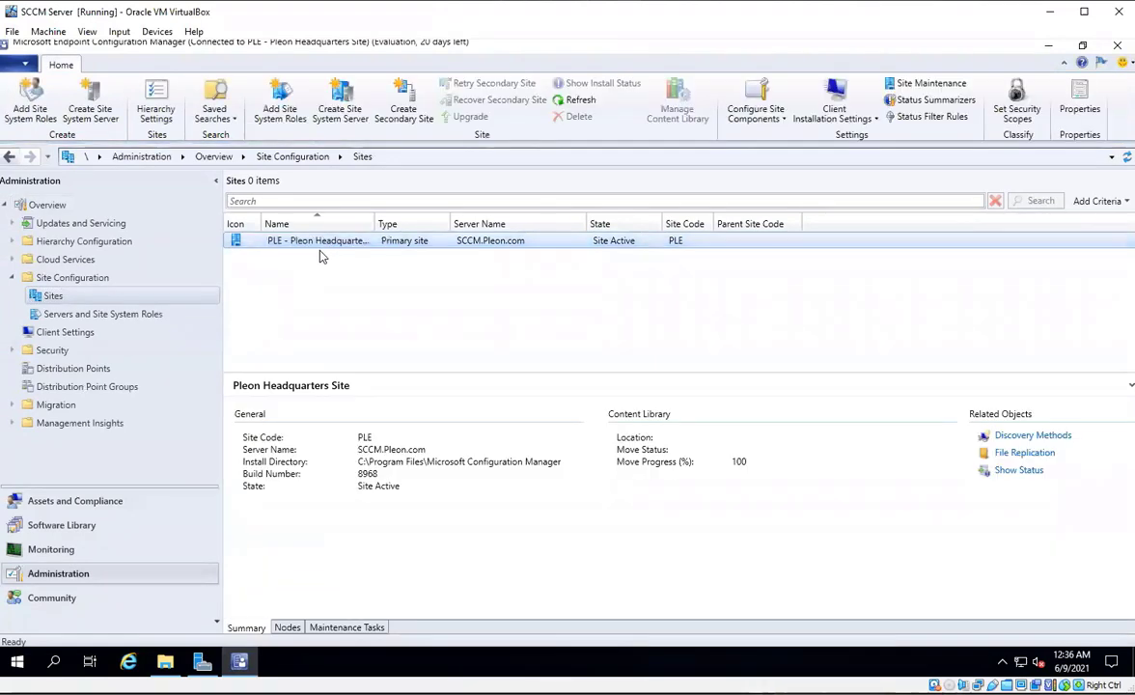
right_click(321, 248)
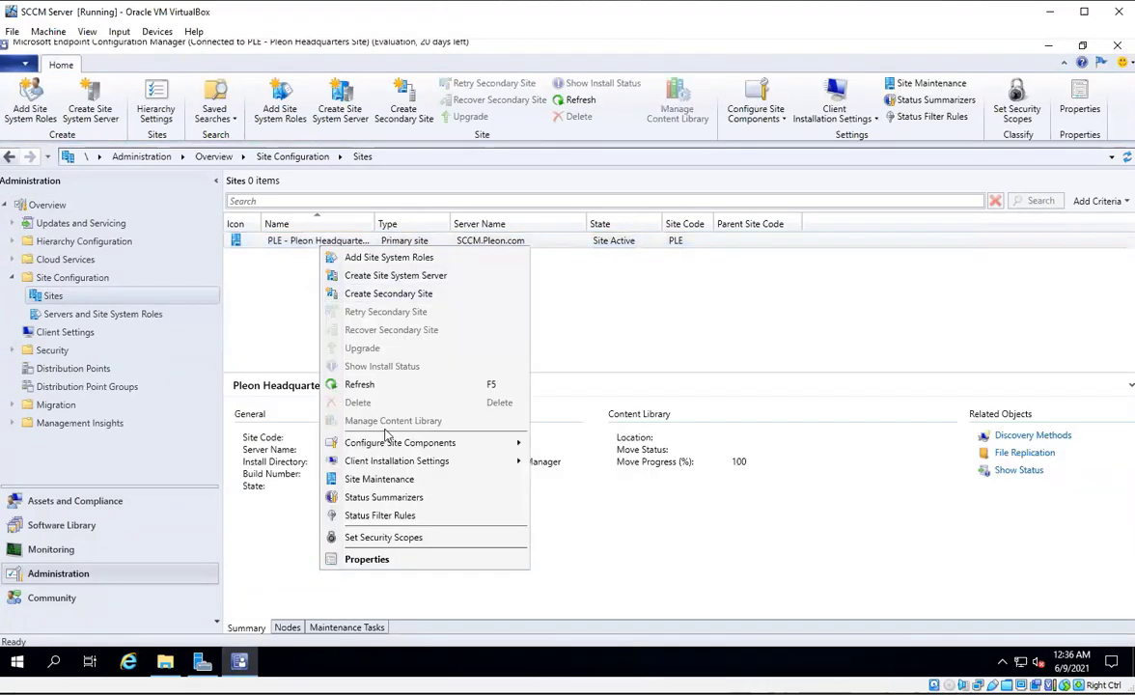
left_click(412, 259)
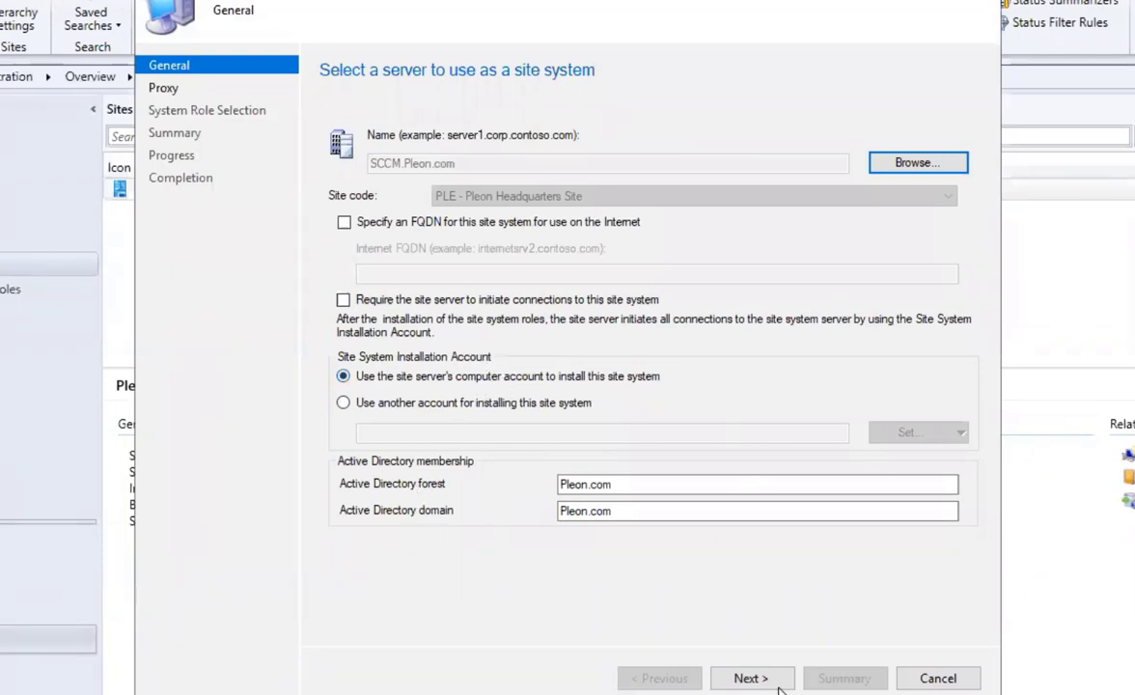
left_click(751, 676)
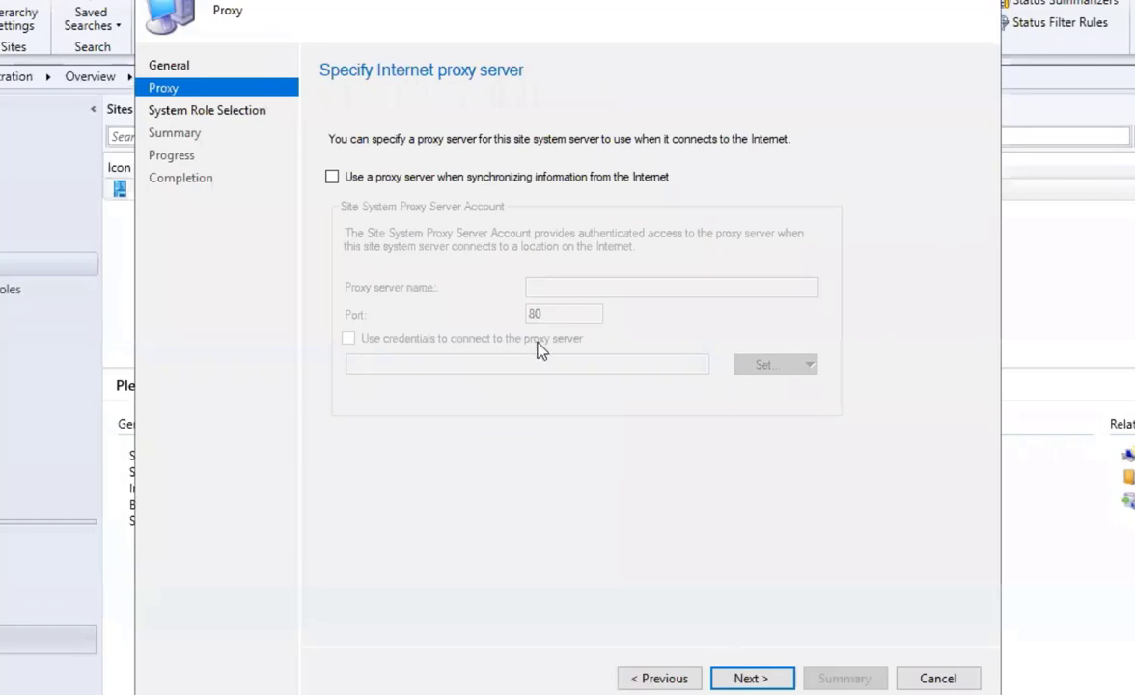
left_click(756, 680)
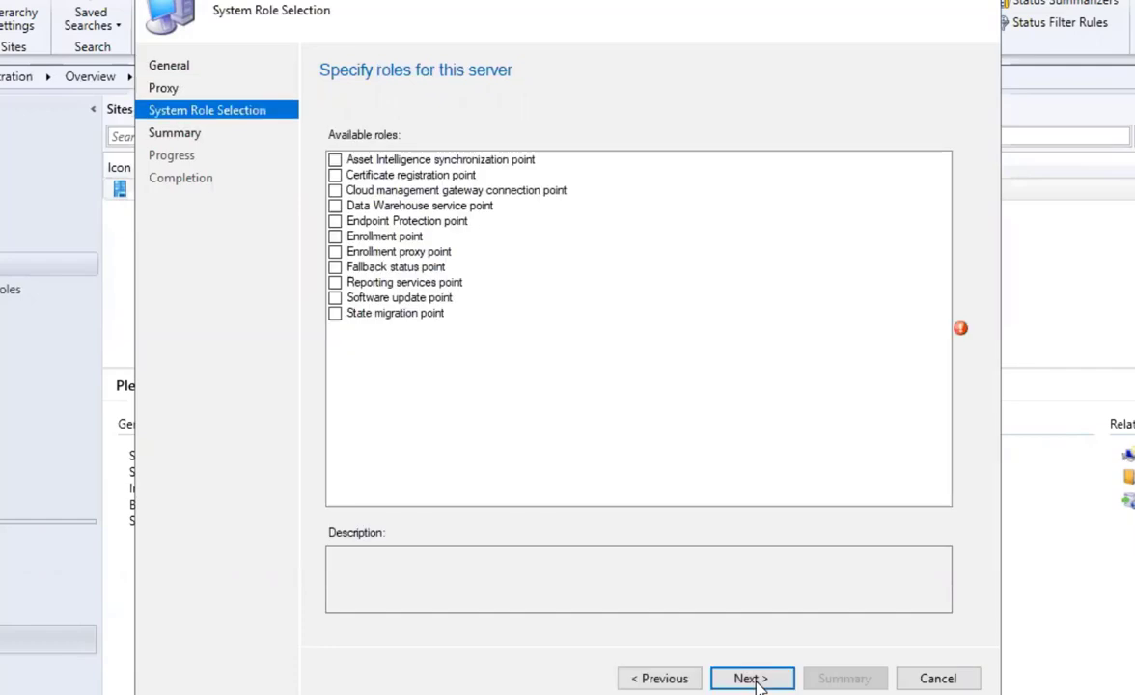
Choose the Reporting services point and Software update point roles for the server and proceed to the software update point settings.
left_click(335, 283)
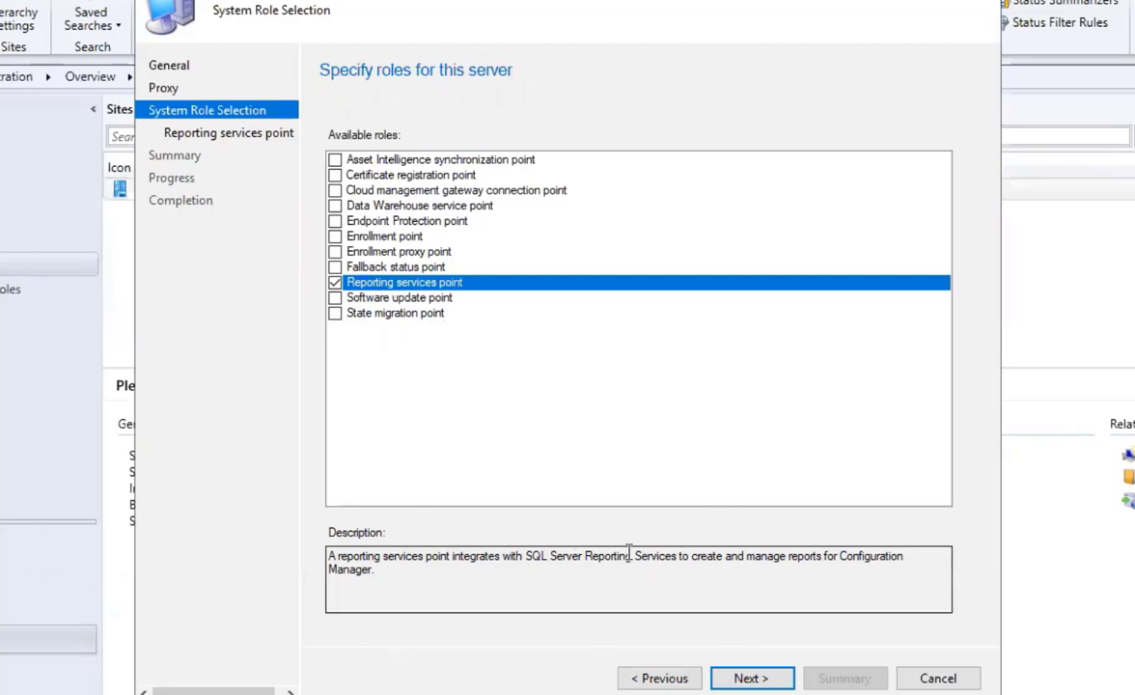
left_click(334, 298)
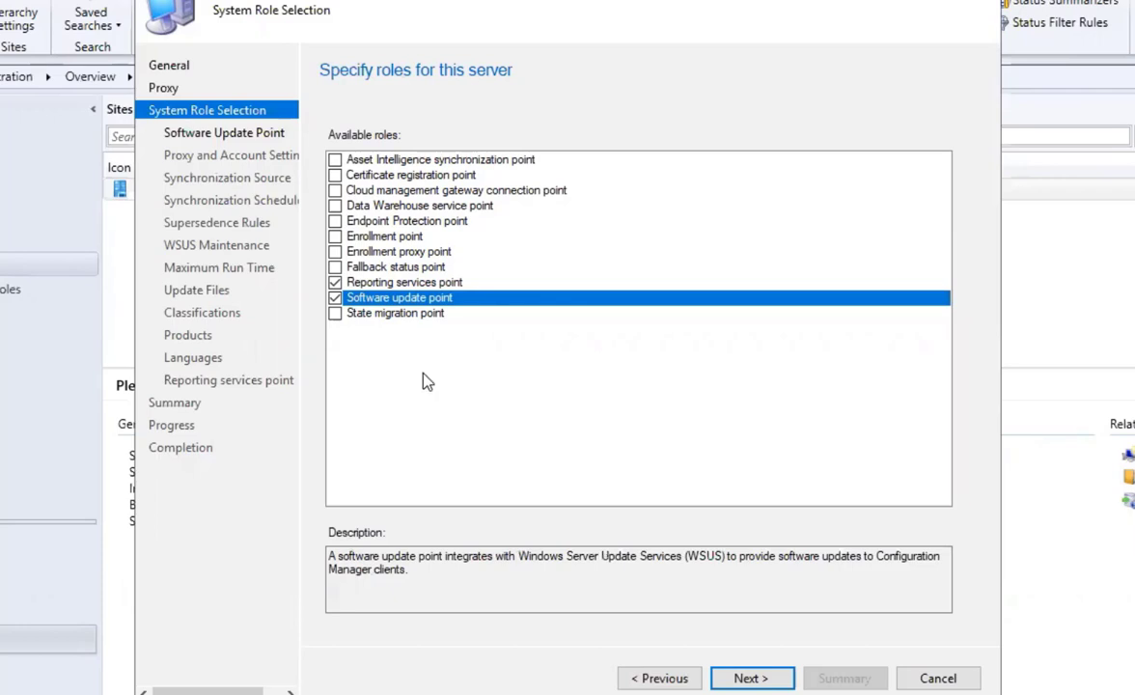
left_click(752, 678)
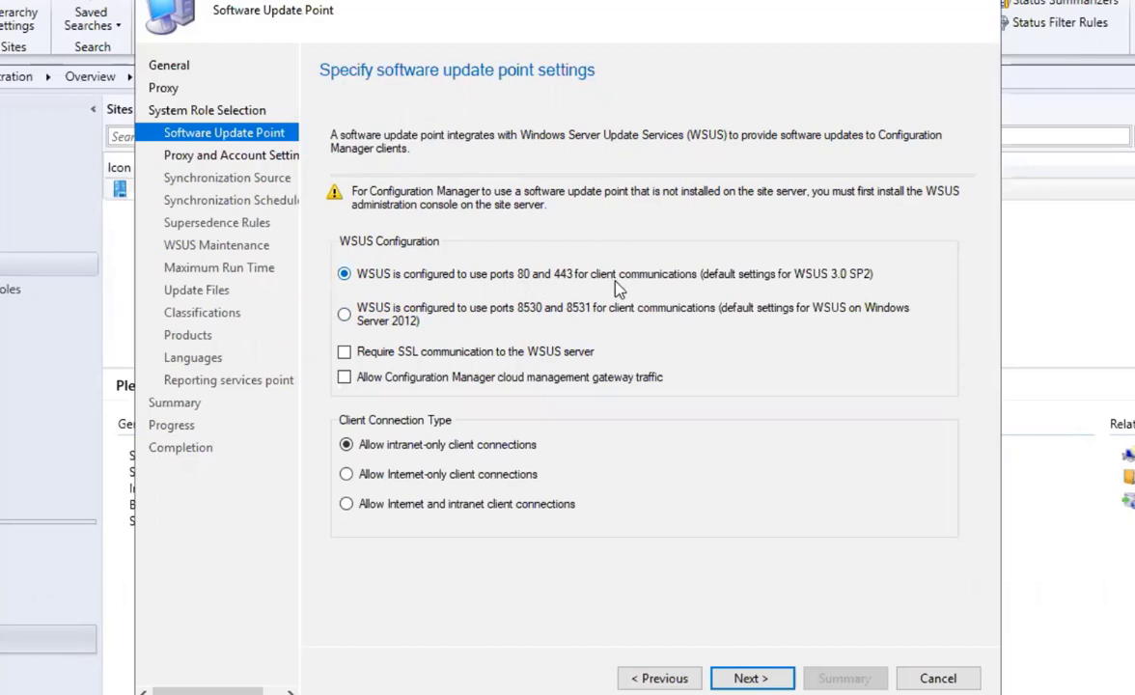
Configure WSUS for ports 8530 and 8531, without connection credentials, synchronizing from Microsoft Update and creating no WSUS reporting events.
left_click(348, 315)
key("Return")
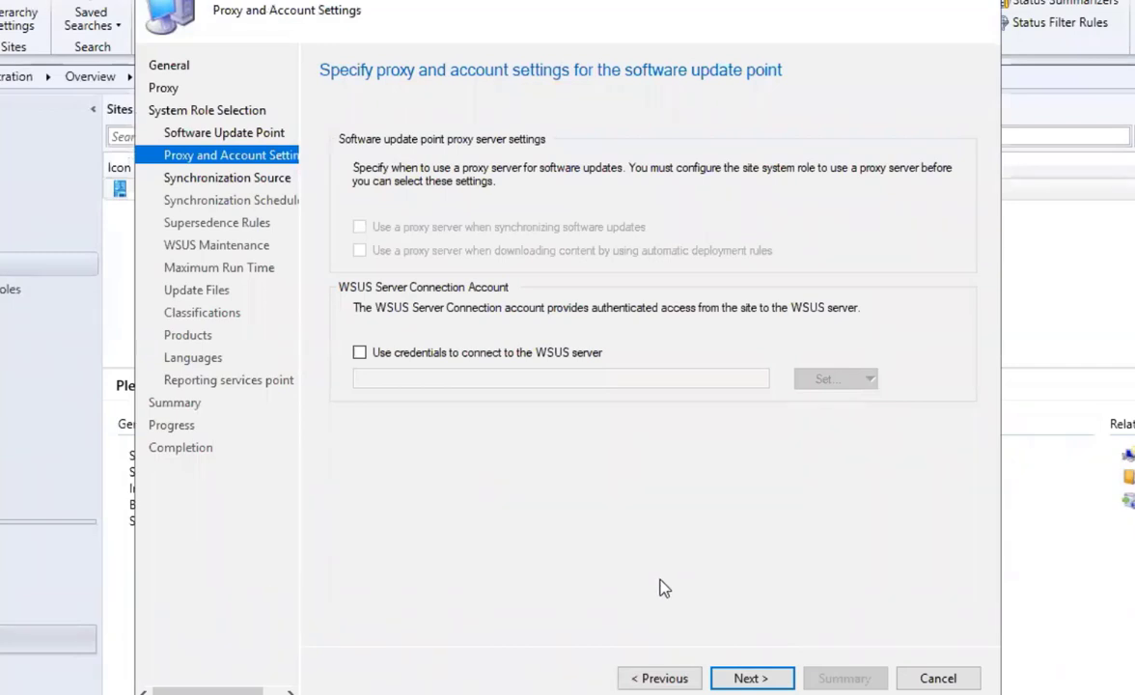
left_click(751, 679)
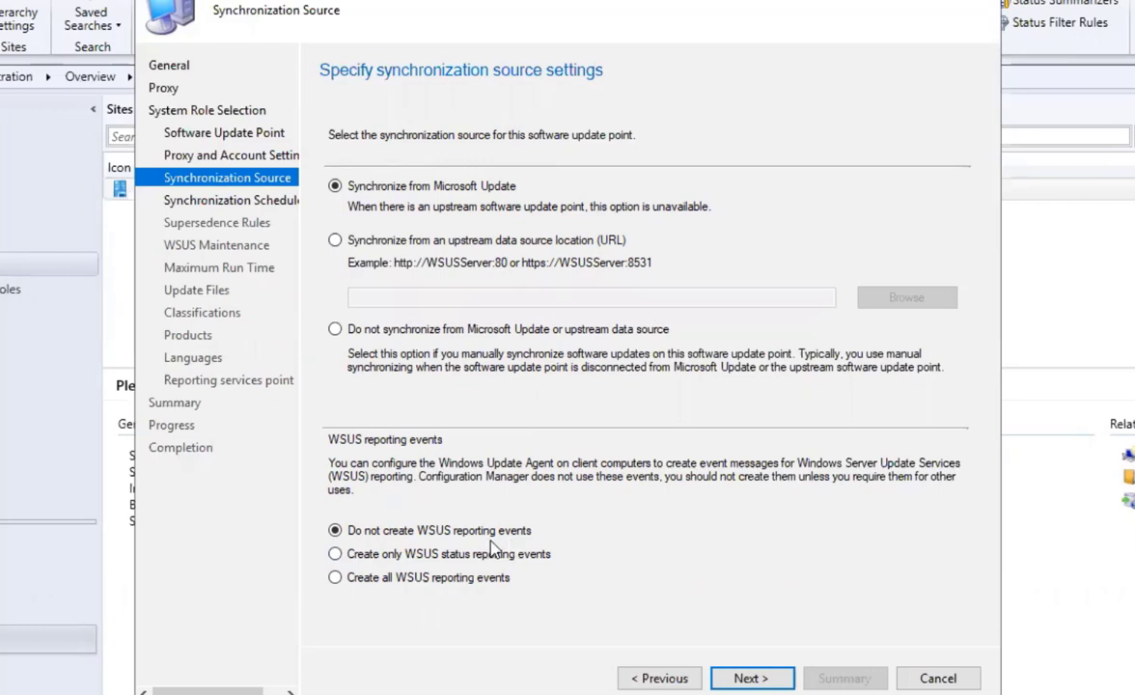
left_click(739, 680)
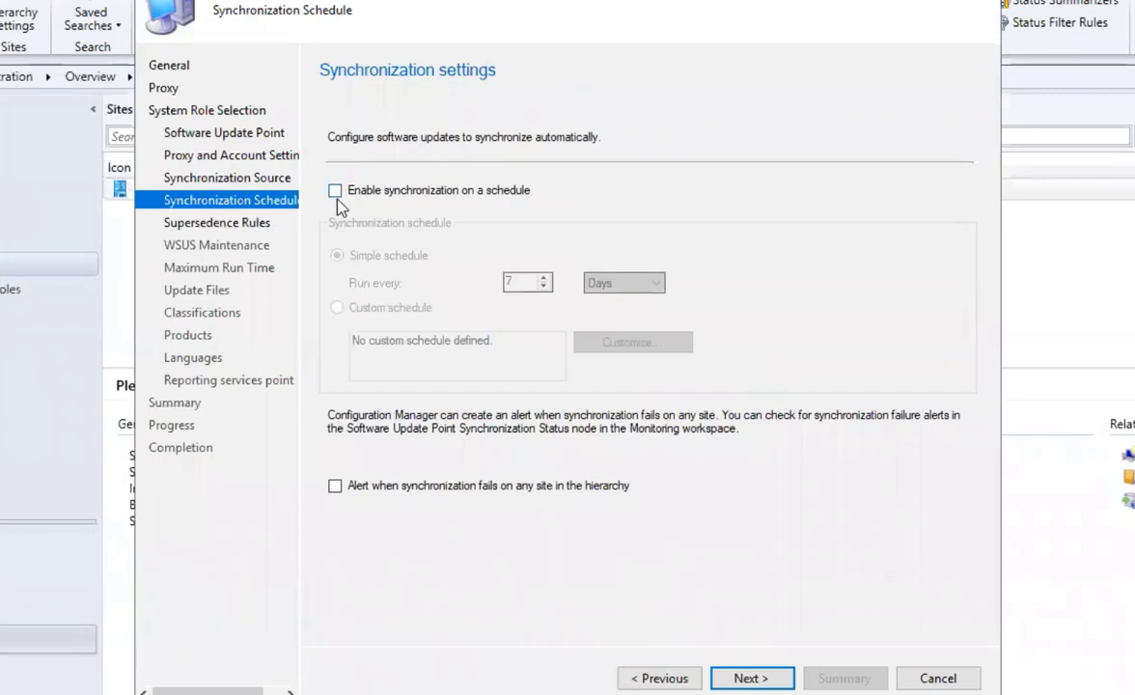
Enable scheduled software update synchronization every 1 day, with an alert when synchronization fails on any site in the hierarchy.
left_click(335, 192)
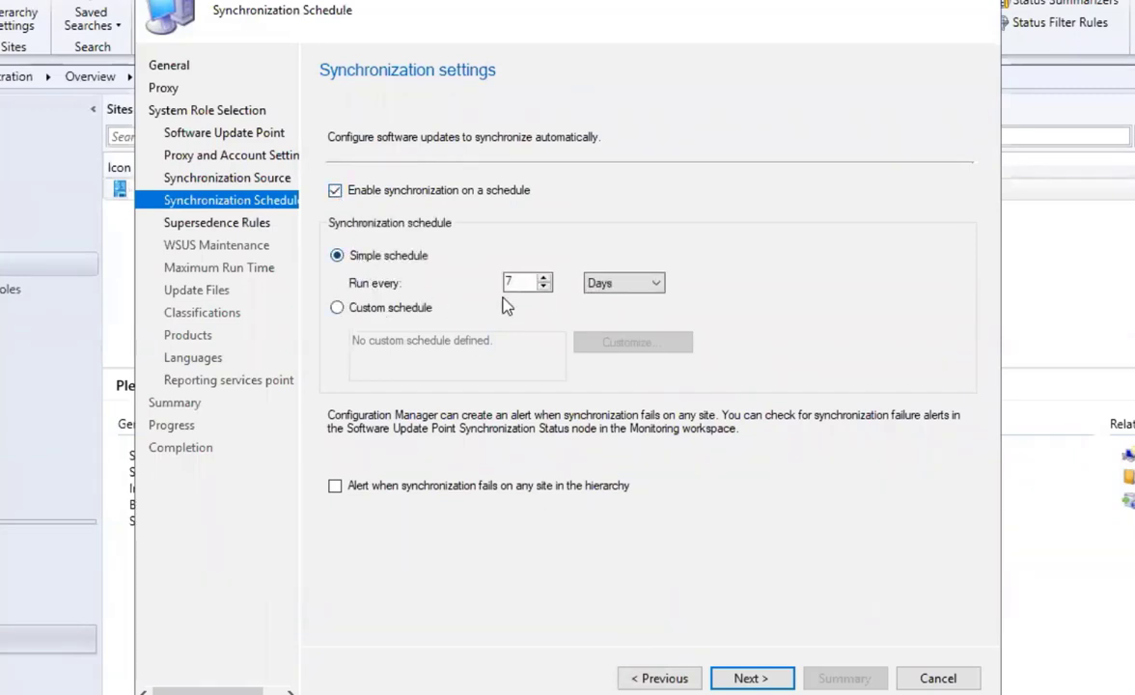
double_click(524, 285)
type("1")
left_click(332, 488)
left_click(752, 677)
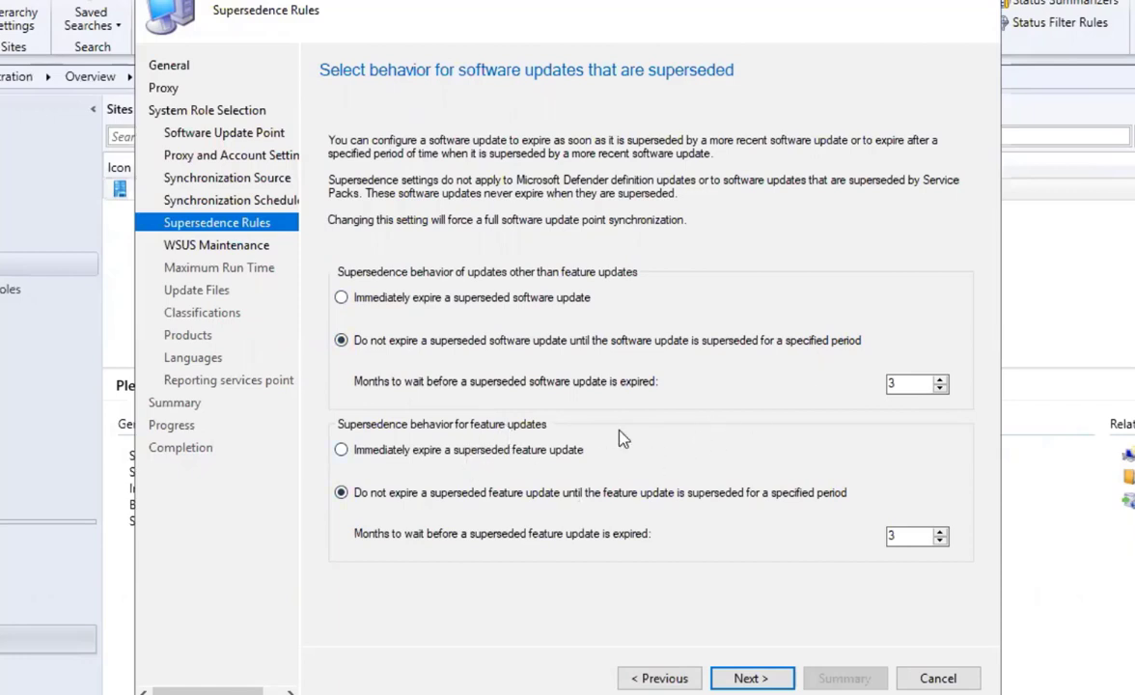
Set both superseded software updates and superseded feature updates to expire immediately, and proceed to WSUS maintenance.
left_click(342, 297)
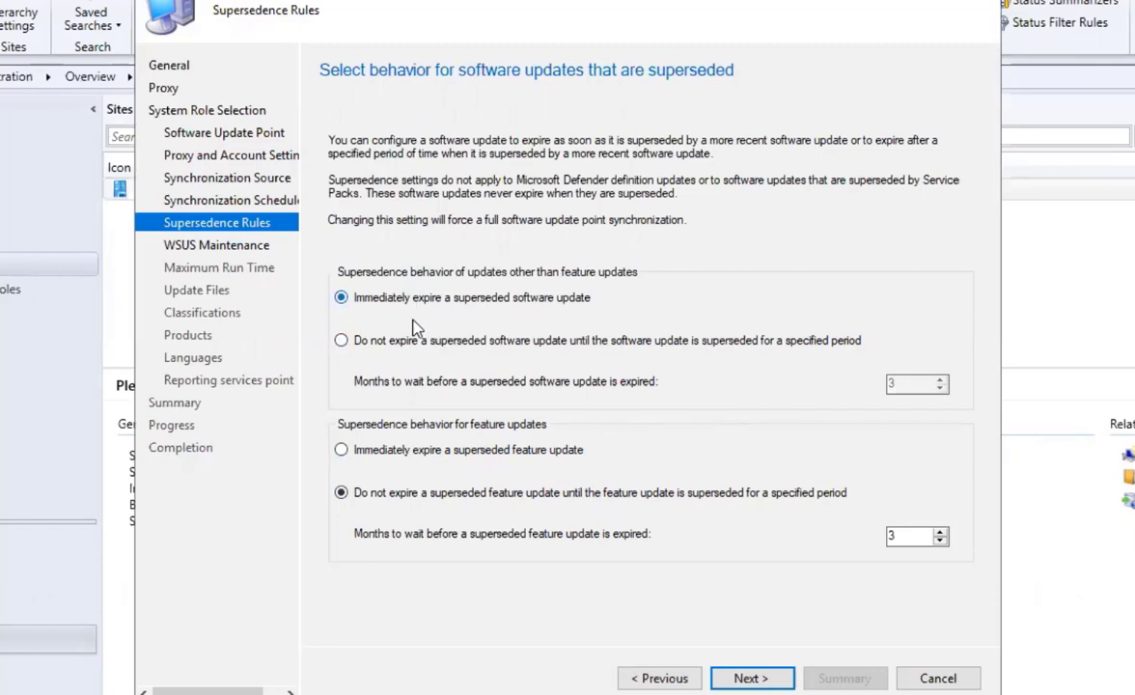
left_click(404, 446)
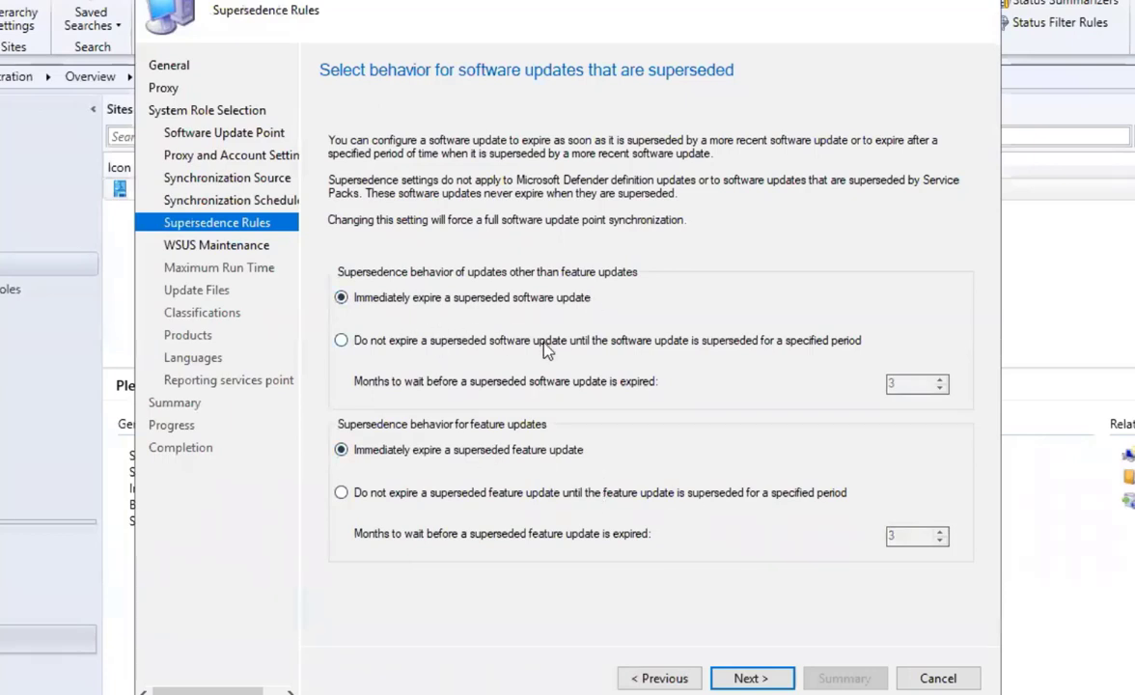
left_click(750, 679)
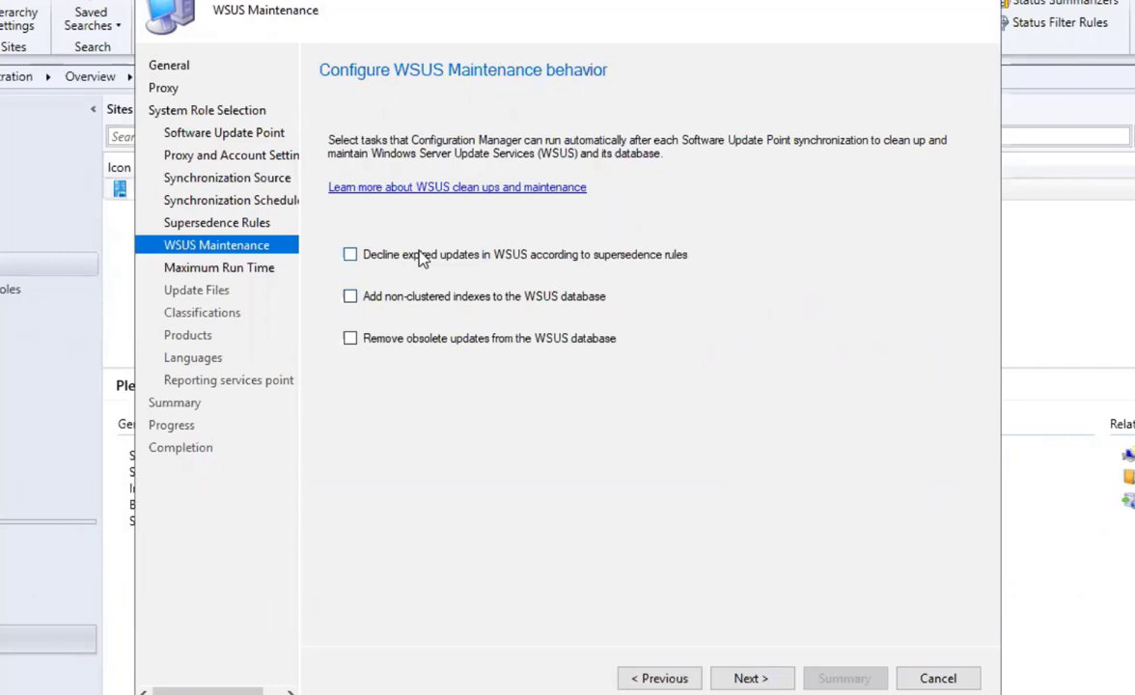
Enable declining expired updates, adding non-clustered indexes and removing obsolete updates for WSUS maintenance, rechecking the supersedence rules before continuing.
left_click(349, 255)
left_click(349, 296)
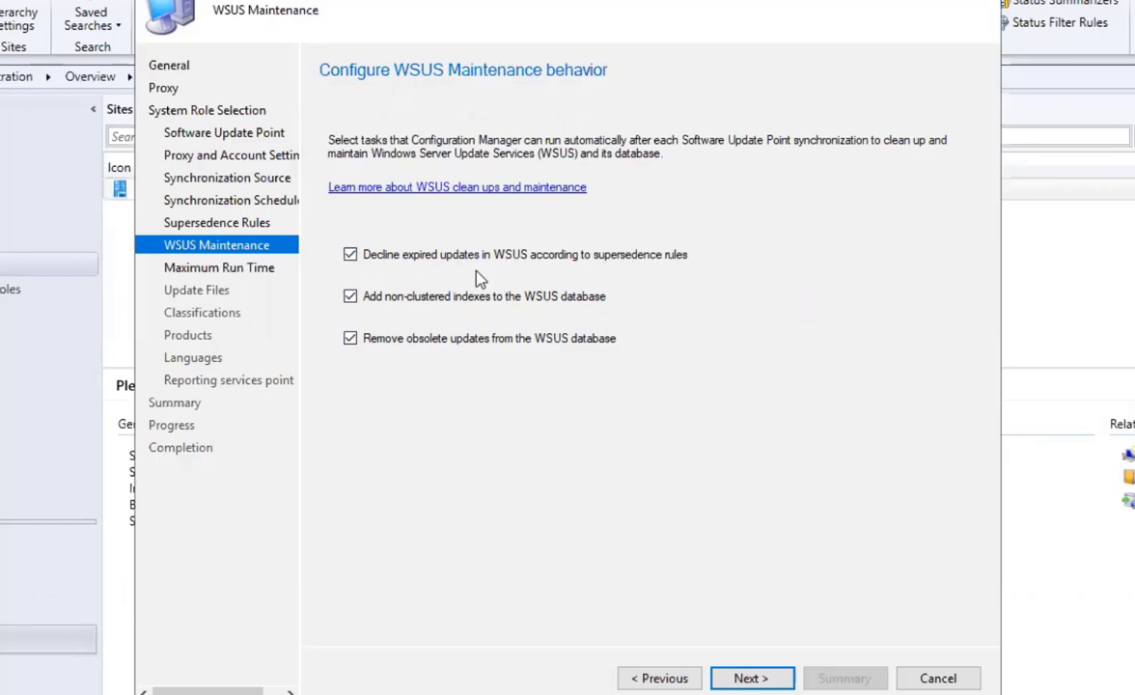
left_click(210, 226)
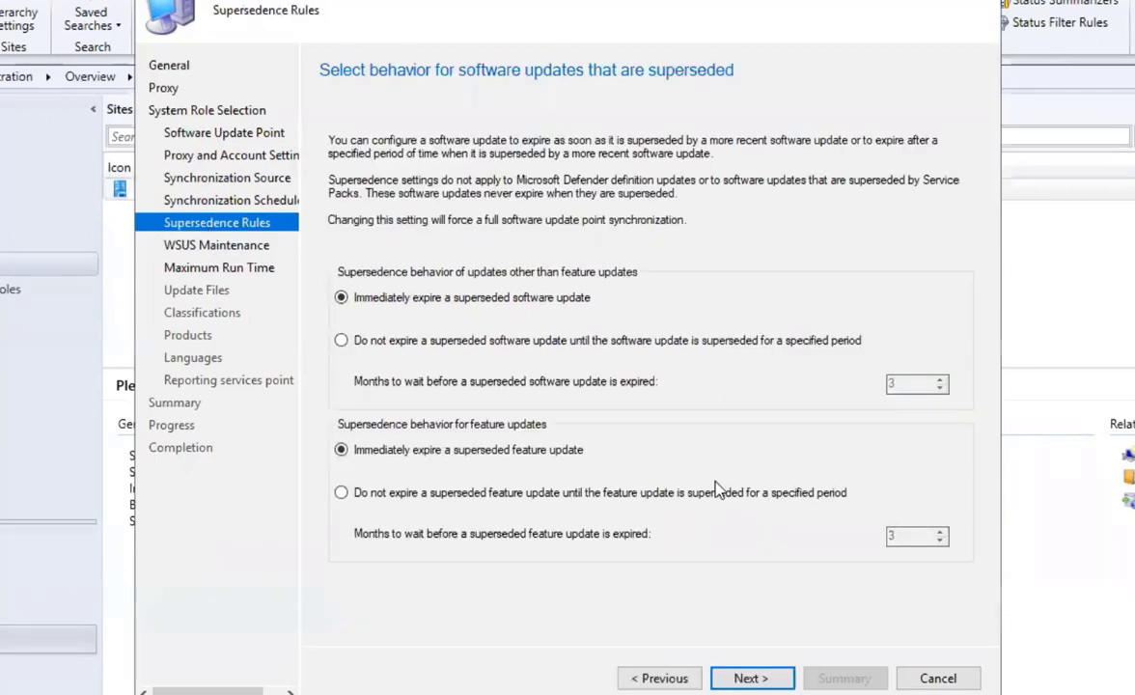
left_click(221, 249)
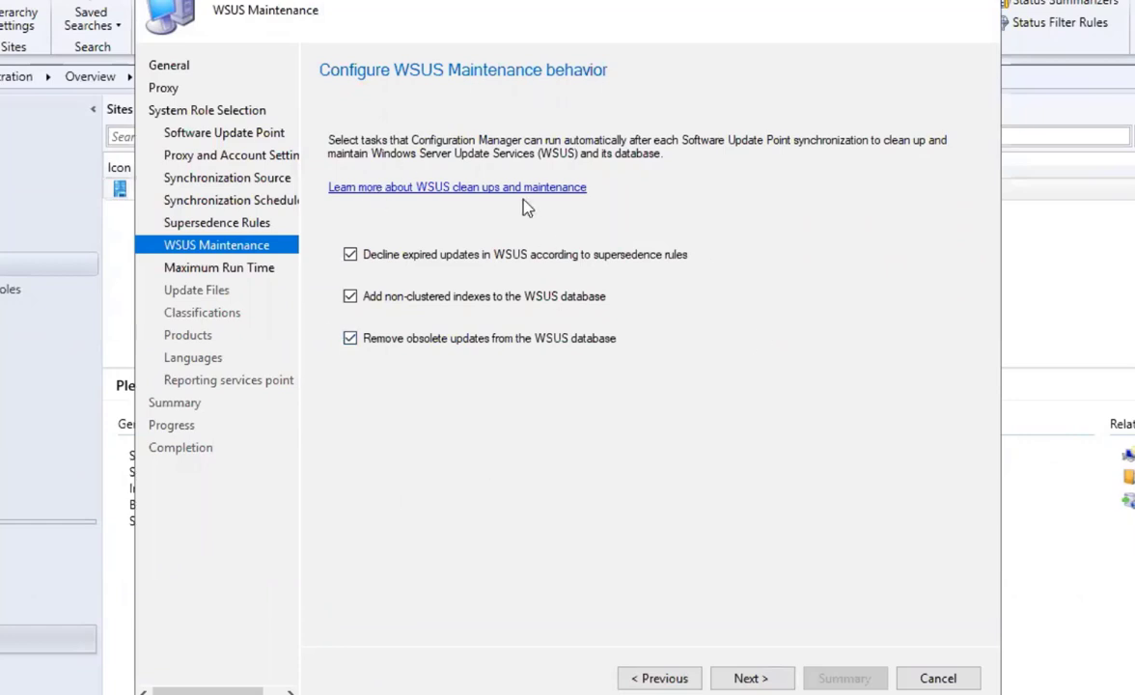
left_click(778, 683)
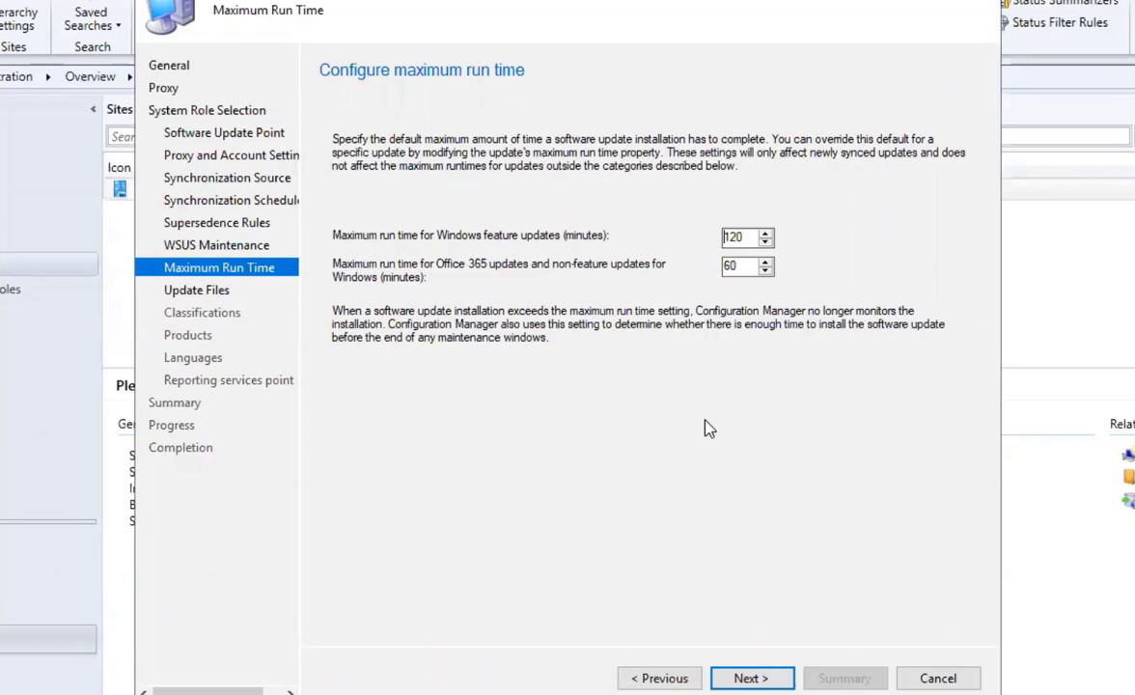
Keep maximum run times of 120 and 60 minutes and full-file downloads for all approved updates.
left_click(770, 681)
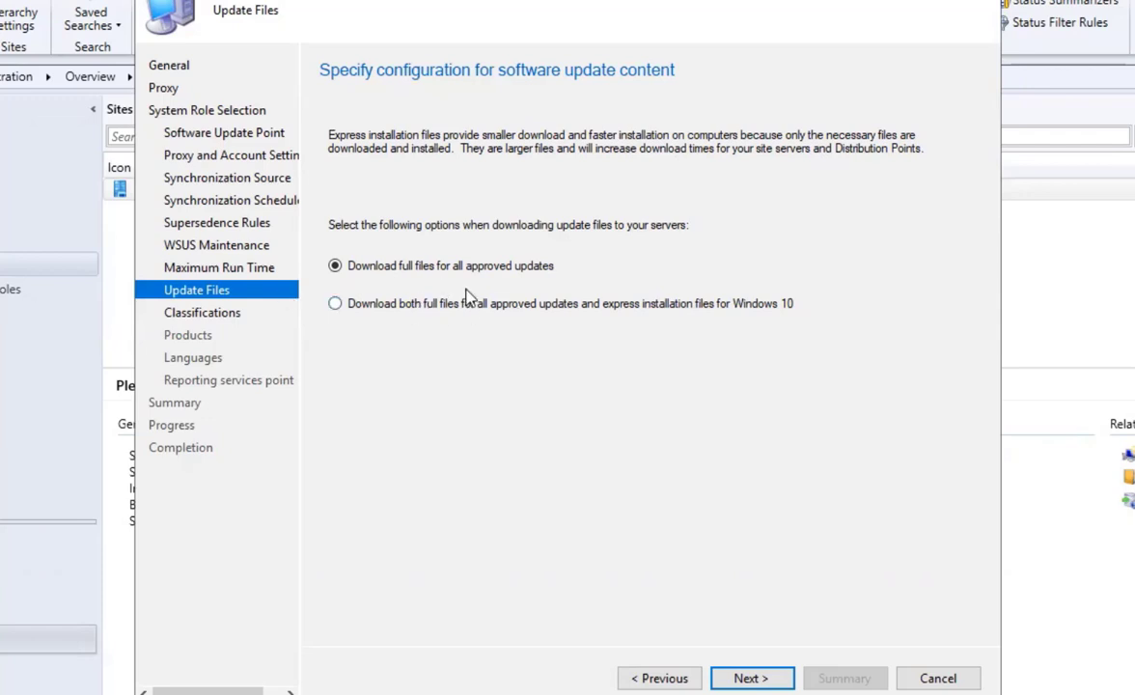
left_click(737, 679)
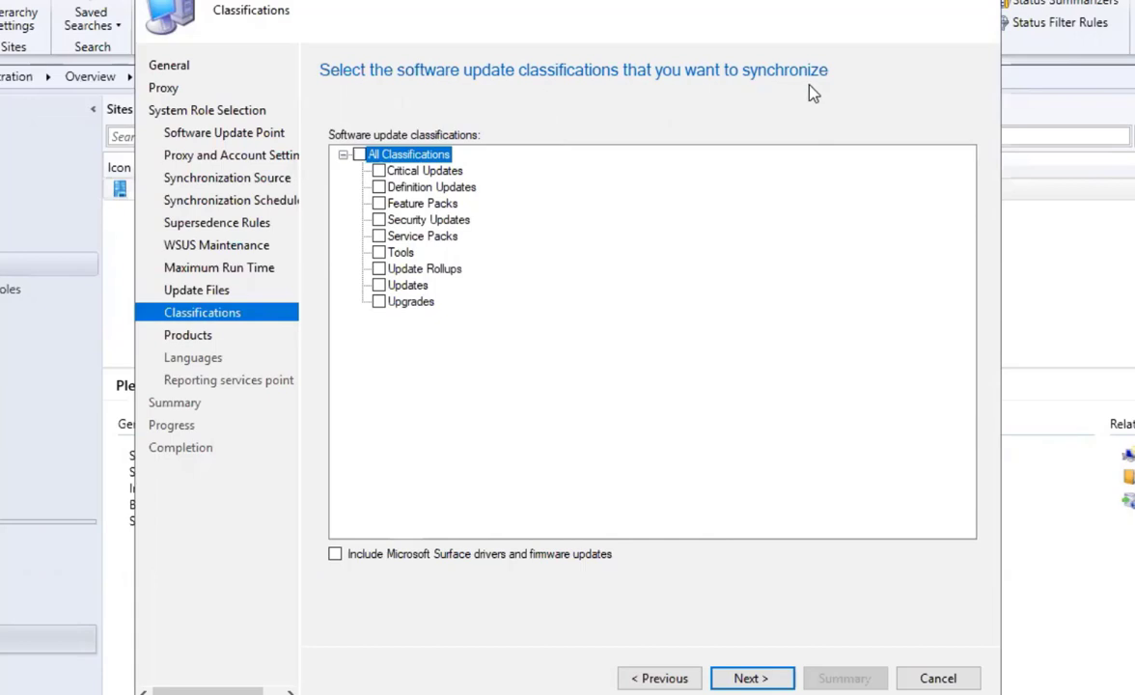
Choose the Critical Updates and Security Updates classifications for synchronization and proceed to the product selection.
left_click(378, 171)
left_click(378, 220)
left_click(750, 678)
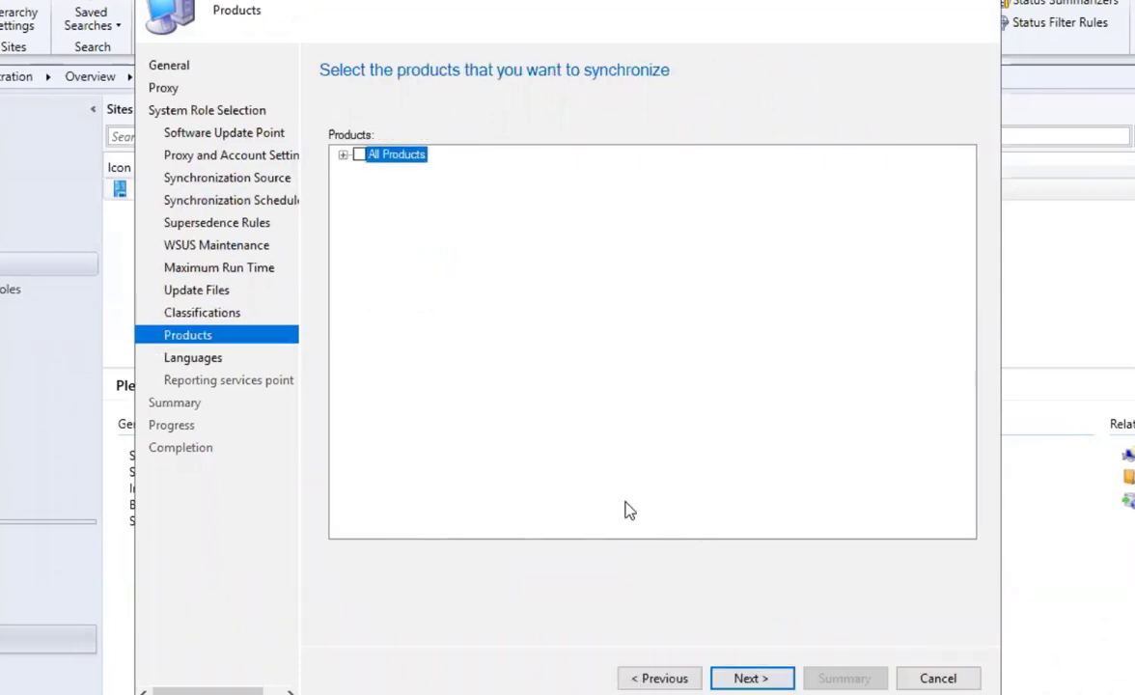
Expand the Microsoft product tree and choose Windows 10 under Windows for synchronization.
left_click(343, 155)
left_click(362, 172)
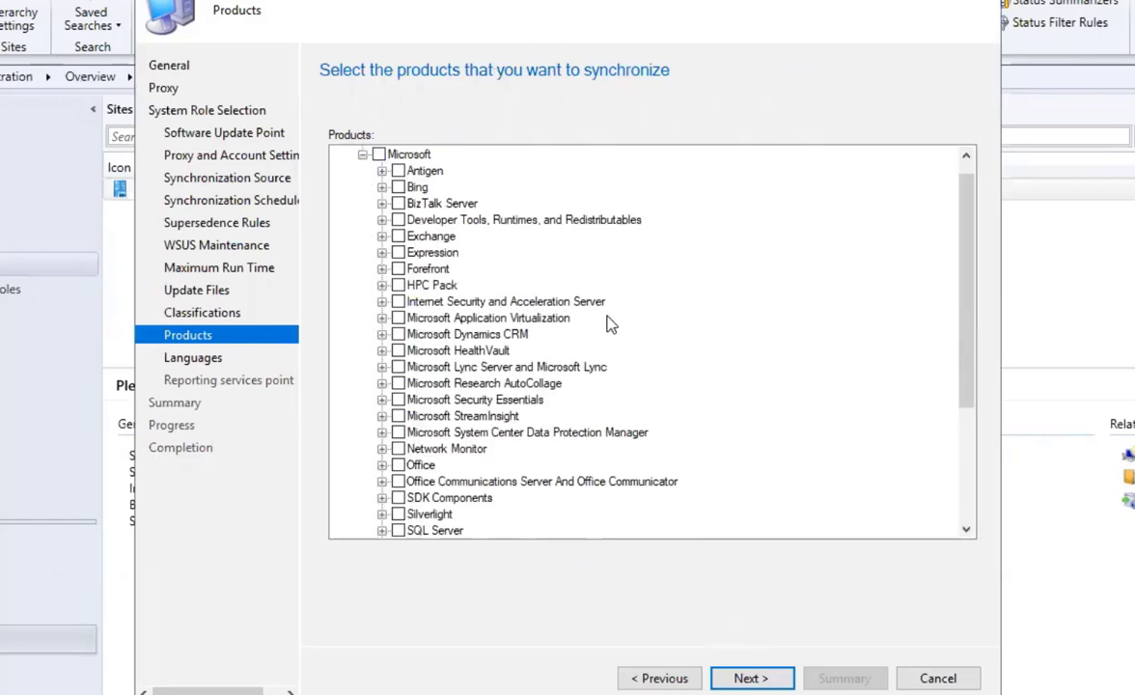
scroll(595, 372, "down", 2)
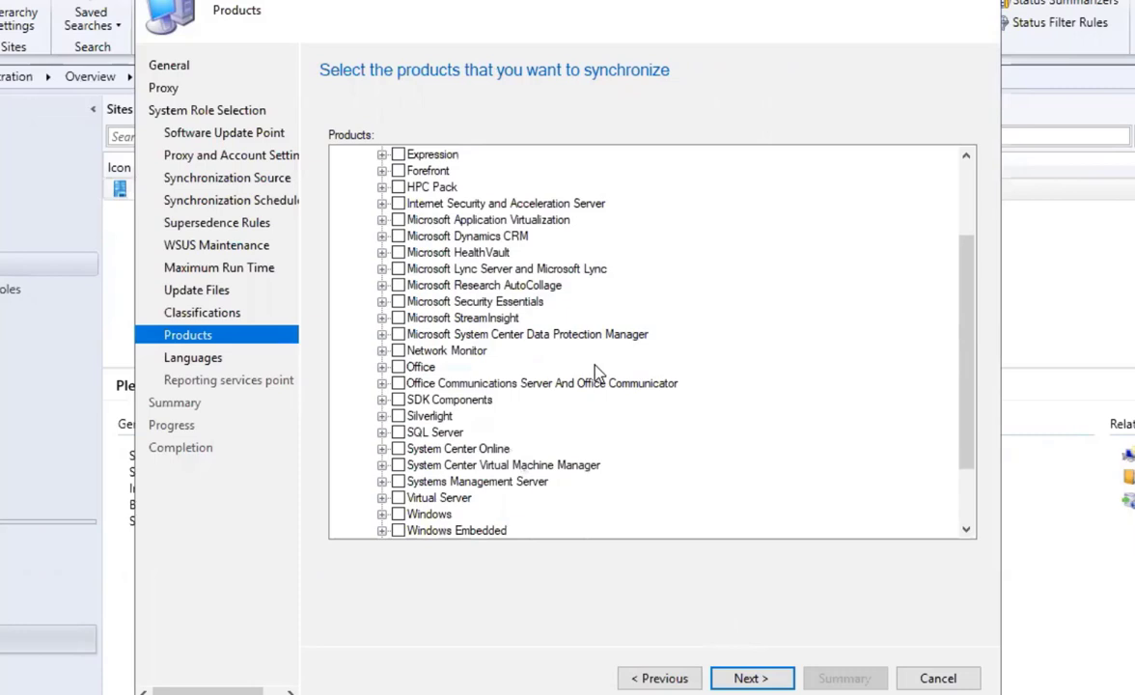
scroll(469, 329, "down", 2)
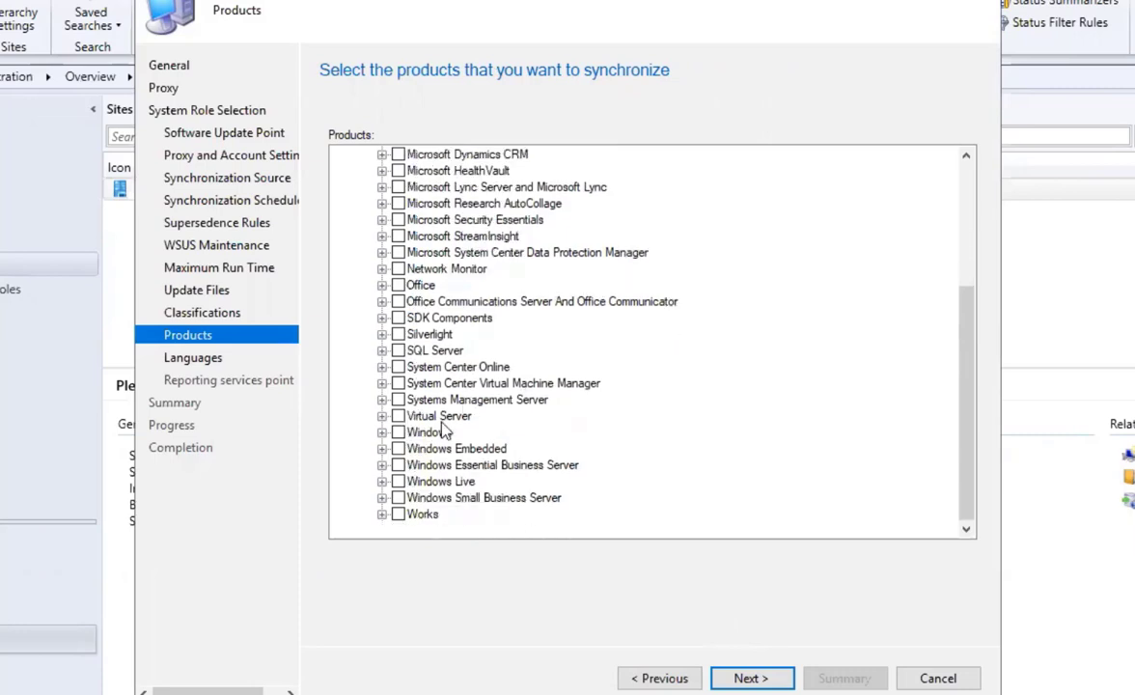
left_click(383, 433)
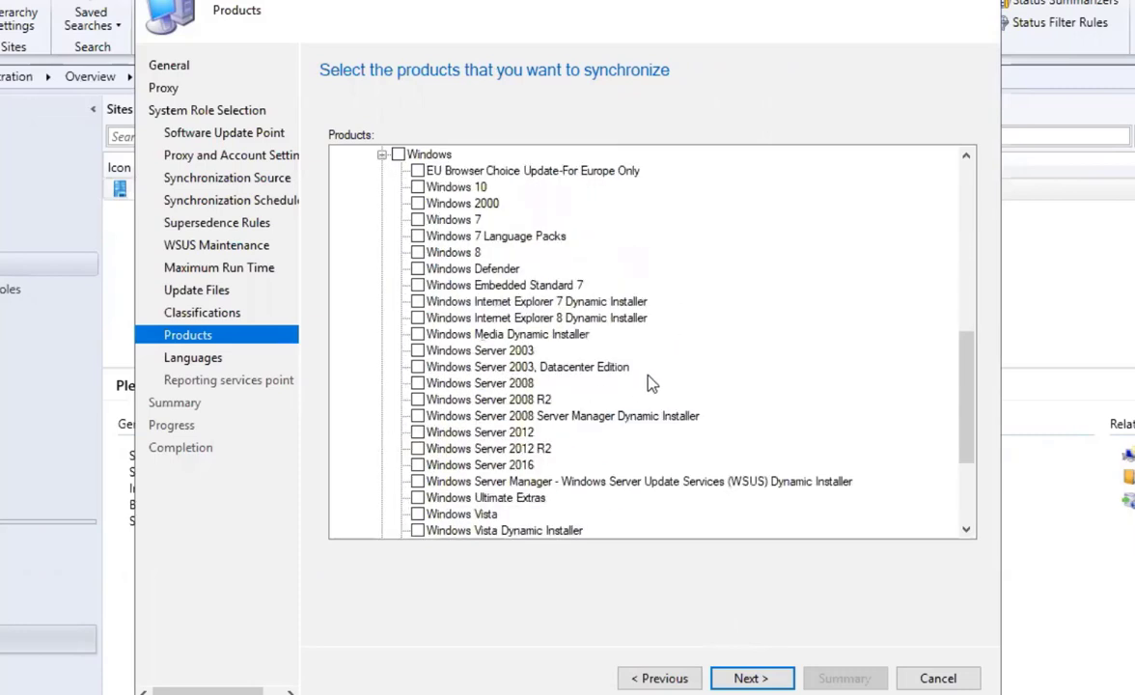
left_click(417, 187)
Examine the full Microsoft product list for other Windows, server and application products available to synchronize.
scroll(525, 378, "down", 2)
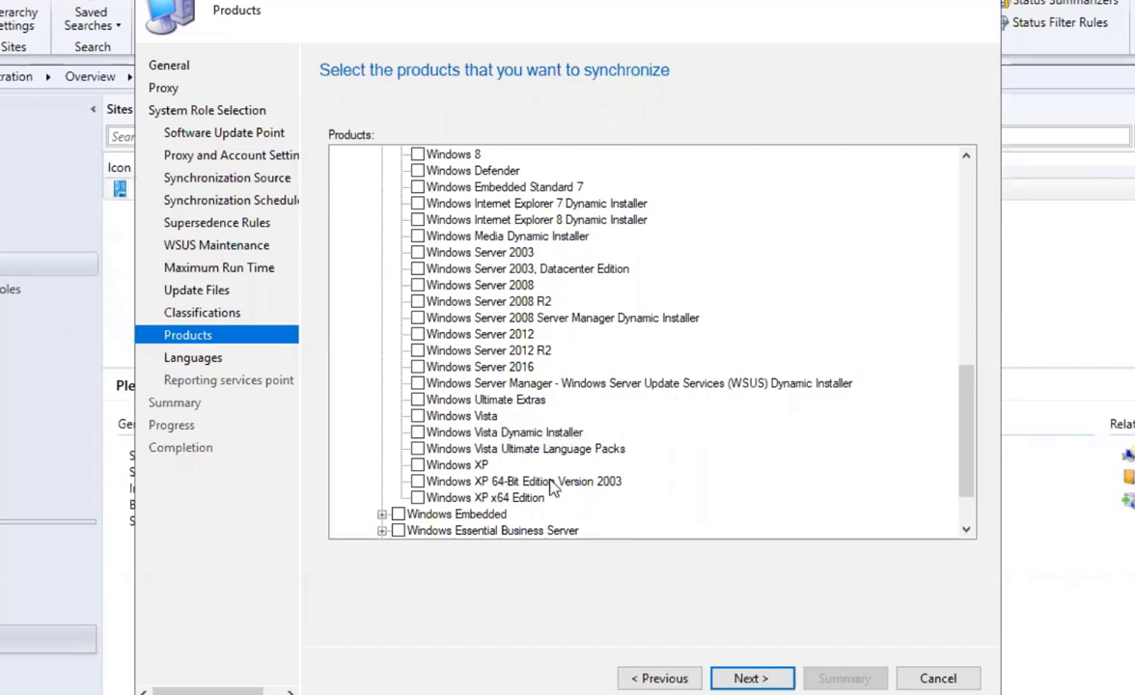
scroll(734, 418, "up", 15)
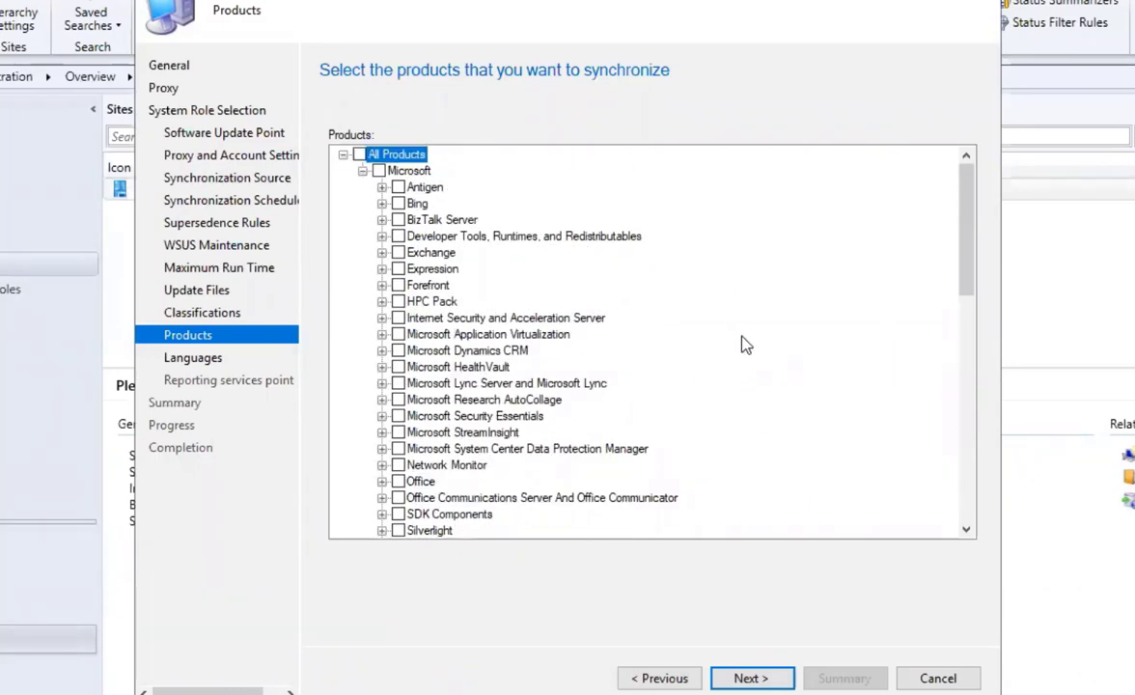
scroll(697, 340, "down", 10)
scroll(697, 343, "up", 2)
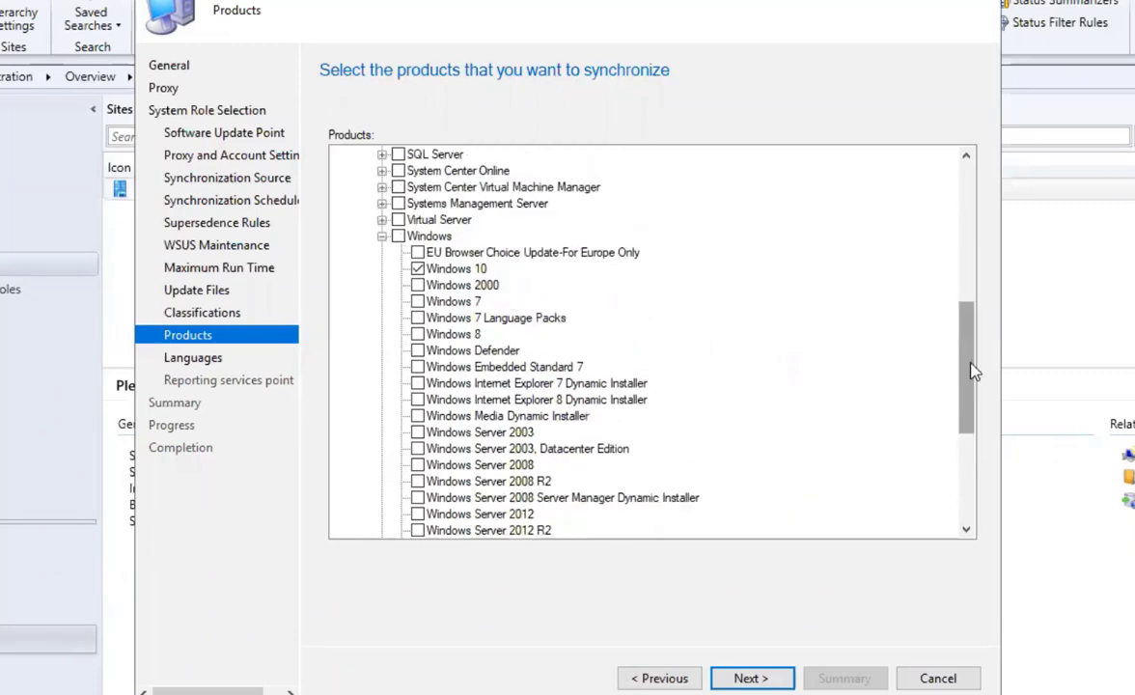
left_click_drag(968, 367, 975, 235)
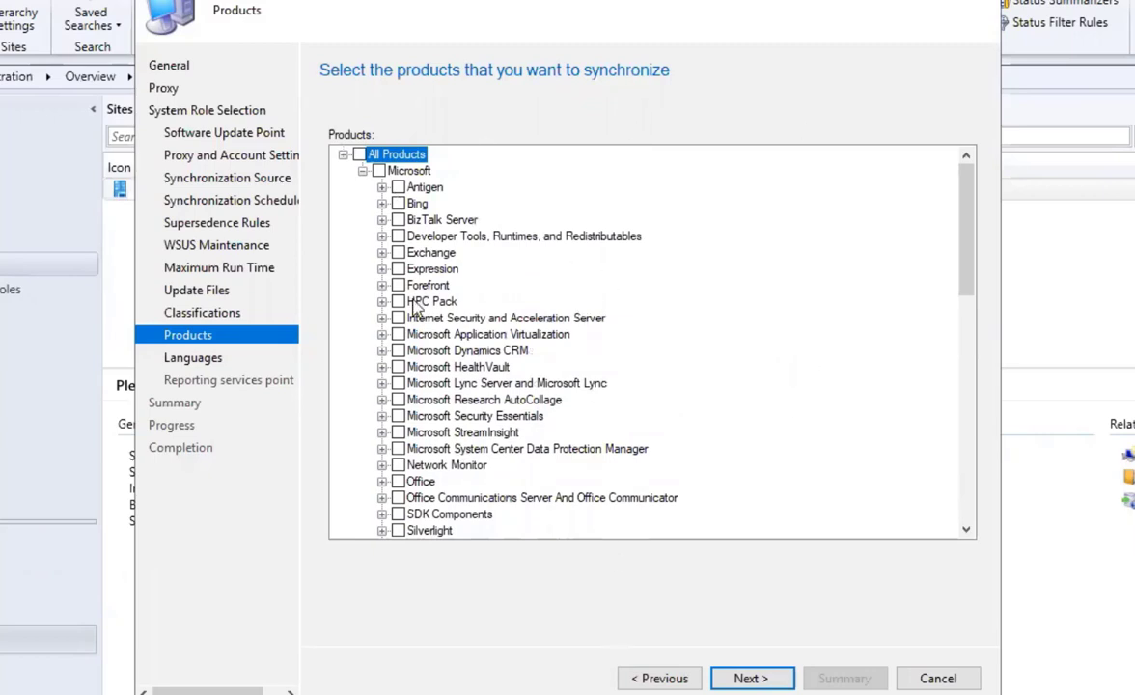
scroll(666, 348, "down", 5)
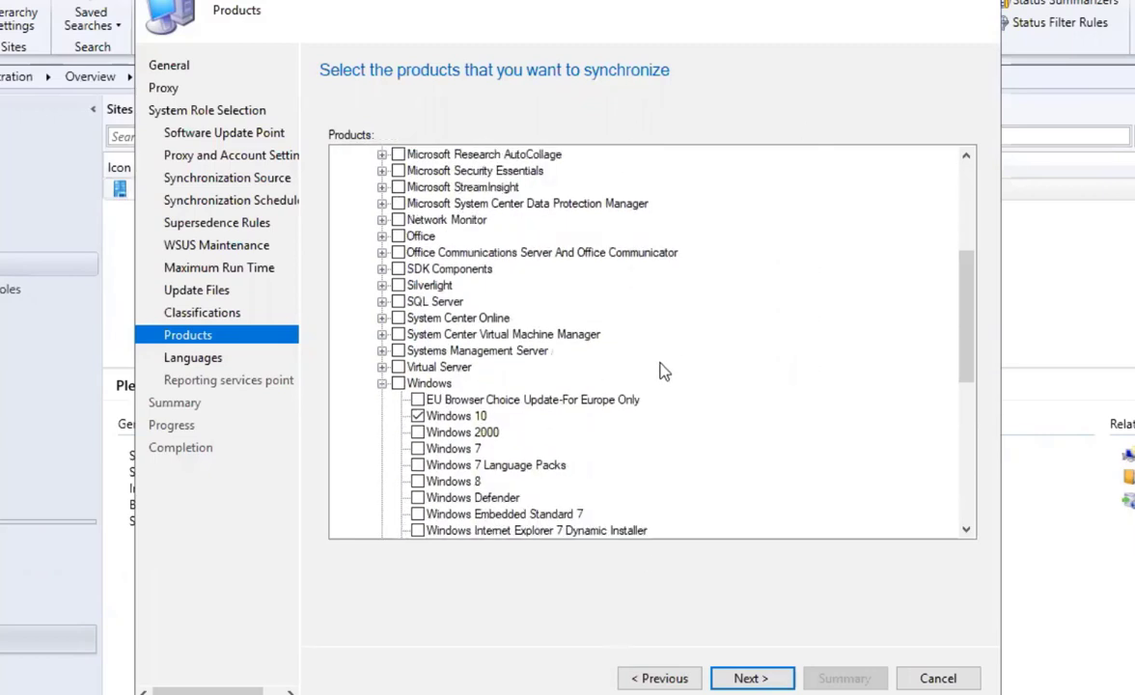
scroll(495, 459, "down", 6)
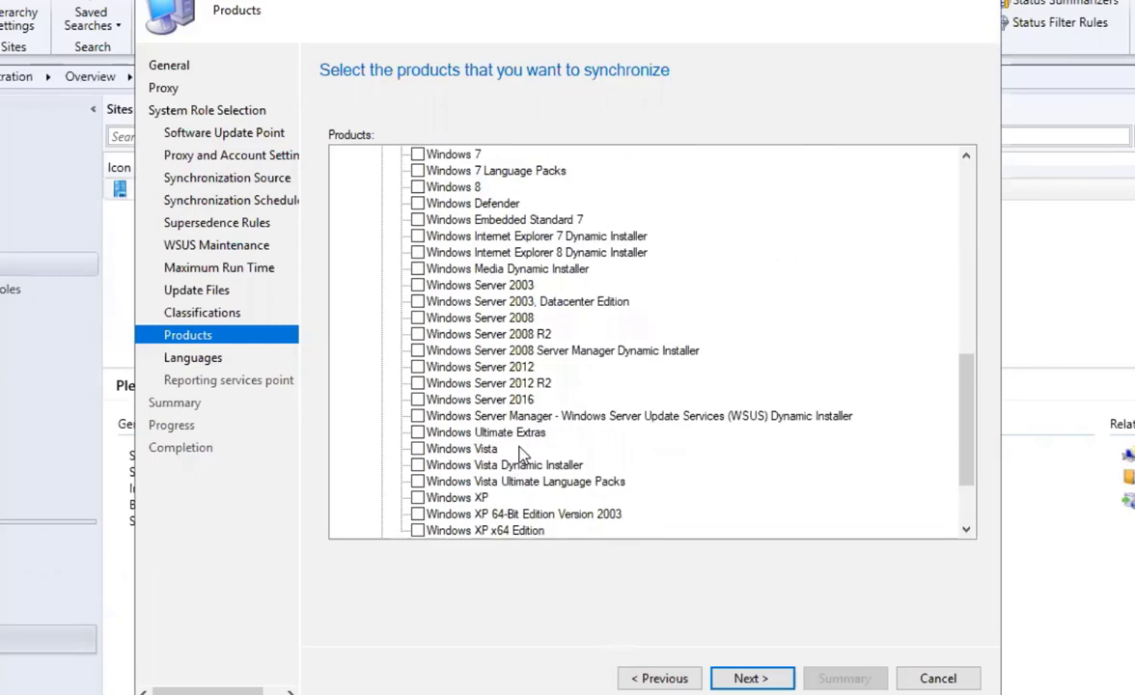
scroll(692, 396, "down", 2)
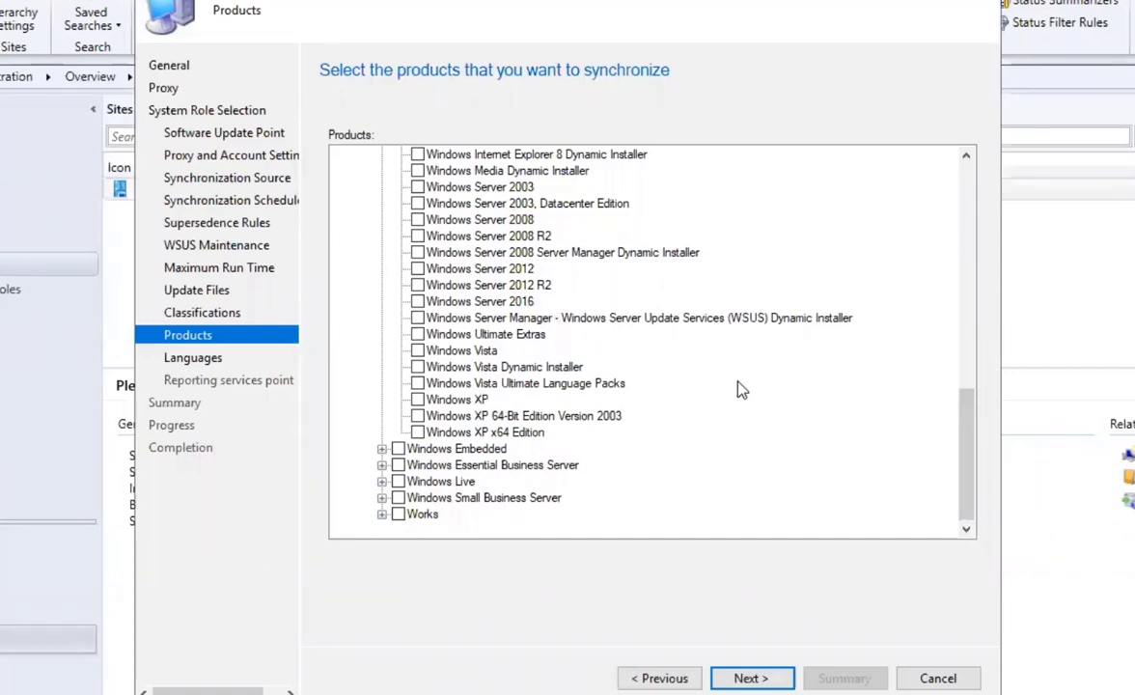
scroll(752, 381, "up", 12)
scroll(596, 346, "down", 4)
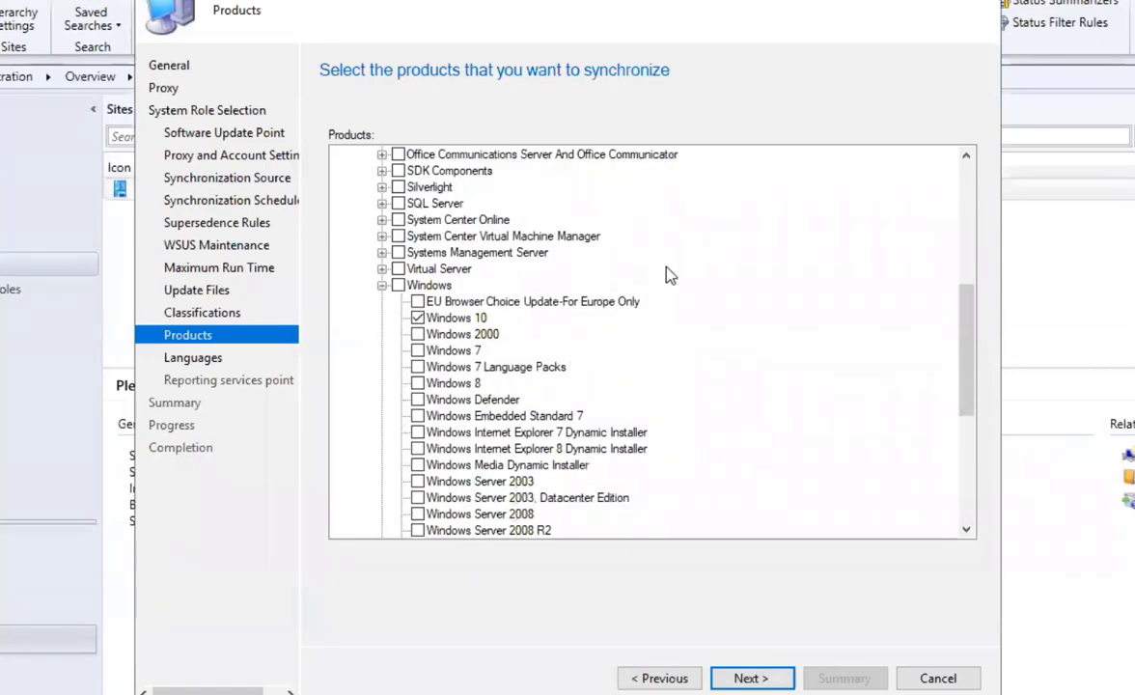
scroll(680, 328, "up", 7)
scroll(695, 328, "down", 5)
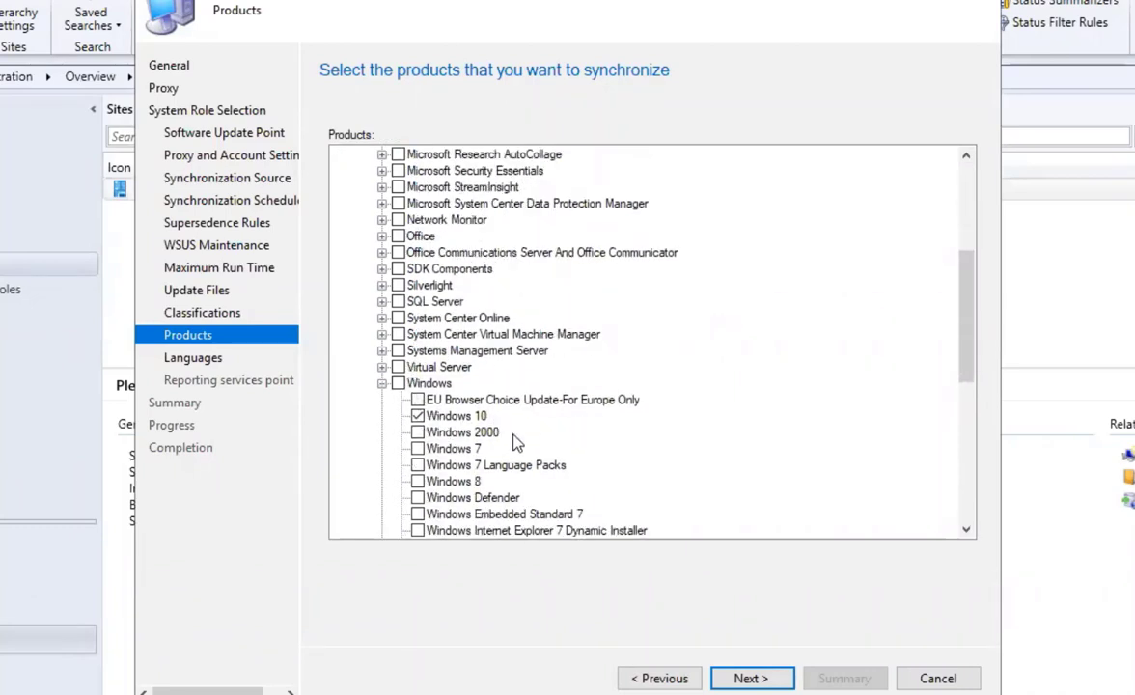
Accept the product selection and keep English for the software update files and summary details.
left_click(763, 679)
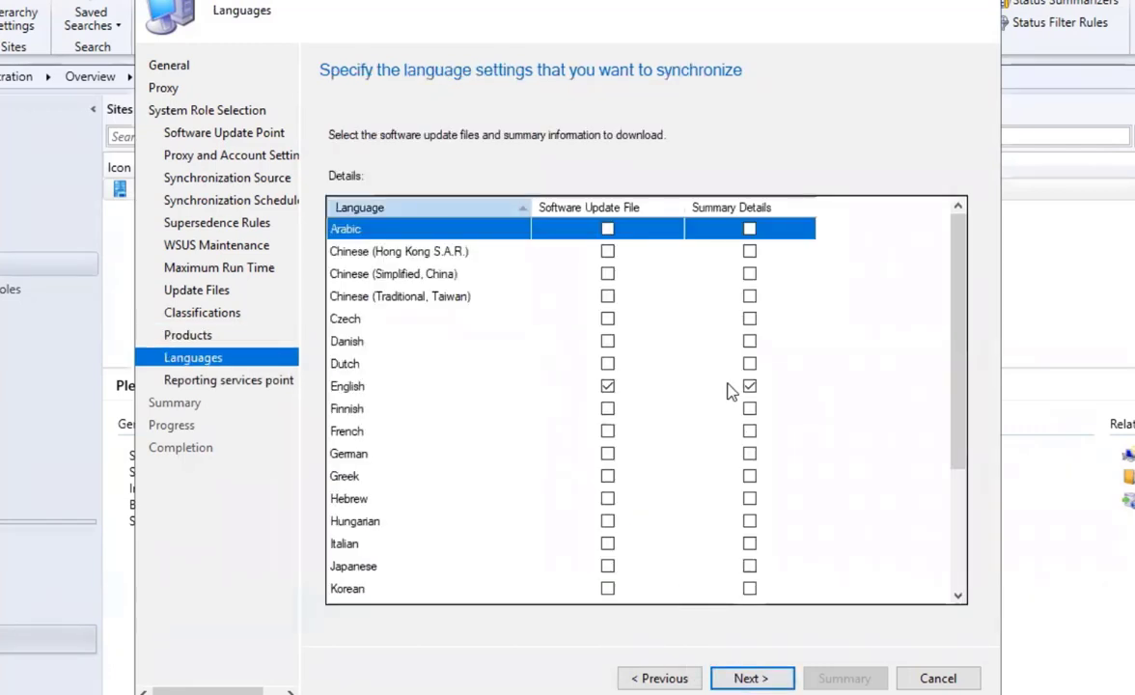
scroll(844, 425, "down", 3)
scroll(846, 423, "up", 3)
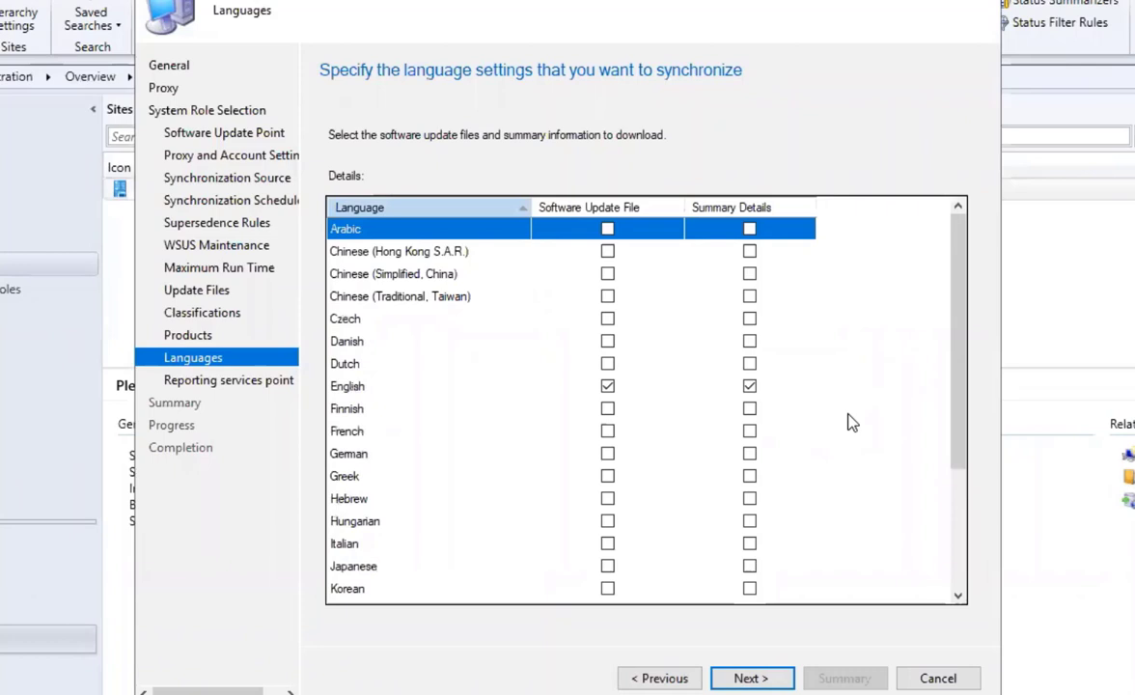
left_click(769, 679)
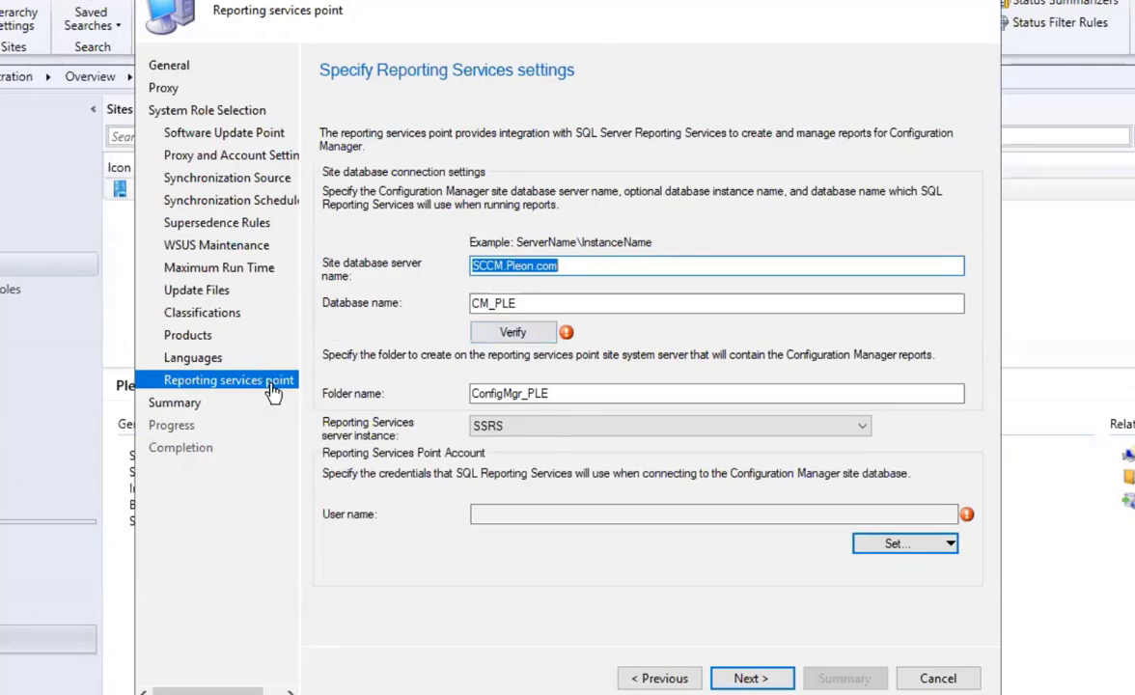
Verify the CM_PLE site database connection on SCCM.Pleon.com and choose PLEON\sccmadmin as a new Reporting Services point account.
left_click(512, 336)
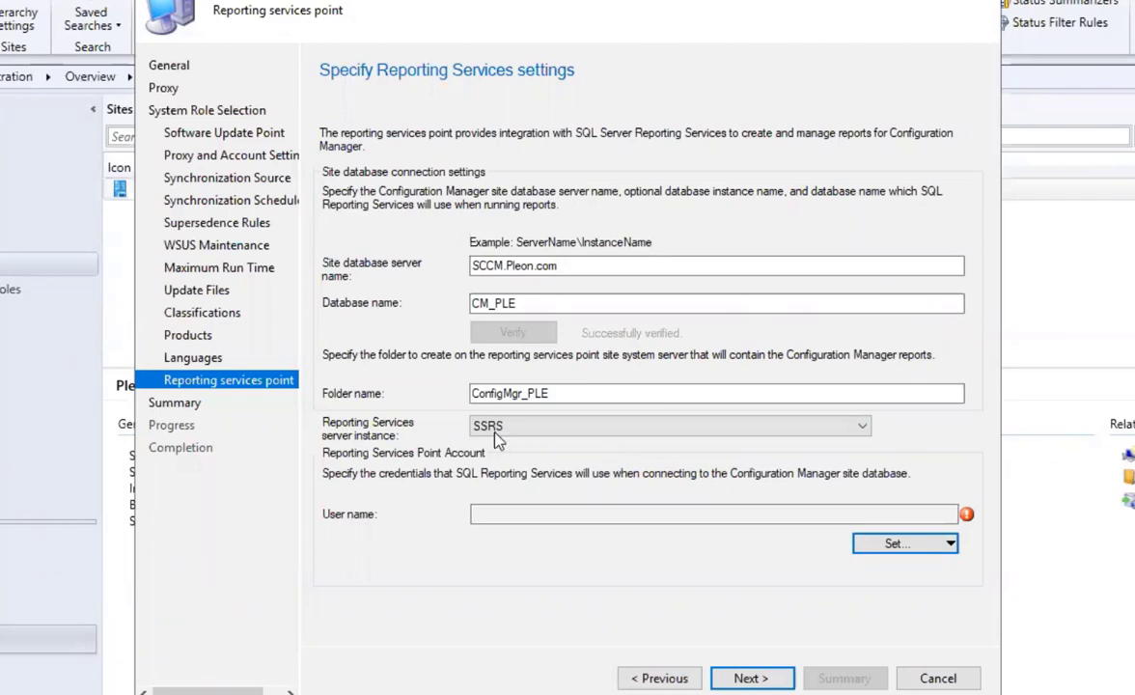
left_click(882, 546)
left_click(925, 591)
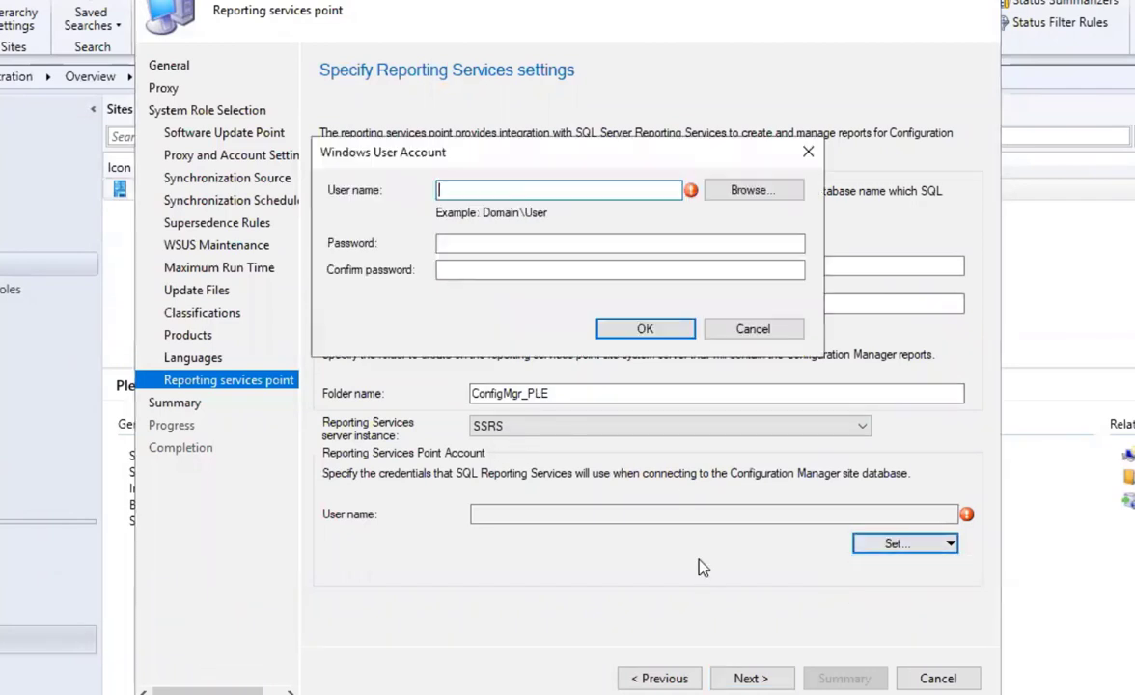
left_click(782, 191)
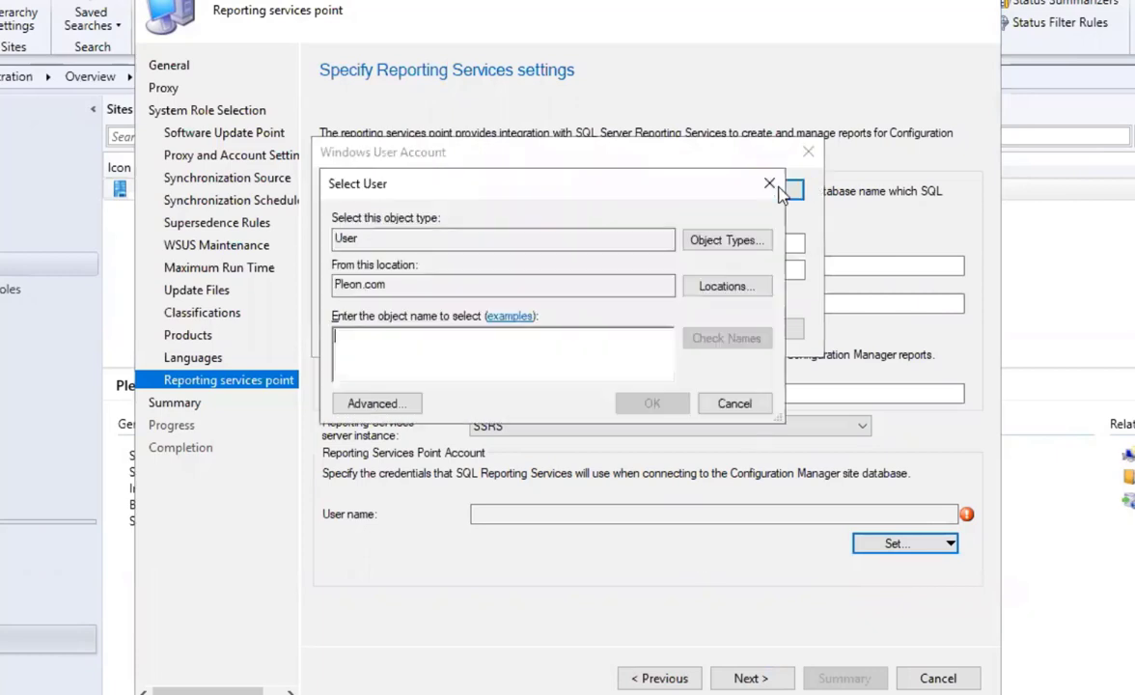
type("sccm")
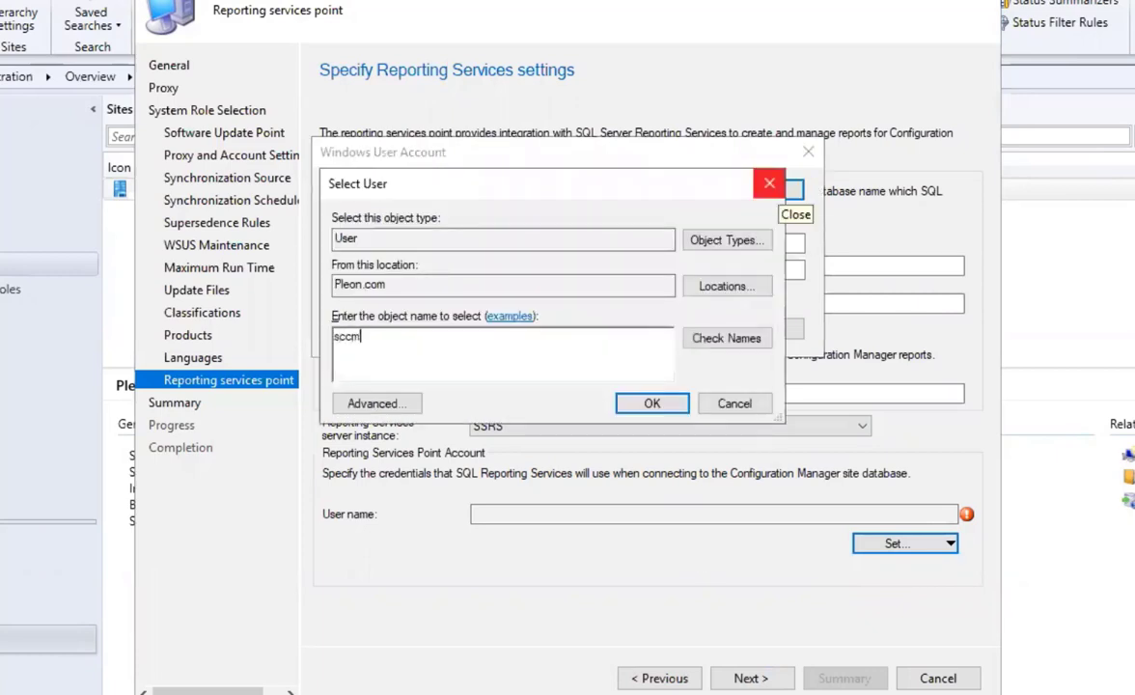
key("alt+k")
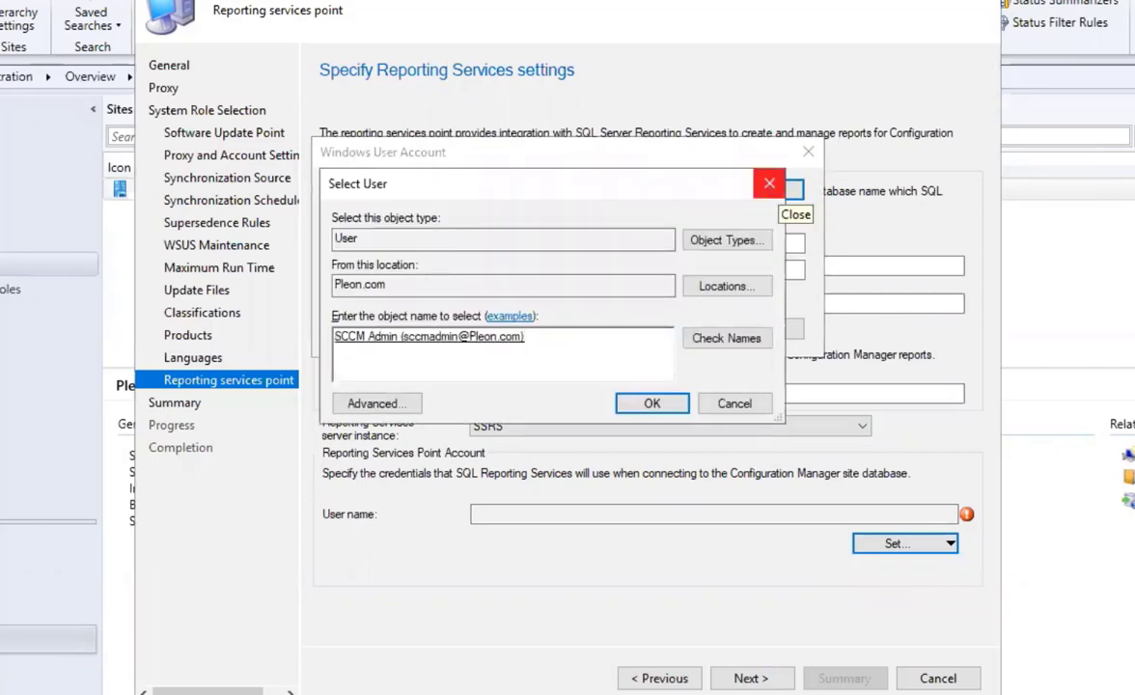
key("Return")
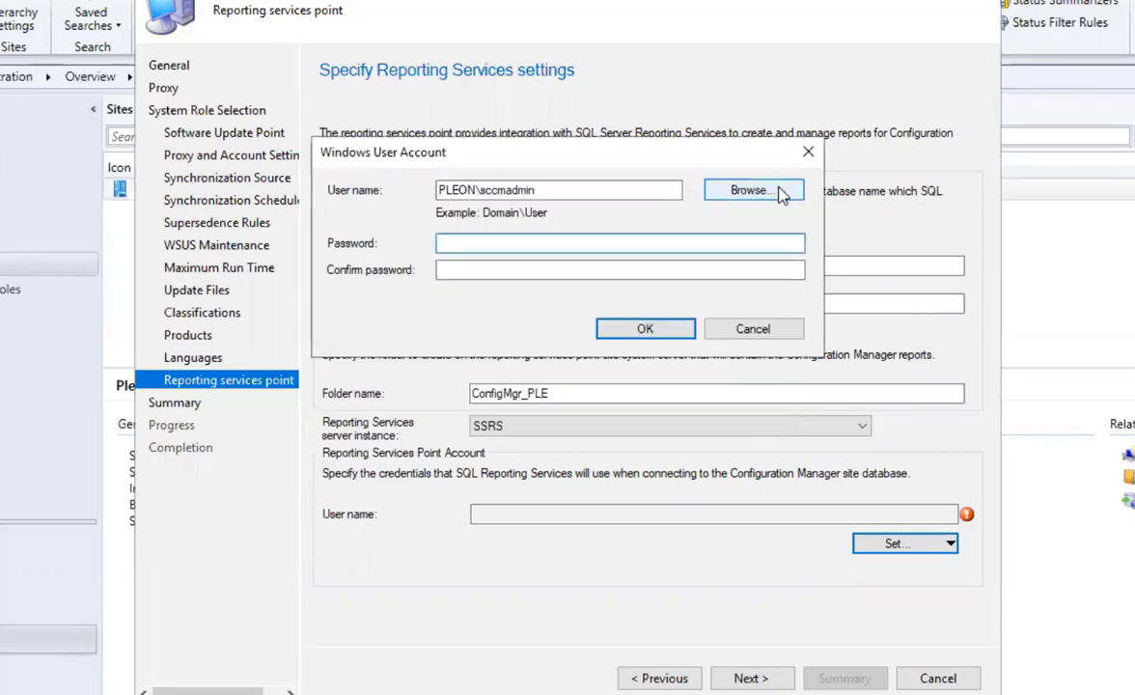
Enter and confirm the Reporting Services point account password, and proceed to the settings summary.
type("********")
key("Tab")
type("******")
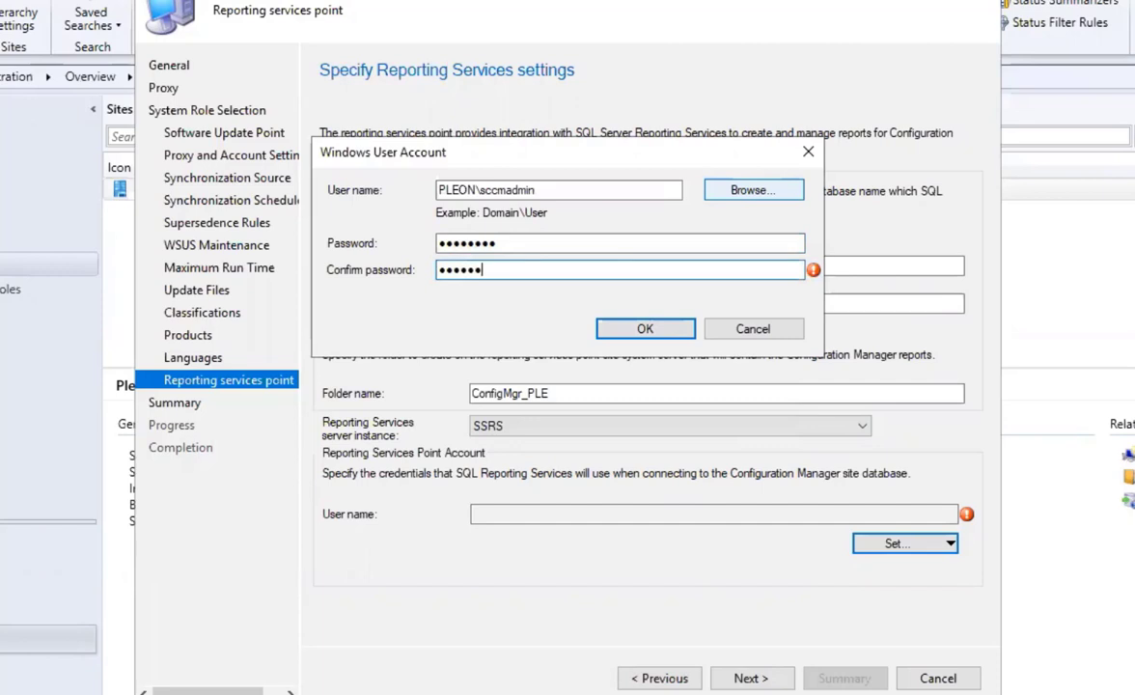
type("**")
key("Return")
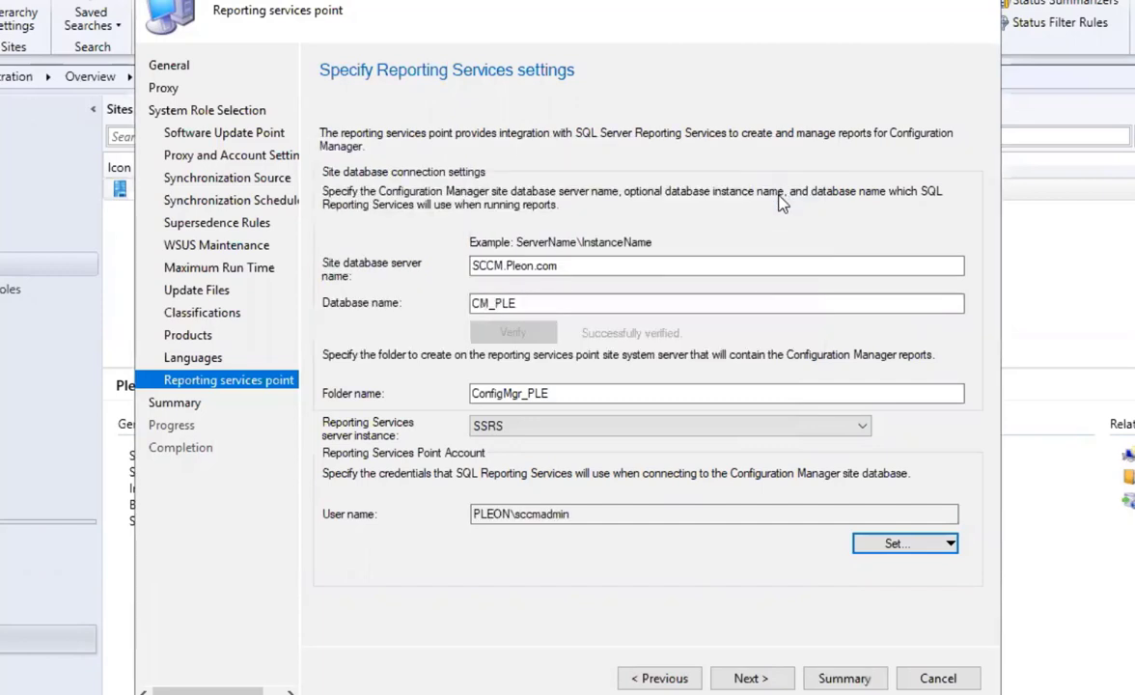
left_click(777, 680)
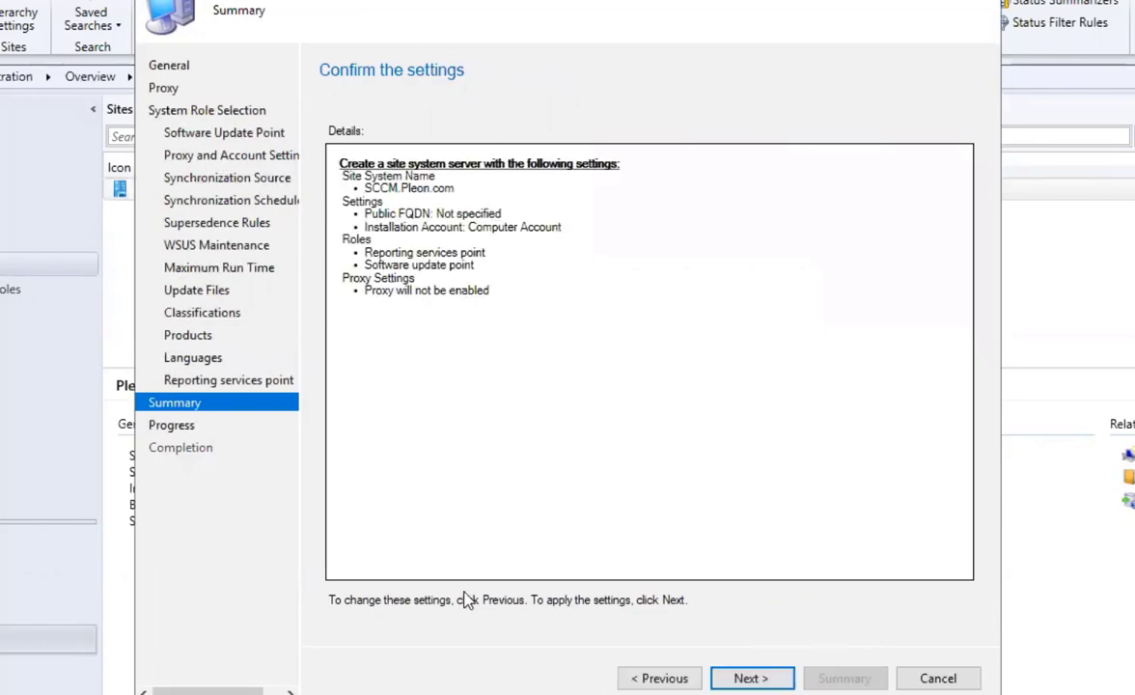
Apply the site system role settings, close the wizard and open the Servers and Site System Roles list.
left_click(739, 680)
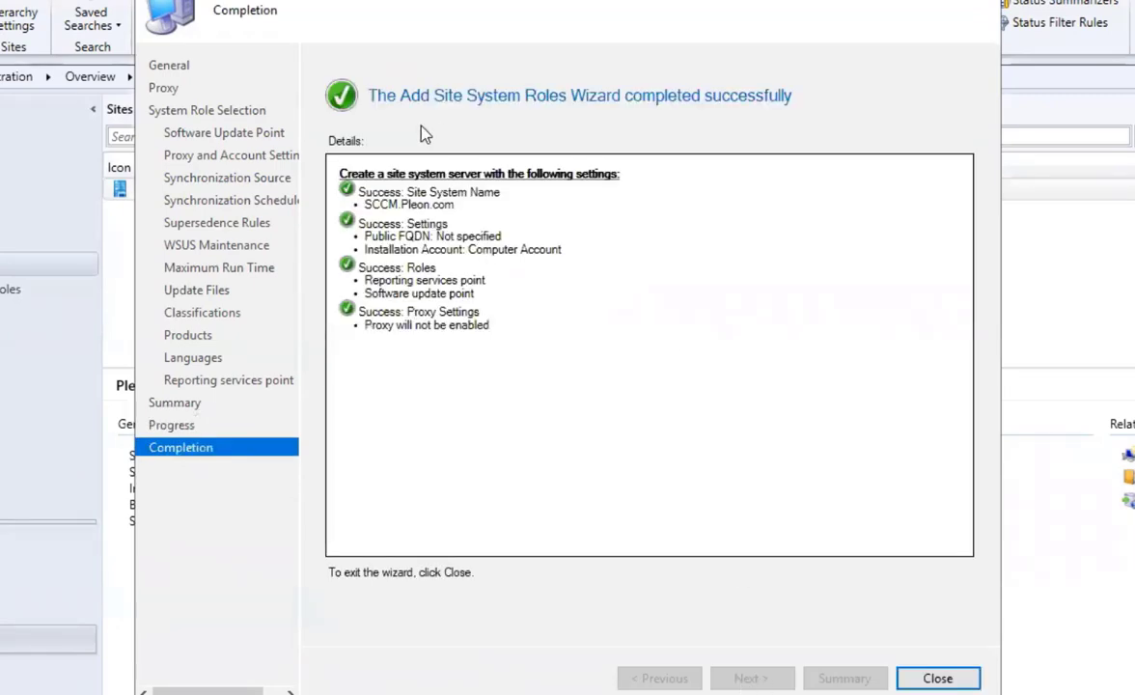
left_click(958, 680)
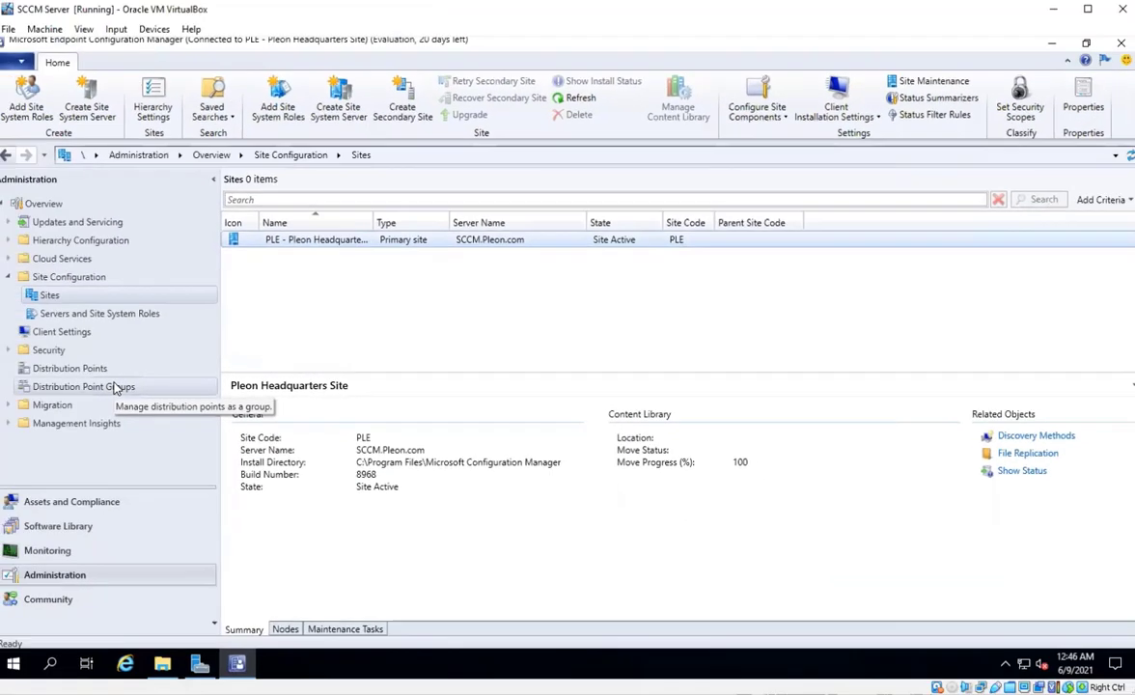
left_click(76, 311)
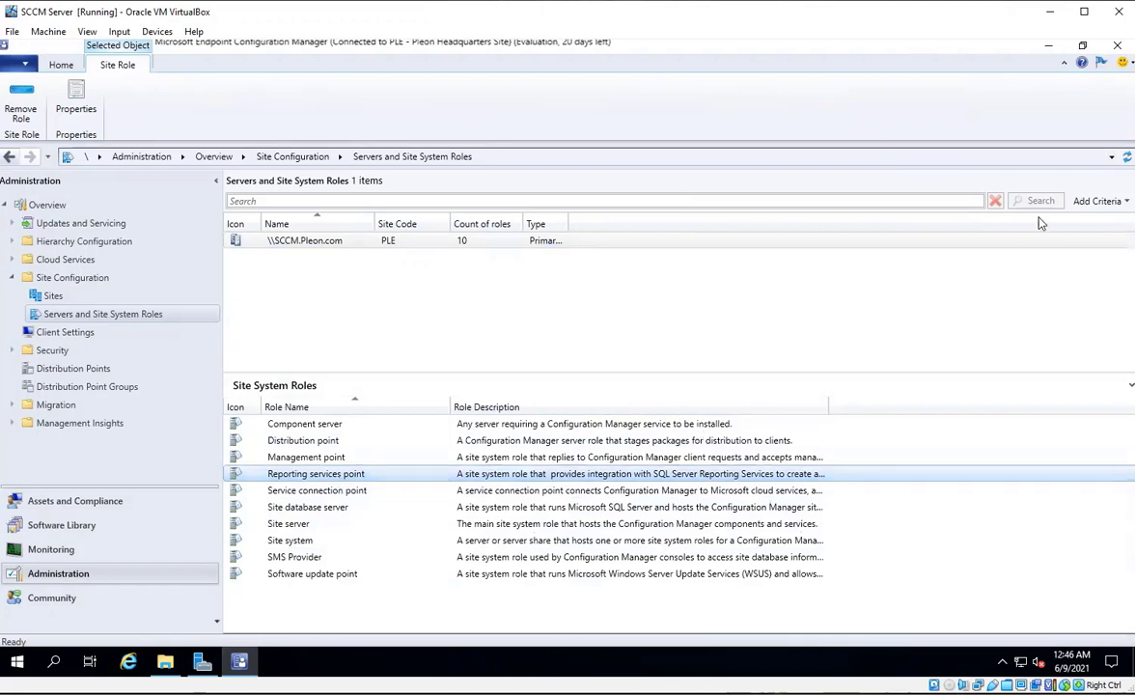
Minimize the console and switch to File Explorer to open C:\Program Files\Microsoft Configuration Manager\tools.
left_click(1048, 47)
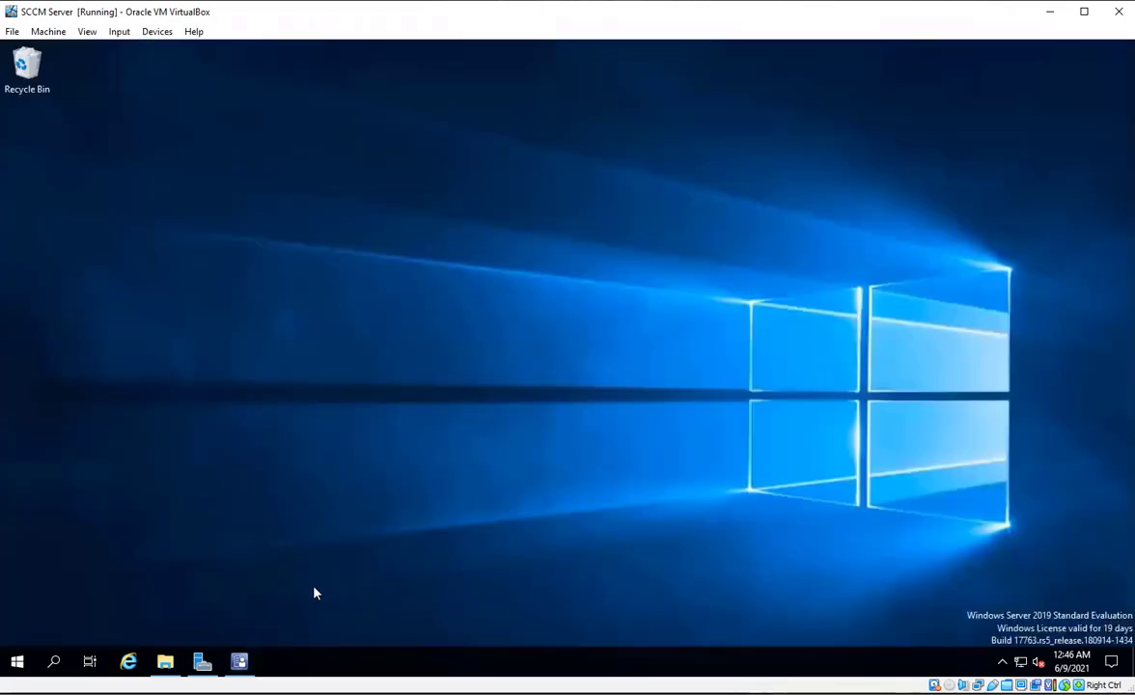
mouse_move(165, 661)
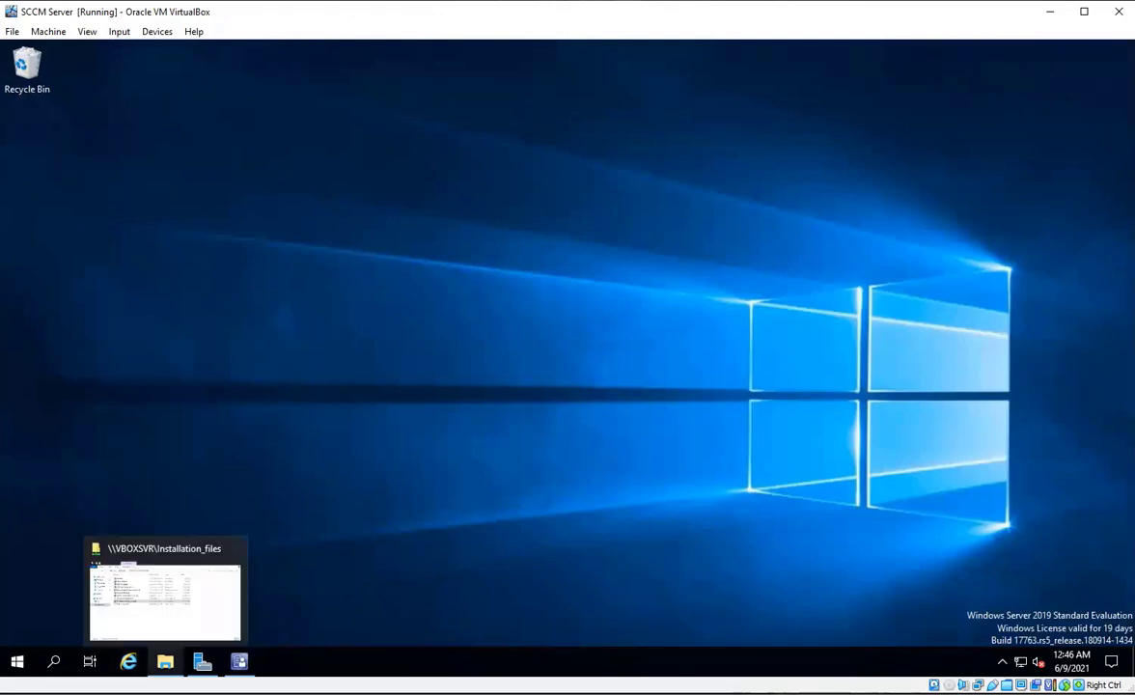
left_click(165, 625)
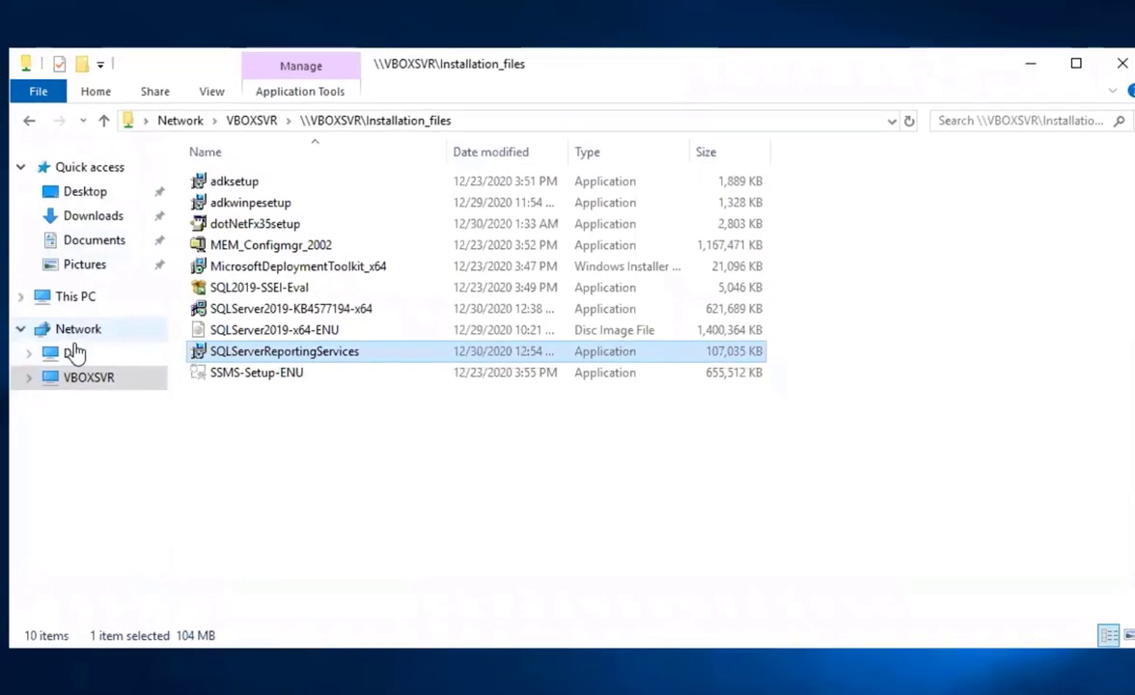
left_click(73, 299)
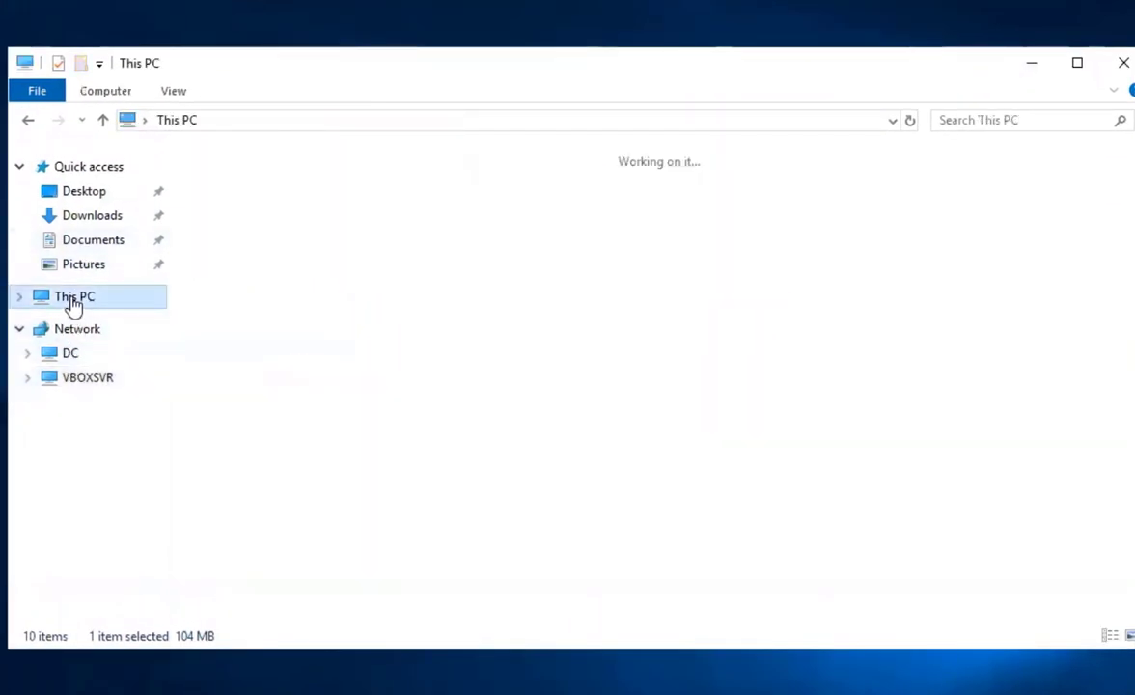
double_click(274, 379)
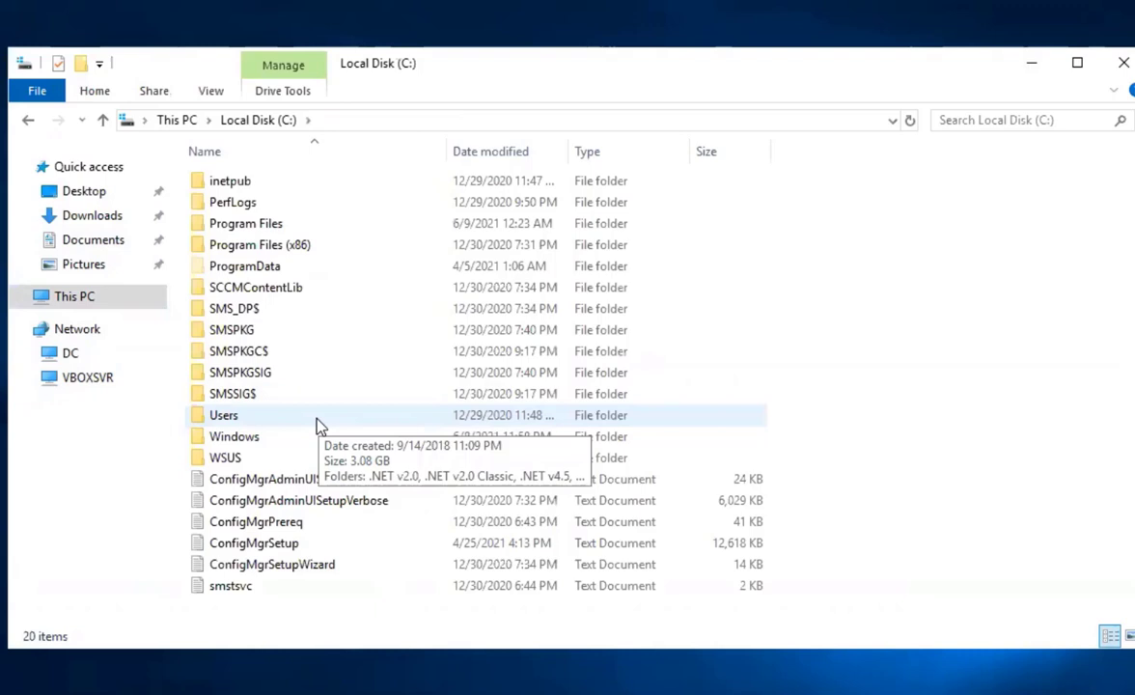
left_click(233, 423)
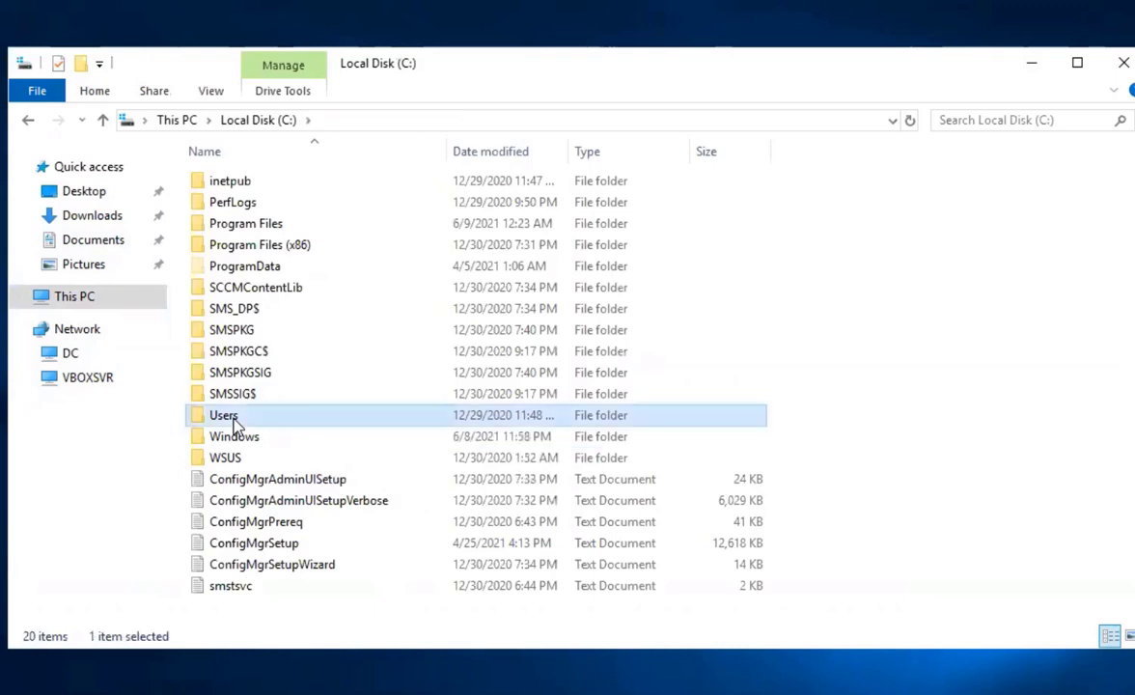
double_click(230, 228)
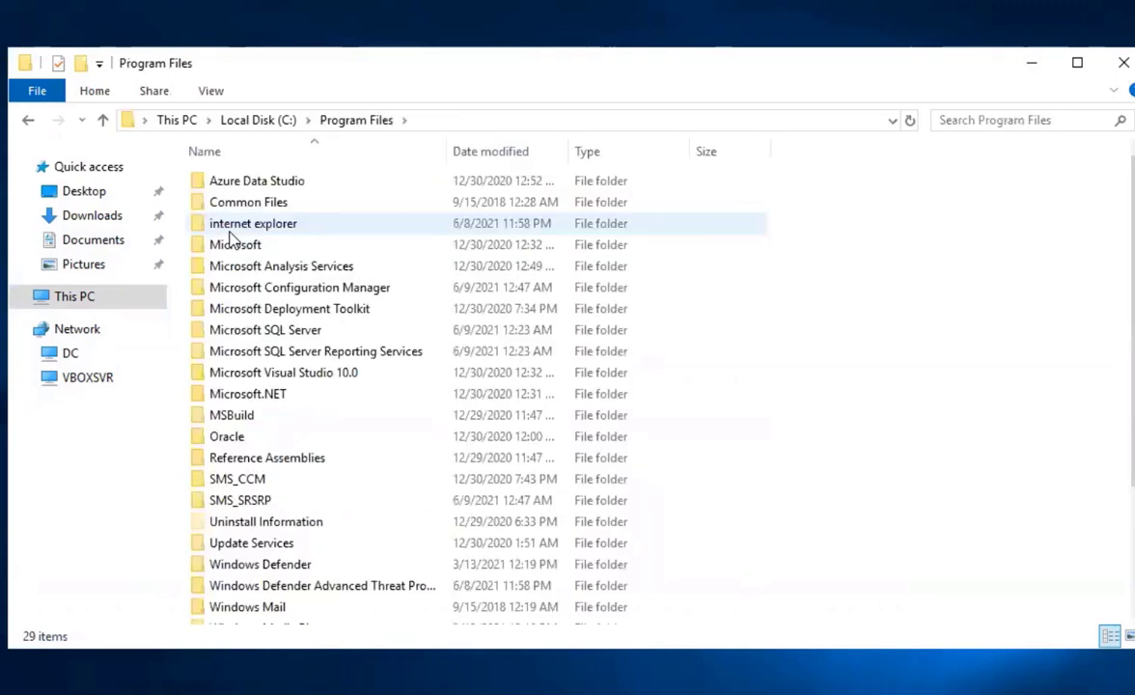
double_click(258, 290)
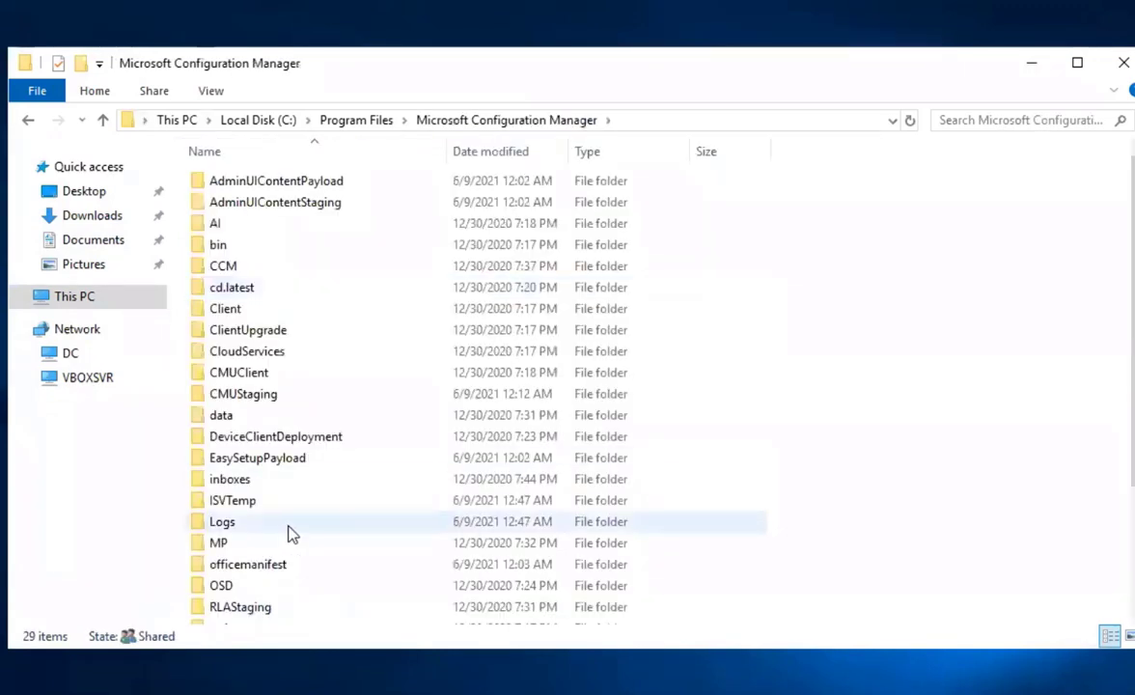
scroll(282, 532, "down", 3)
left_click(256, 573)
double_click(256, 572)
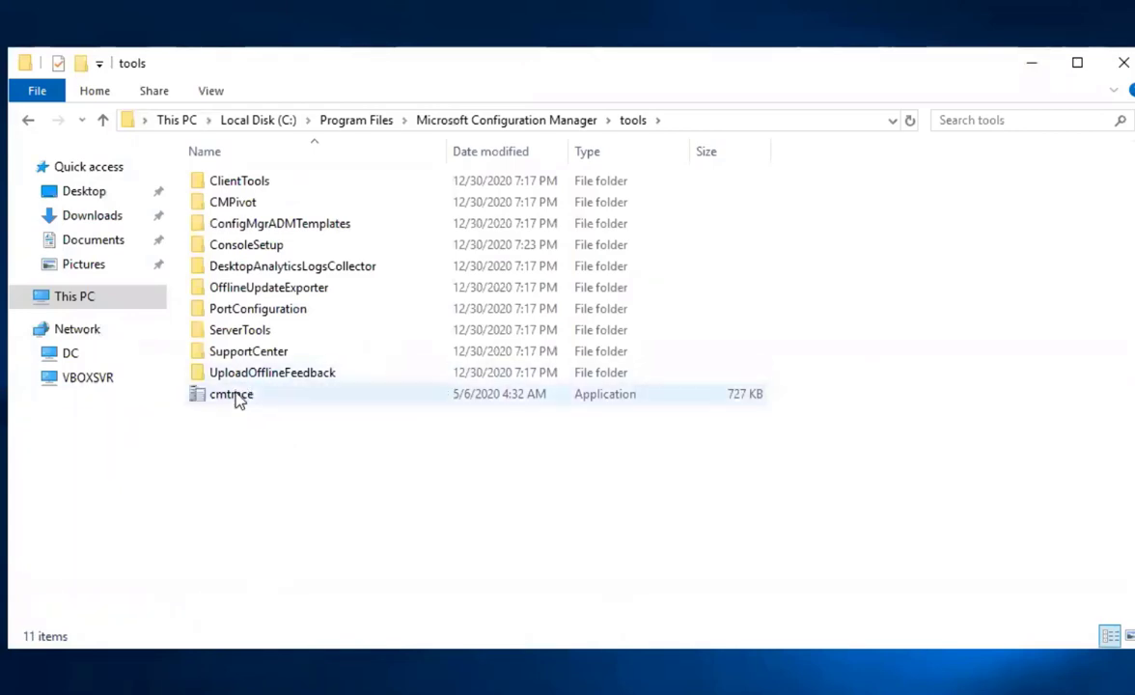
Run cmtrace, accept it as the default viewer for log files and close the tool.
double_click(236, 399)
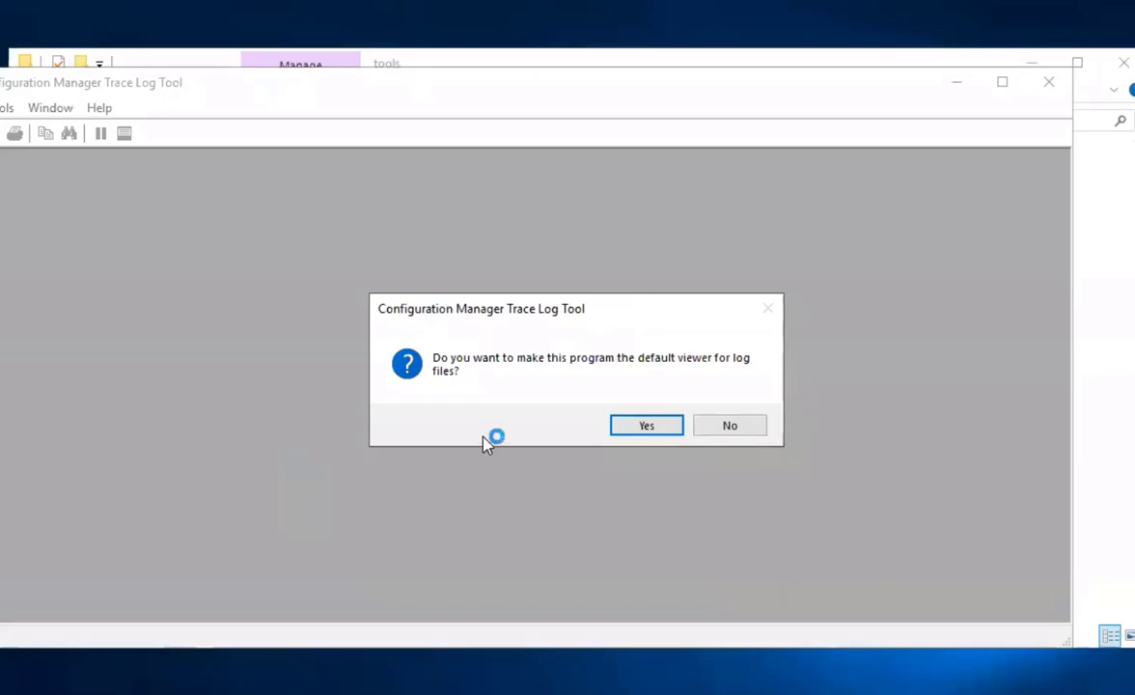
left_click(640, 423)
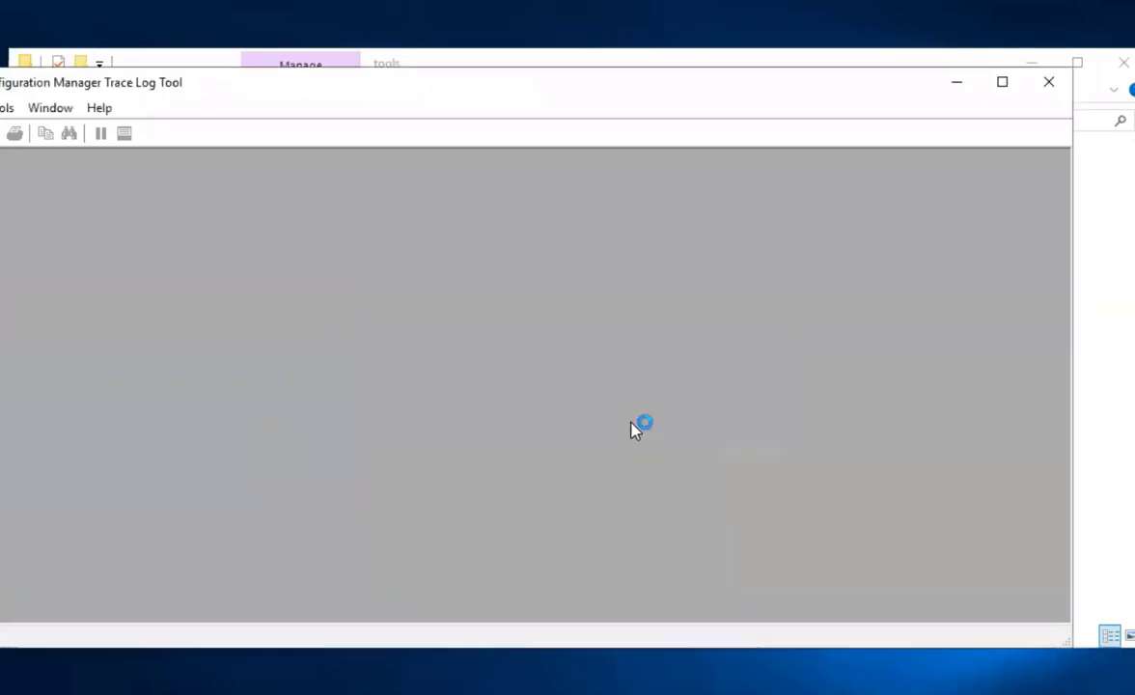
left_click(1033, 92)
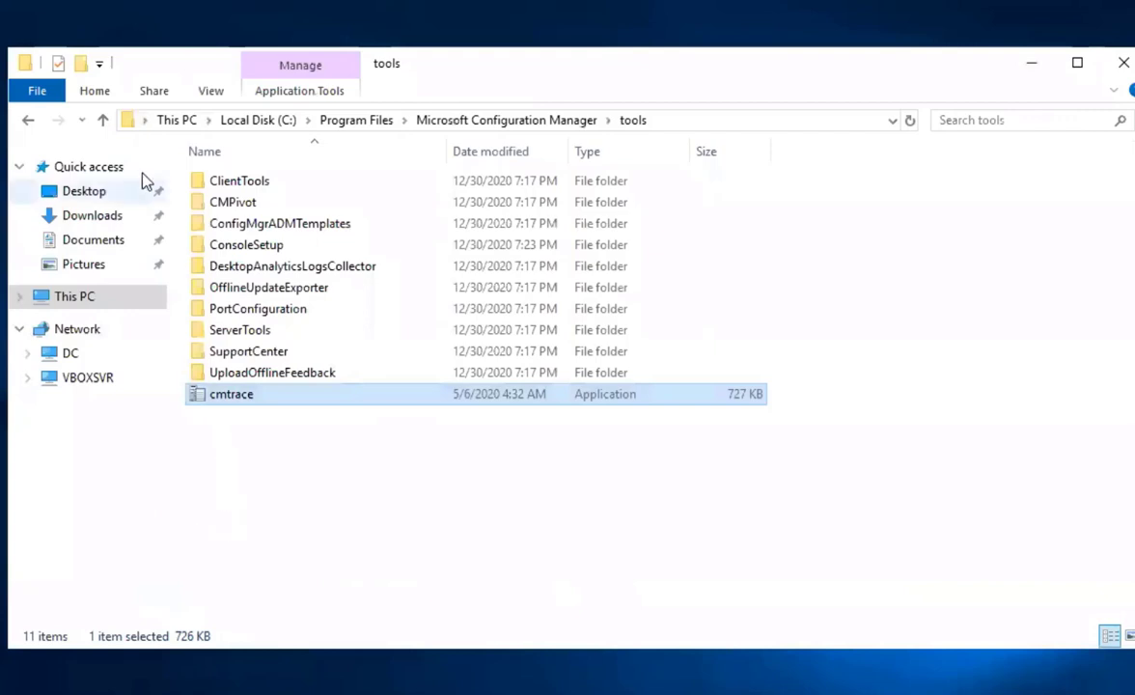
Open the srsrp log from the Microsoft Configuration Manager Logs folder, choosing Configuration Manager Trace Log Tool to always open .log files.
left_click(28, 120)
double_click(276, 404)
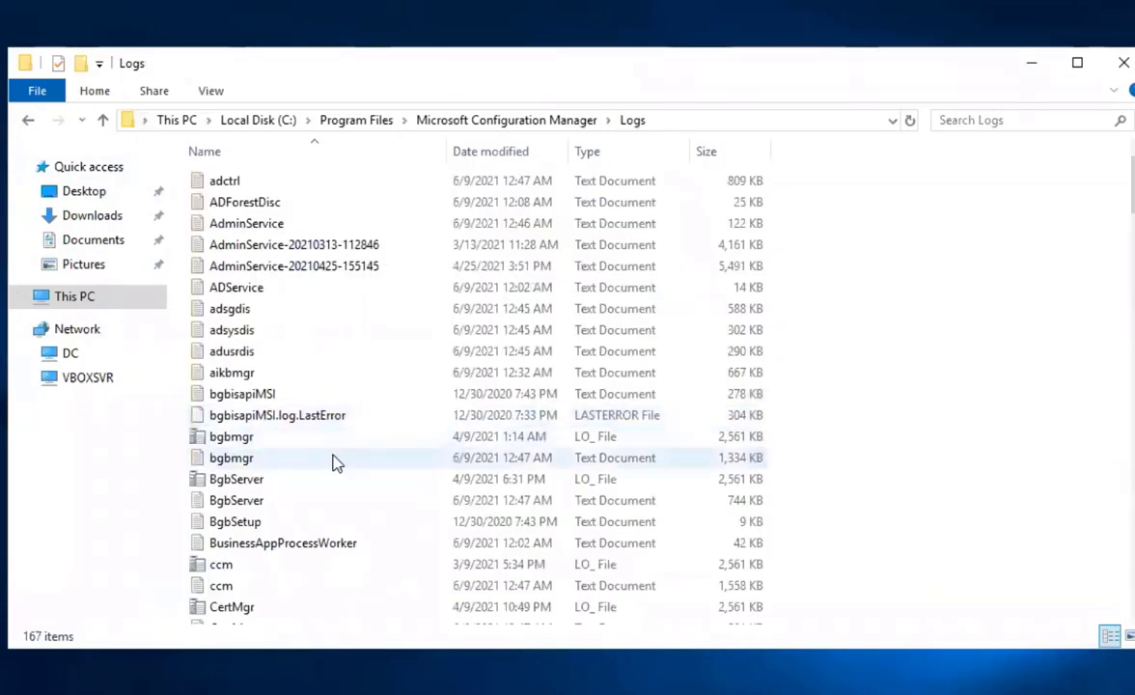
scroll(334, 461, "down", 20)
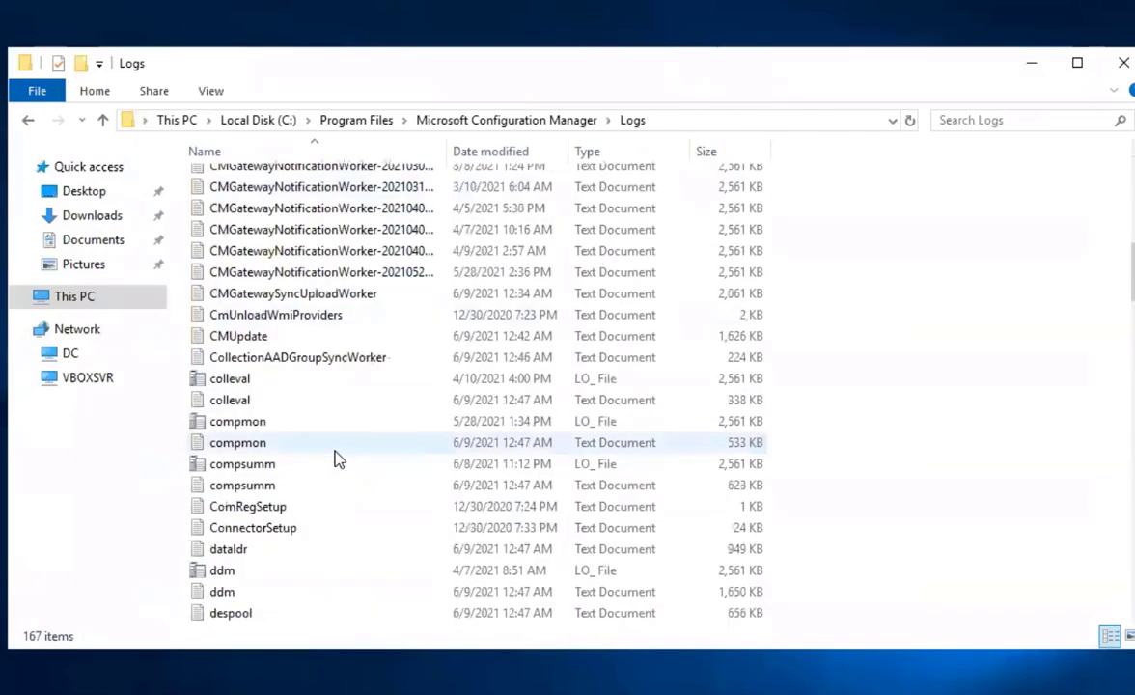
scroll(334, 456, "down", 18)
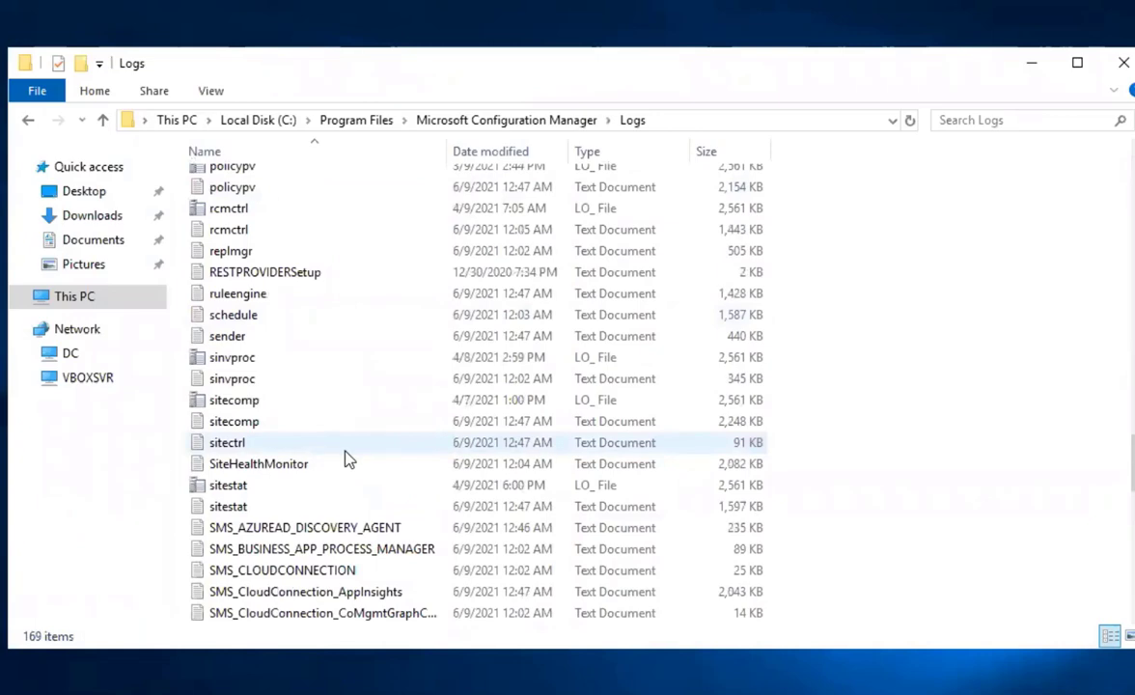
scroll(352, 458, "down", 17)
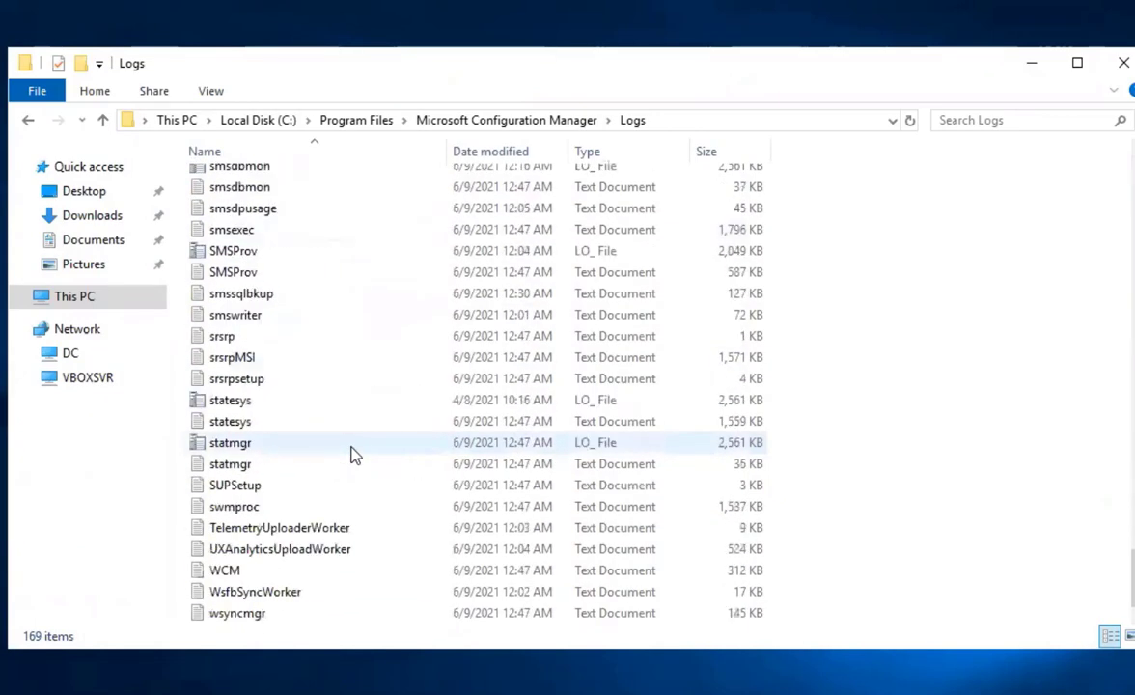
double_click(250, 338)
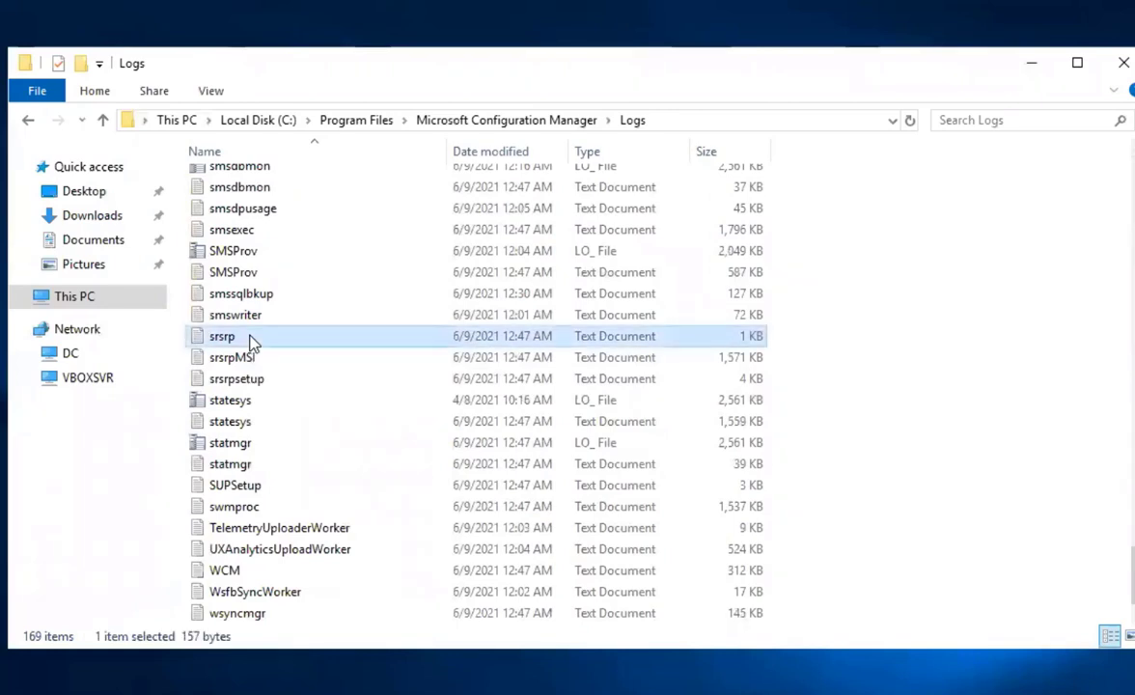
left_click(494, 359)
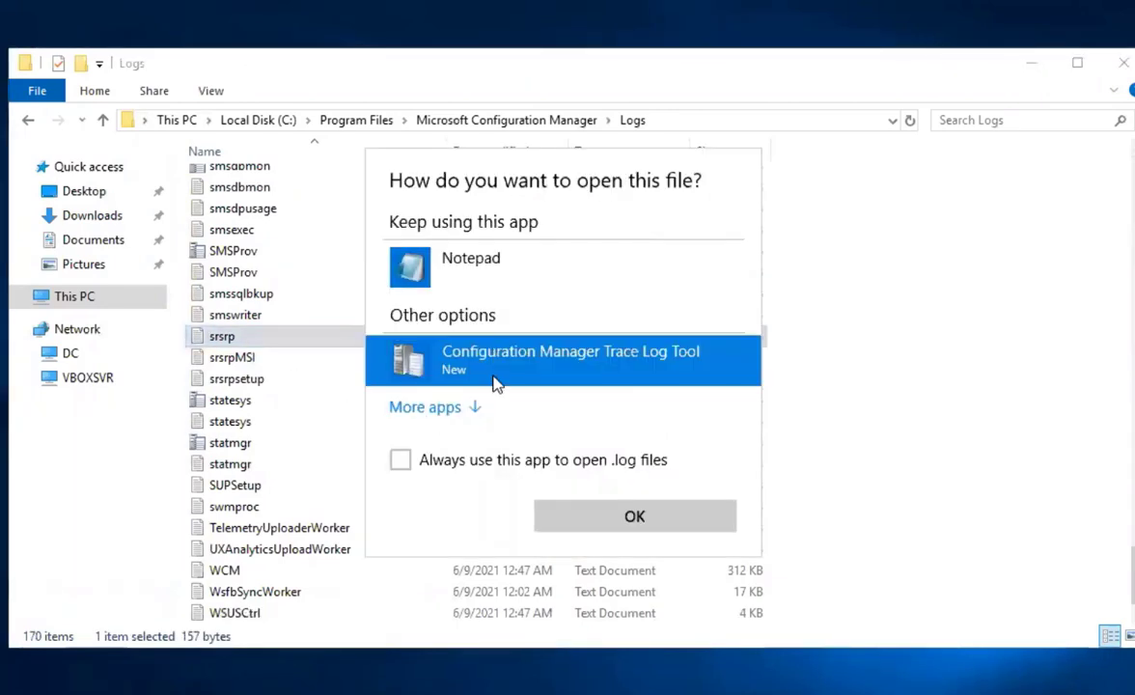
left_click(400, 461)
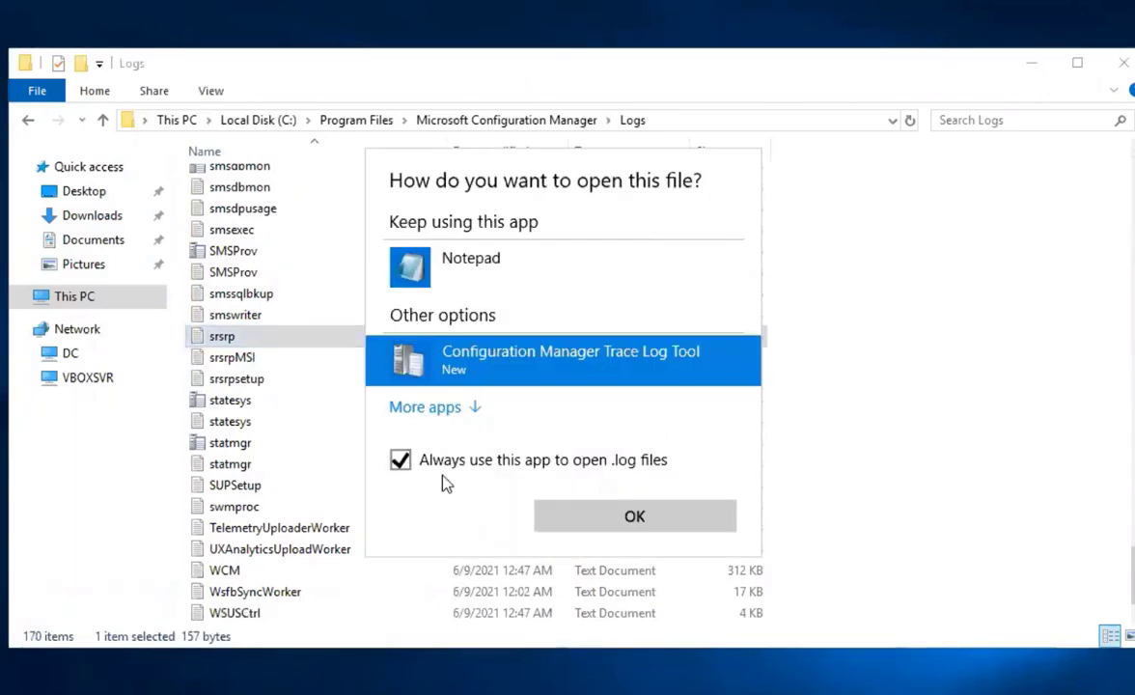
left_click(666, 521)
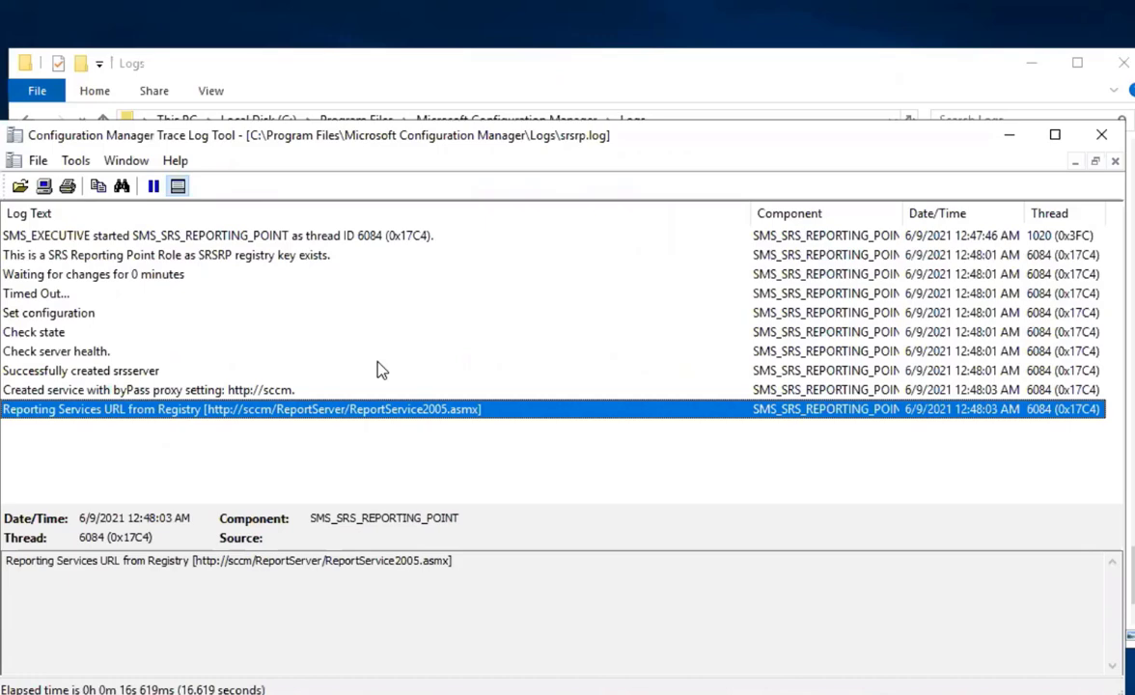
Open the SUPSetup log from the Logs folder and check its WSUS version and installation result entries.
left_click(350, 85)
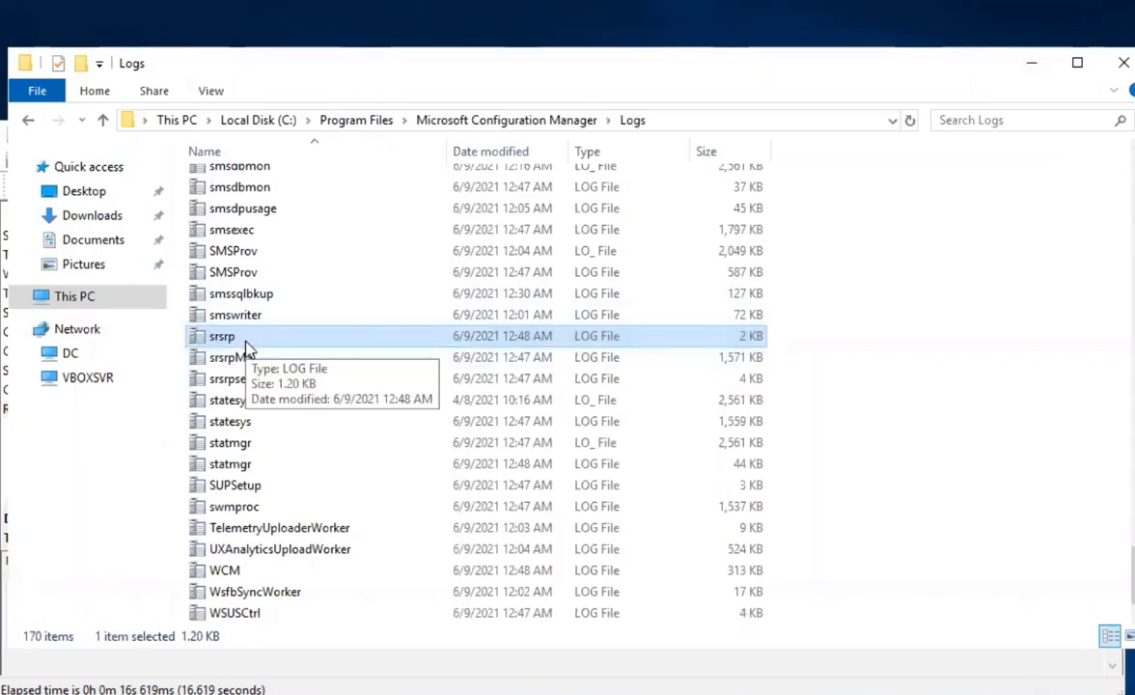
scroll(246, 348, "down", 1)
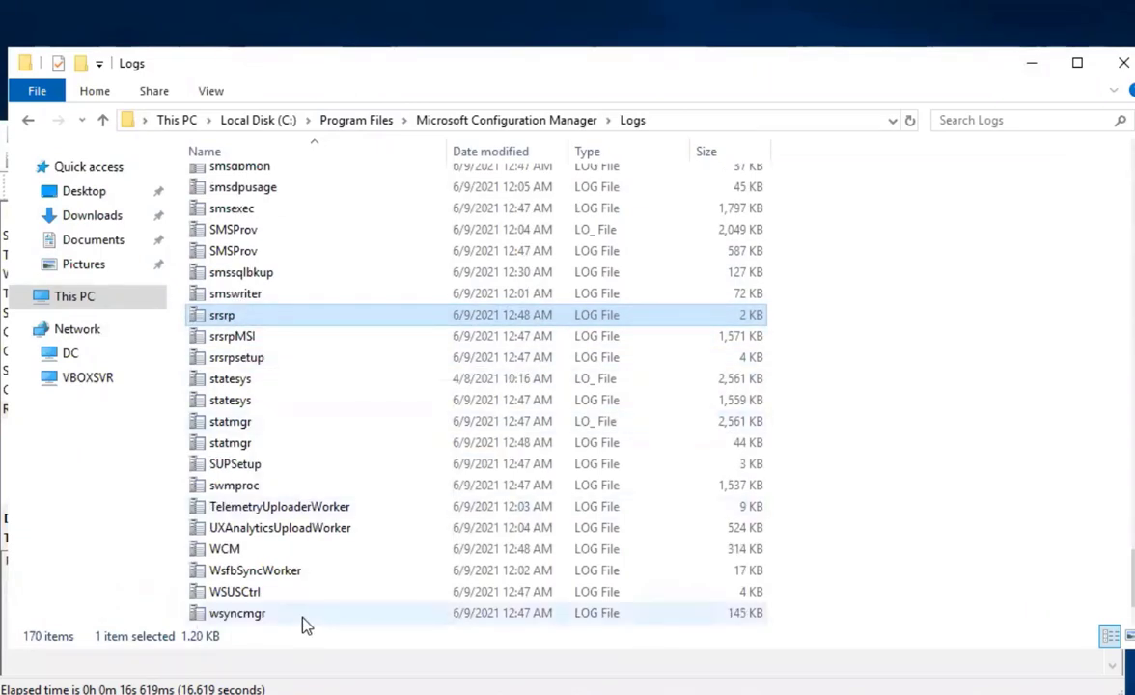
left_click(246, 470)
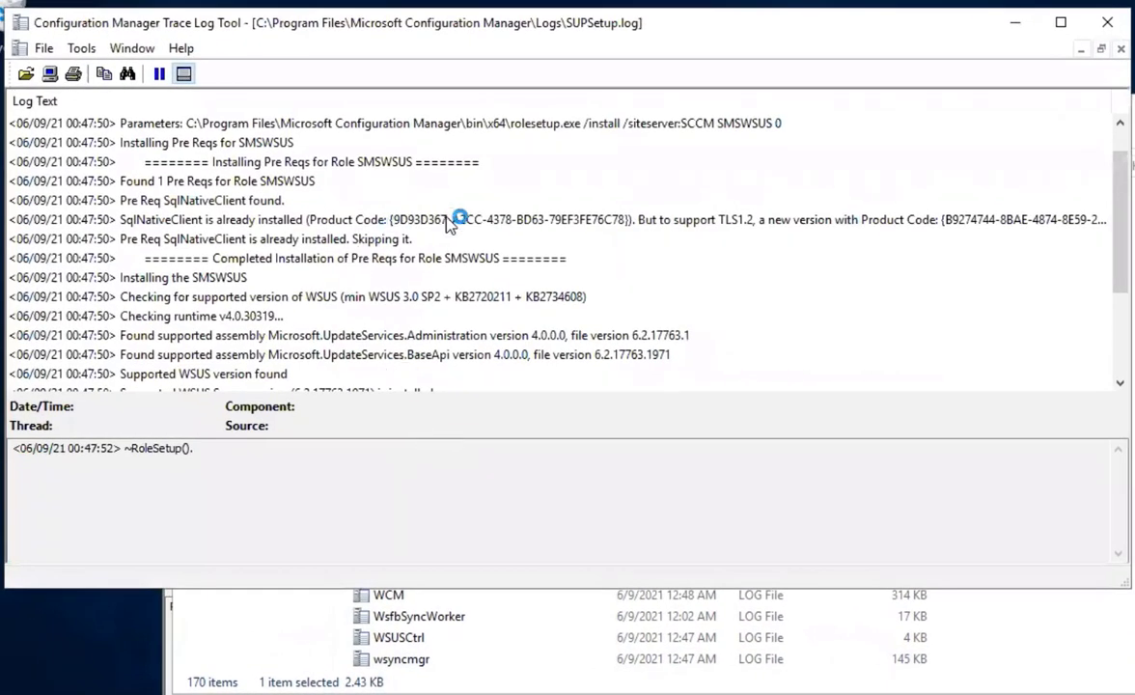
double_click(1119, 592)
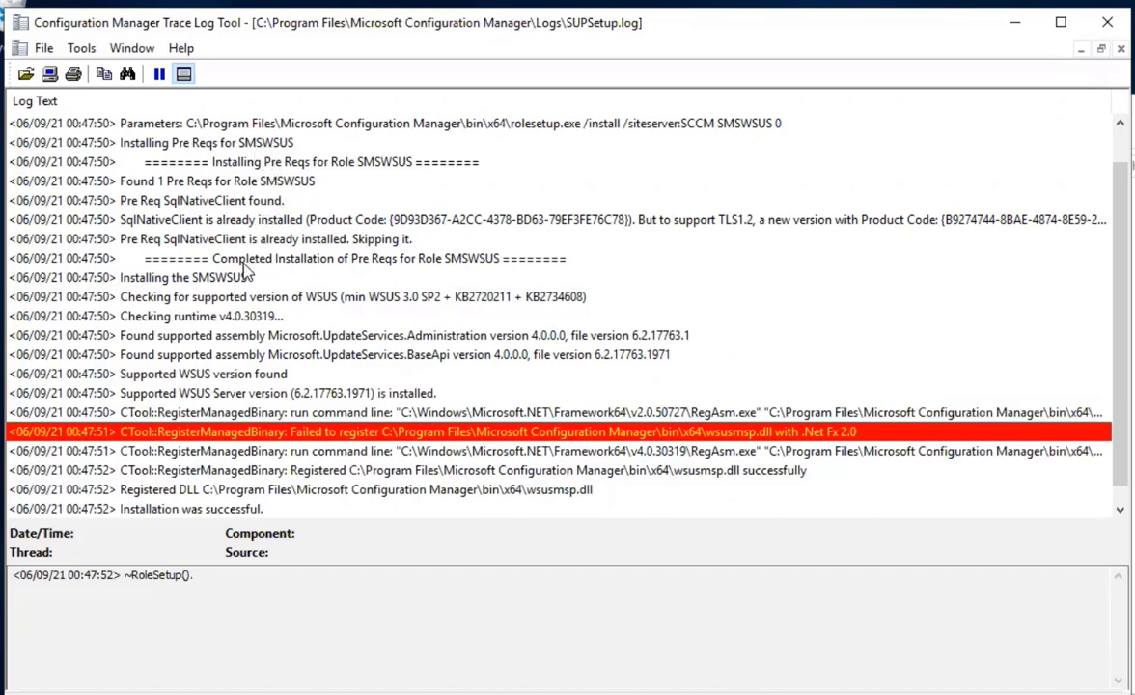
left_click(218, 372)
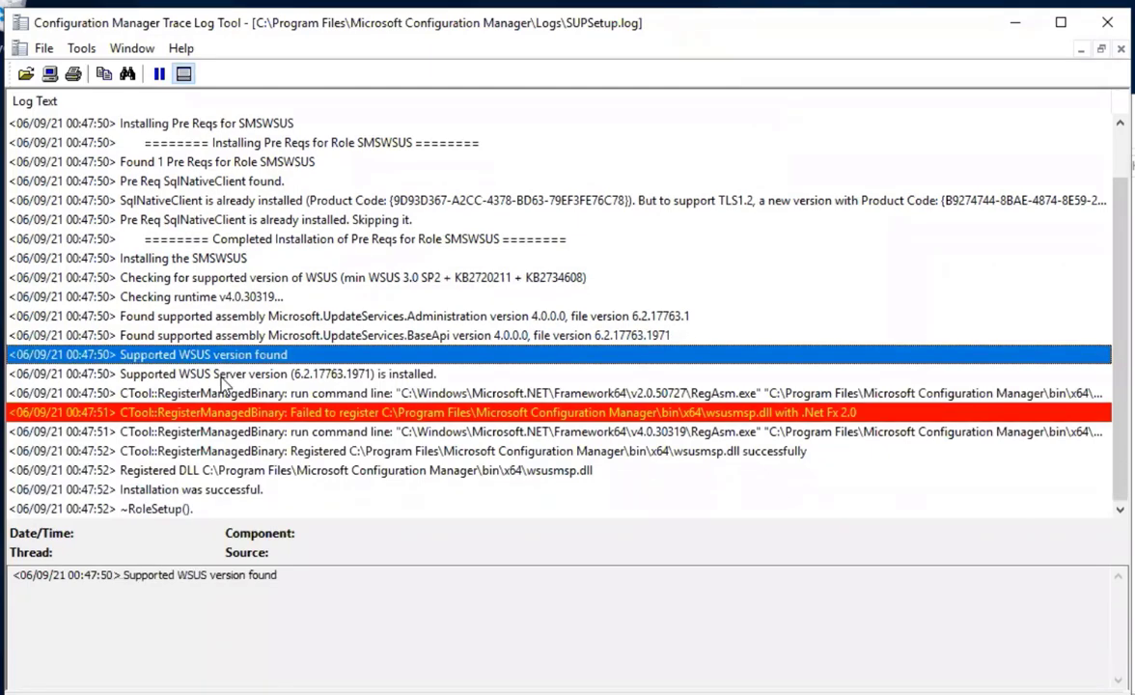
left_click(224, 492)
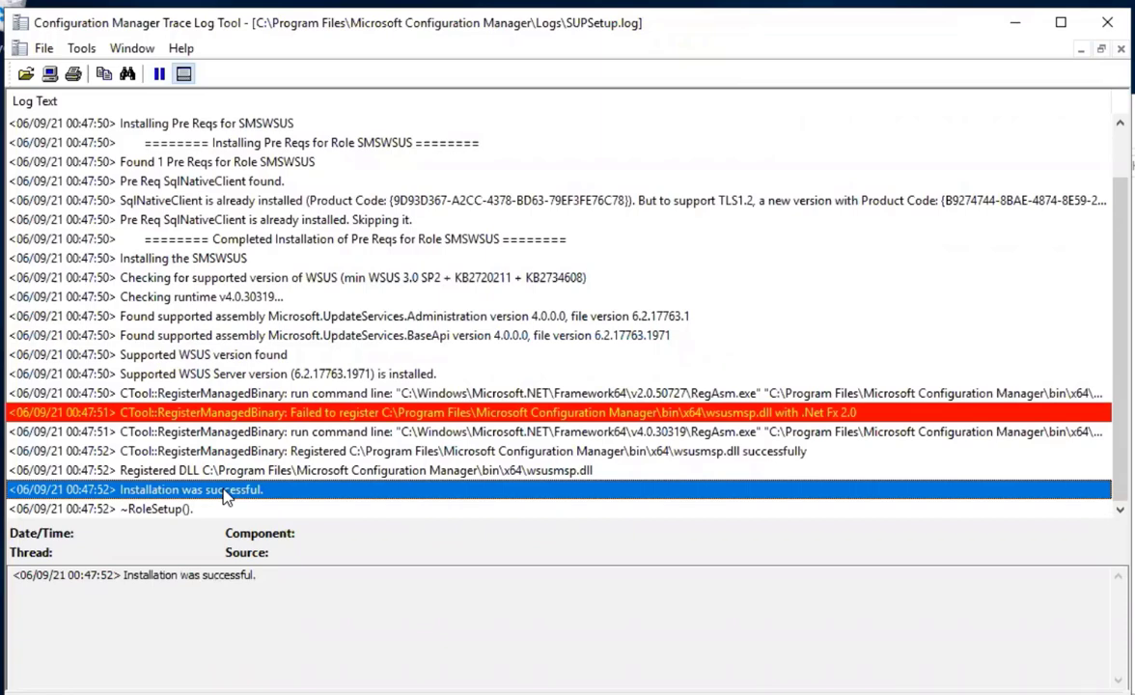
Open the WCM log from the Logs folder and examine its most recent WSUS configuration entries.
left_click(809, 691)
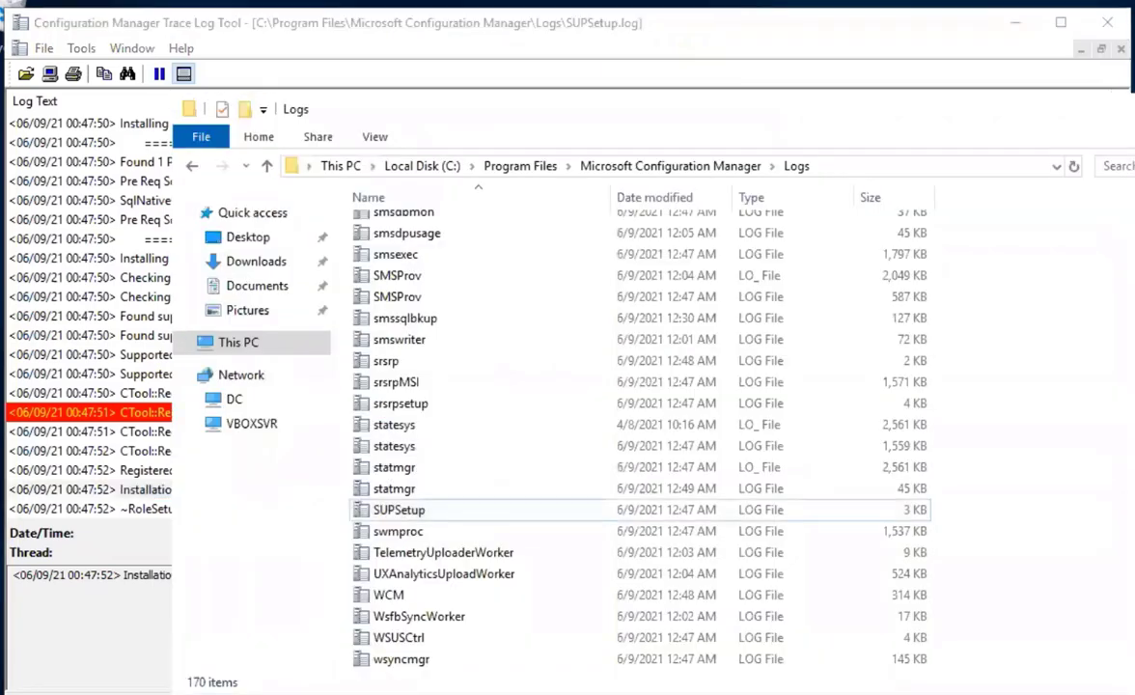
double_click(415, 596)
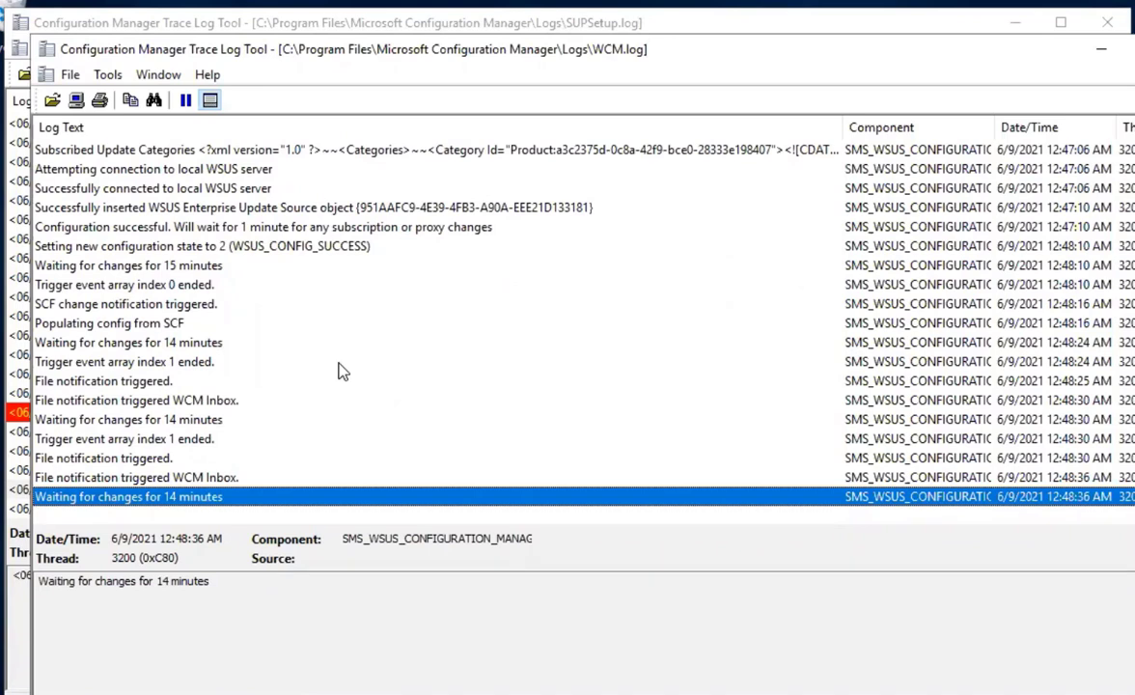
left_click(173, 481)
left_click(170, 496)
Open the WSUSCtrl log, enlarge its window to review the WSUS connection entries, and return to the Logs folder.
key("alt+Tab")
double_click(413, 637)
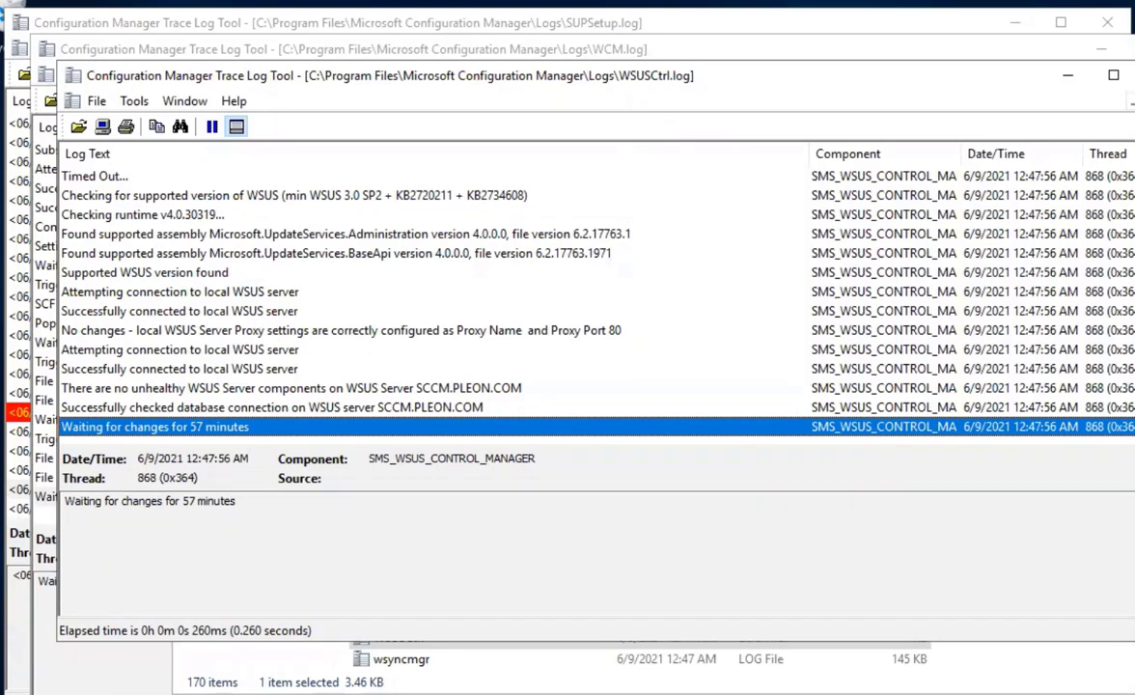
left_click_drag(1134, 640, 1133, 694)
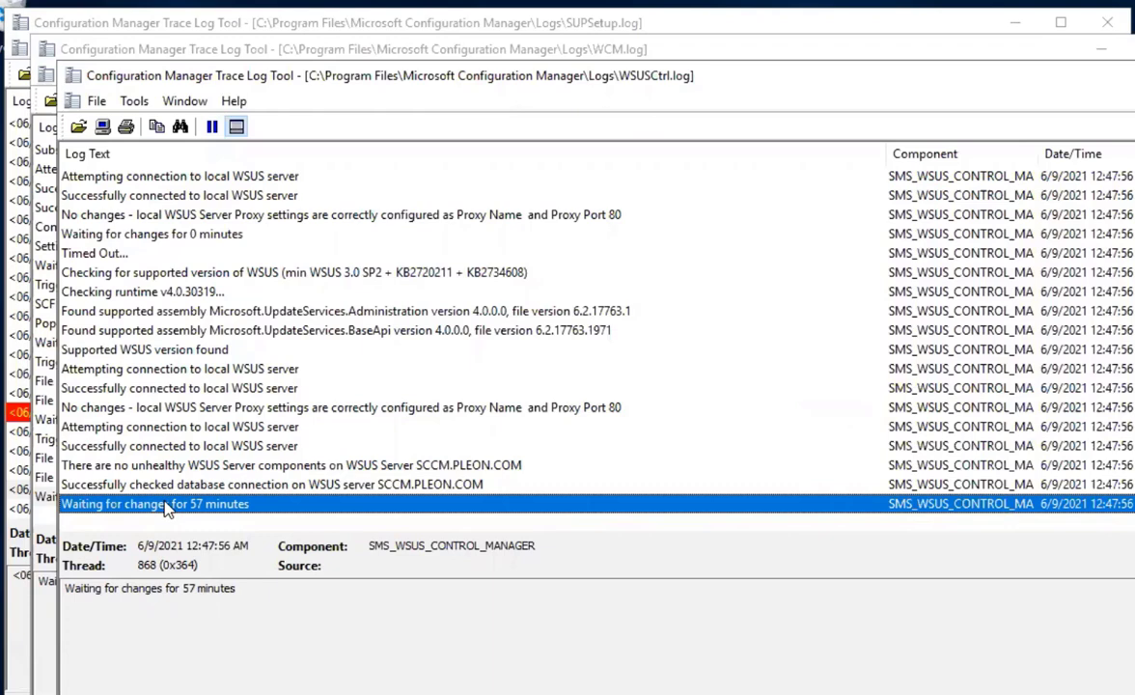
left_click(44, 537)
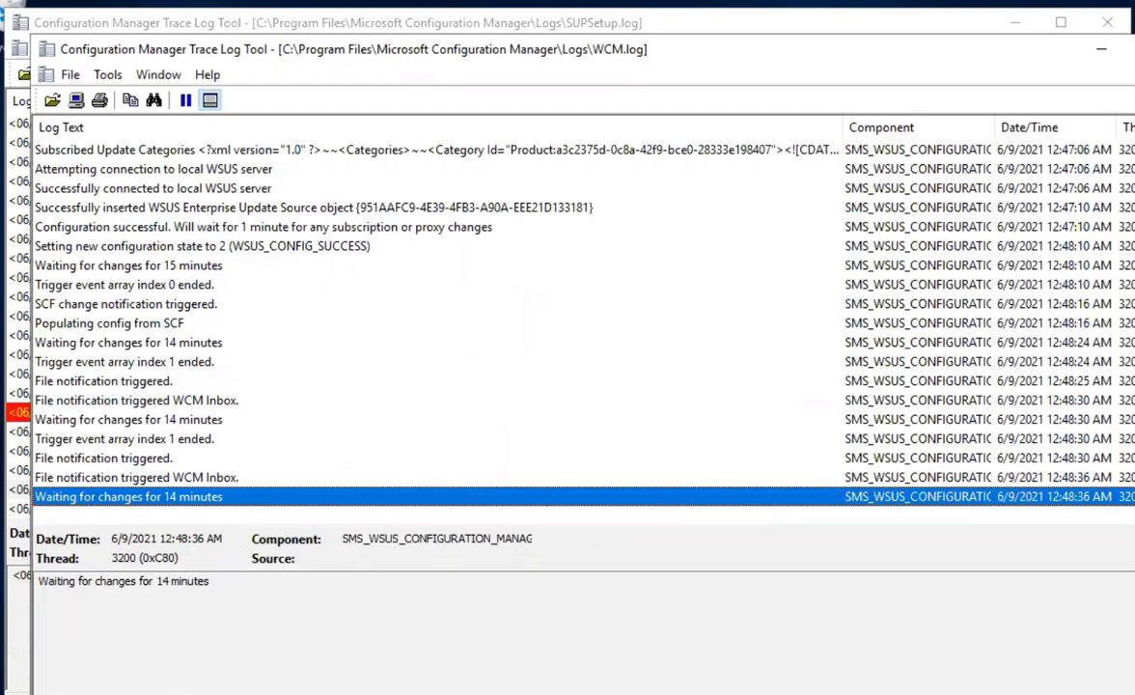
left_click(125, 692)
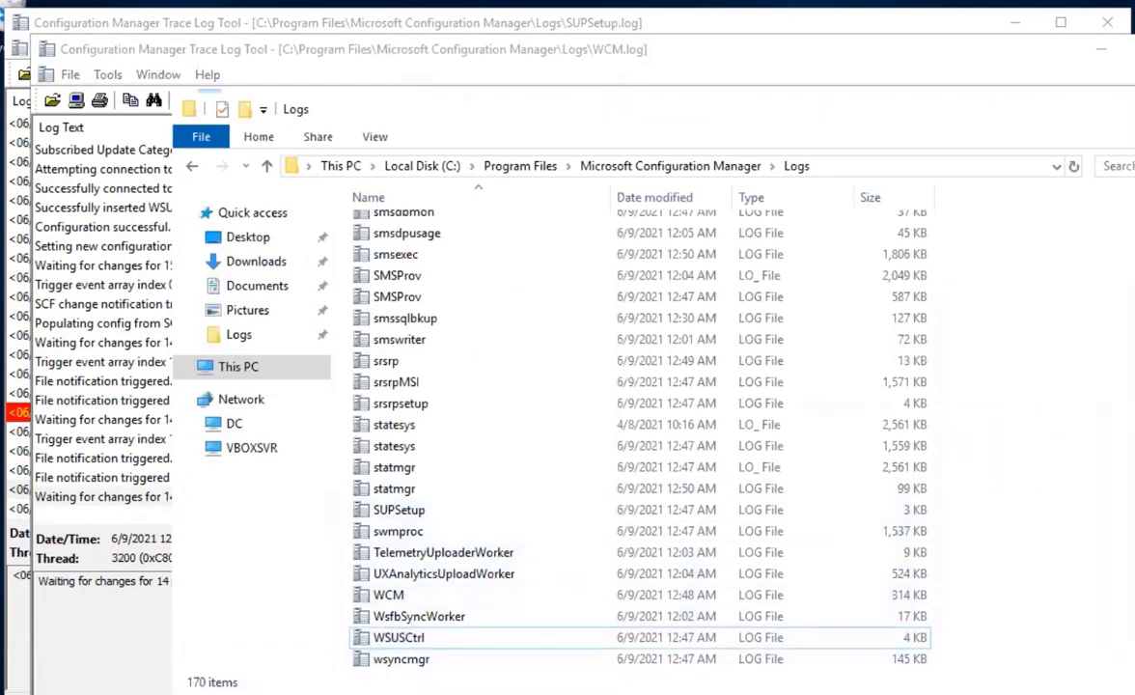
Return to the srsrp log and examine its reporting point startup and health check entries, including the latest Reporting Services URL entry.
key("alt+Tab")
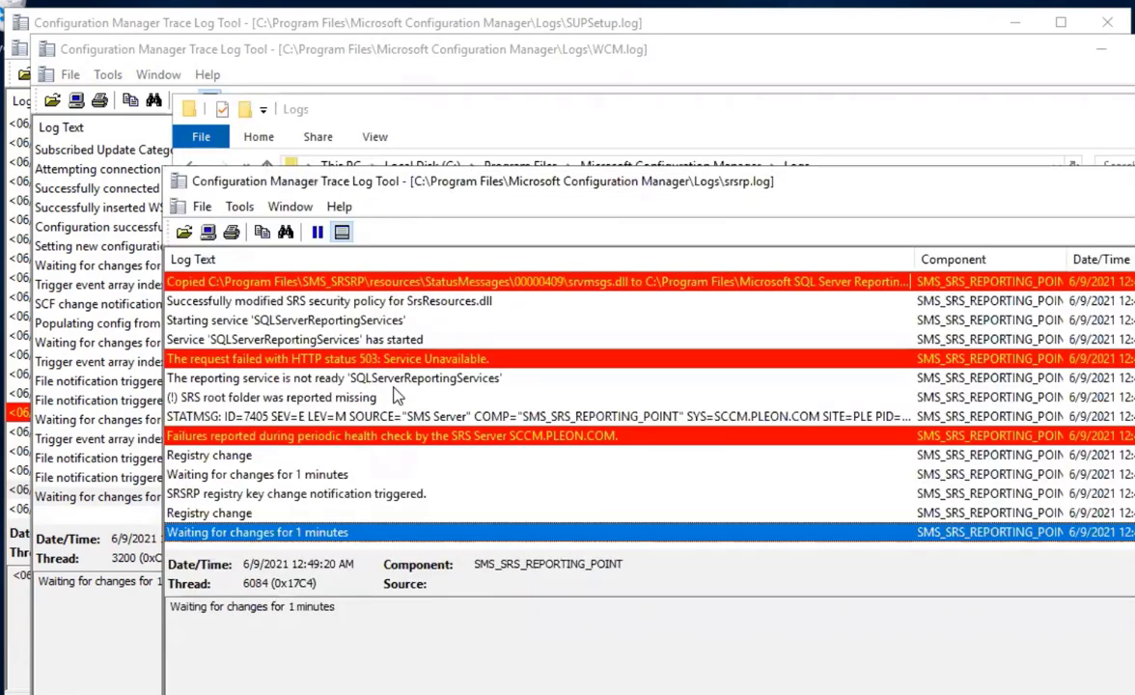
scroll(436, 489, "up", 10)
scroll(460, 443, "up", 12)
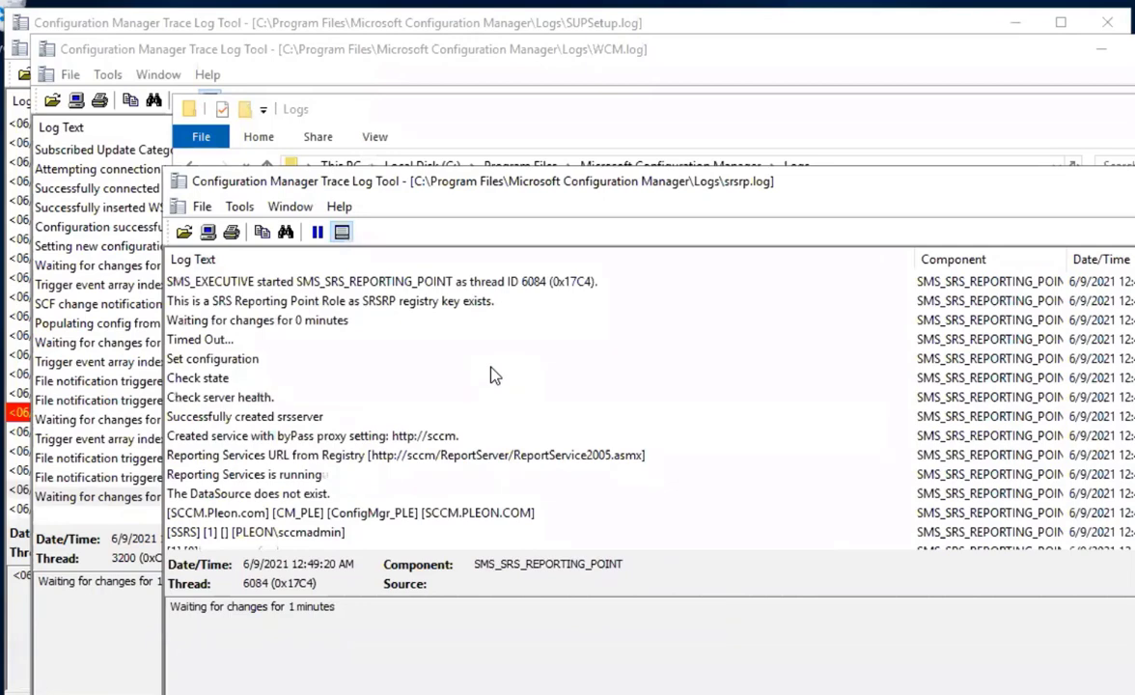
scroll(490, 376, "down", 20)
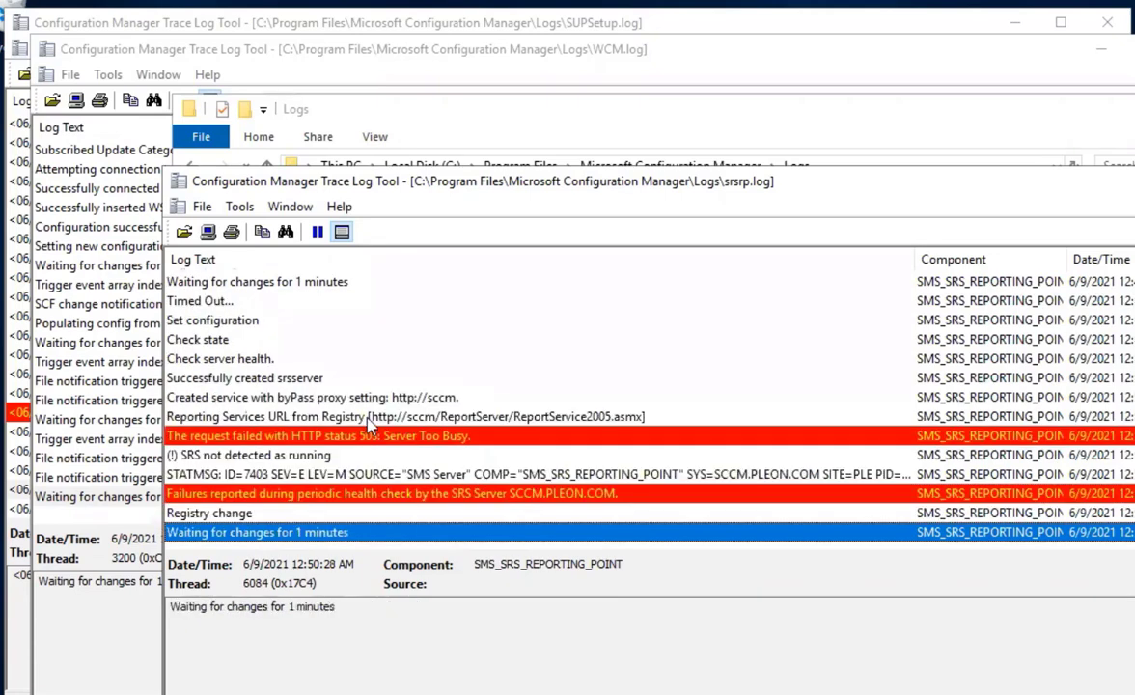
left_click(319, 416)
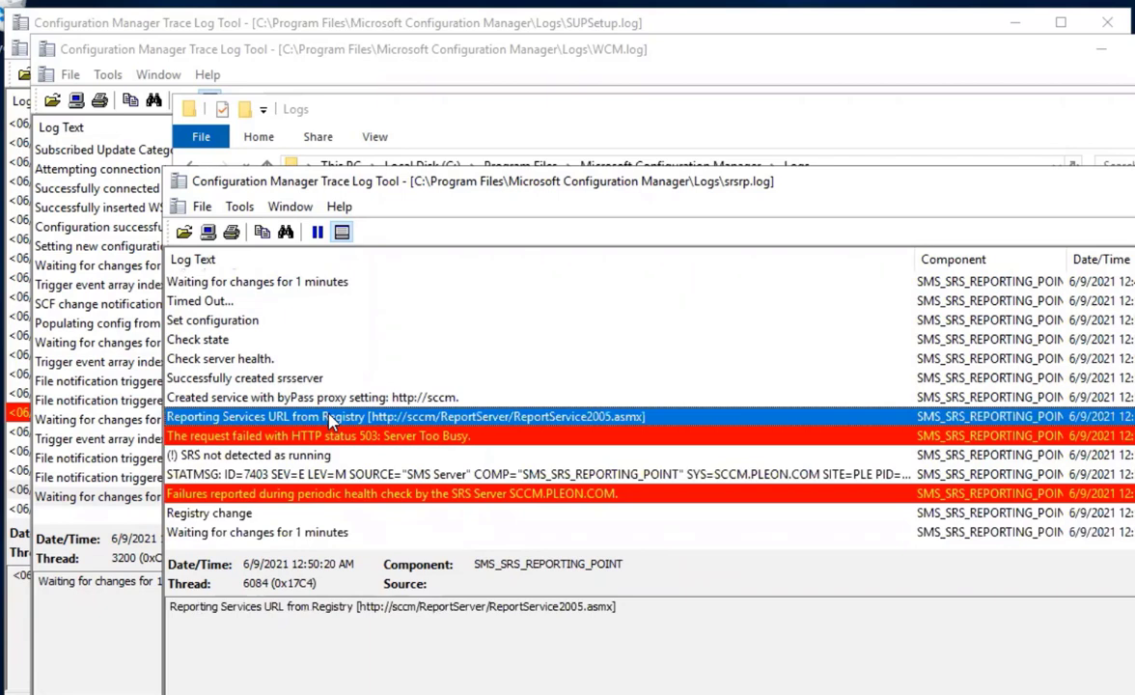
scroll(329, 425, "up", 2)
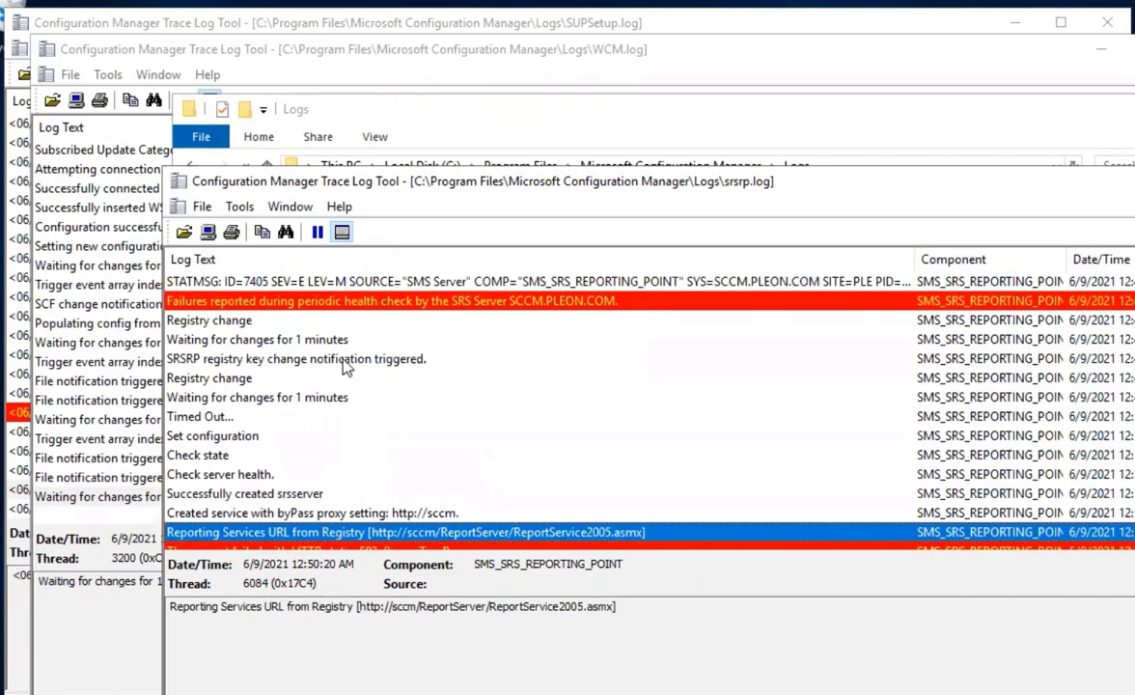
scroll(319, 338, "down", 2)
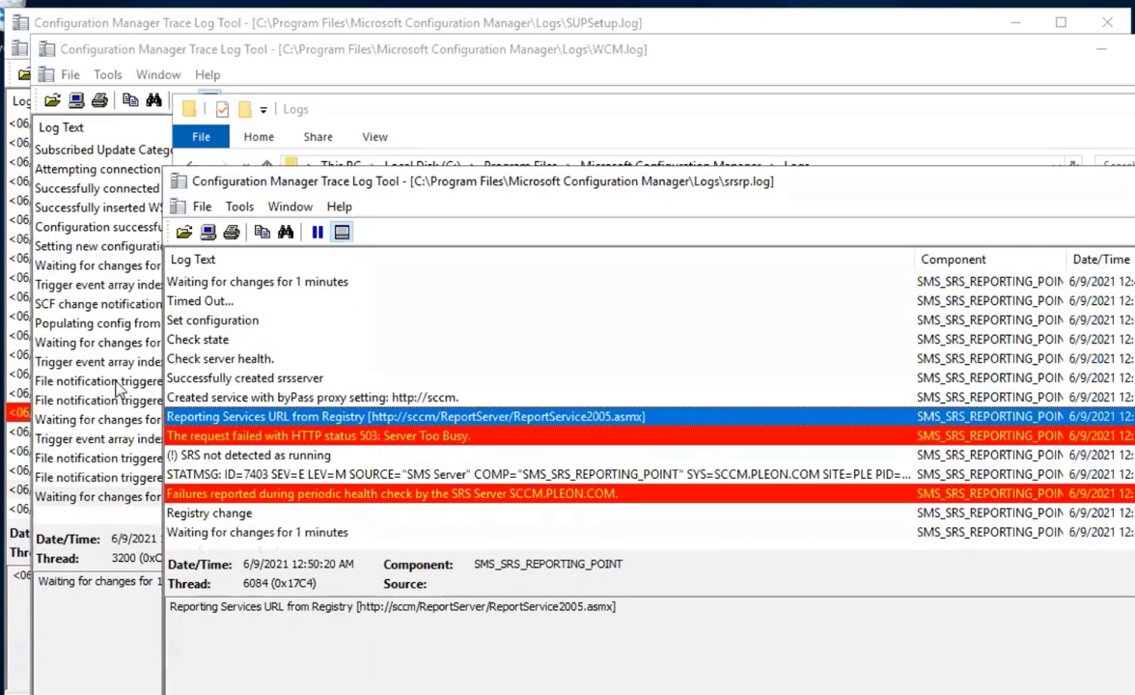
In the Configuration Manager console, start a site-wide synchronization of software updates from the Software Library and open the All Software Updates list.
left_click(135, 693)
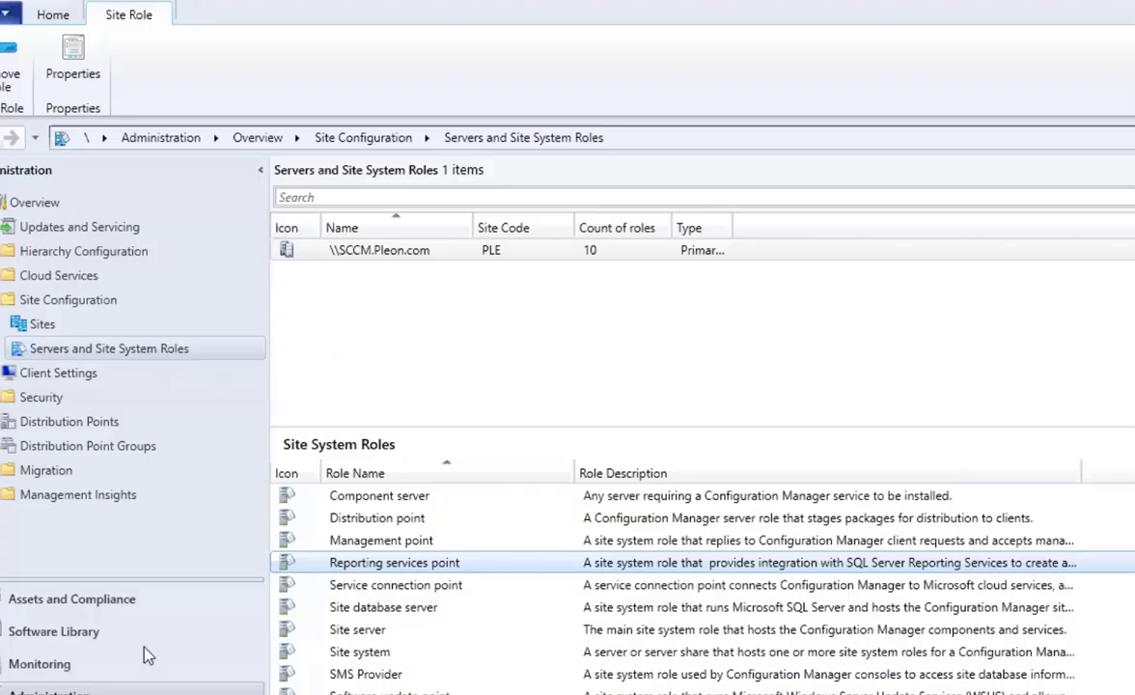
left_click(141, 656)
left_click(87, 634)
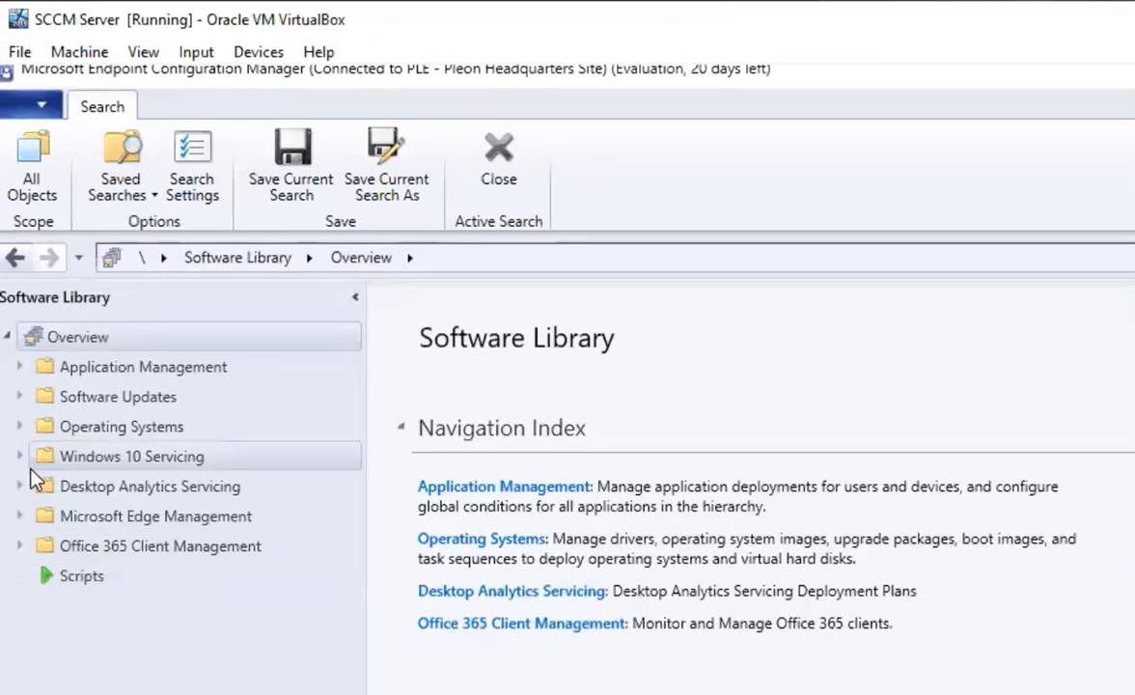
left_click(19, 397)
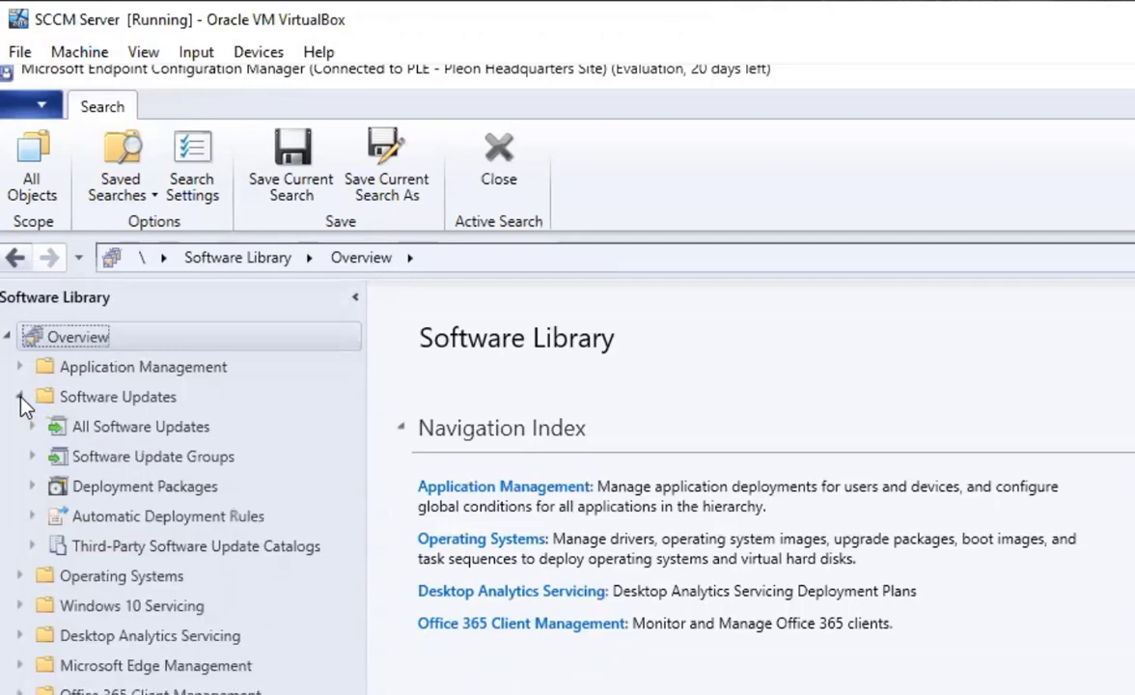
right_click(113, 424)
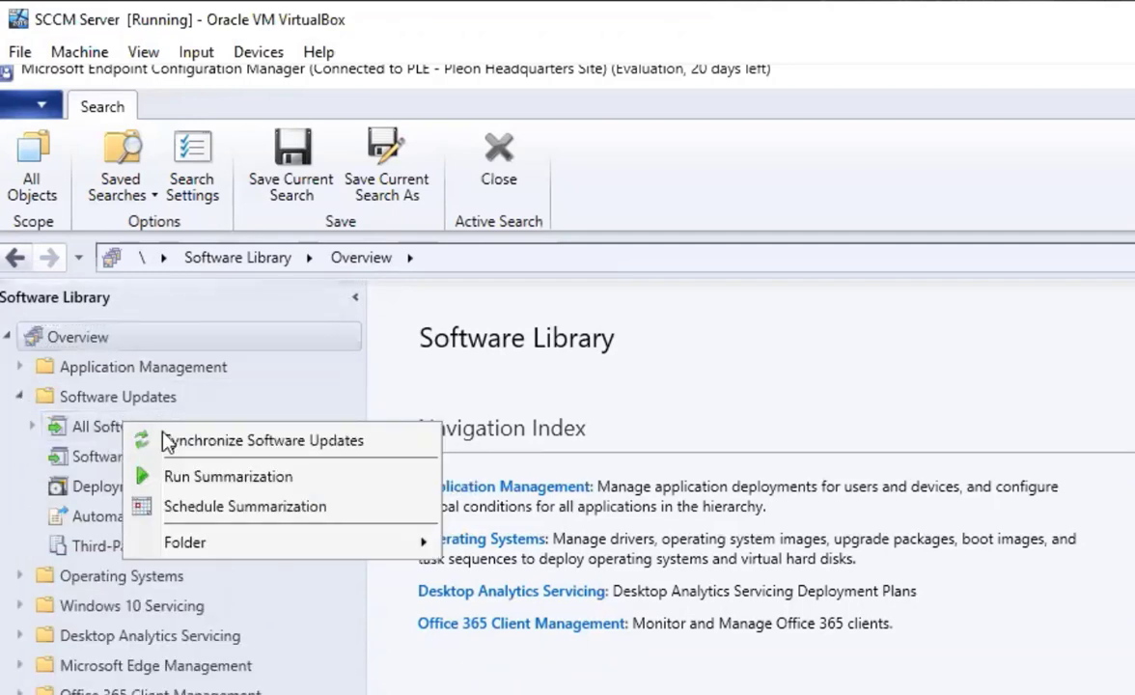
left_click(290, 442)
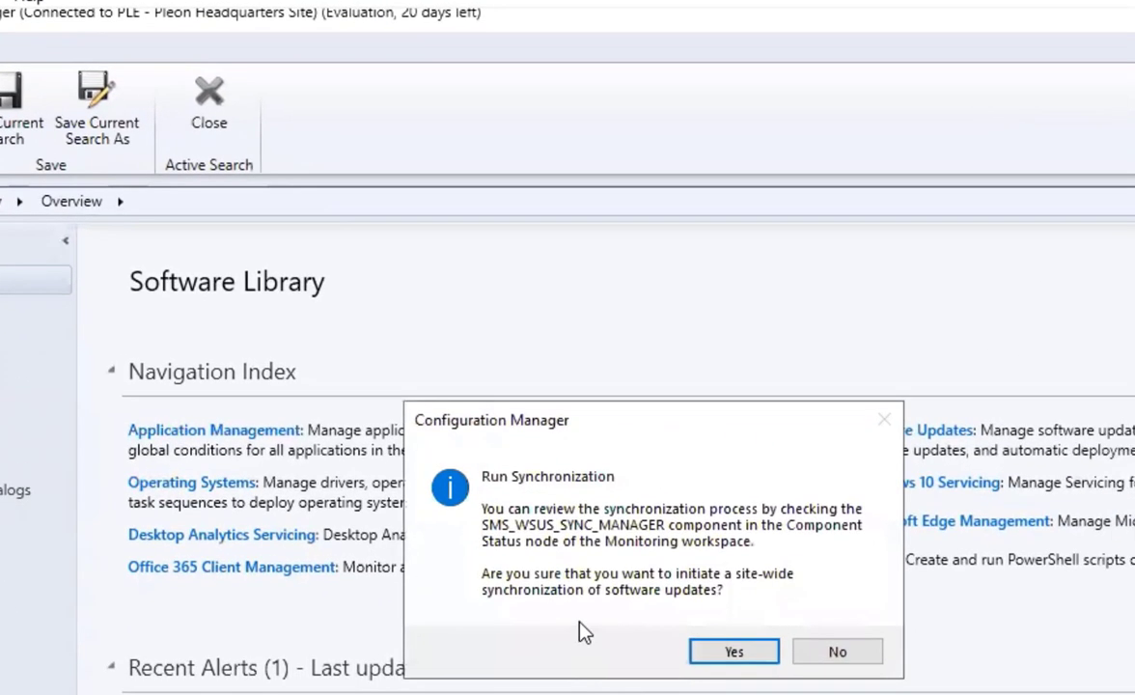
left_click(734, 653)
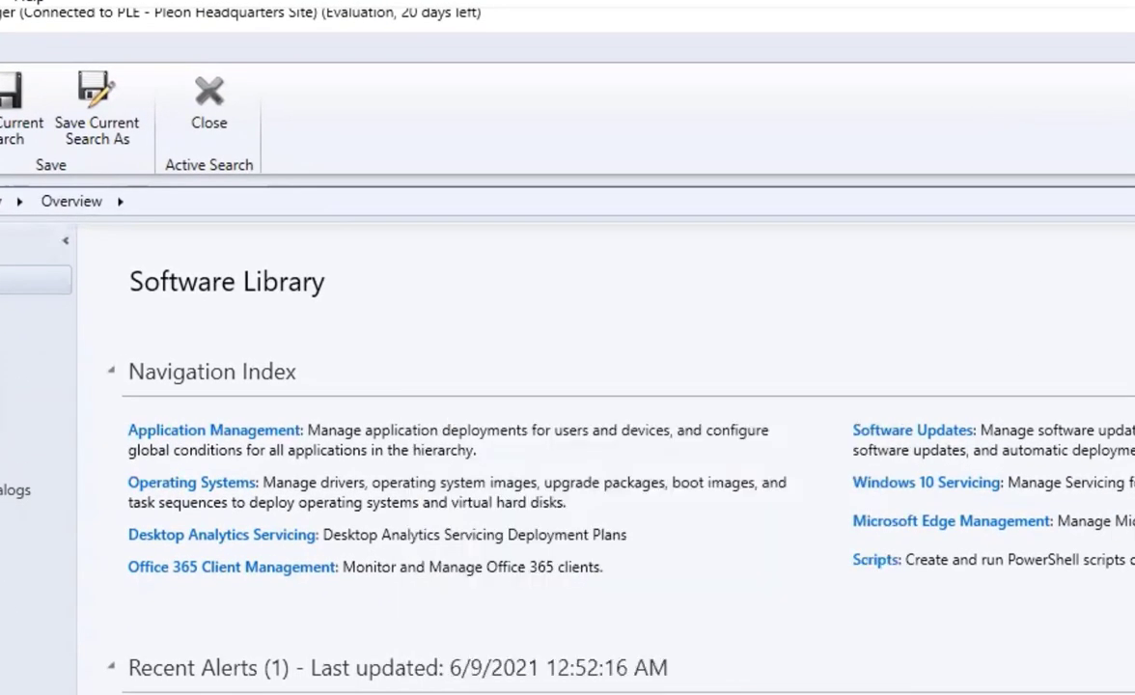
left_click(39, 370)
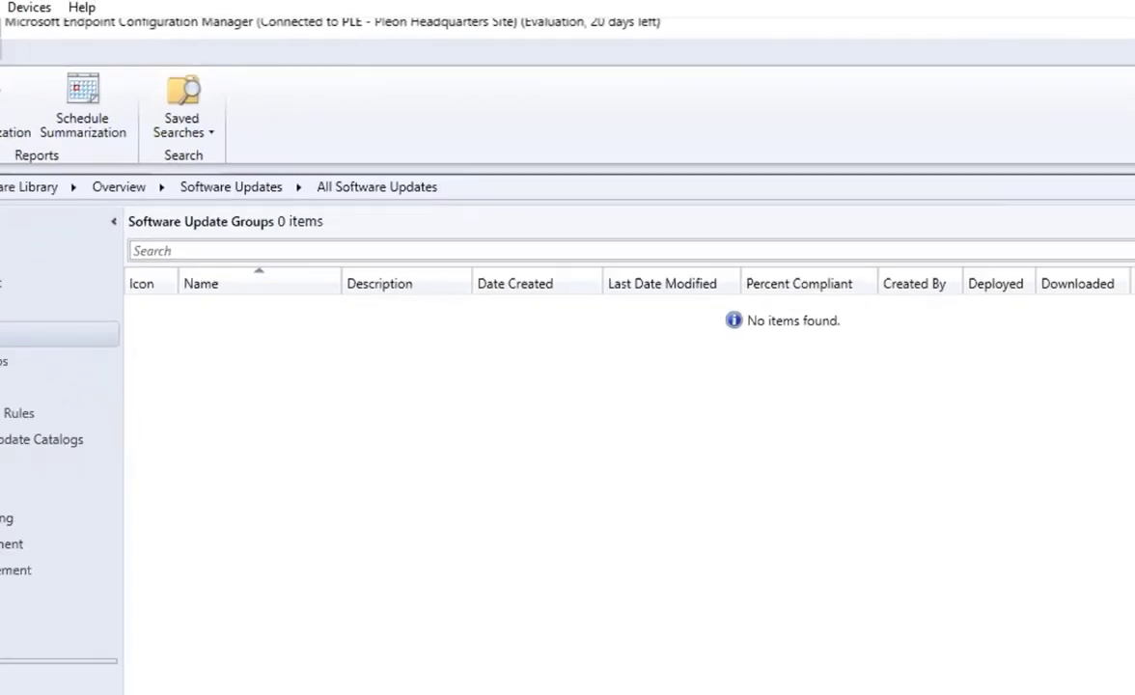
Open the wsyncmgr log from the Logs folder and inspect the earlier sync failure entry about the WSUS update source.
left_click(157, 618)
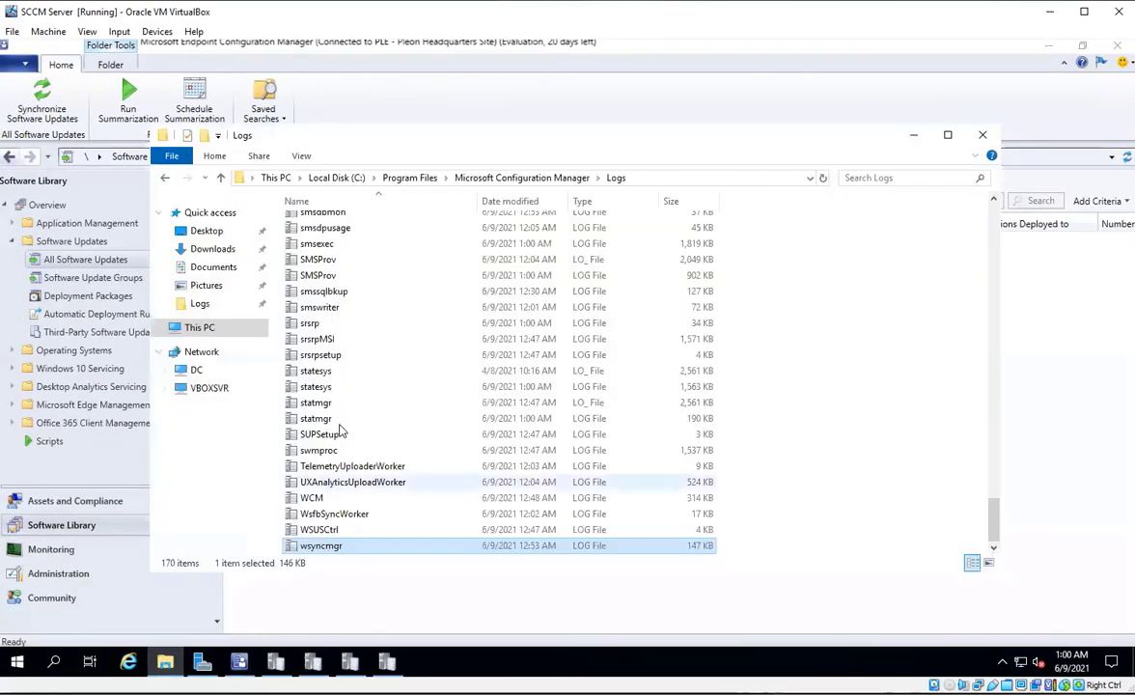
double_click(332, 544)
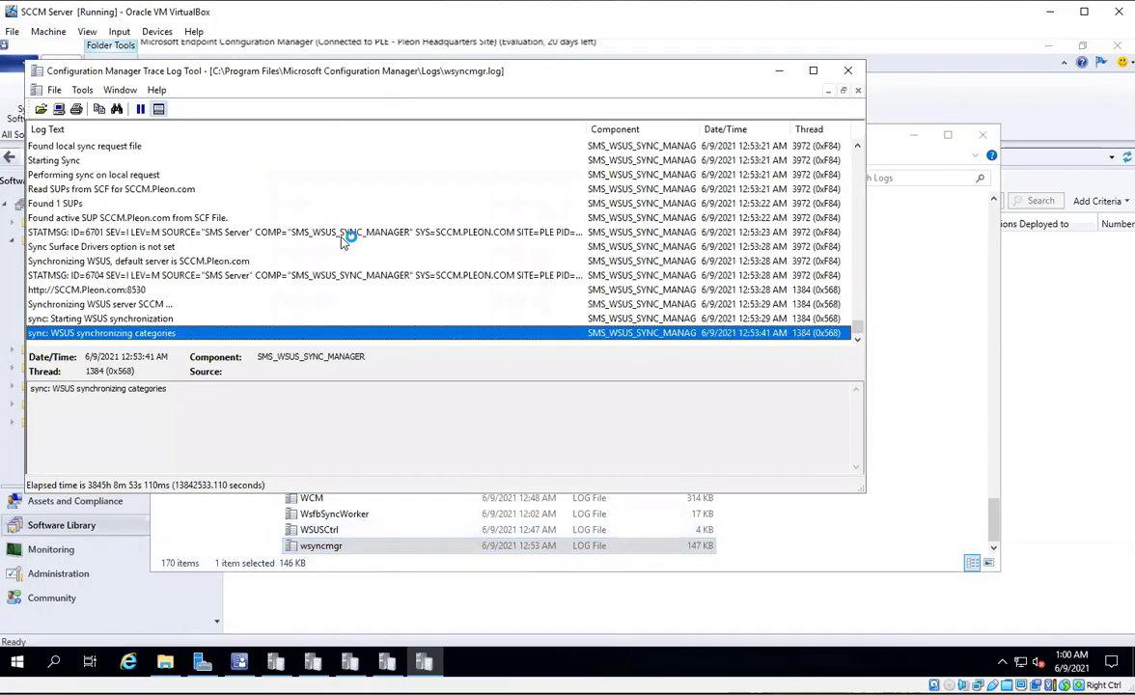
scroll(342, 241, "up", 15)
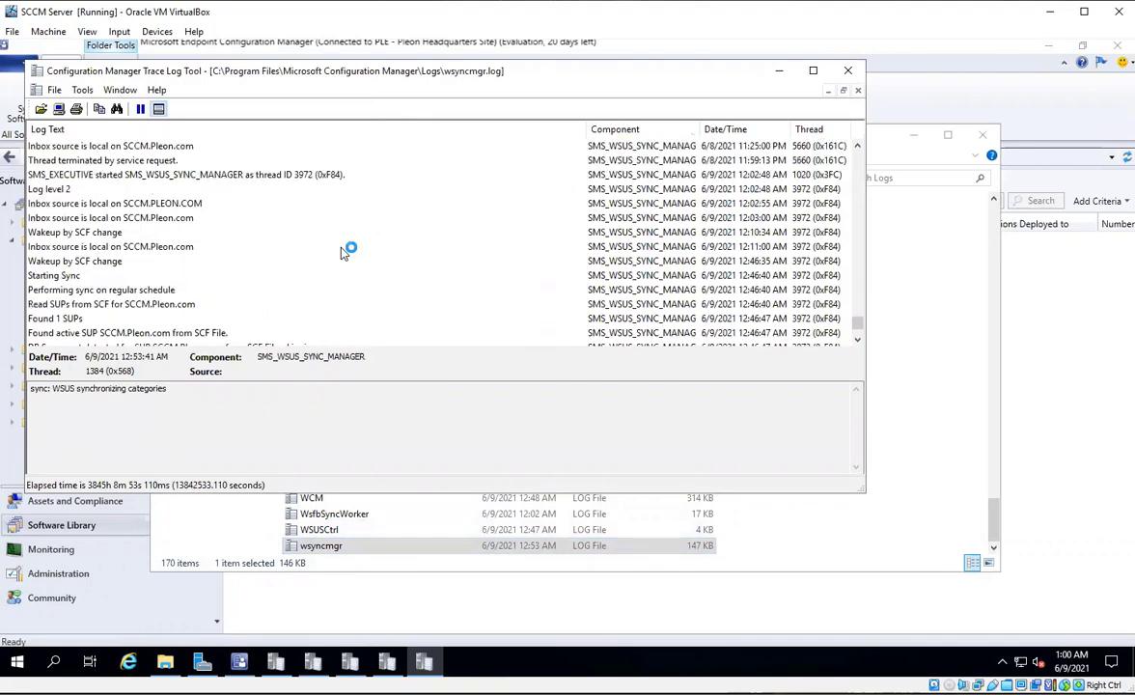
scroll(340, 254, "up", 20)
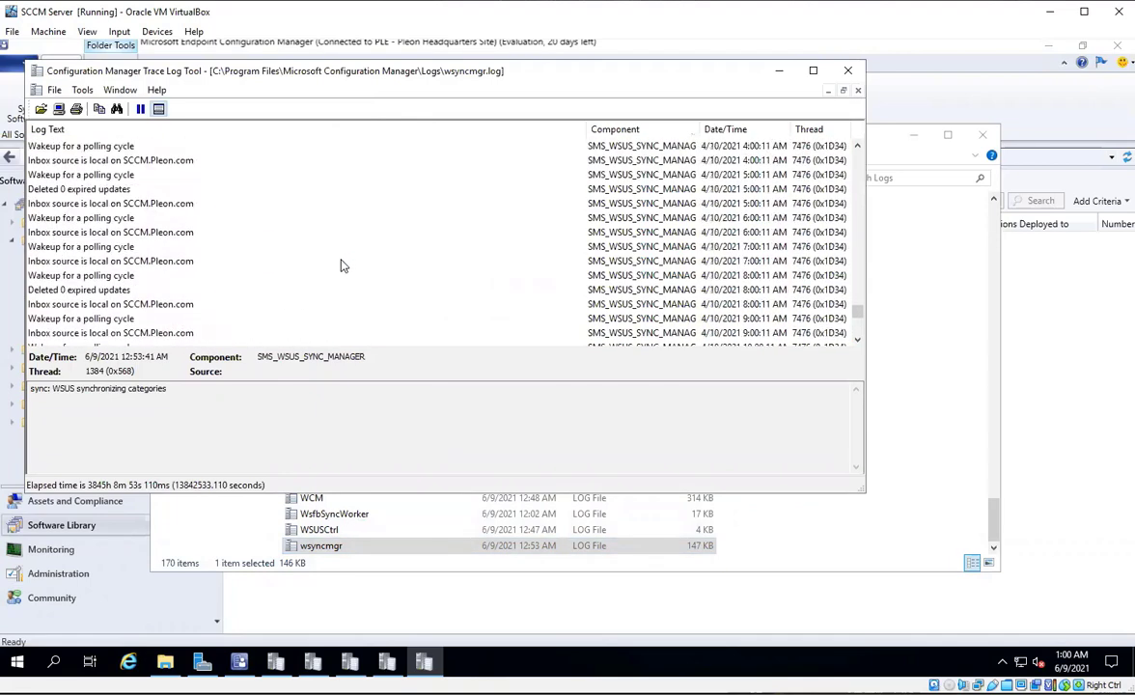
scroll(340, 260, "down", 20)
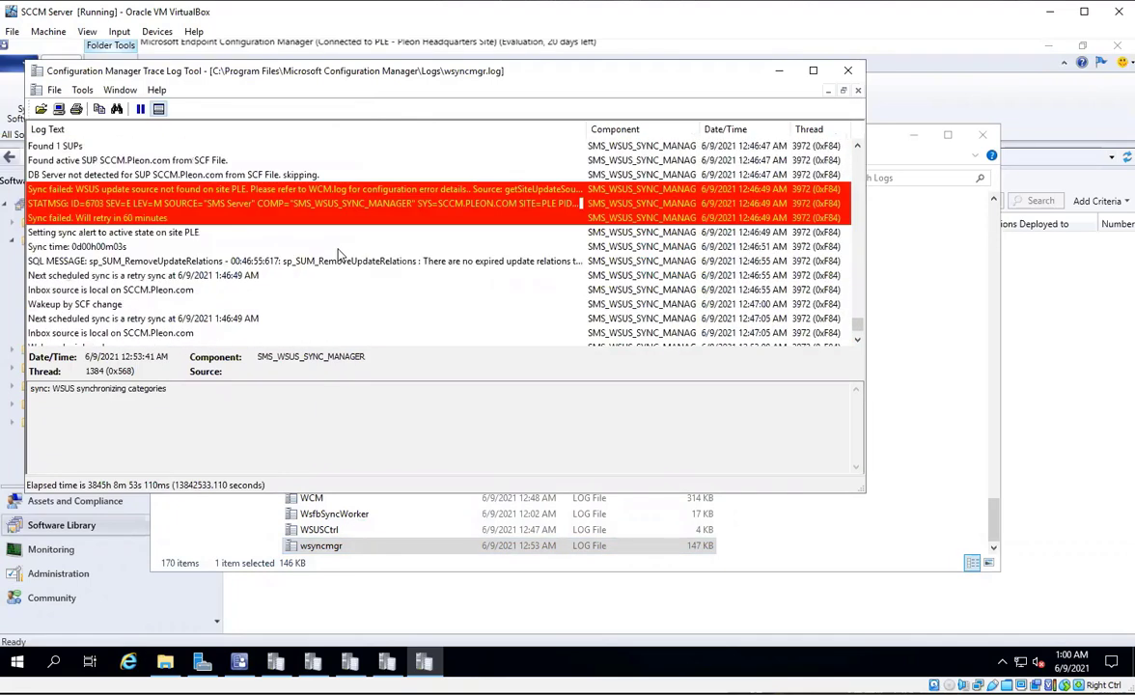
scroll(337, 256, "up", 4)
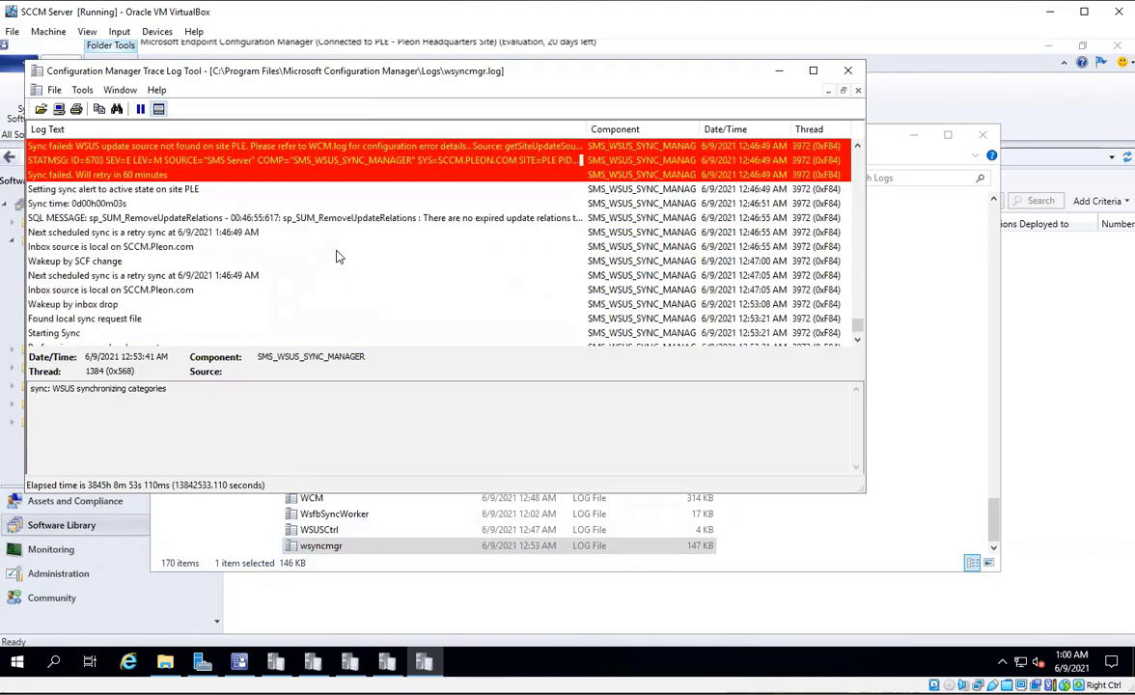
scroll(324, 244, "up", 2)
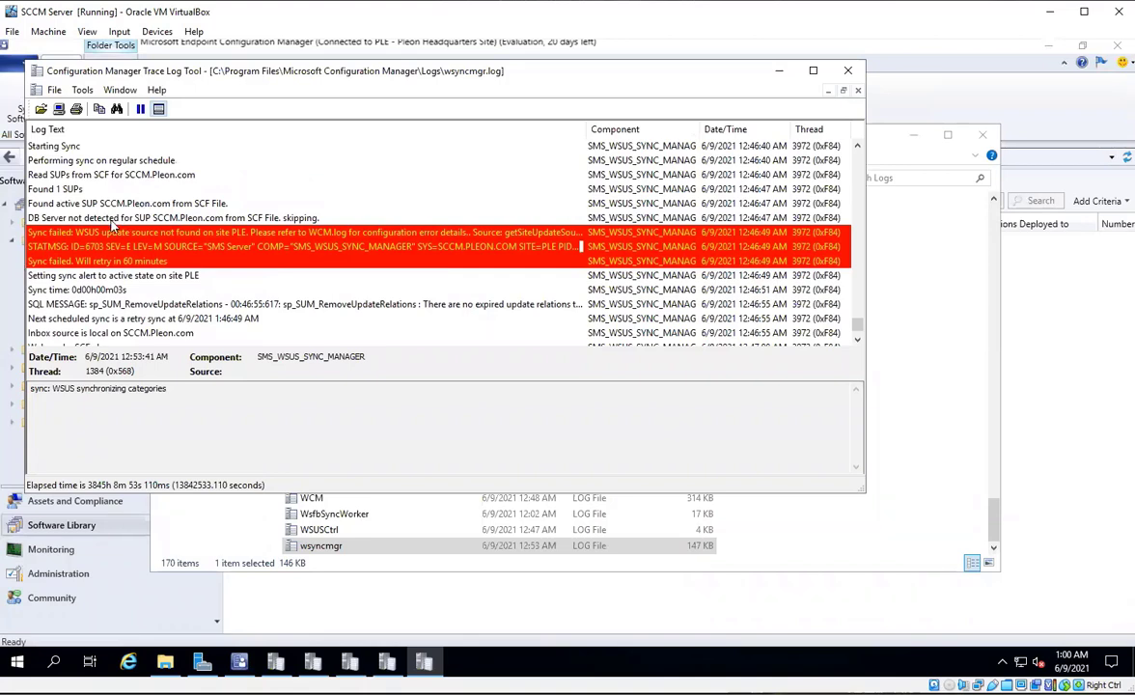
left_click(98, 234)
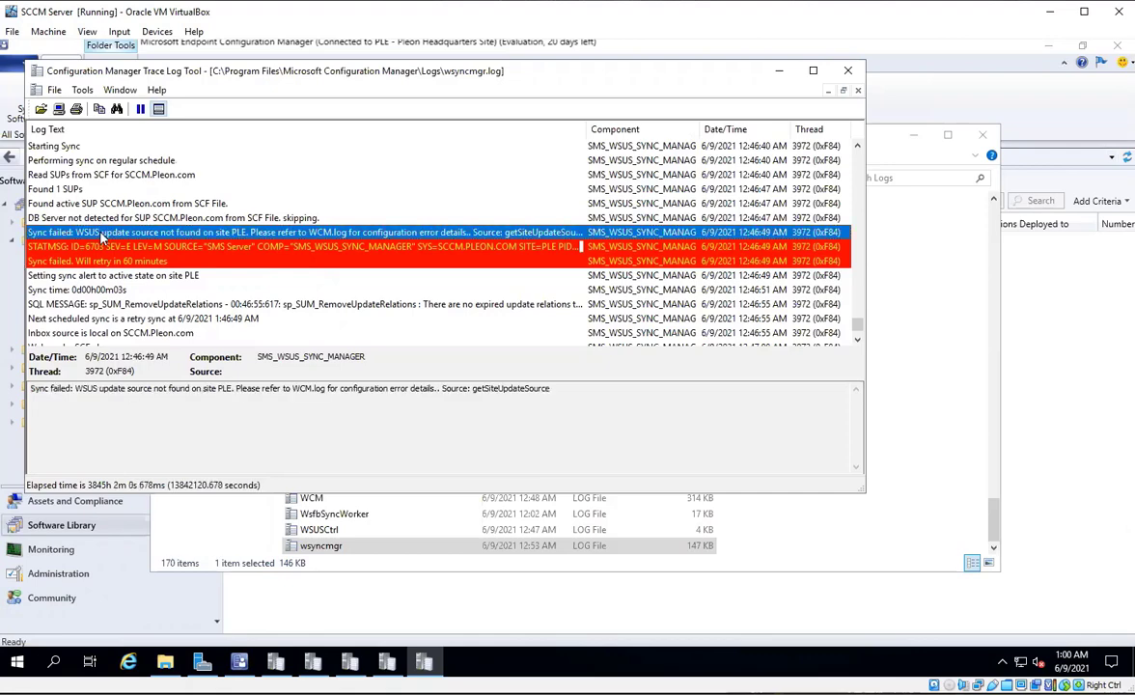
Follow the wsyncmgr log to its newest entries and inspect the WSUS category synchronization entry.
scroll(105, 266, "down", 3)
scroll(109, 278, "up", 1)
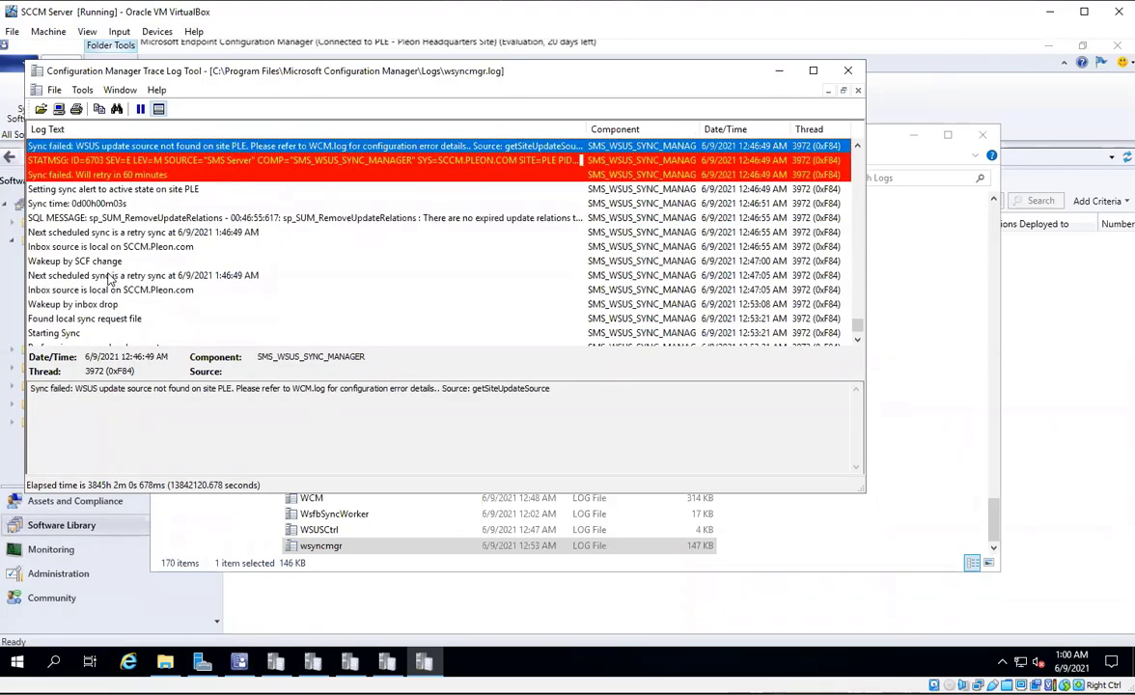
scroll(111, 290, "down", 2)
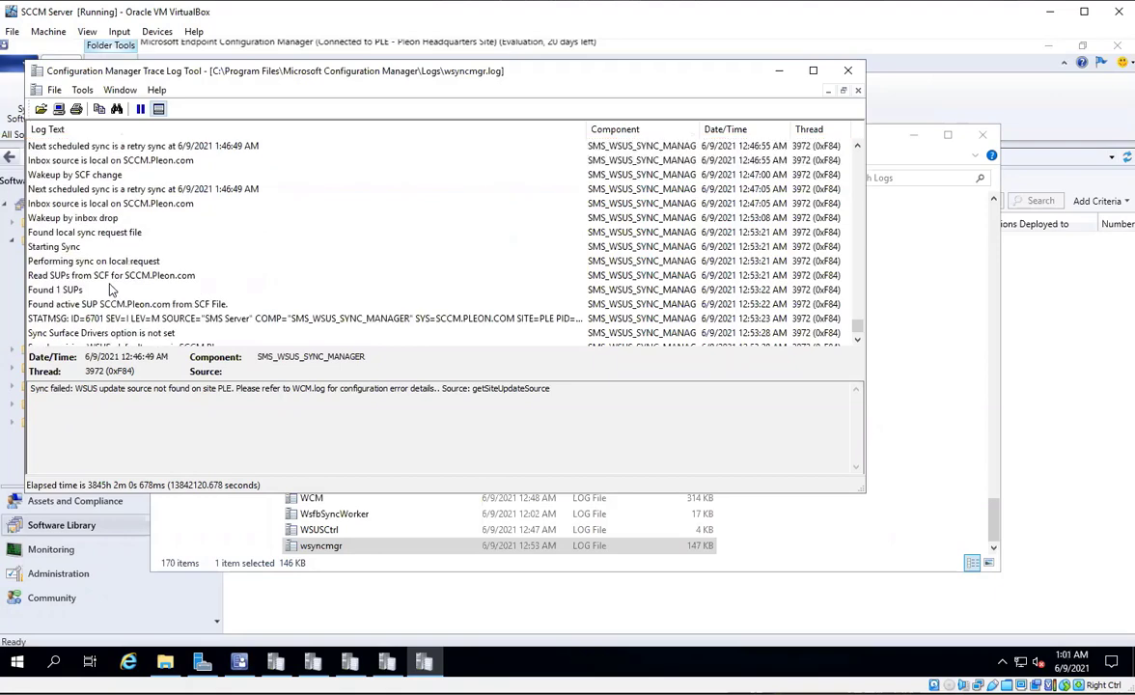
scroll(87, 294, "down", 2)
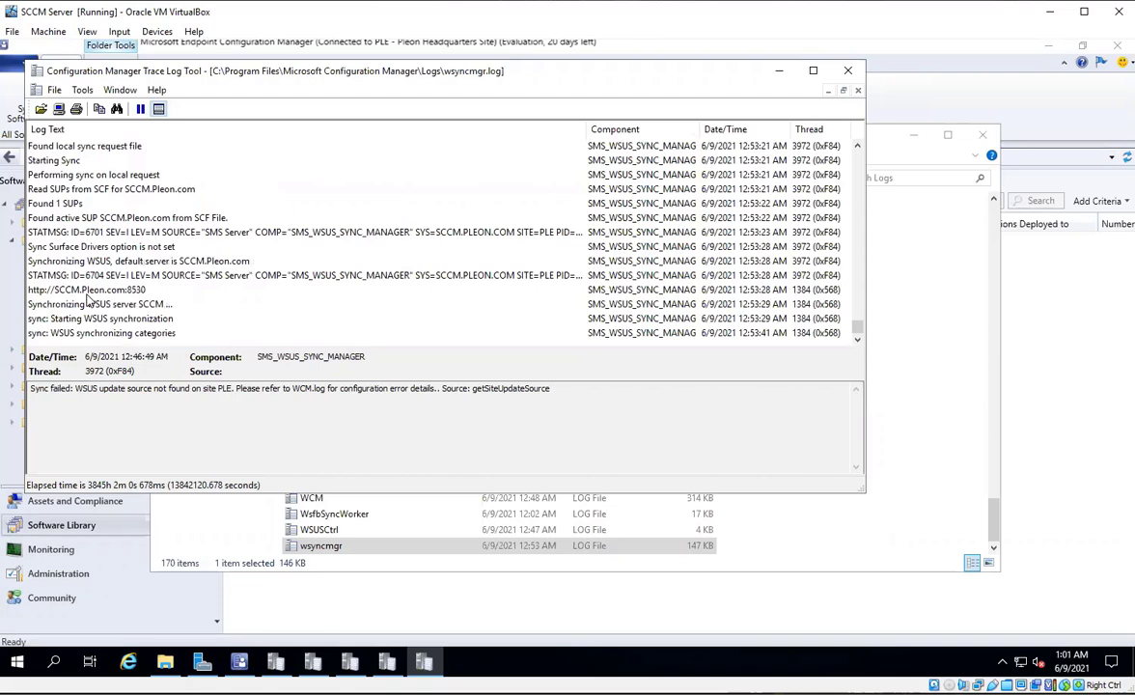
left_click(104, 333)
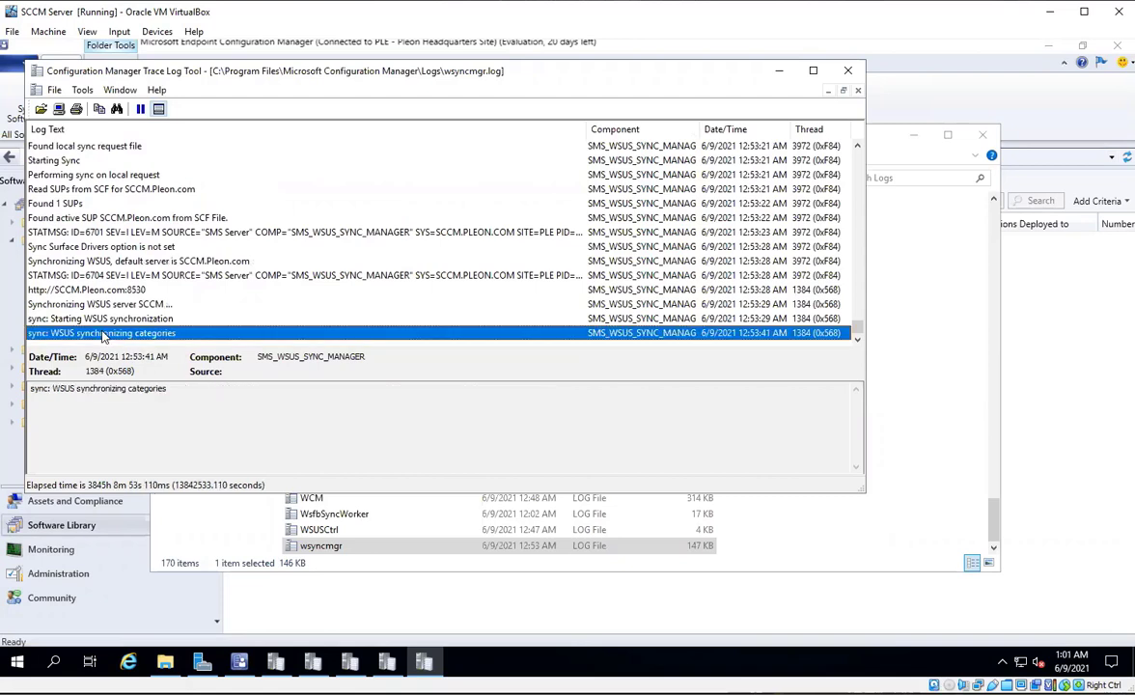
left_click(123, 419)
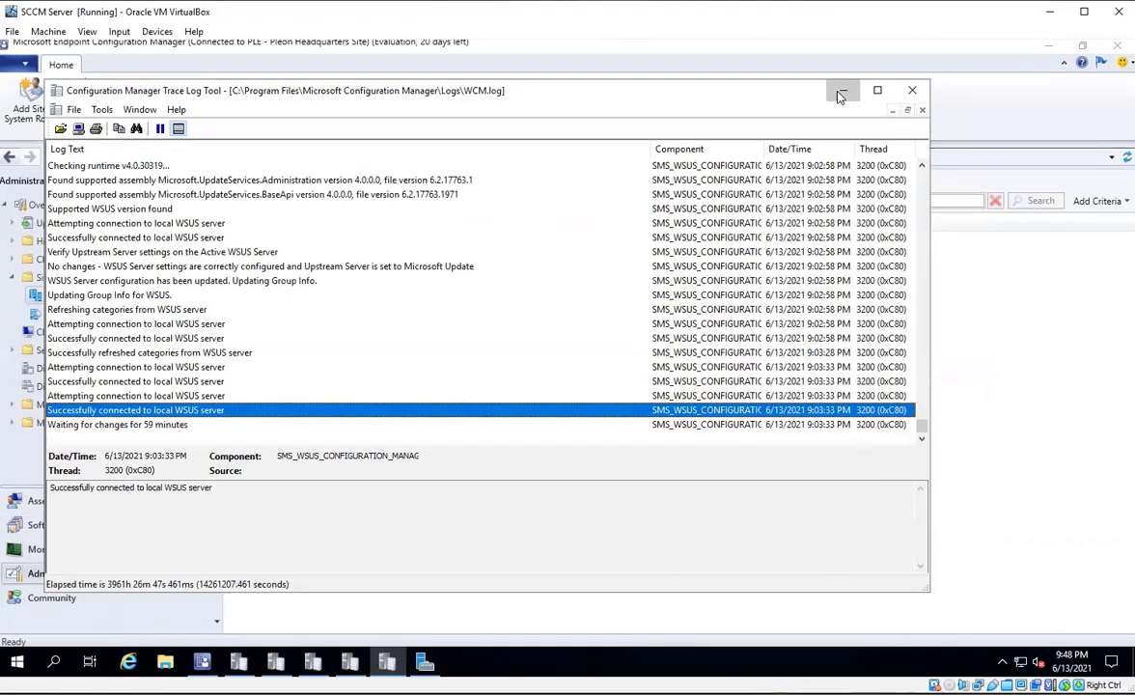
Open the Software Update Point component properties of the PLE primary site and display its products list.
left_click(838, 81)
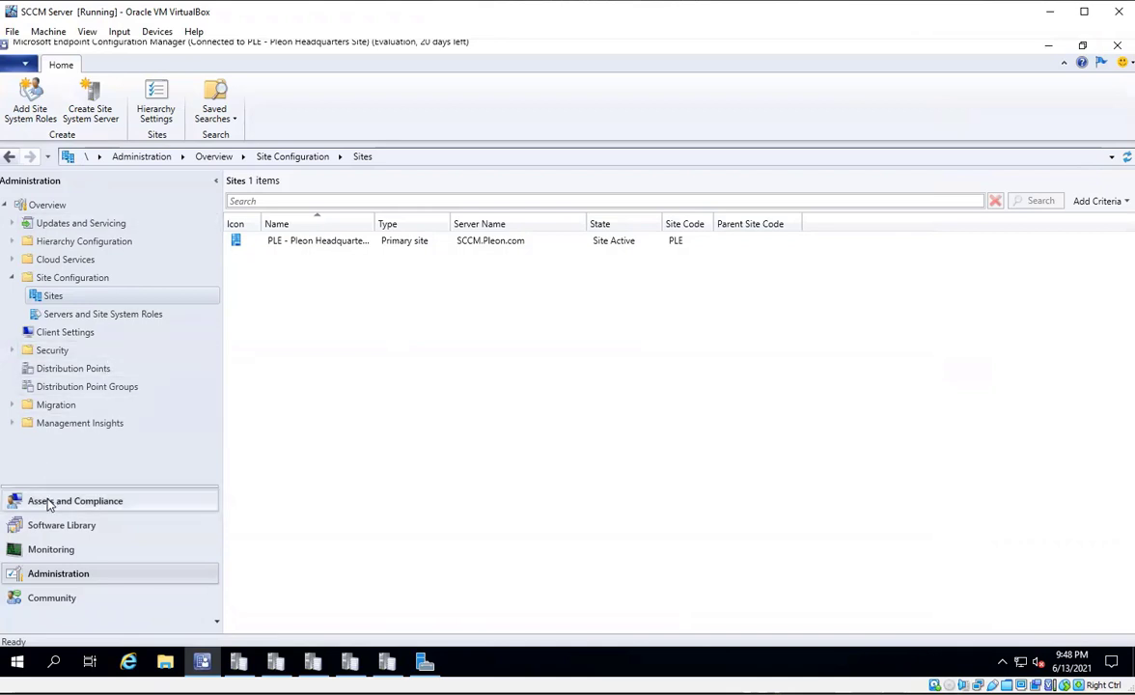
right_click(331, 243)
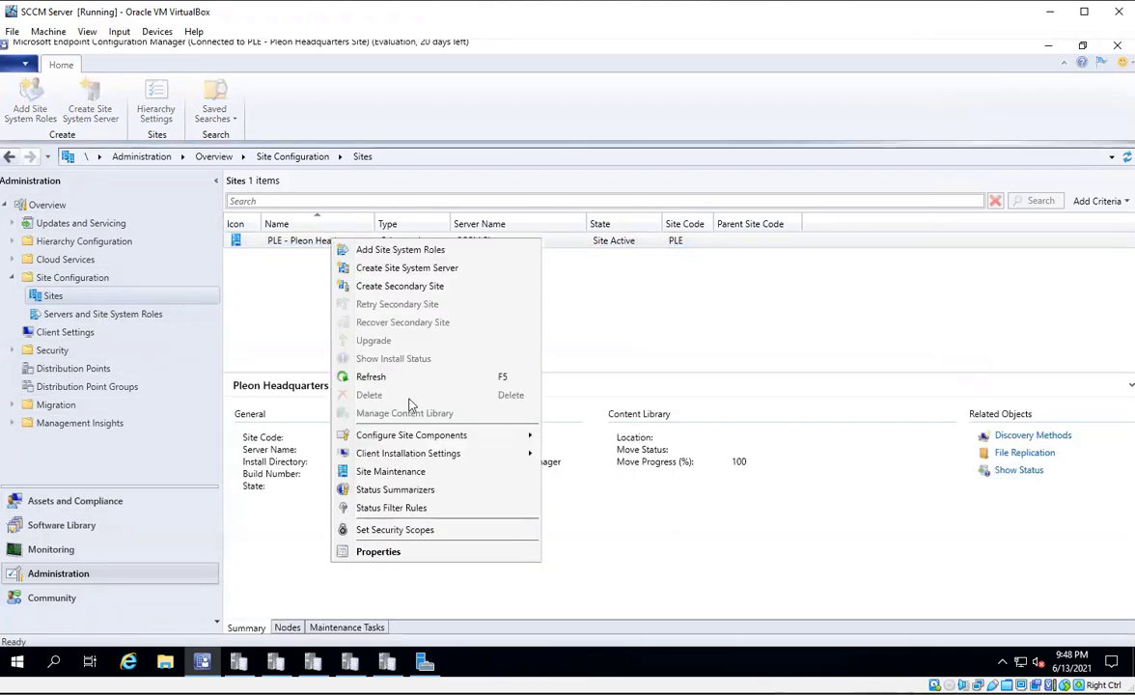
mouse_move(512, 452)
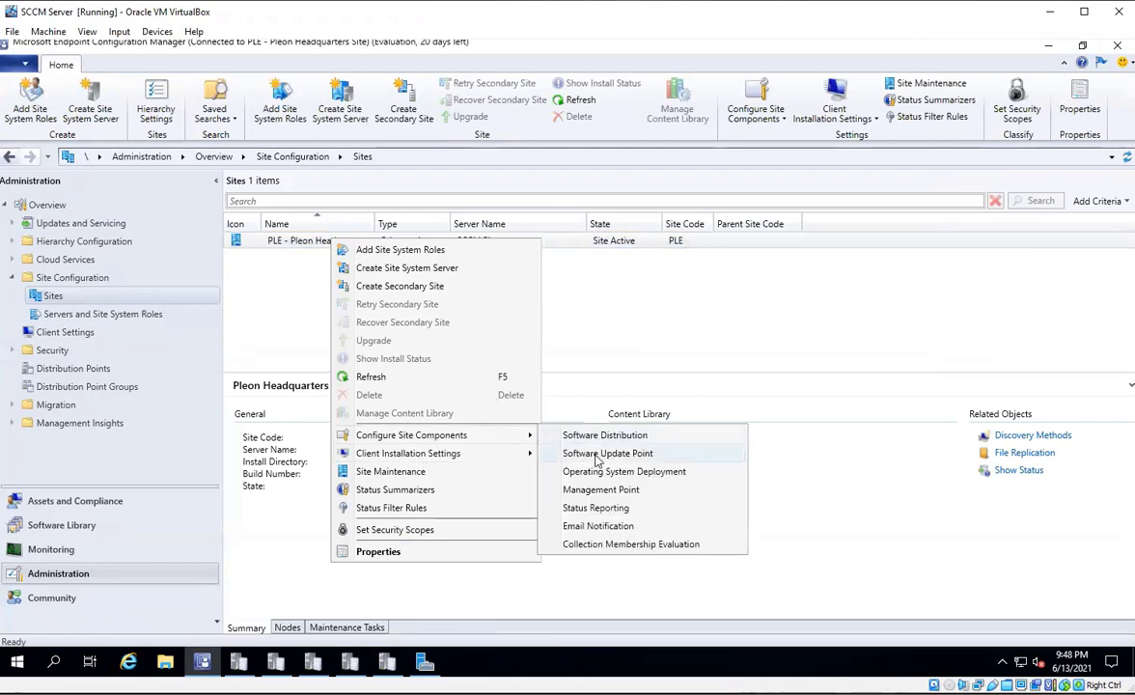
left_click(596, 456)
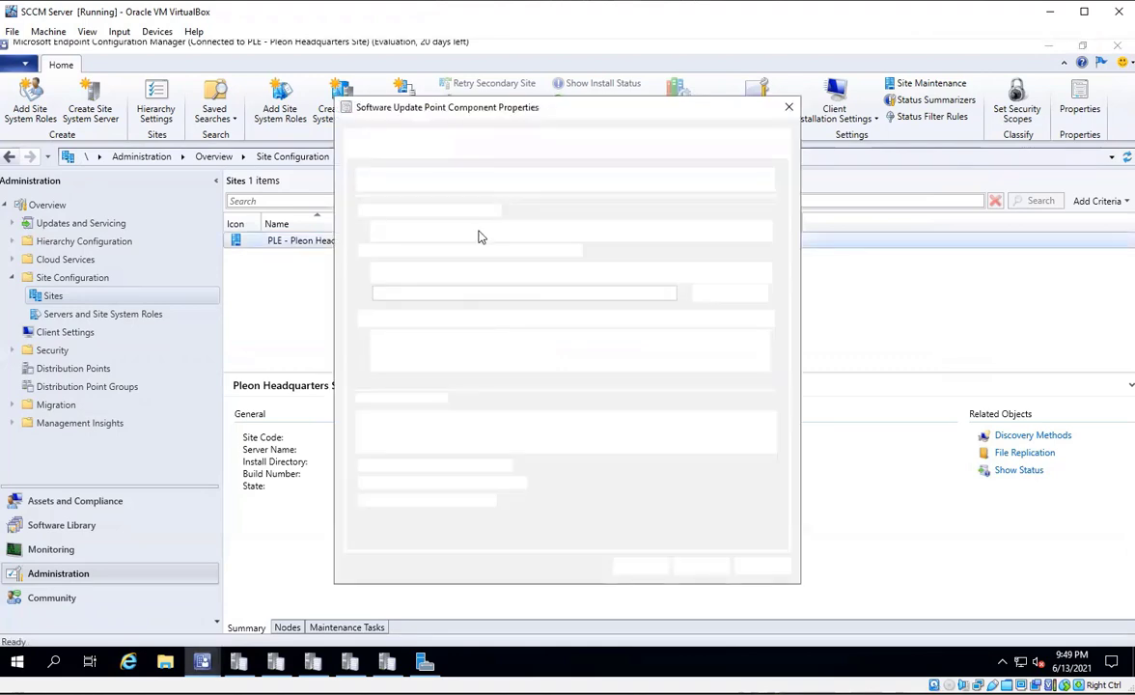
left_click(536, 150)
Review the available update products, from Windows Server and Windows entries back to Office and Microsoft Azure, and check the selected update classifications.
scroll(540, 328, "down", 10)
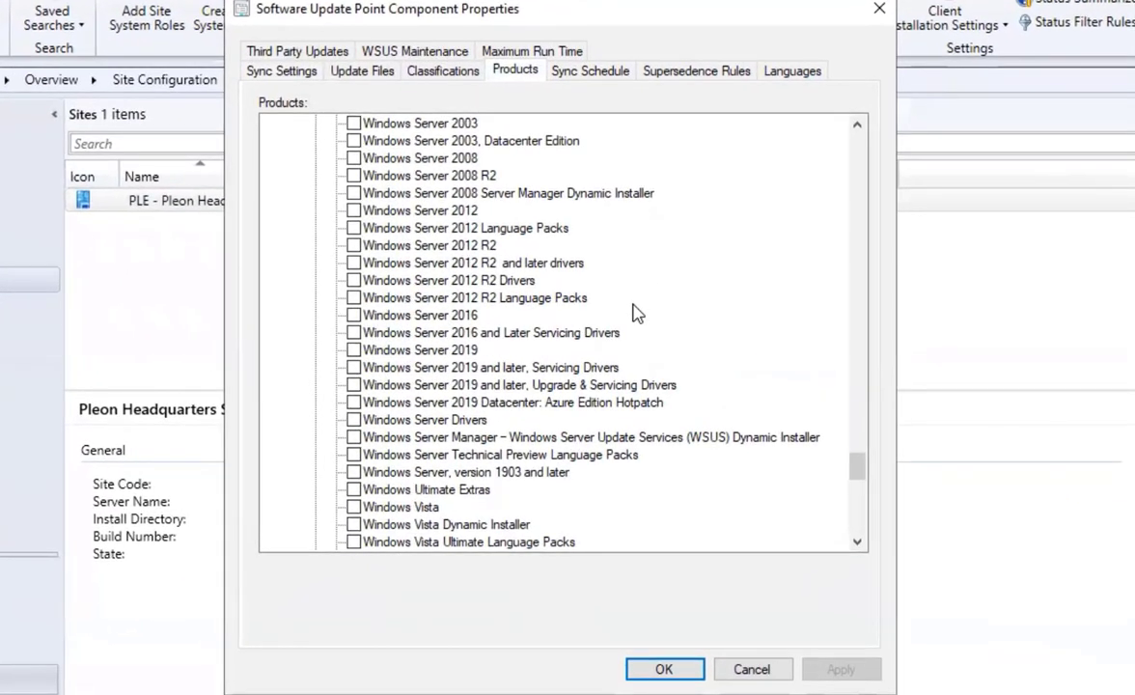
scroll(579, 319, "up", 20)
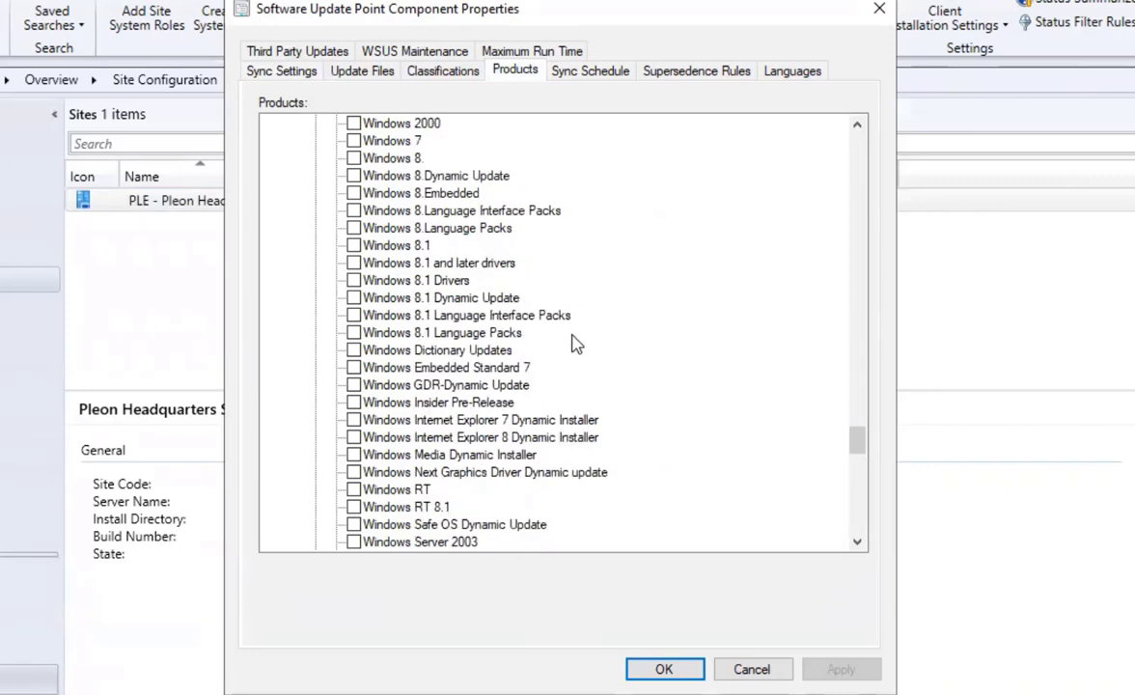
scroll(577, 347, "up", 4)
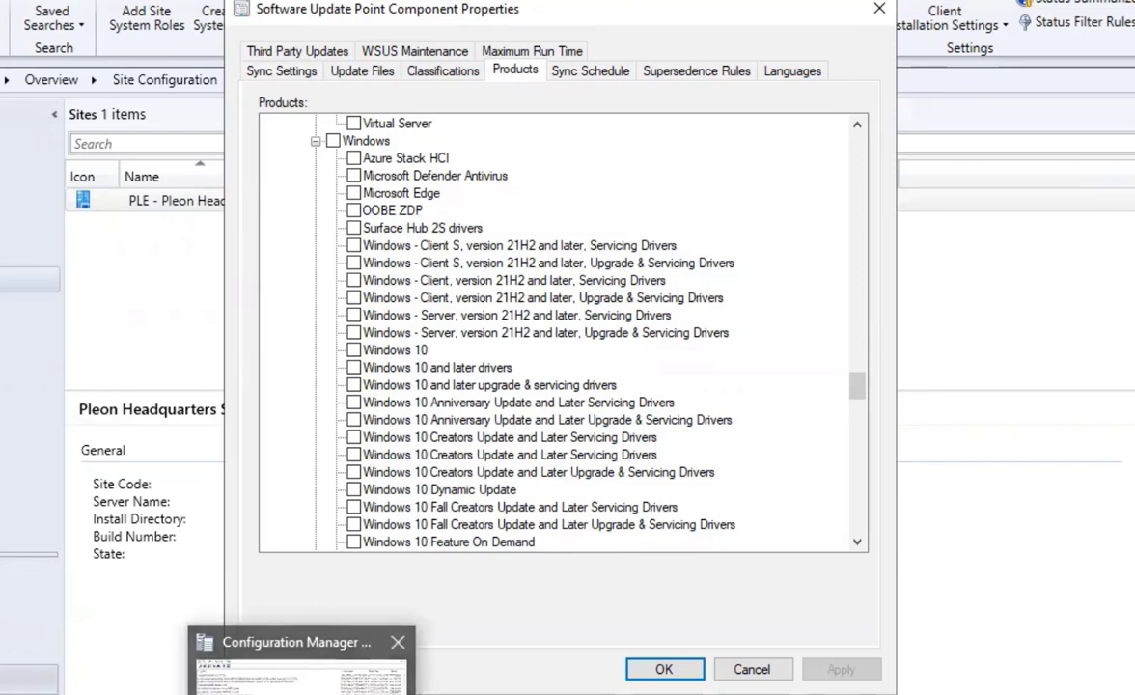
scroll(579, 497, "up", 10)
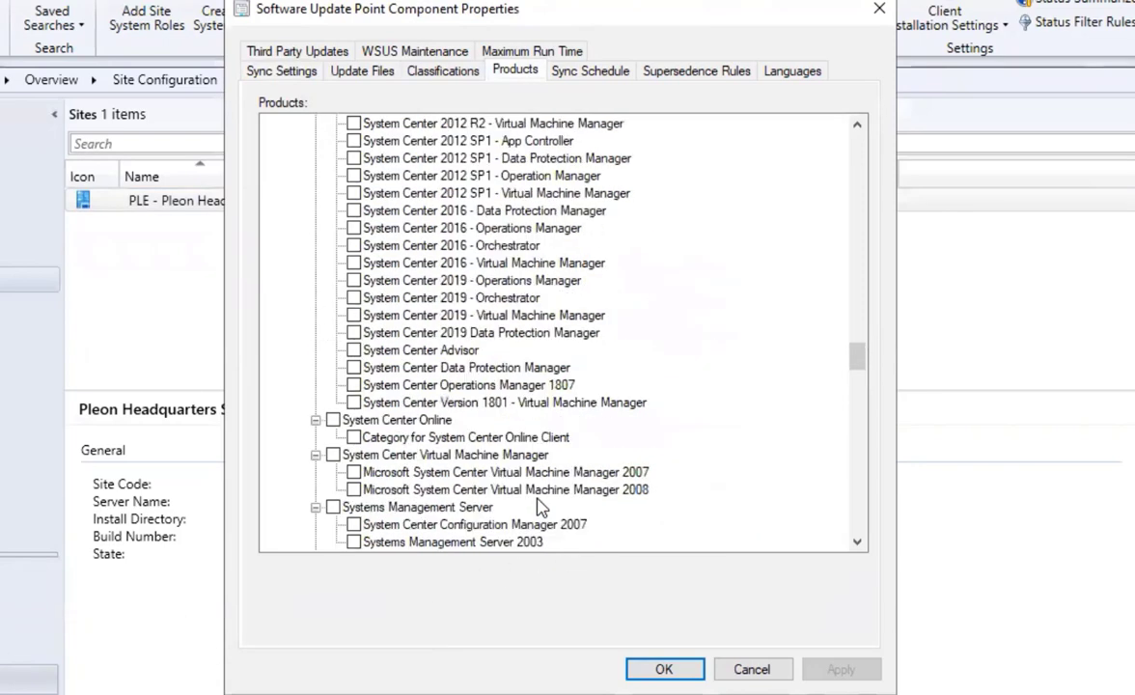
scroll(483, 324, "up", 20)
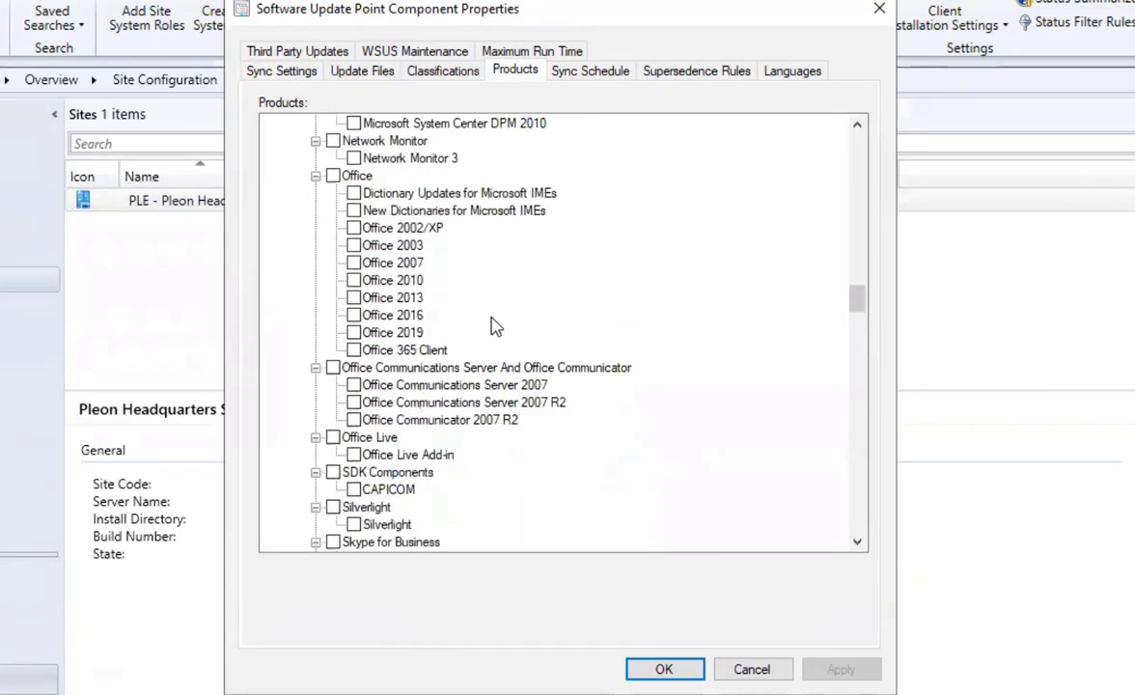
scroll(482, 333, "up", 20)
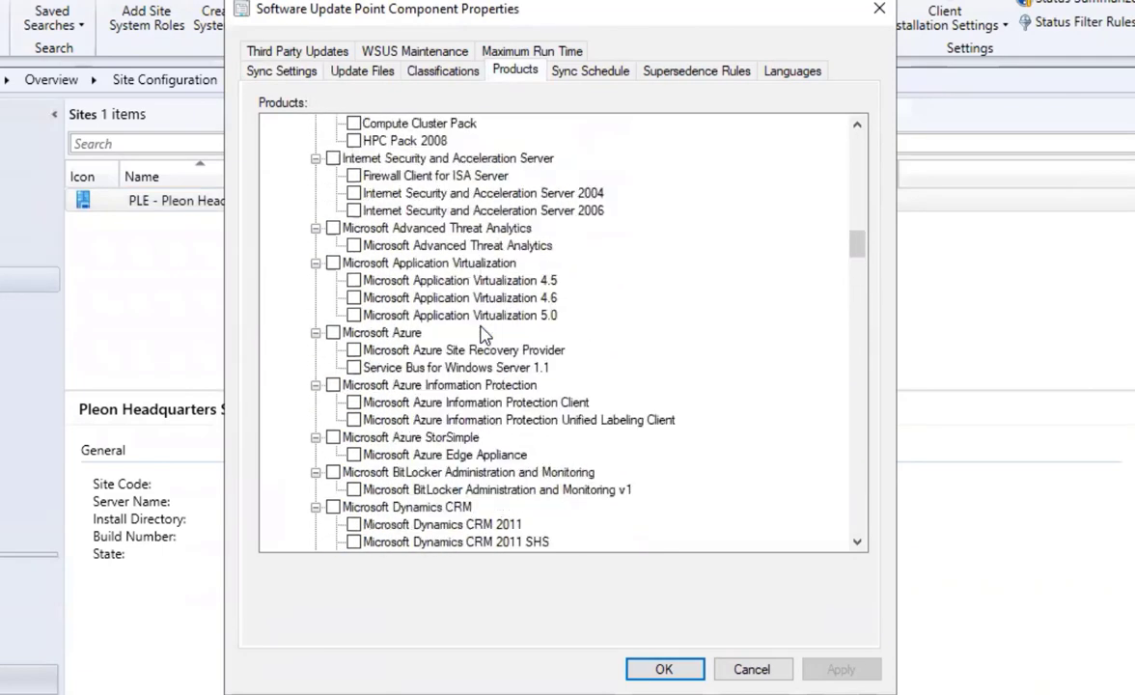
scroll(502, 300, "up", 10)
left_click(442, 71)
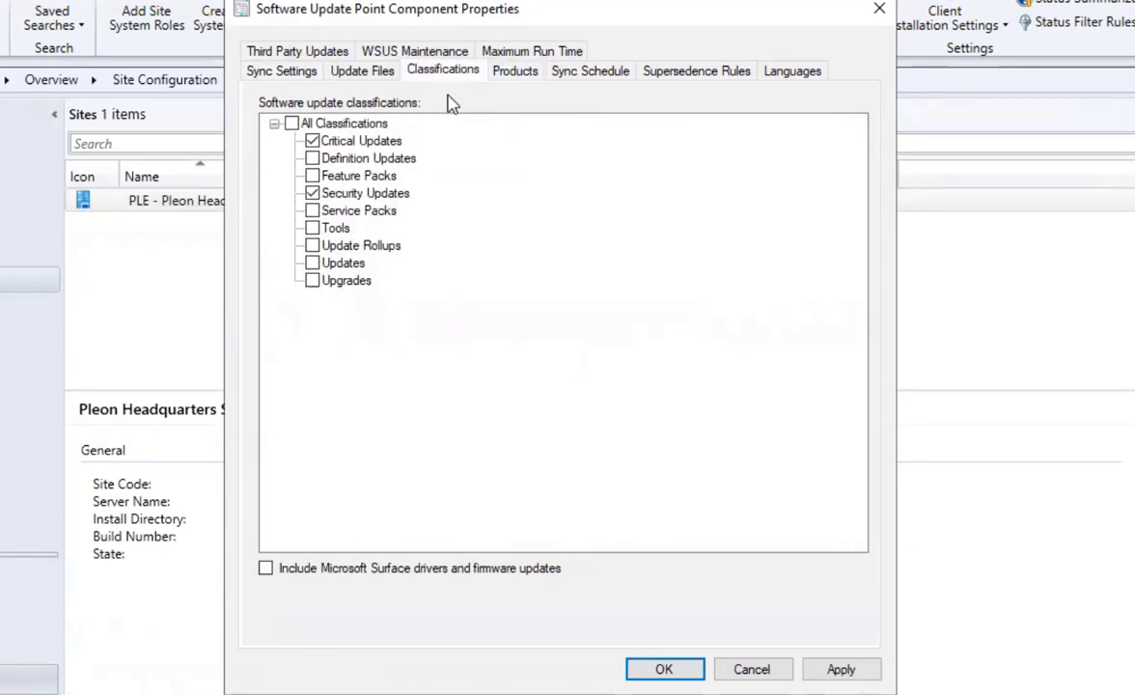
Select Windows 10 as a product to synchronize, then apply and close the software update point properties.
left_click(514, 72)
scroll(421, 386, "down", 1)
scroll(434, 405, "up", 10)
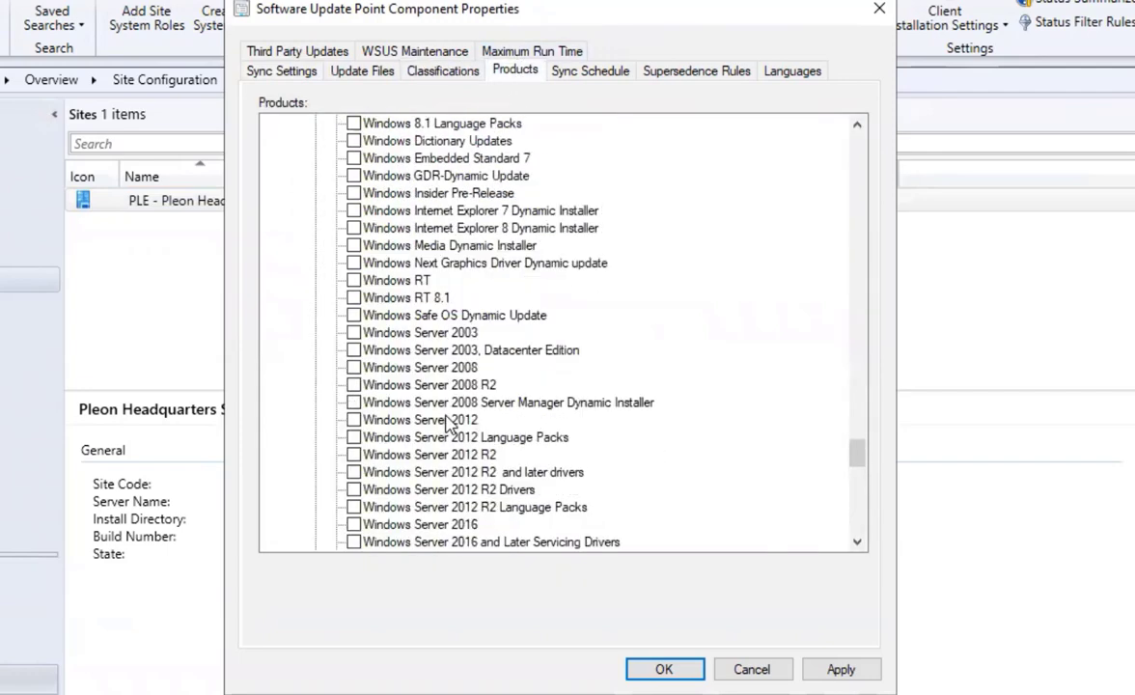
scroll(446, 424, "up", 11)
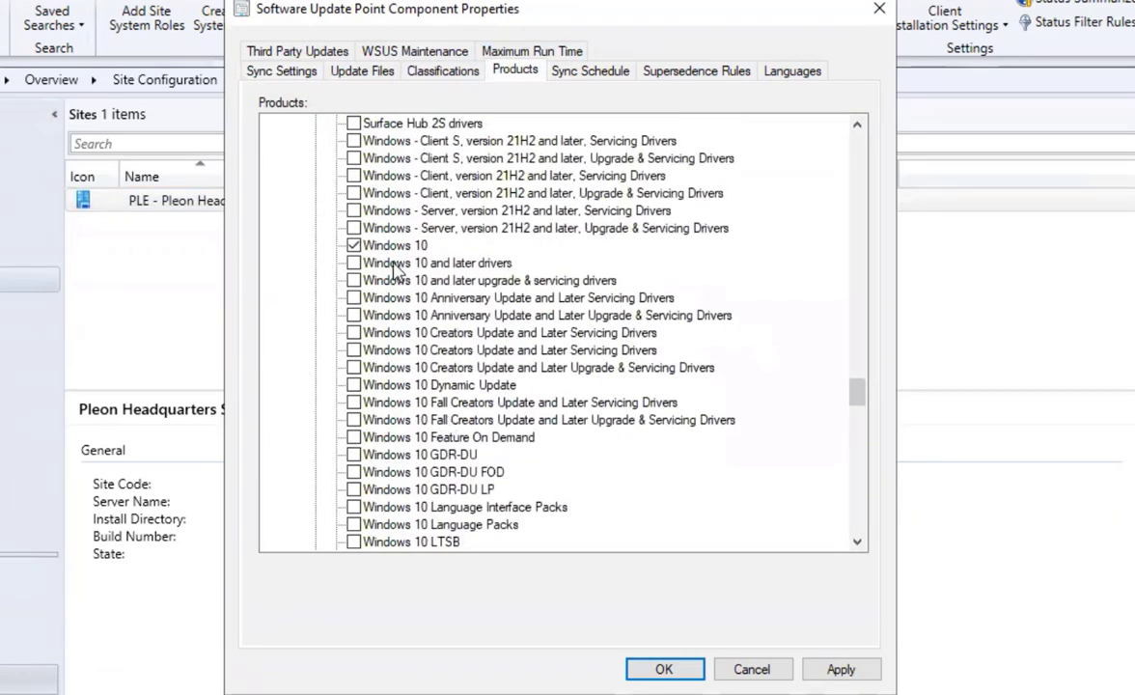
left_click(357, 243)
scroll(396, 282, "up", 5)
scroll(396, 282, "down", 5)
left_click(862, 673)
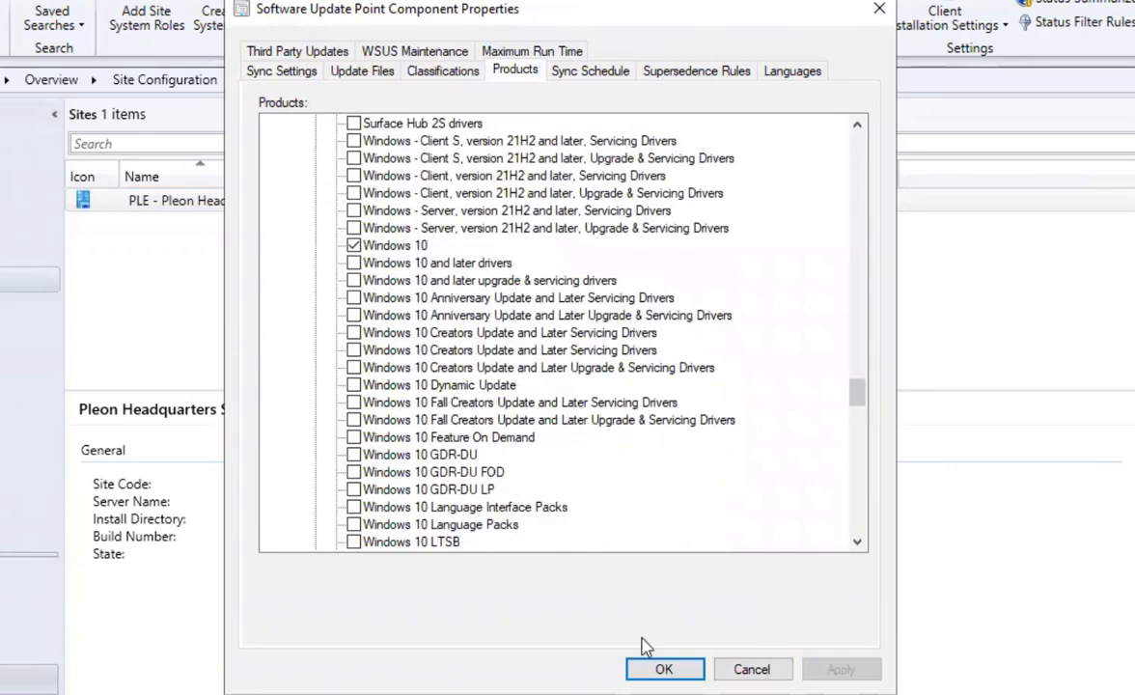
left_click(658, 668)
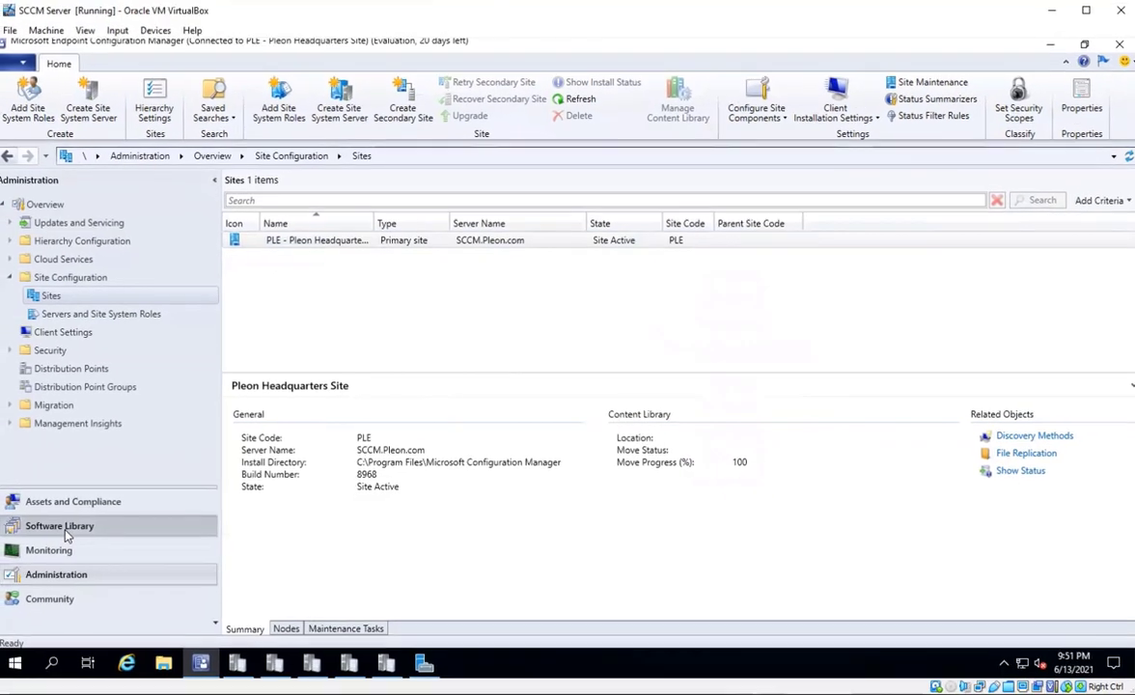
Start a site-wide synchronization for All Software Updates in the Software Library and confirm it.
left_click(64, 527)
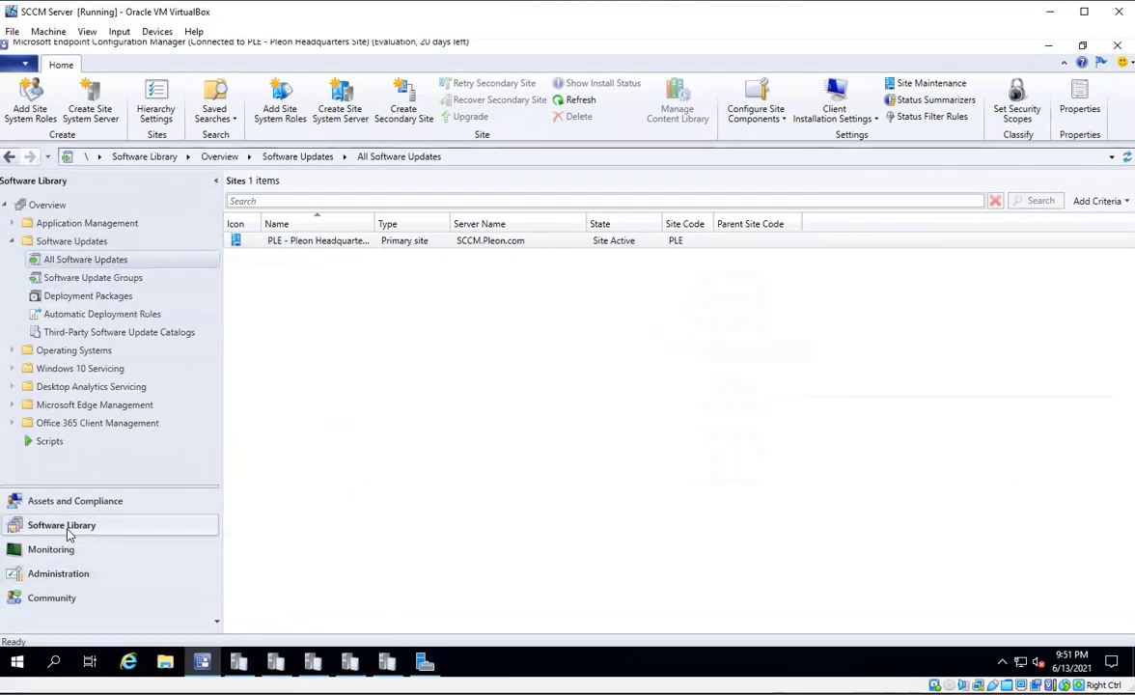
left_click(73, 262)
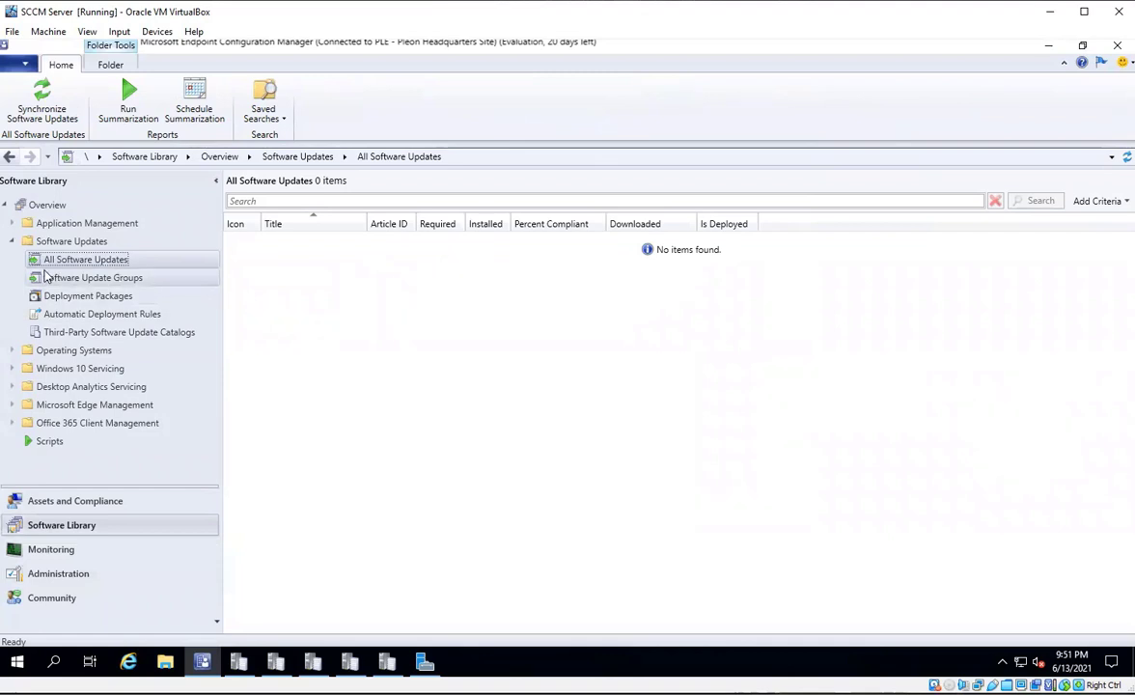
right_click(75, 262)
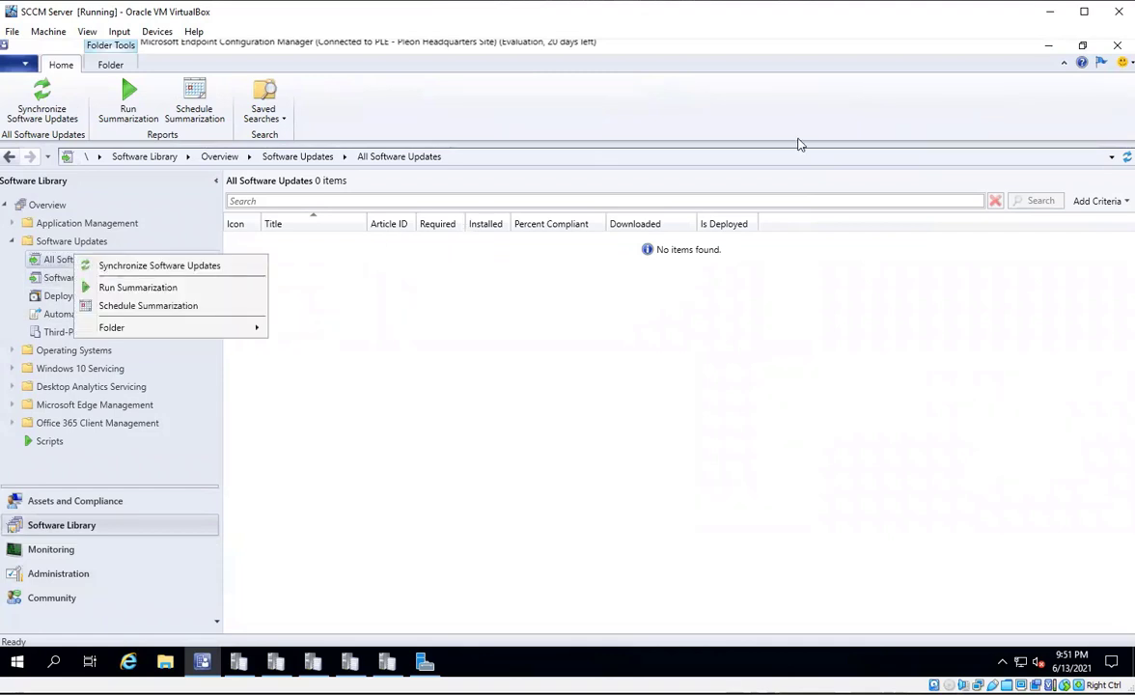
left_click(190, 273)
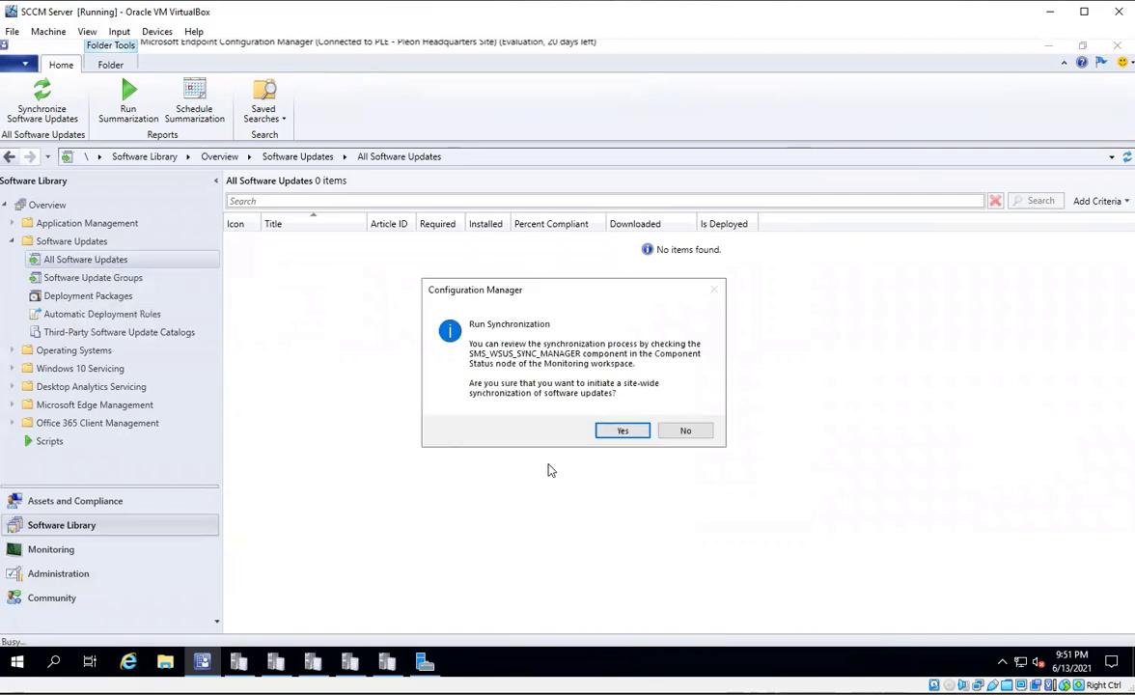
left_click(621, 431)
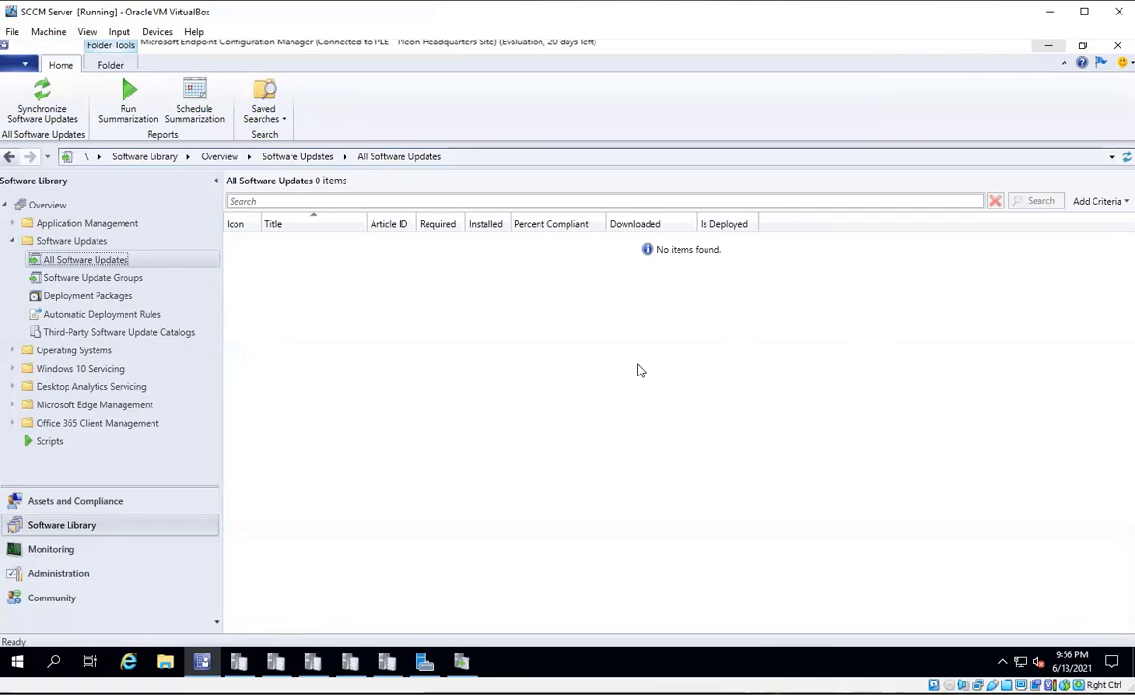
Bring up the wsyncmgr log and inspect the inbox drop wakeup, Starting Sync and Read SUPs entries of the new synchronization.
left_click(273, 661)
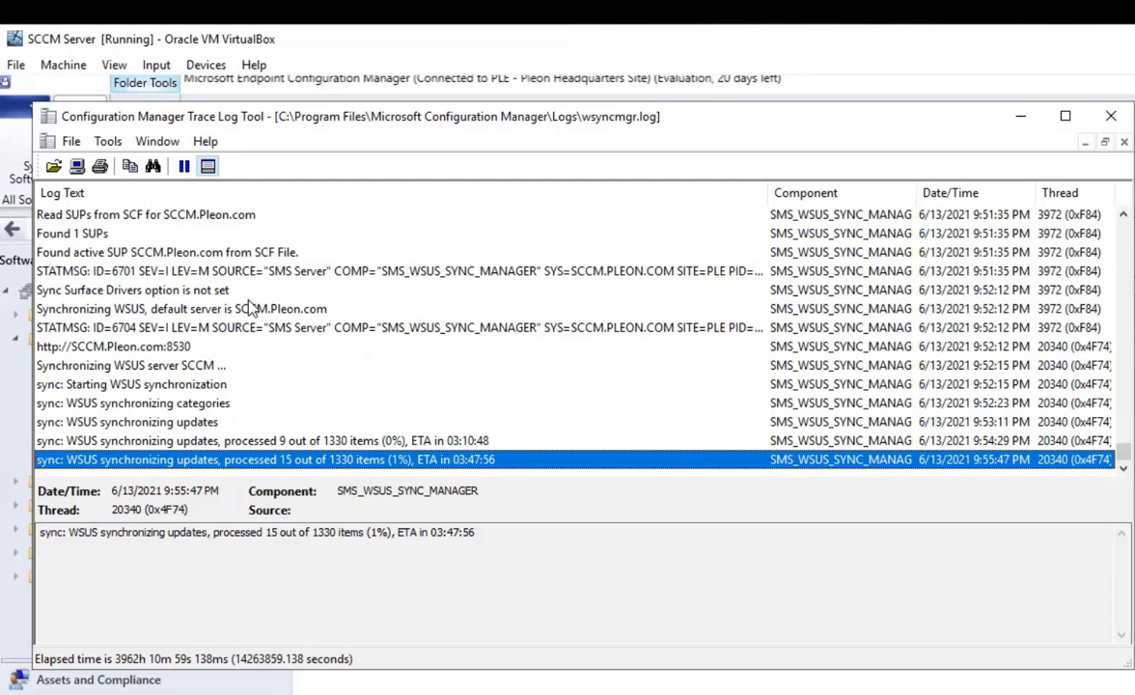
scroll(120, 311, "up", 2)
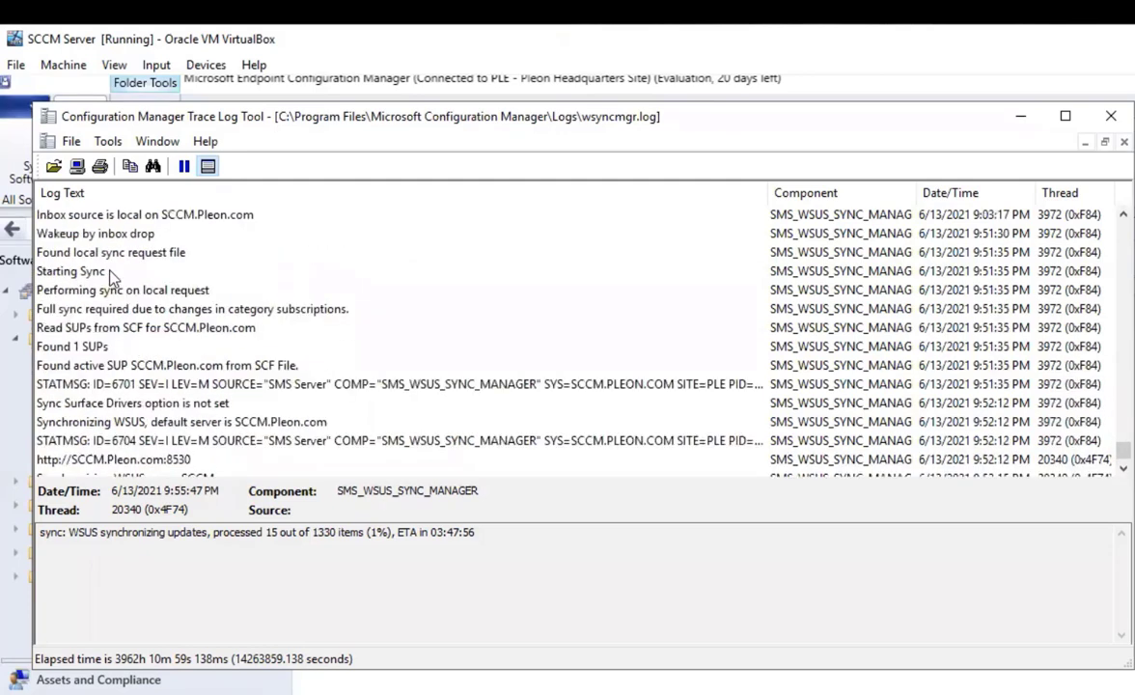
scroll(107, 270, "up", 1)
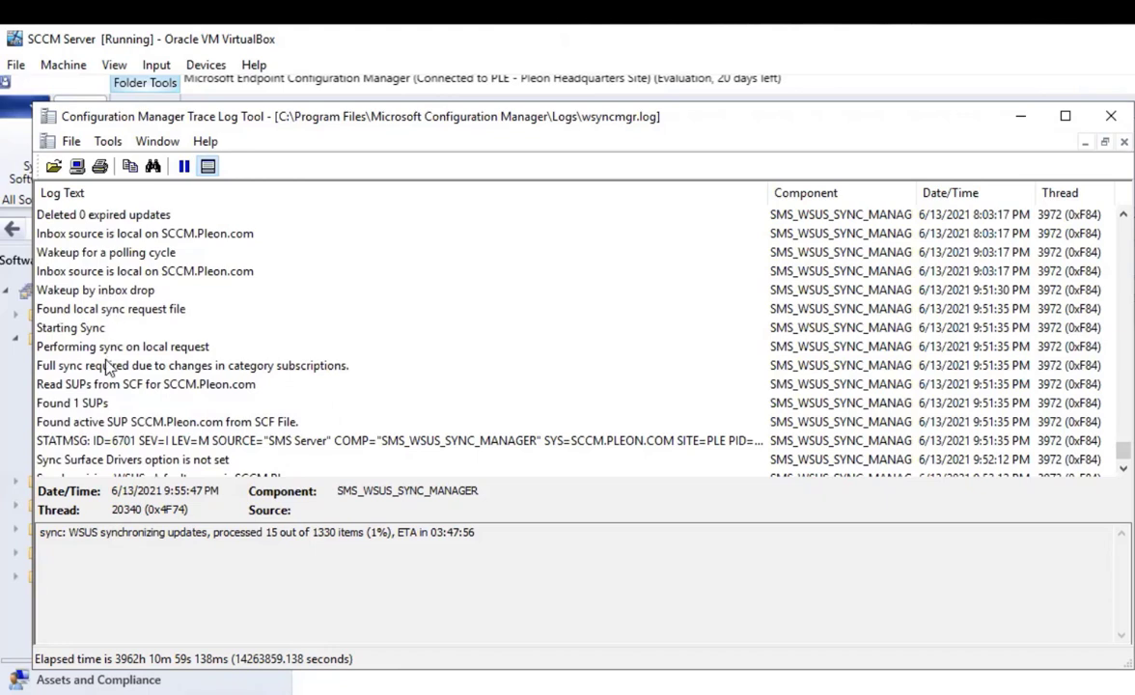
left_click(86, 289)
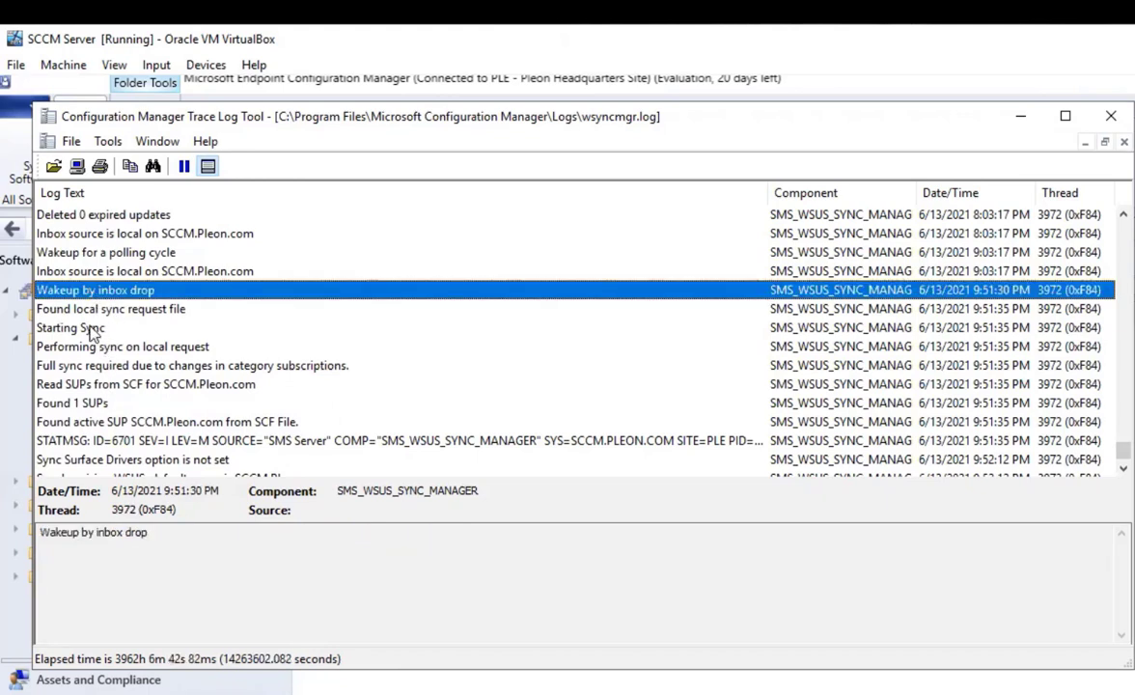
left_click(92, 330)
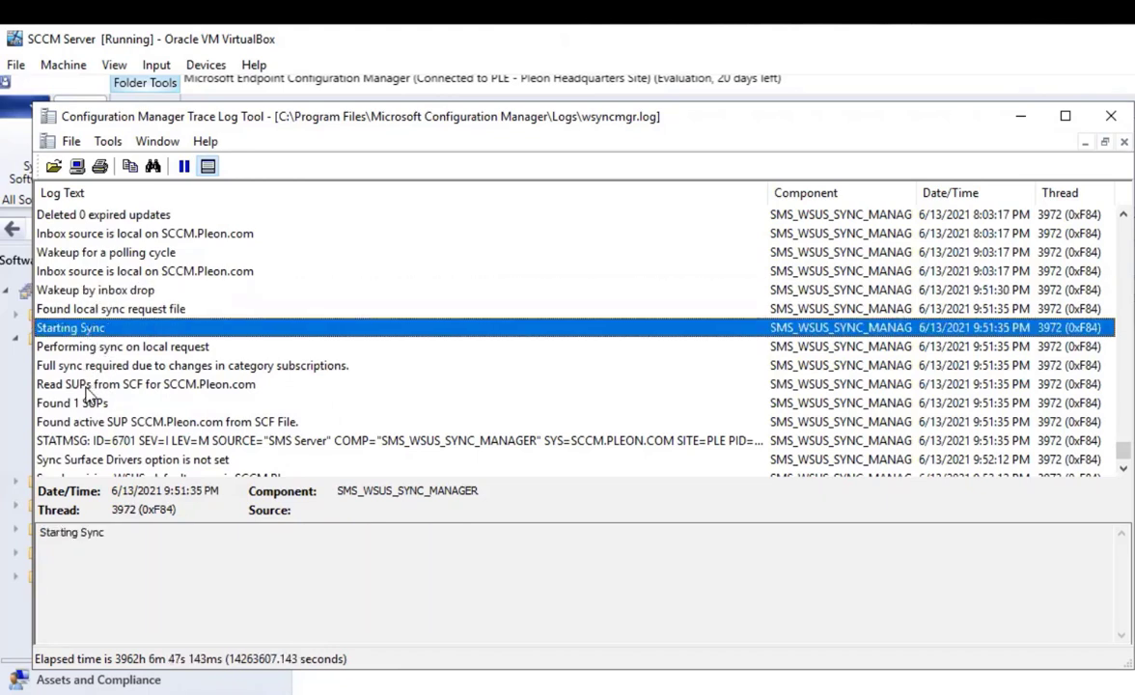
left_click(88, 386)
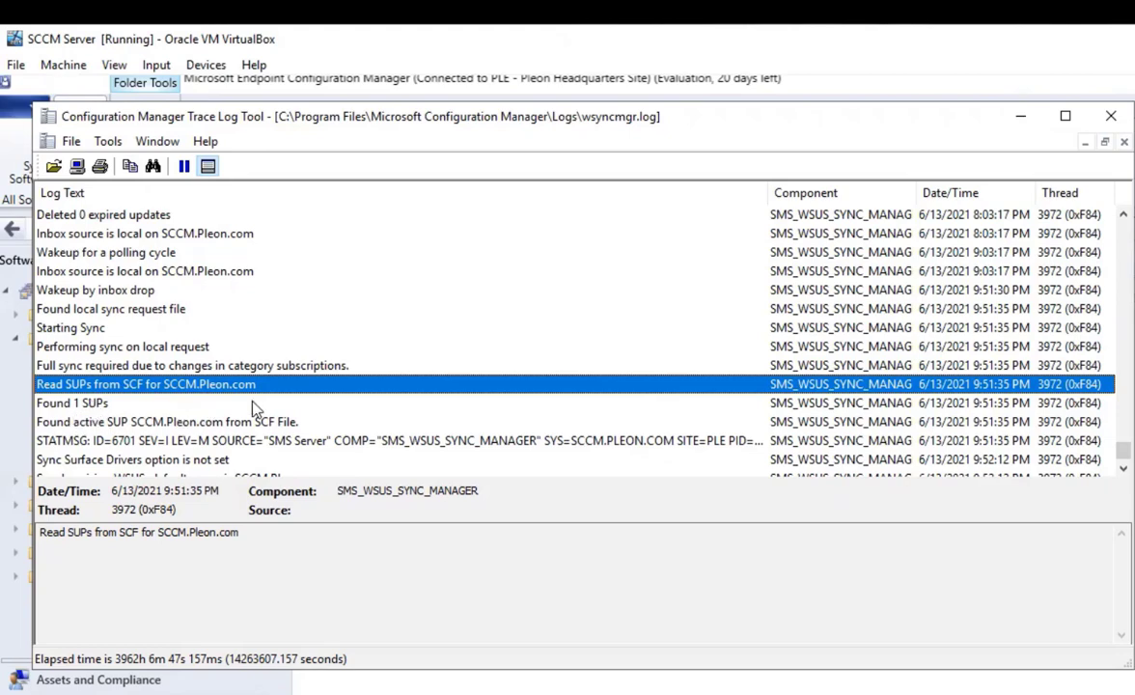
Follow the wsyncmgr log to the WSUS update progress entries and inspect the Starting WSUS synchronization entry.
scroll(348, 408, "down", 3)
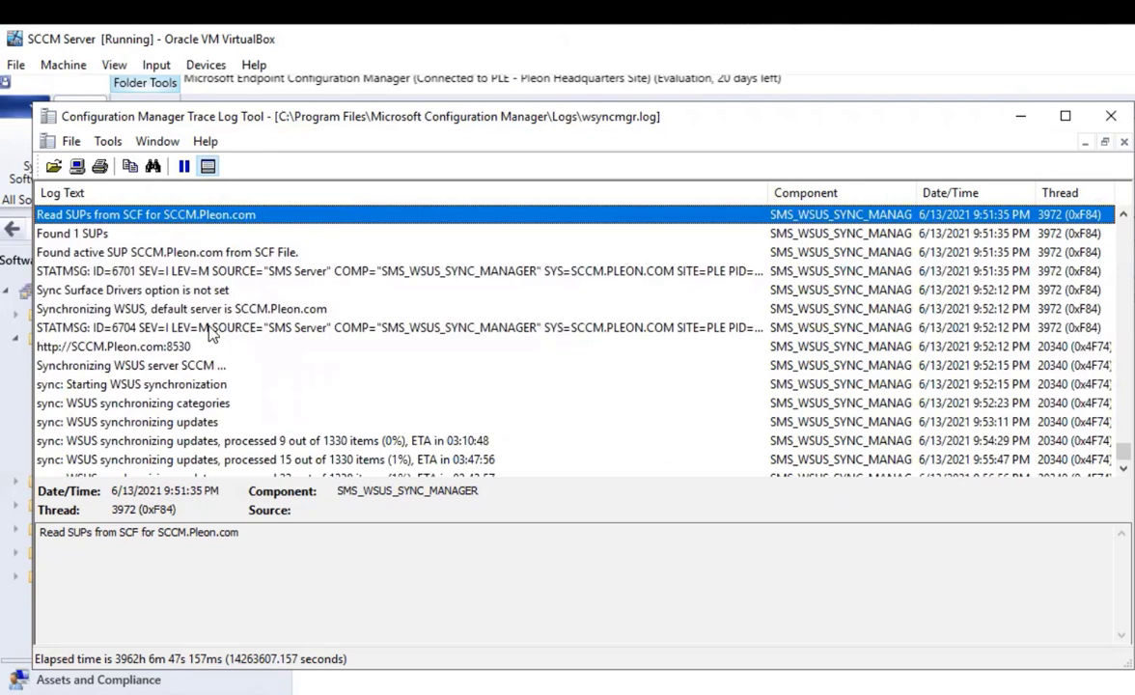
scroll(214, 353, "down", 1)
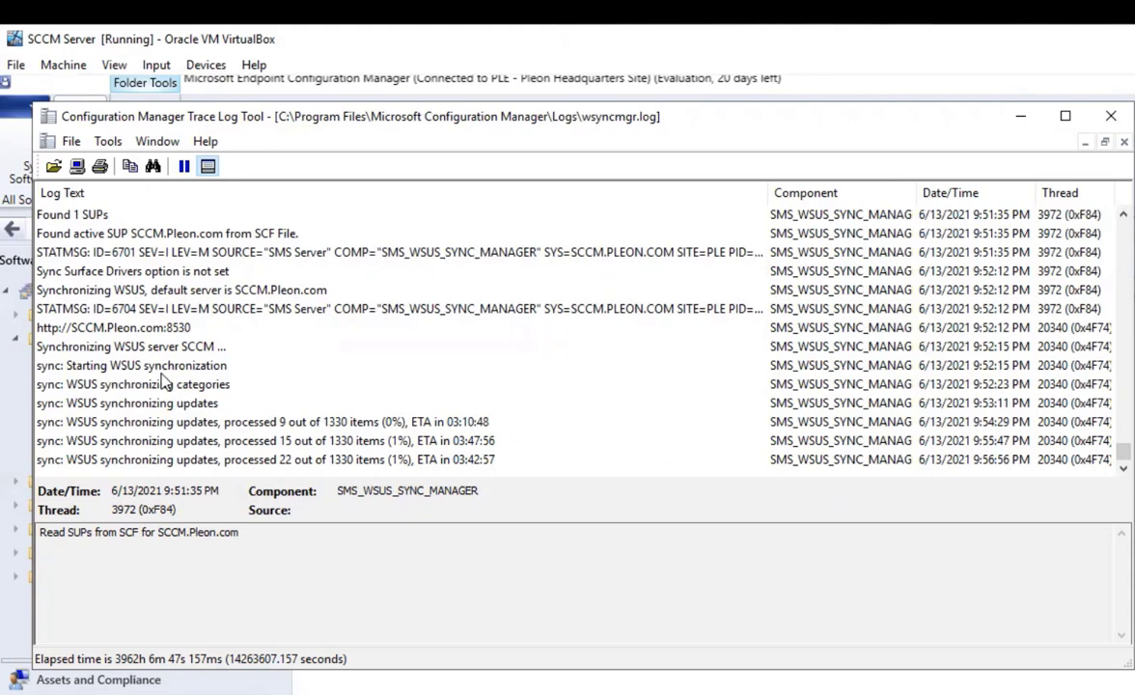
left_click(319, 371)
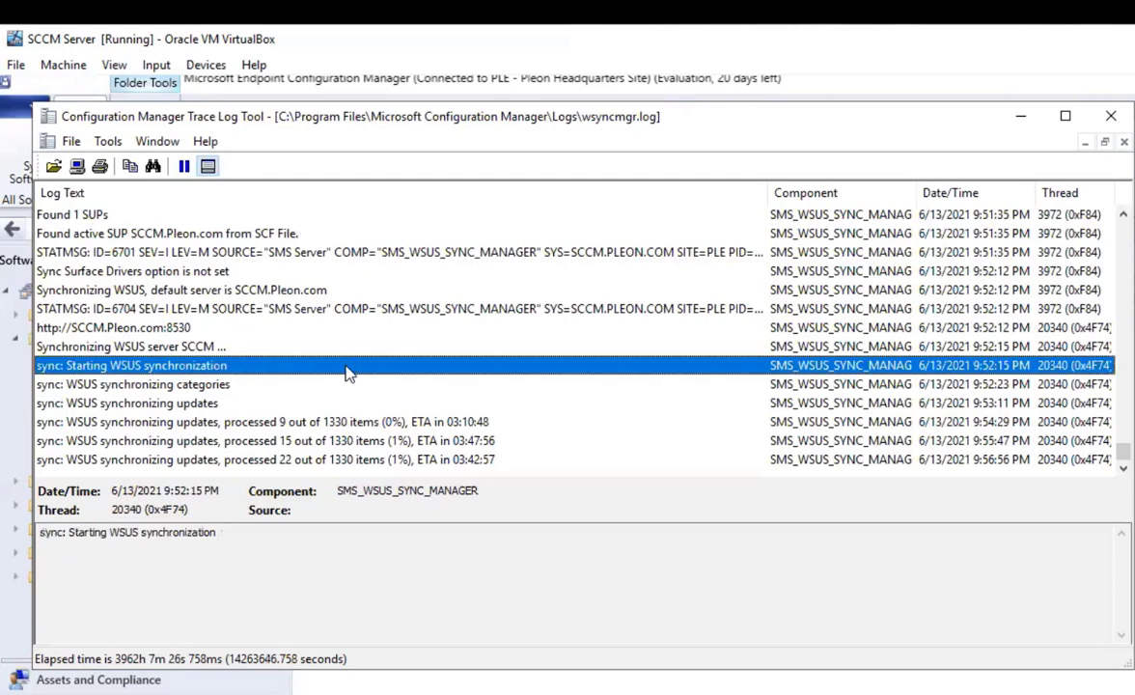
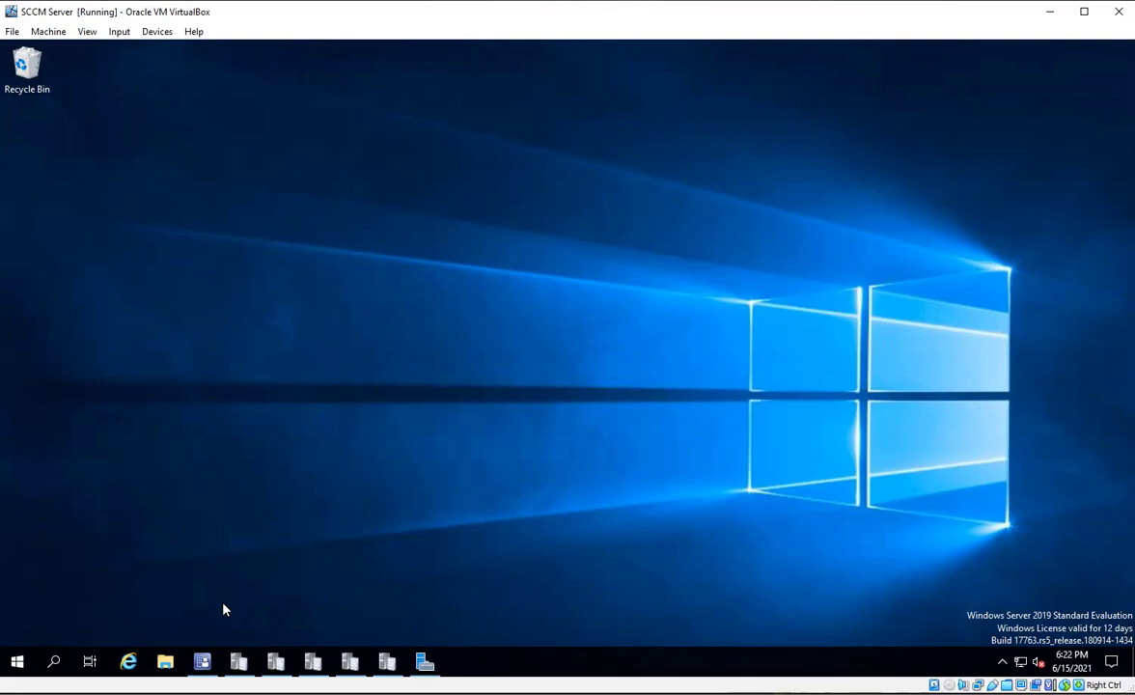
Bring up the wsyncmgr log and search it for 133 to locate the WSUS update progress entries.
left_click(240, 663)
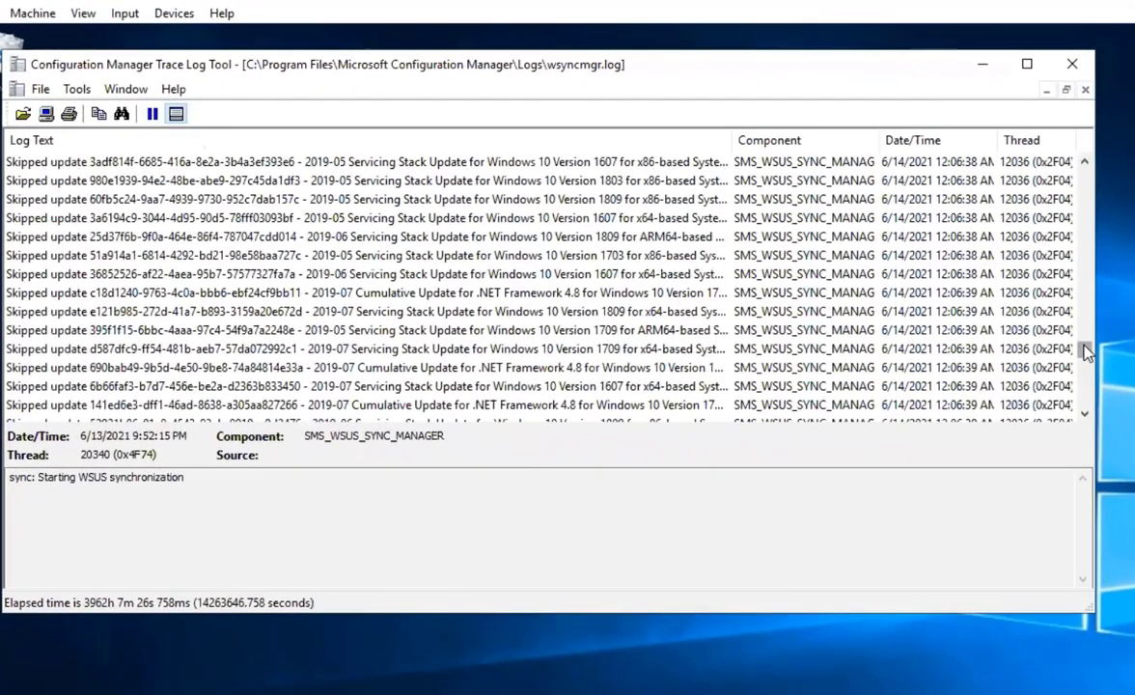
left_click_drag(1086, 353, 1084, 311)
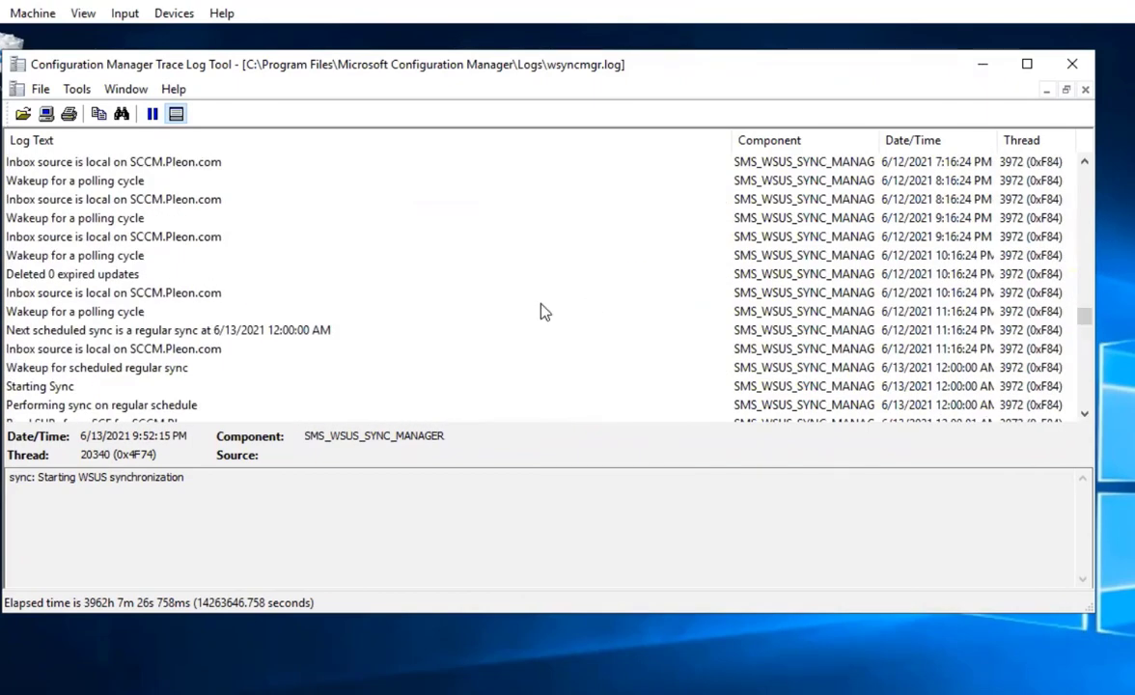
scroll(541, 312, "down", 10)
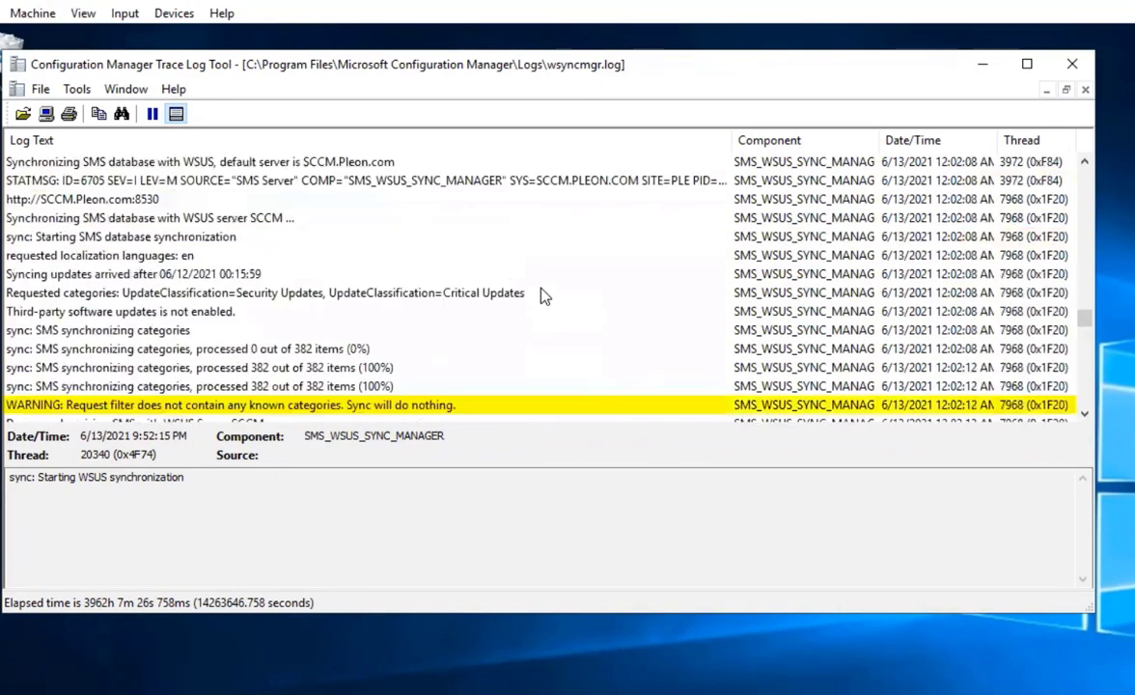
scroll(543, 295, "up", 10)
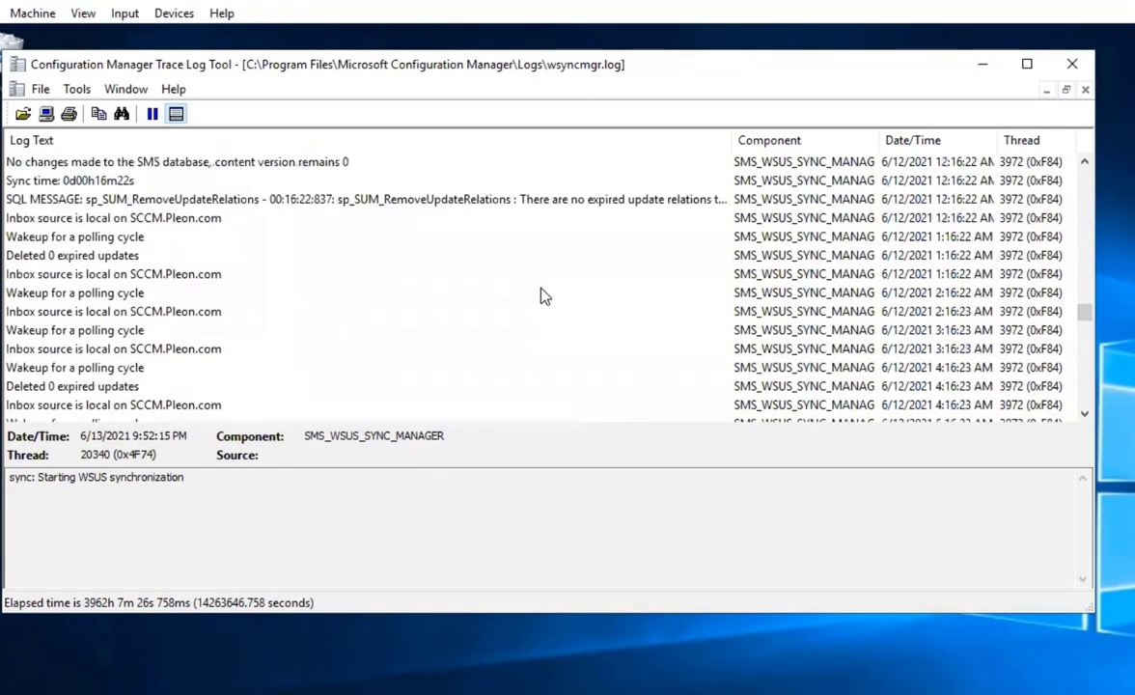
scroll(543, 296, "up", 15)
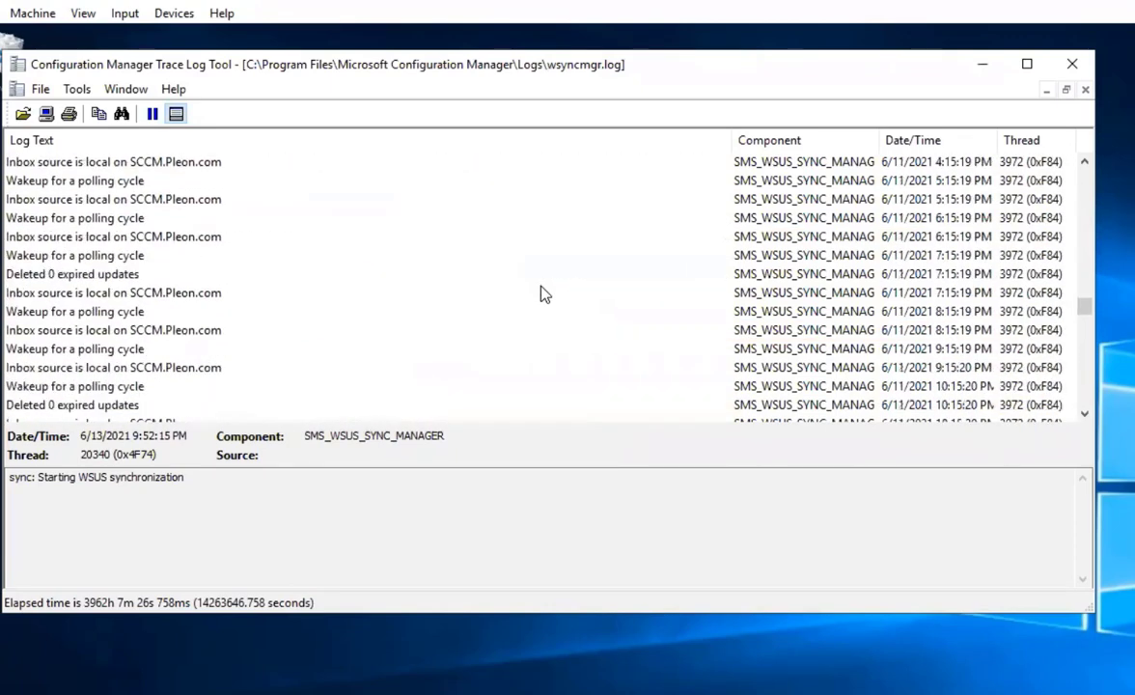
scroll(543, 294, "up", 5)
key("ctrl+f")
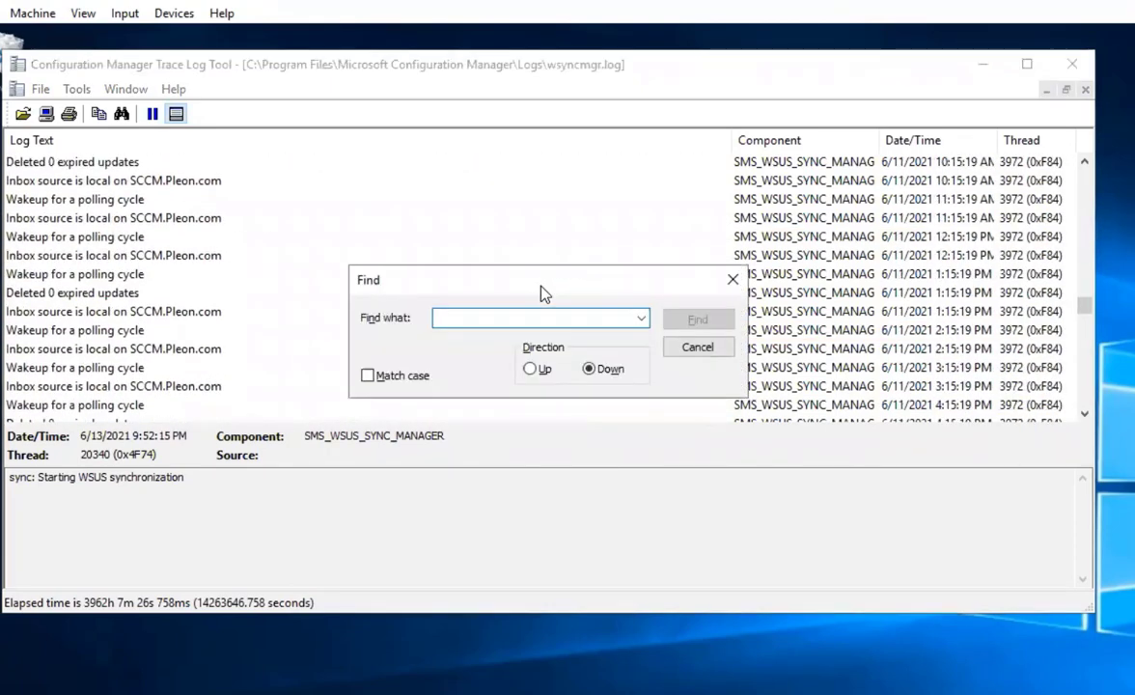
type("133")
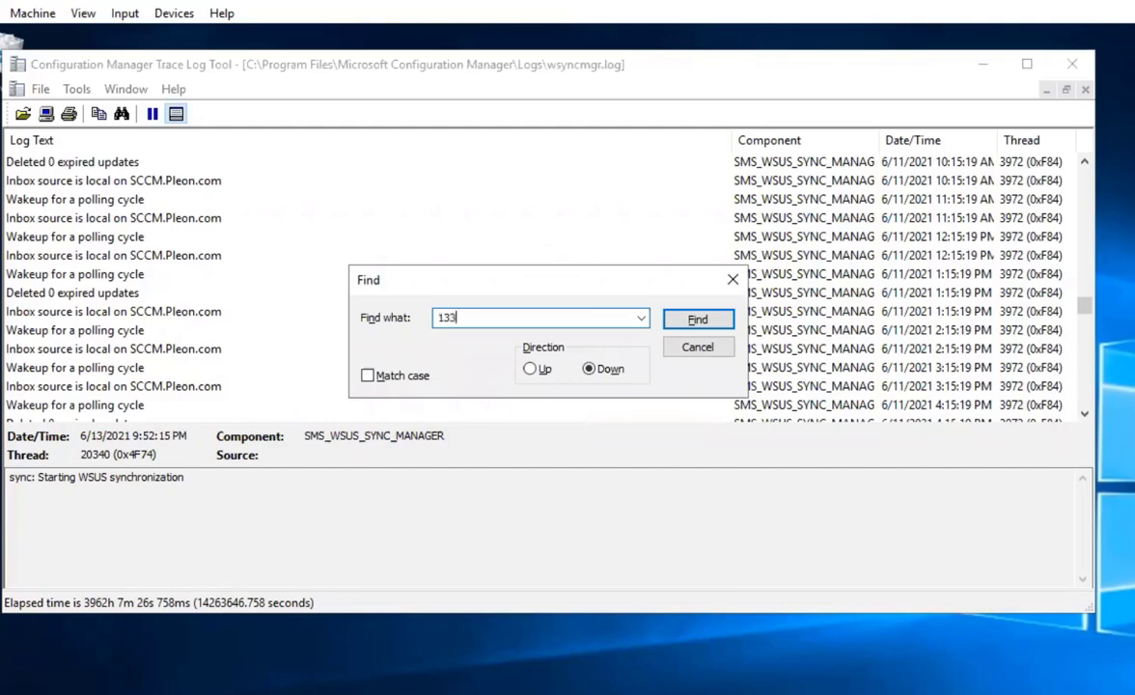
key("Return")
Follow the WSUS update progress to completion, examine the skipped and synchronized Windows 10 update entries, and minimize the log.
scroll(543, 292, "down", 4)
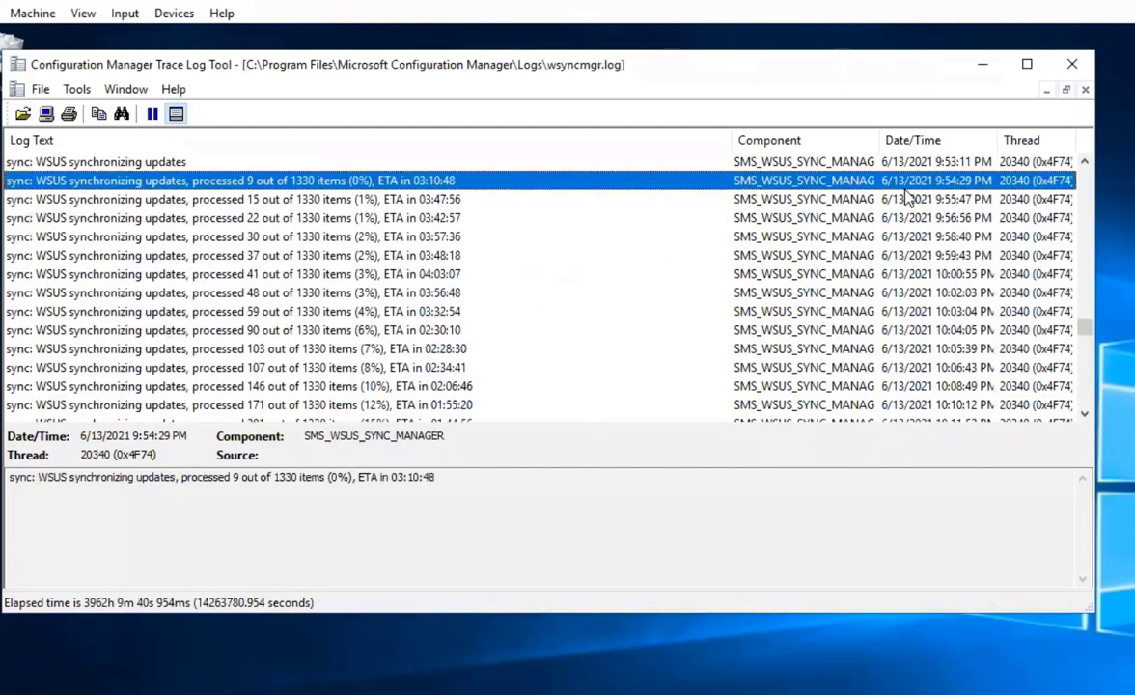
scroll(551, 227, "down", 18)
scroll(553, 230, "down", 15)
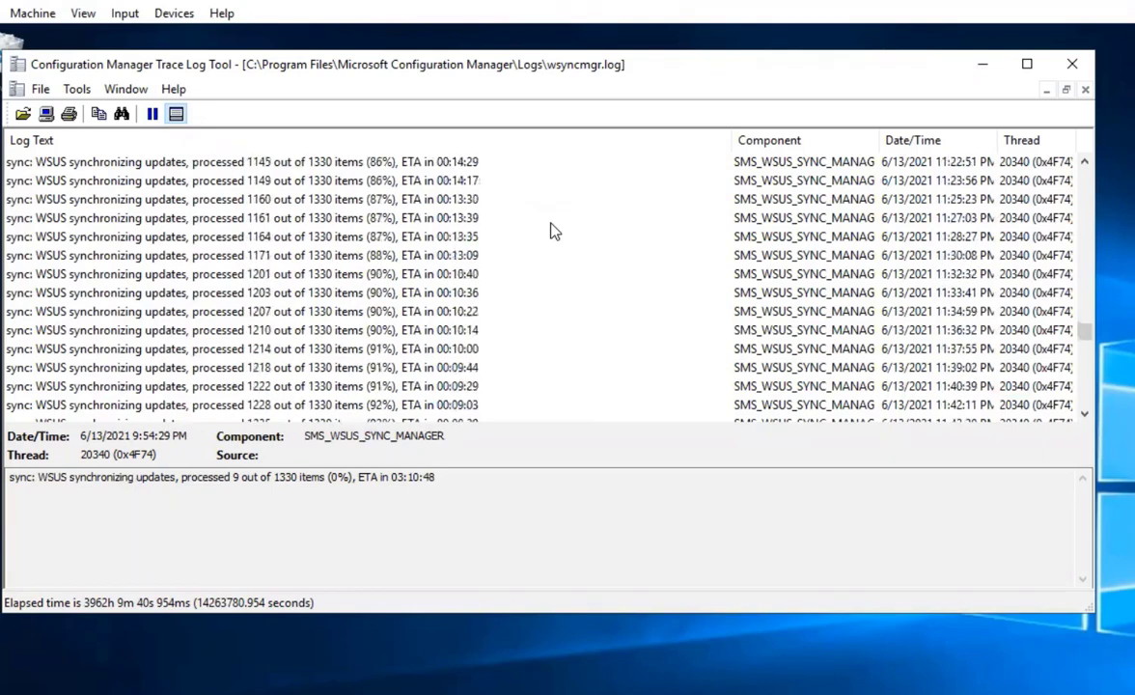
scroll(552, 230, "up", 4)
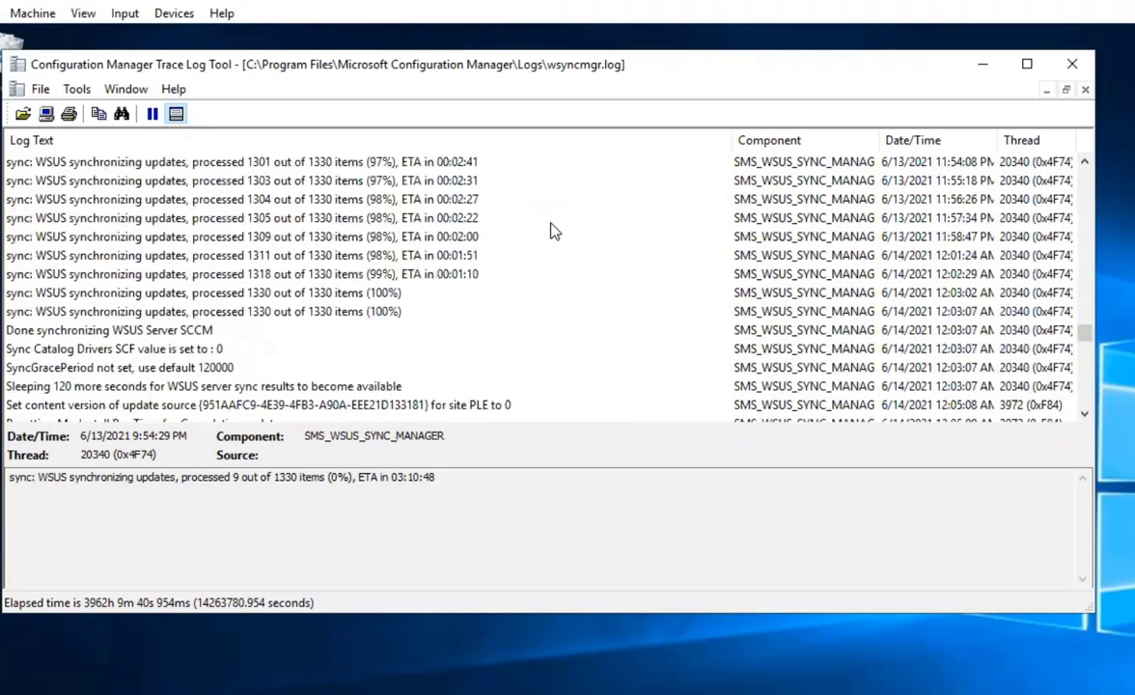
scroll(553, 229, "down", 3)
scroll(553, 230, "down", 10)
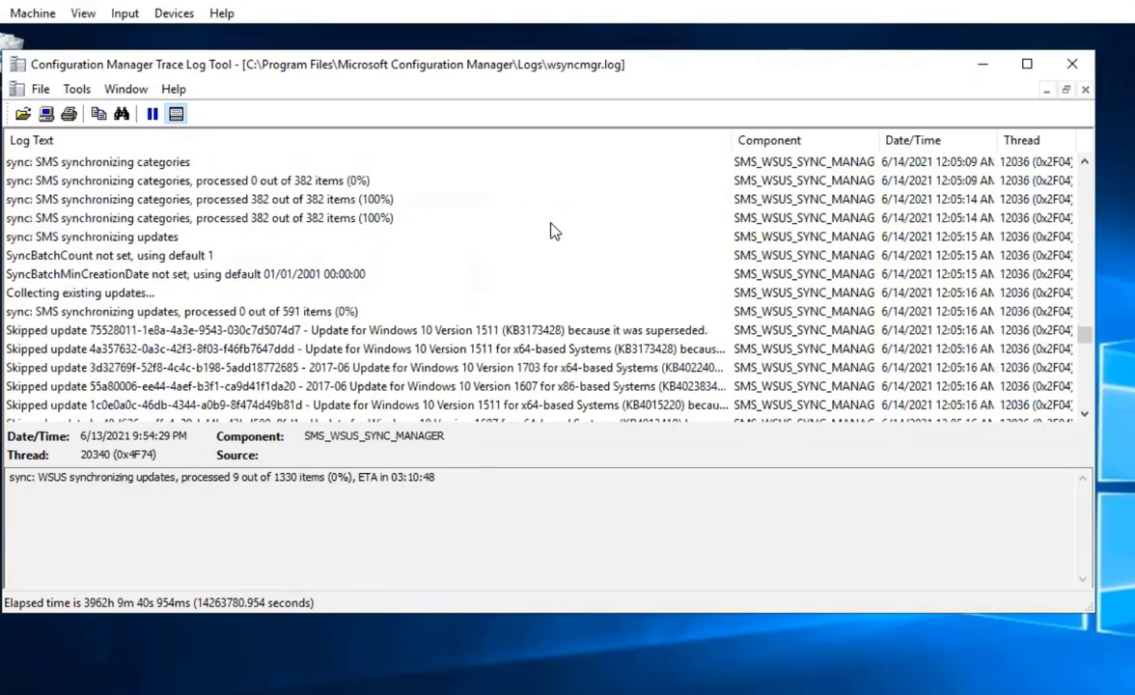
scroll(553, 230, "down", 15)
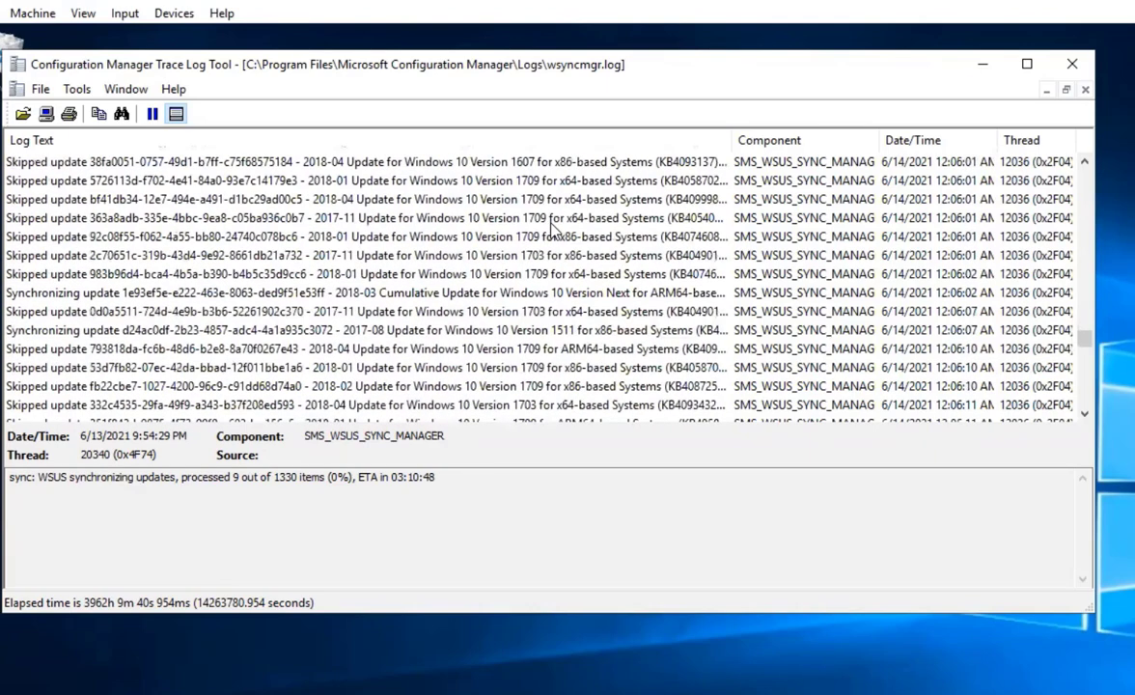
scroll(553, 230, "down", 15)
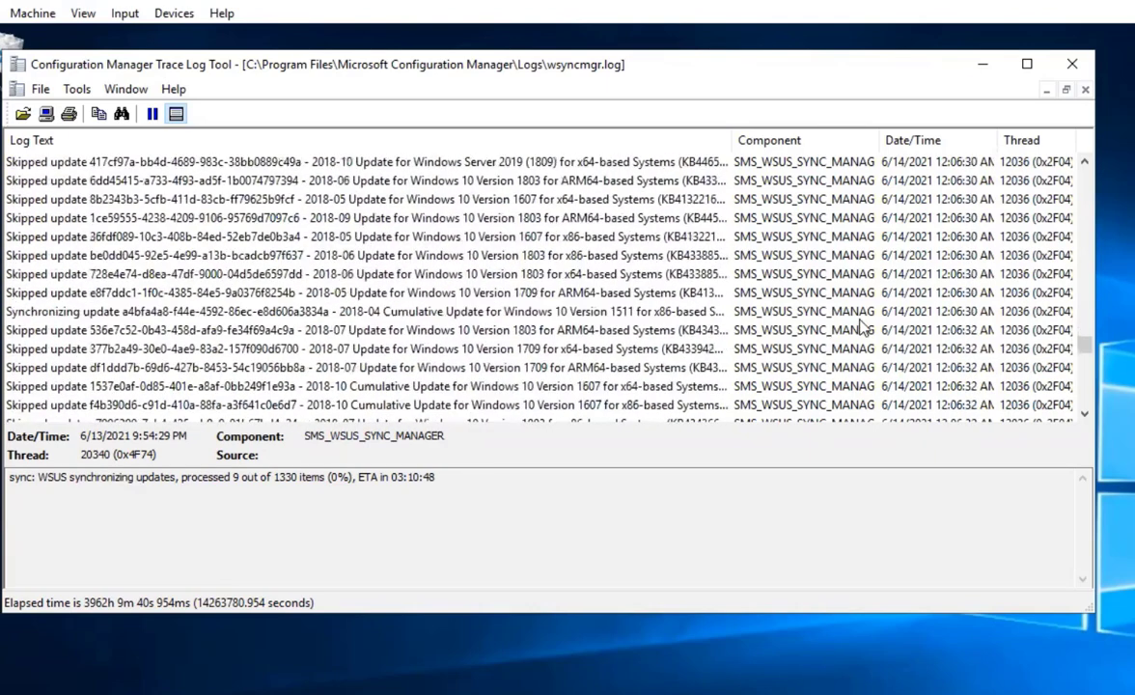
left_click(983, 64)
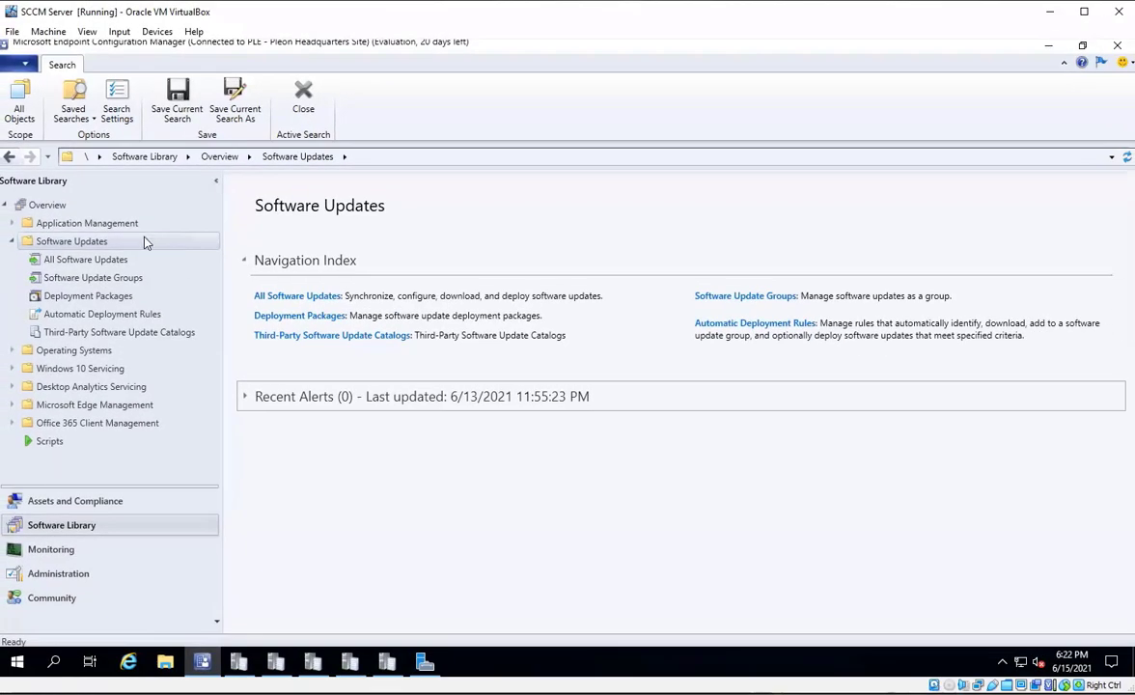
List All Software Updates in the Software Library, step through the synchronized updates and enlarge the list area.
left_click(85, 260)
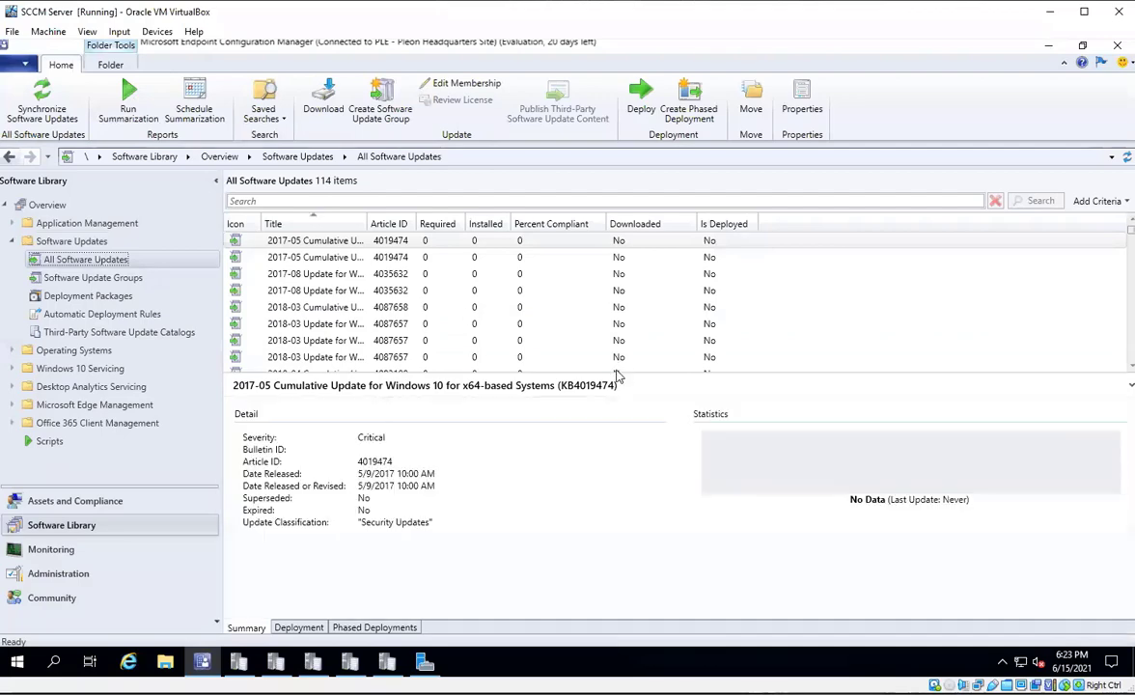
key("Down")
key("Down")
key("Down")
key("Down")
key("Down")
key("Down")
key("Down")
key("Down")
key("Down")
key("Down")
key("Down")
key("Down")
key("Down")
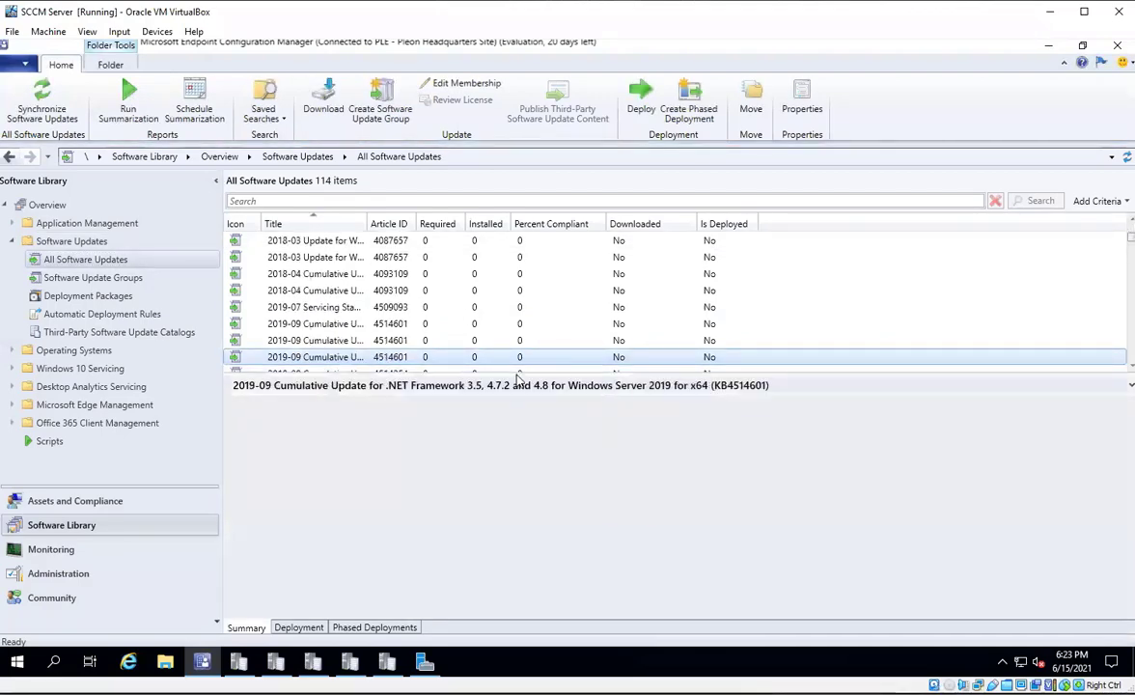
left_click_drag(517, 371, 517, 477)
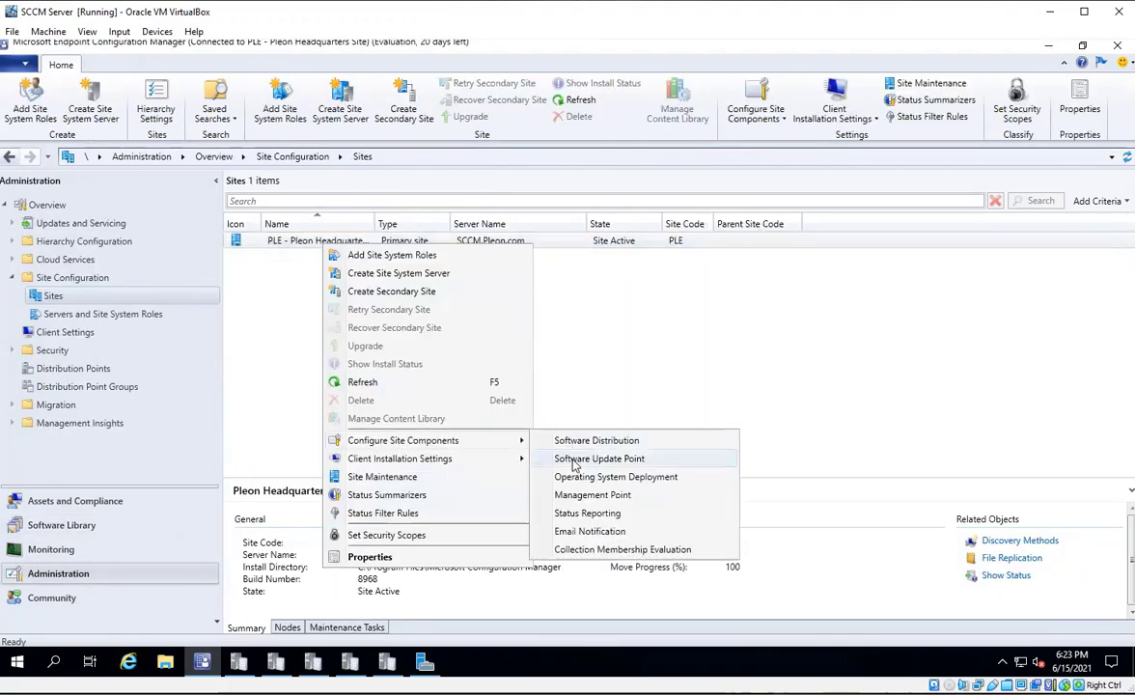
Review the Windows products in the site's Software Update Point component properties, close them, return to All Software Updates and minimize the console.
left_click(529, 422)
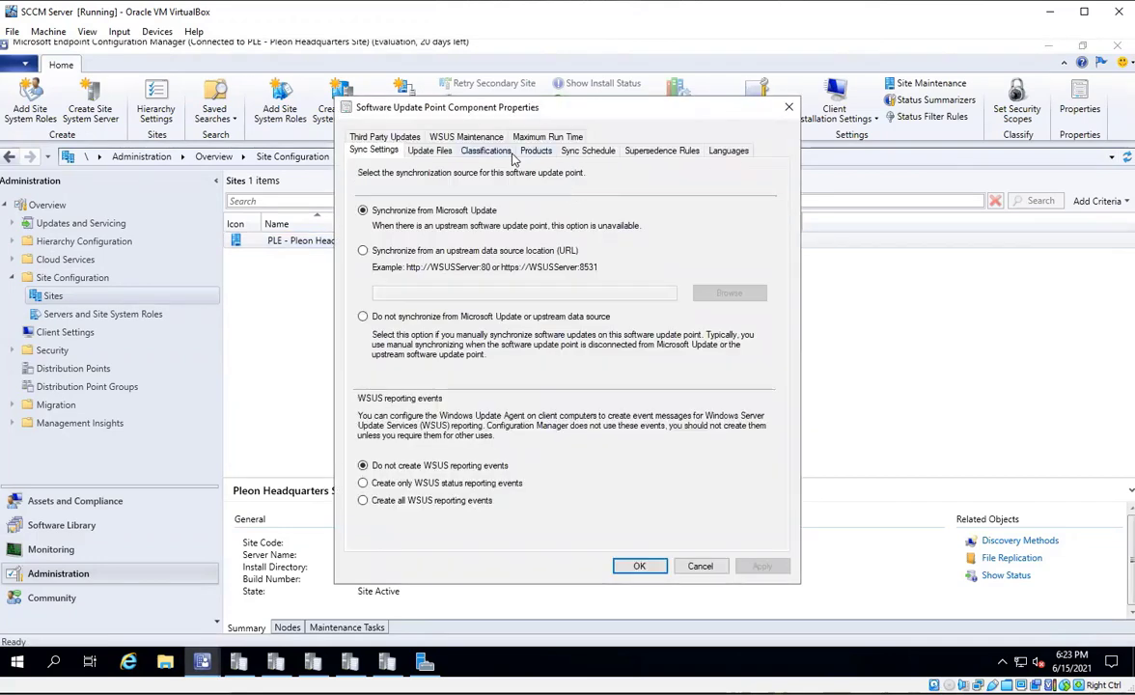
left_click(540, 152)
scroll(697, 386, "down", 4)
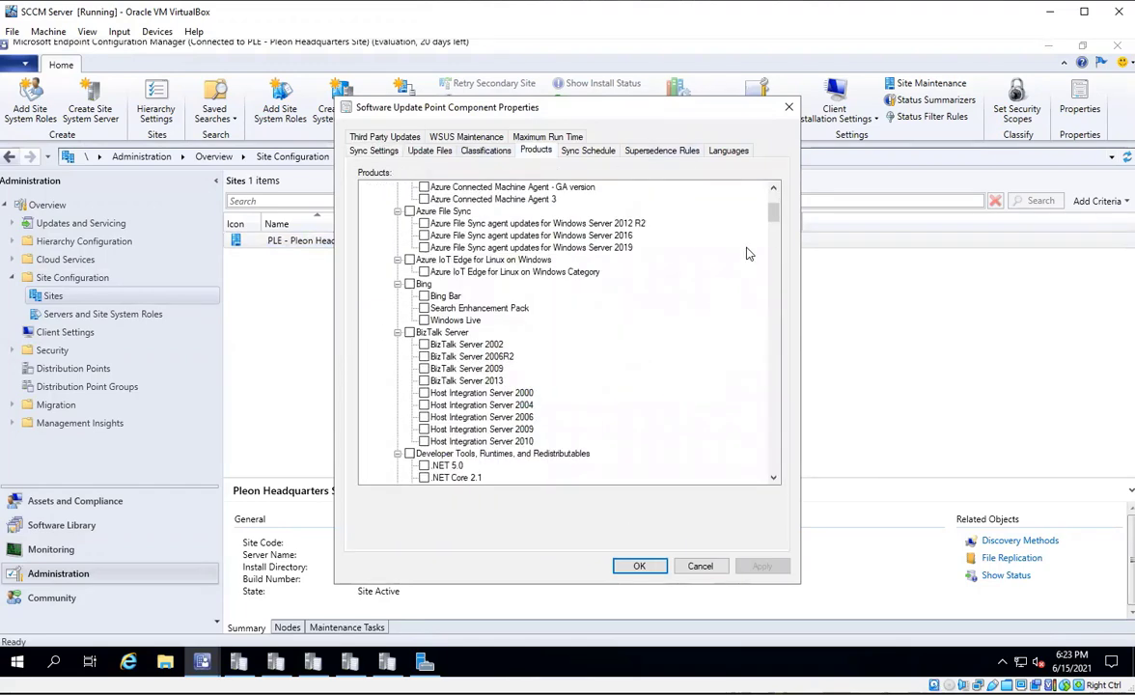
left_click_drag(773, 213, 780, 403)
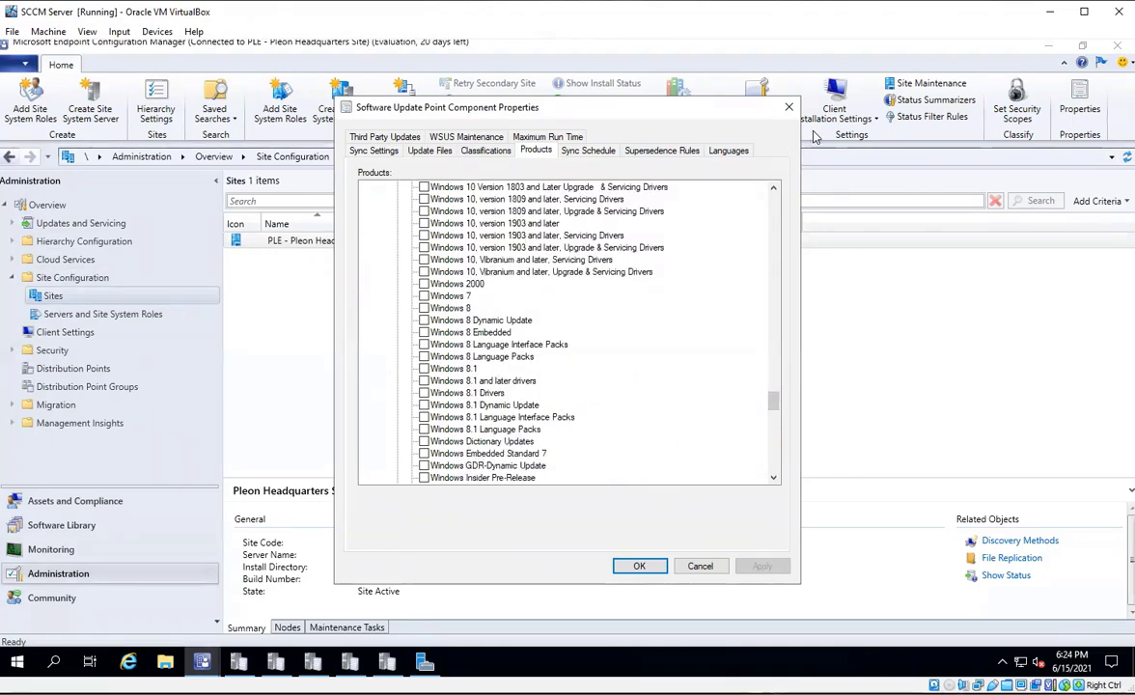
left_click(787, 110)
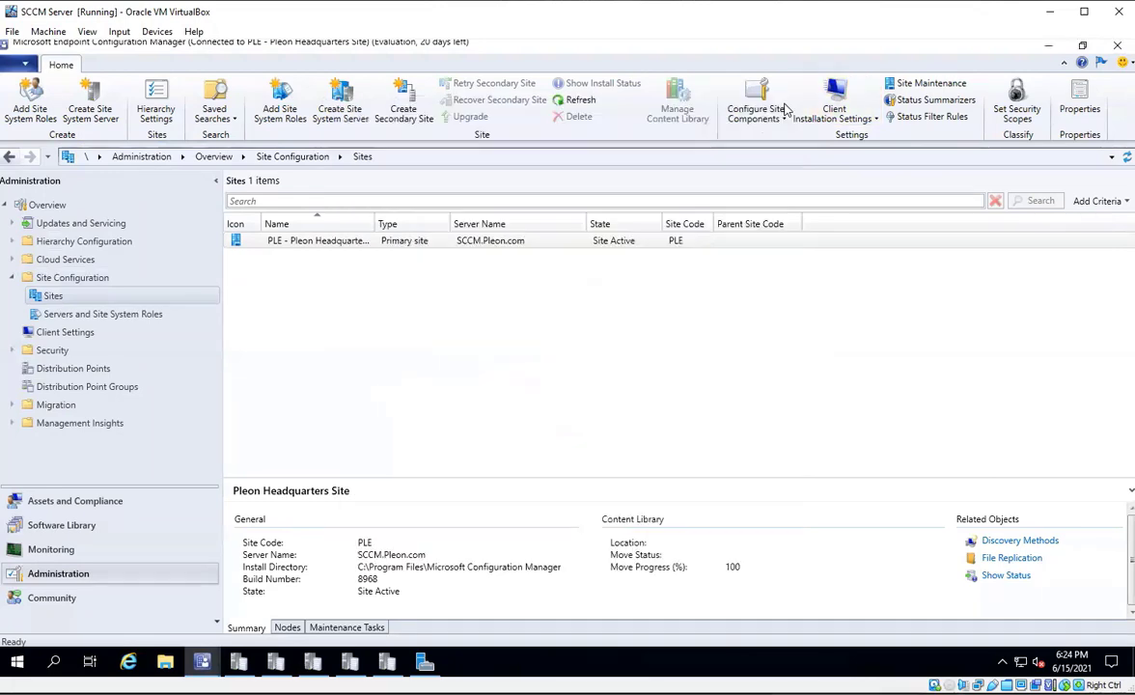
left_click(80, 524)
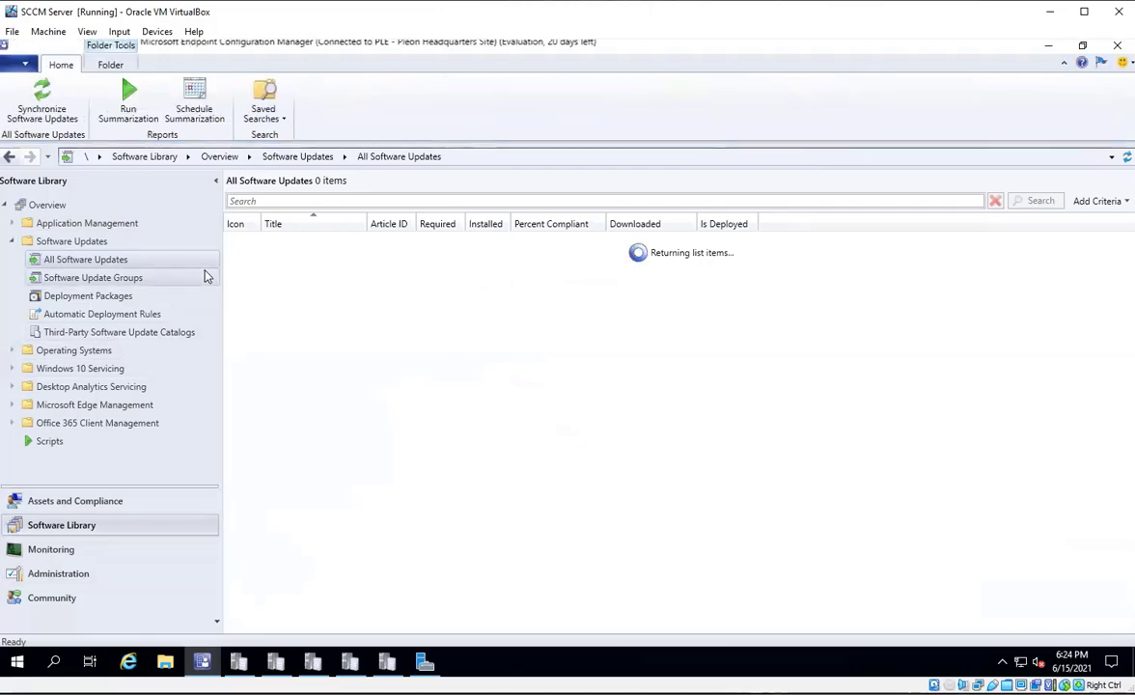
left_click(1049, 47)
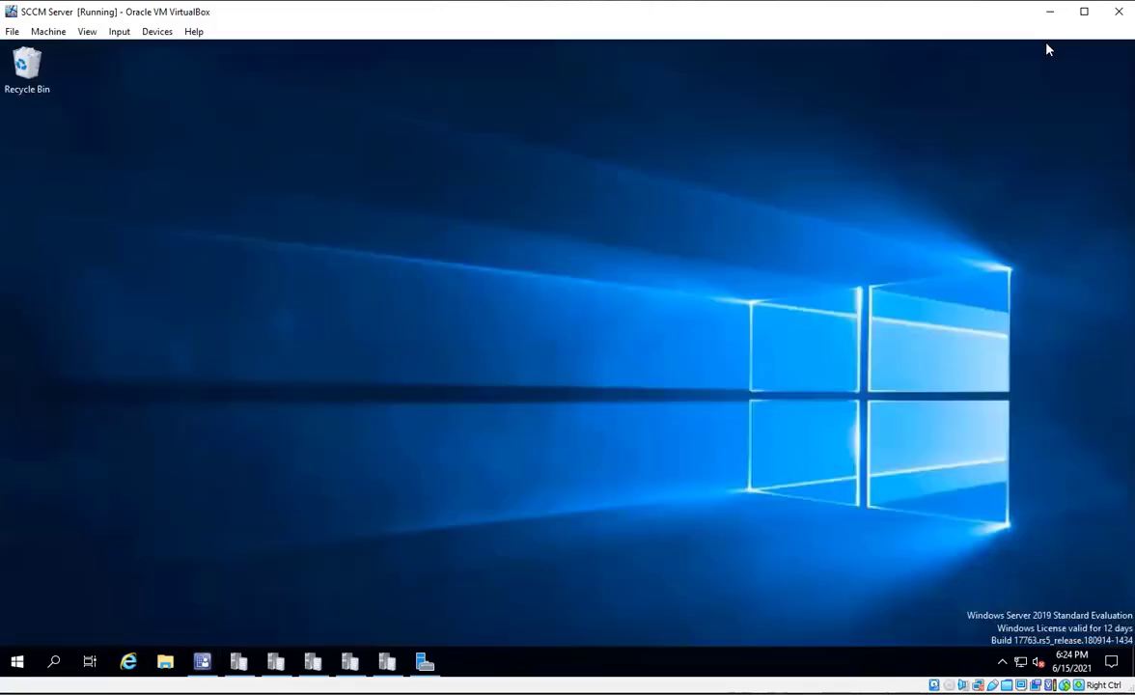
Switch to Internet Explorer and open the SQL Server Reporting Services portal at sccm\reports.
left_click(128, 662)
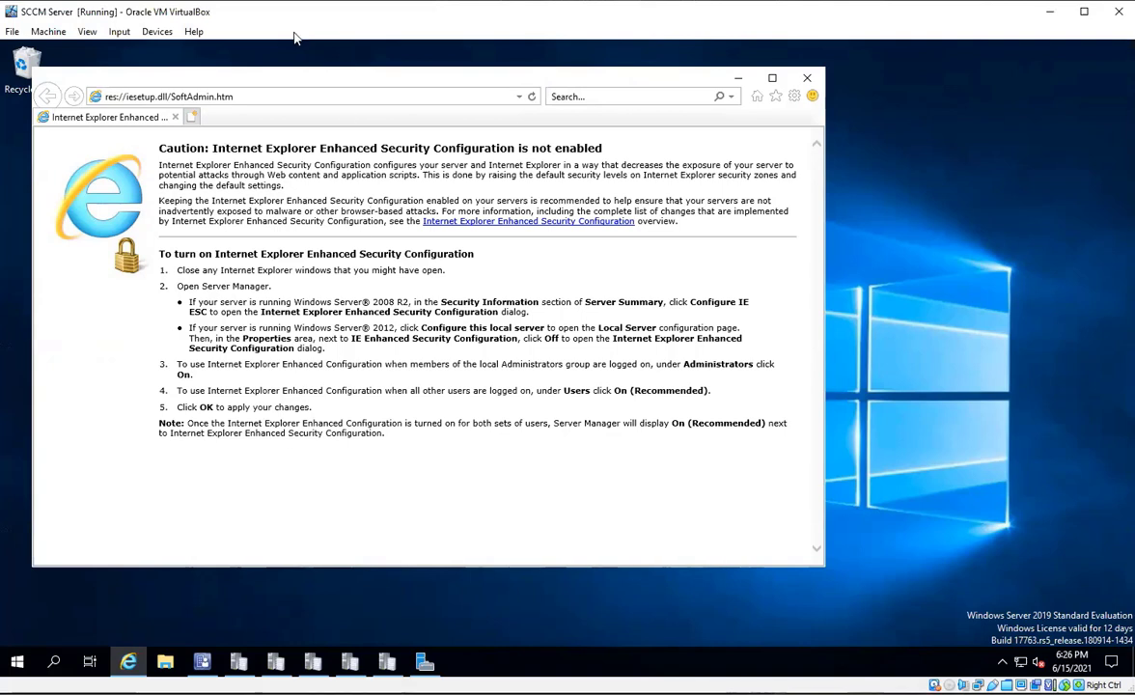
left_click(285, 94)
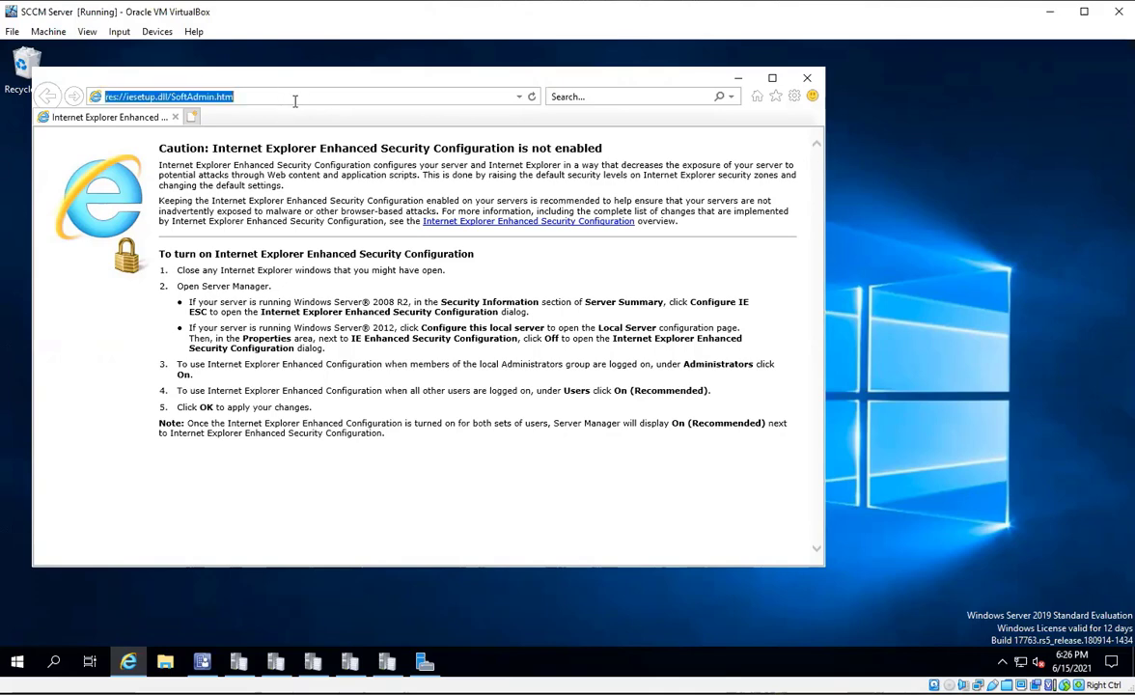
type("sccm")
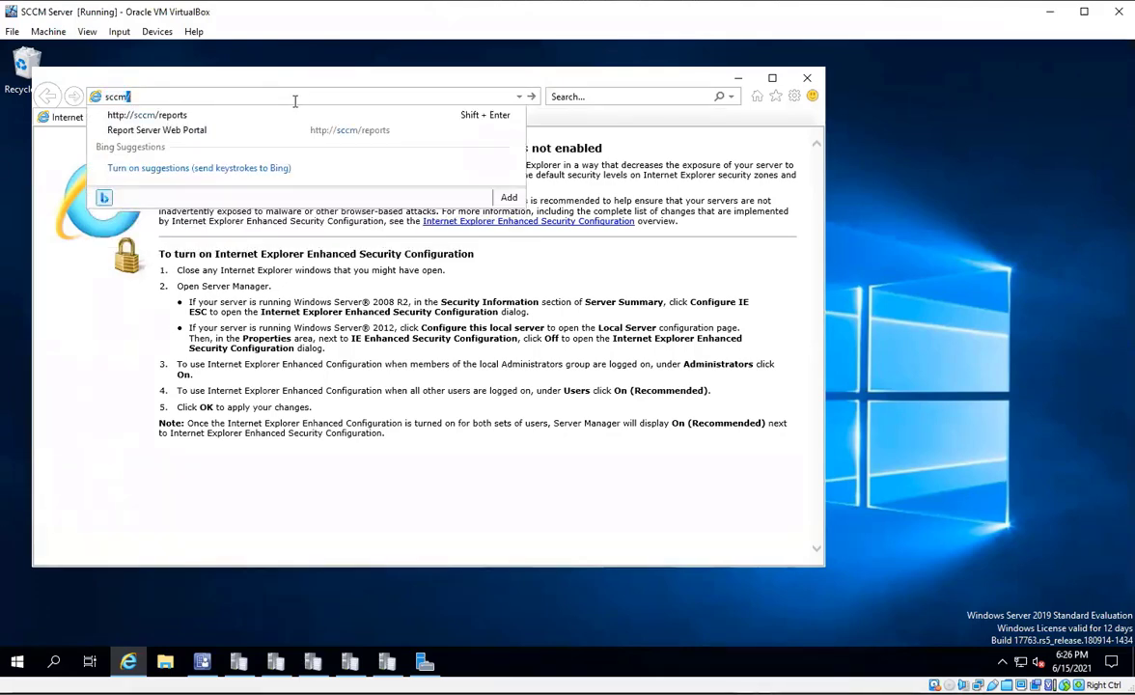
type("\repor")
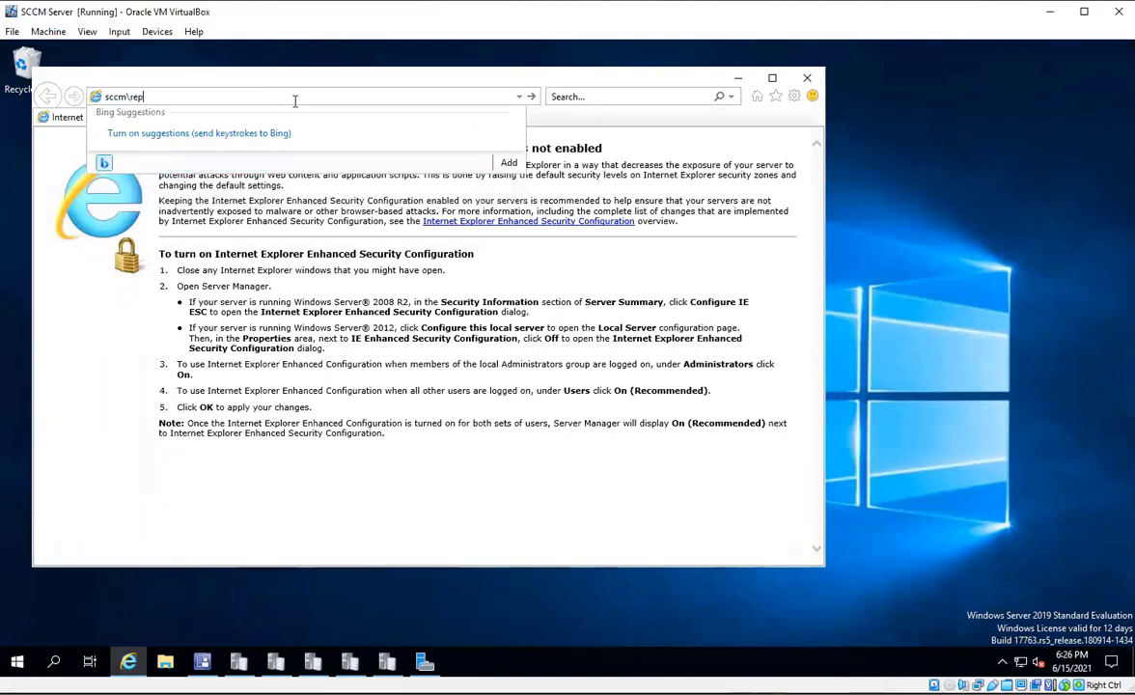
type("ts")
key("Return")
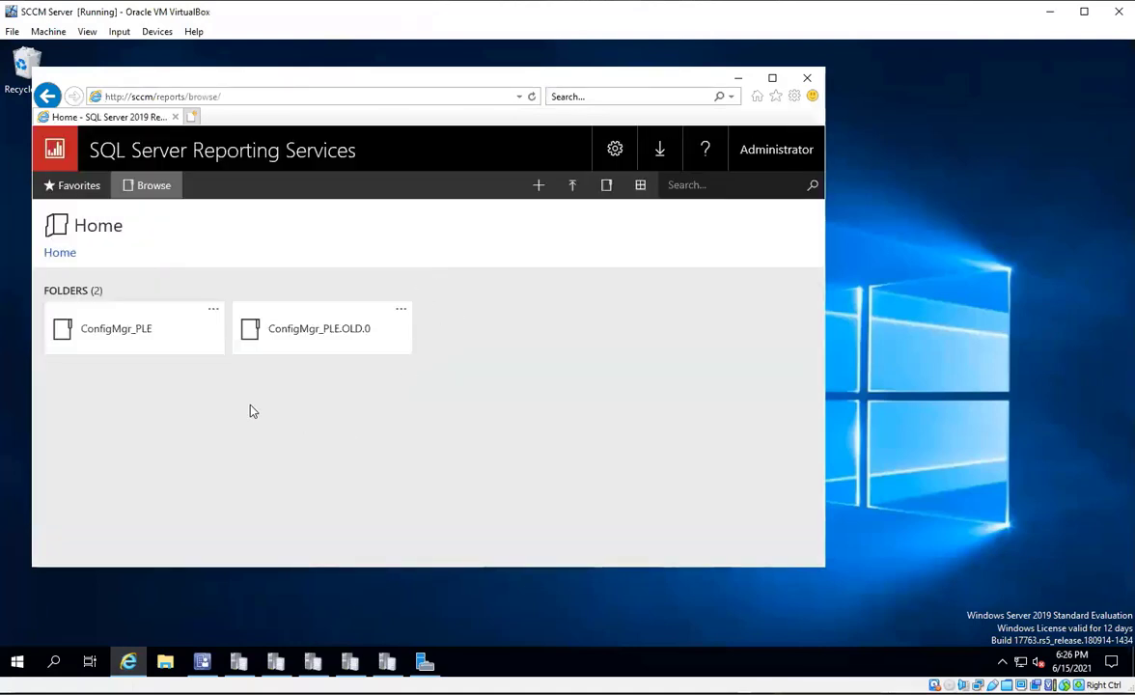
Browse the ConfigMgr_PLE report folders in a maximized window and open the Administration activity log report under Administrative Security.
left_click(148, 347)
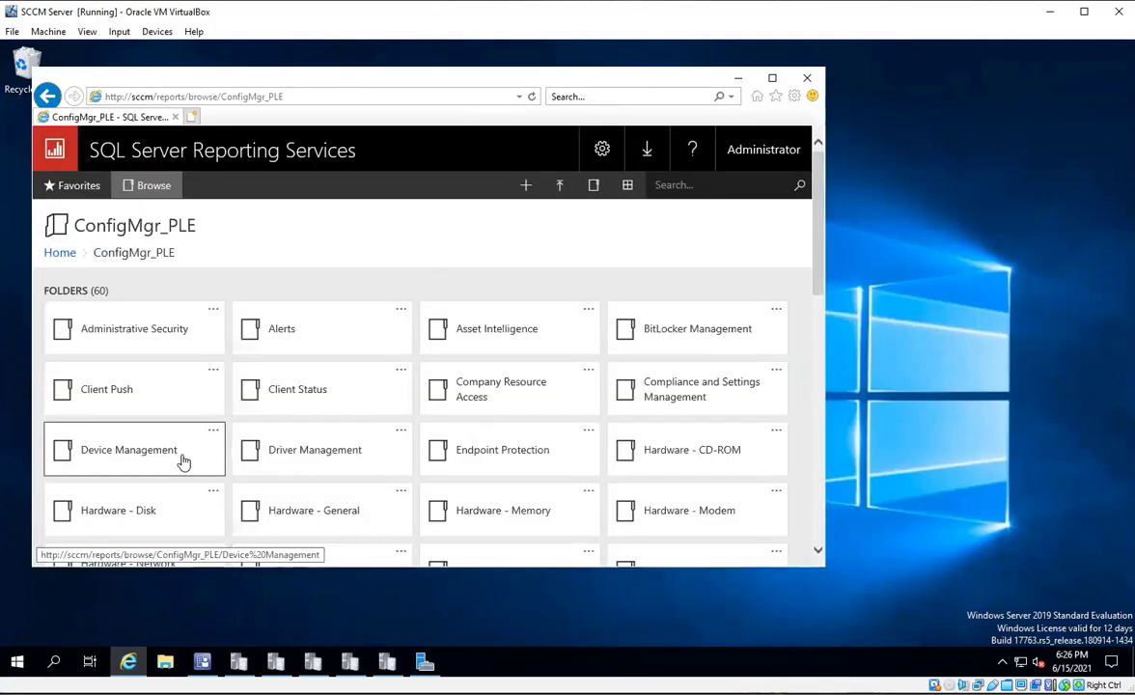
scroll(447, 379, "down", 2)
scroll(447, 379, "up", 2)
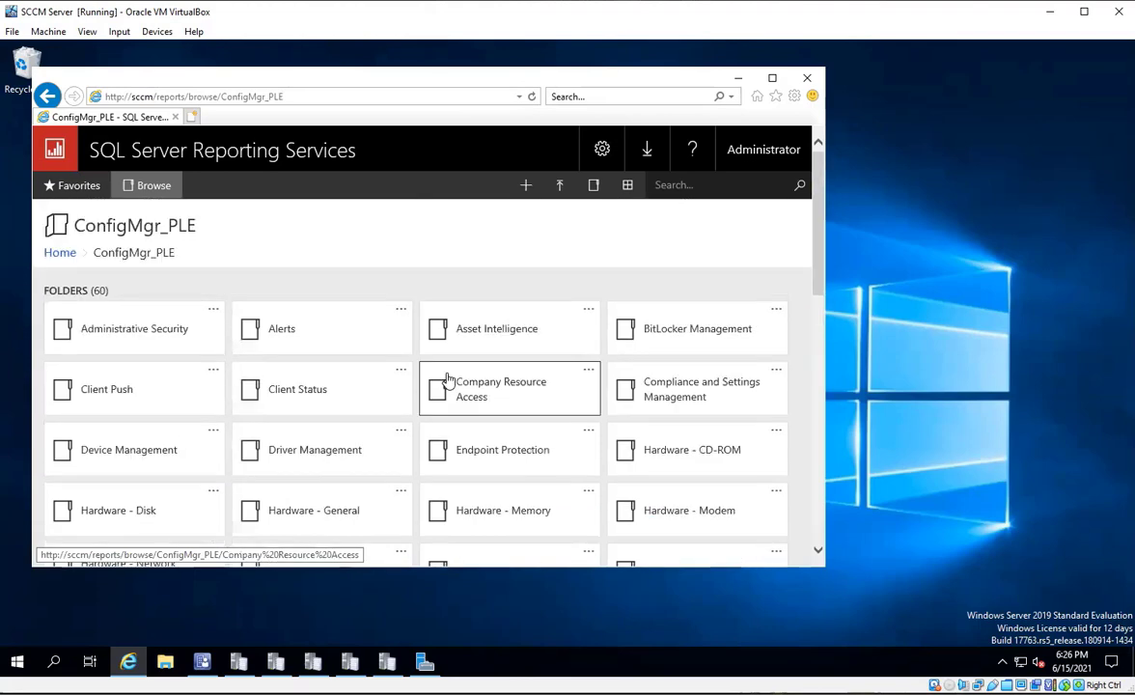
scroll(434, 386, "down", 3)
left_click(772, 79)
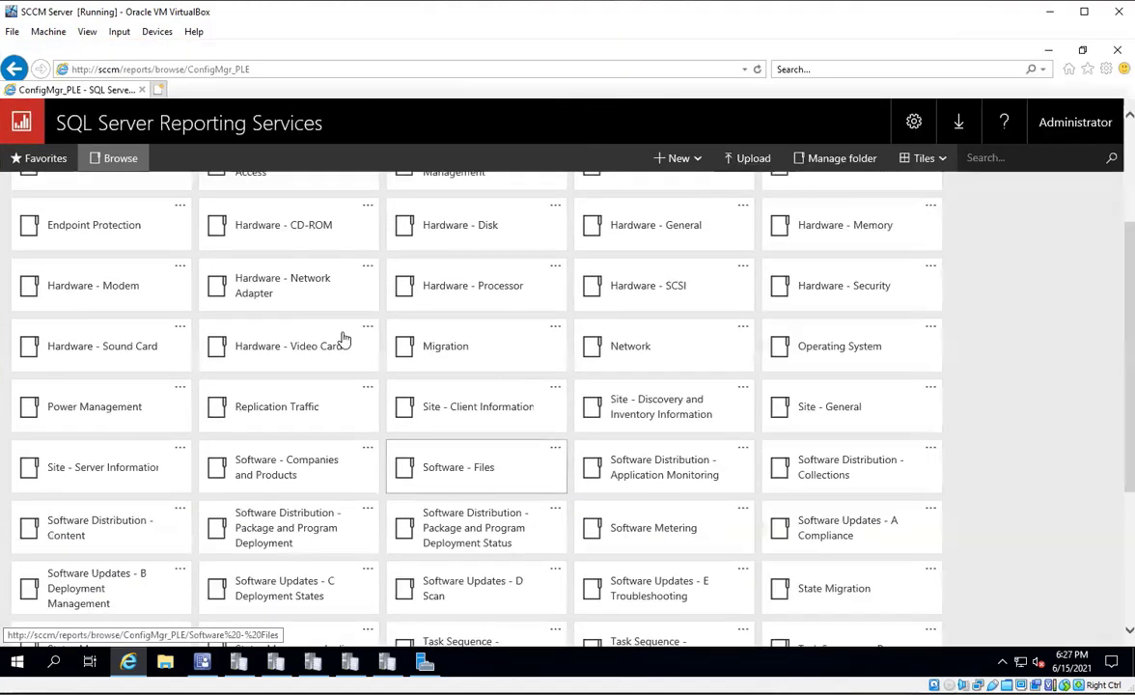
scroll(872, 469, "down", 3)
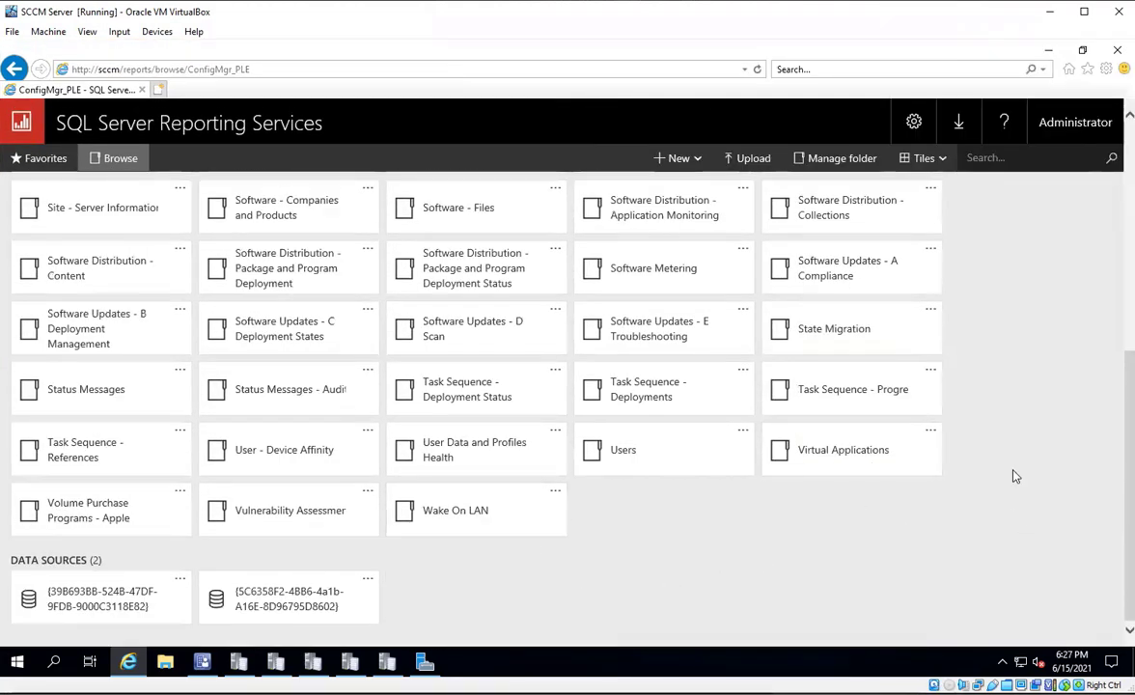
scroll(1011, 449, "up", 5)
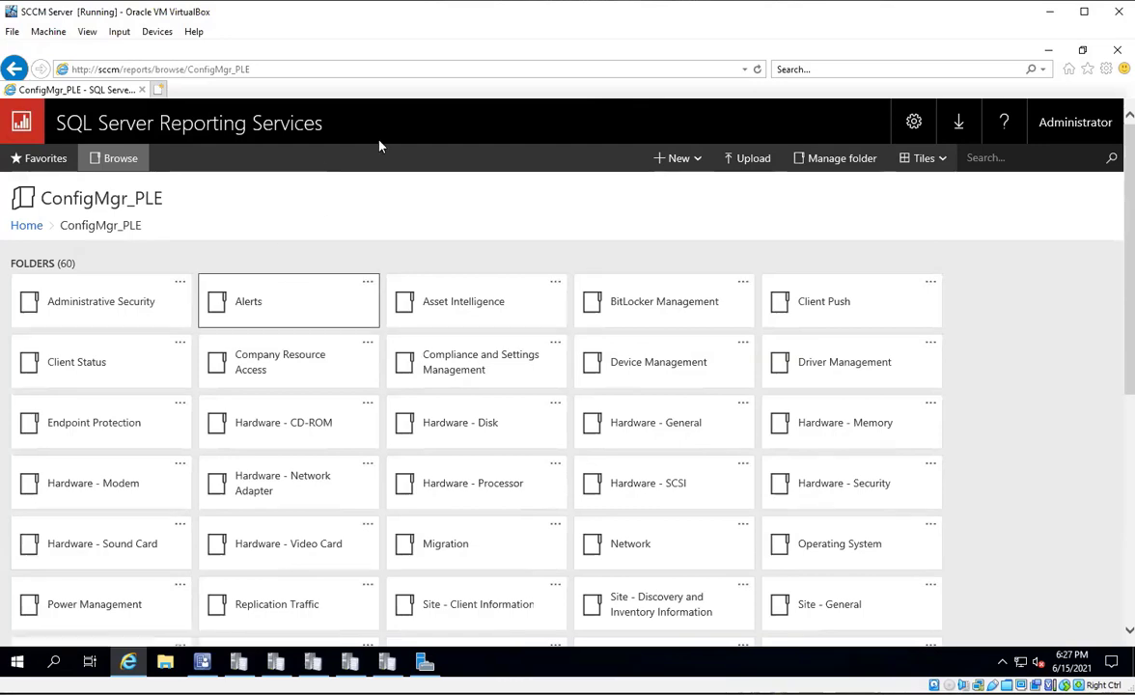
left_click(134, 317)
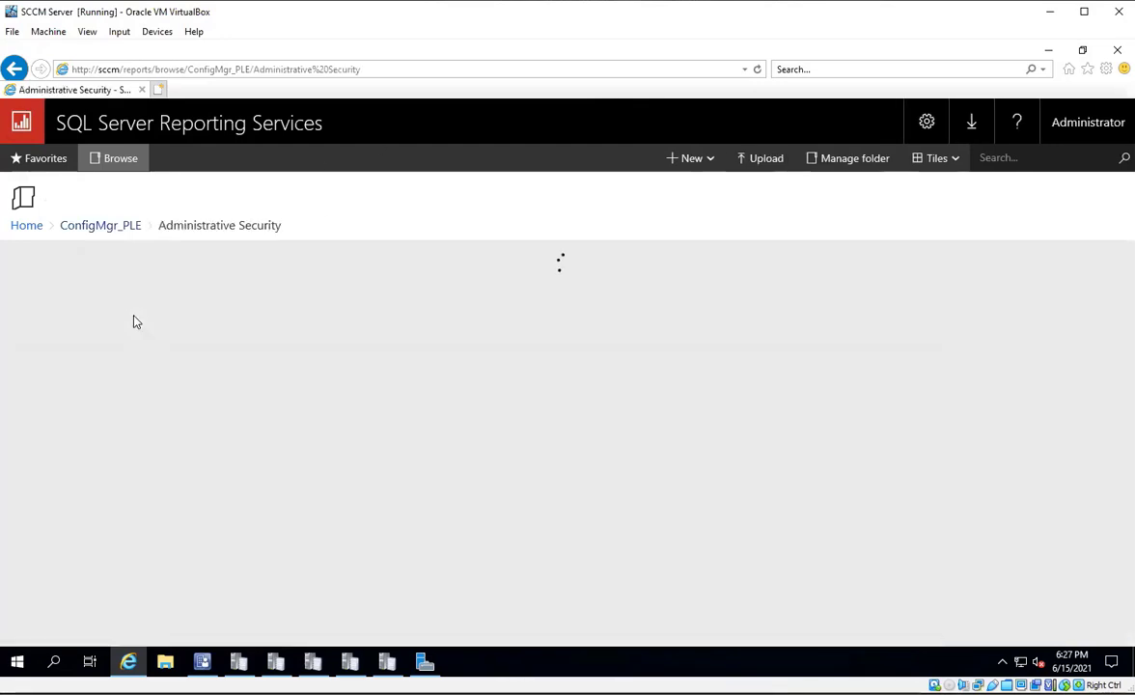
left_click(25, 309)
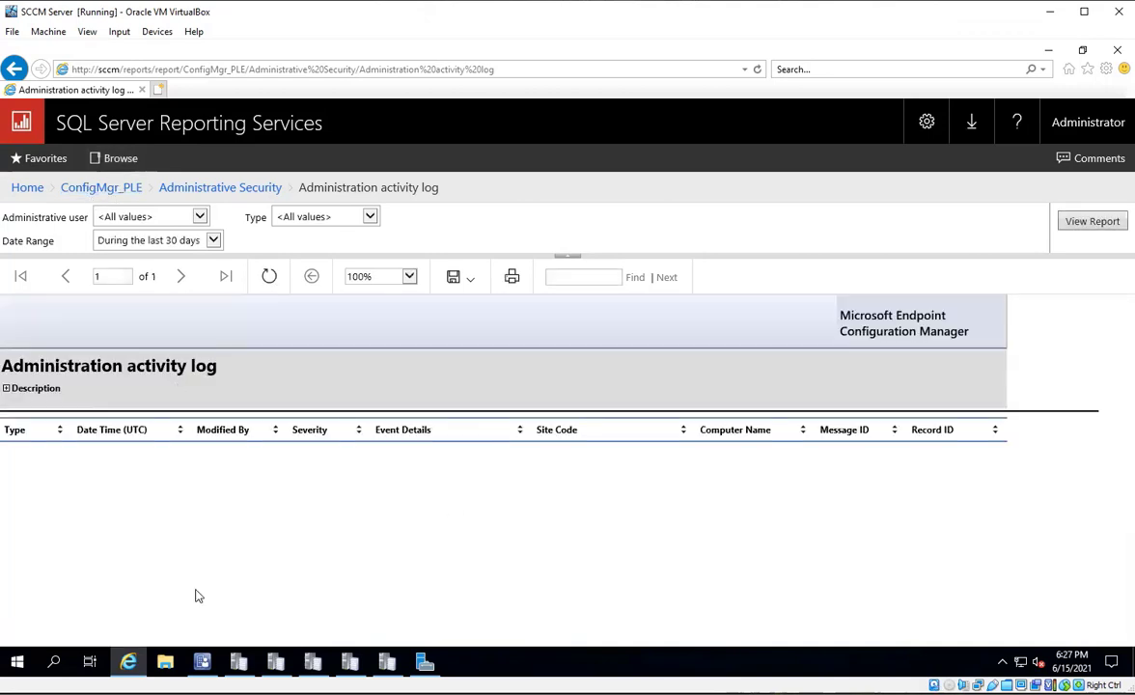
Return to the ConfigMgr_PLE folder in the report portal, look through its report folders and minimize the browser.
left_click(113, 190)
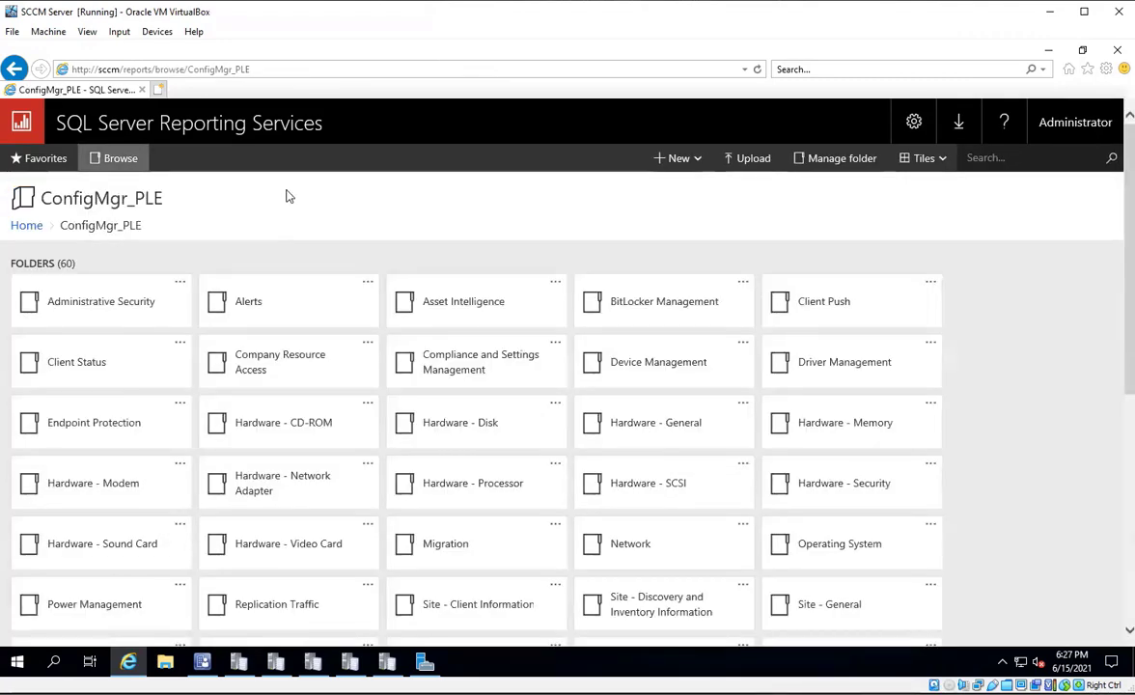
scroll(521, 493, "down", 5)
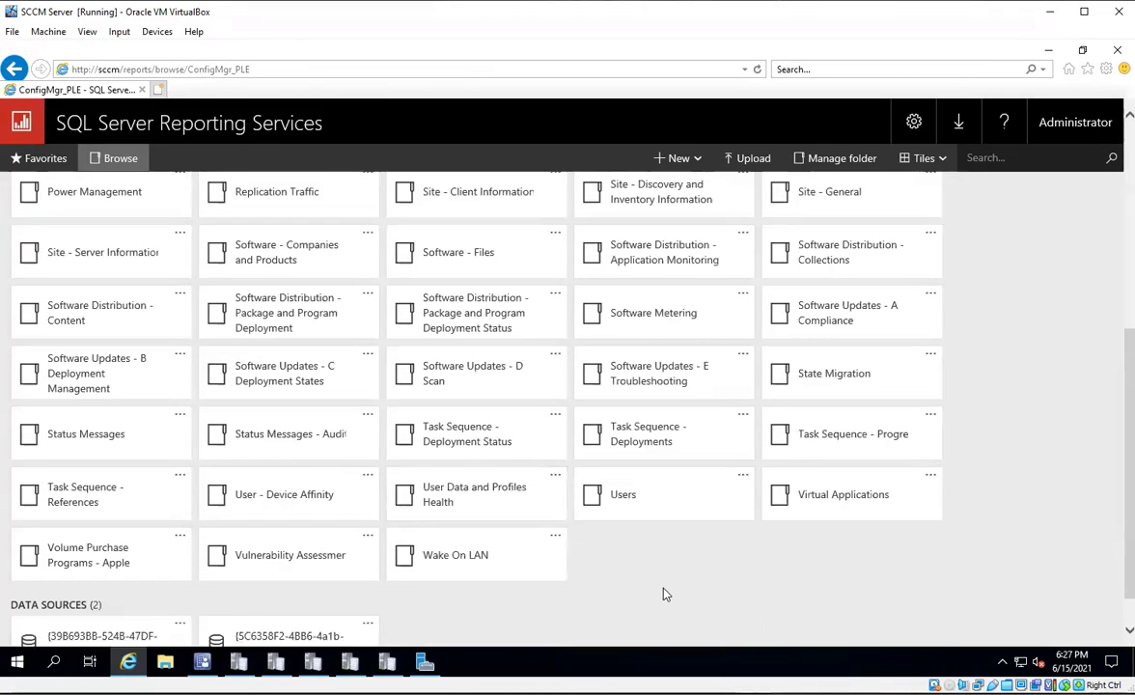
scroll(664, 593, "up", 5)
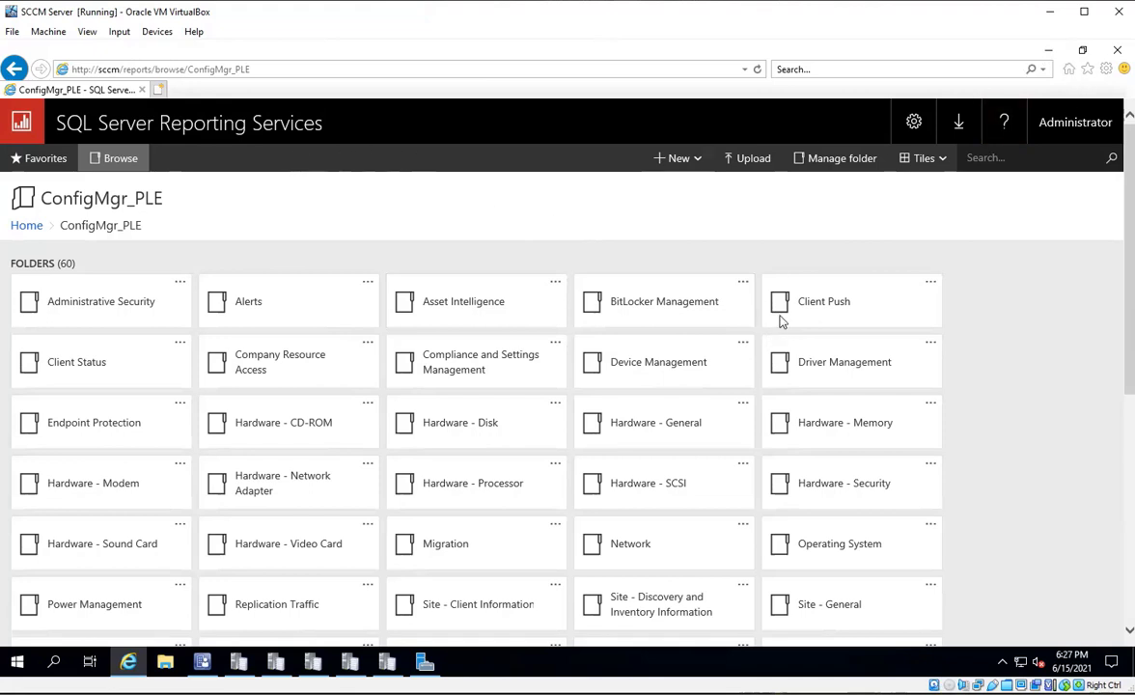
left_click(1049, 50)
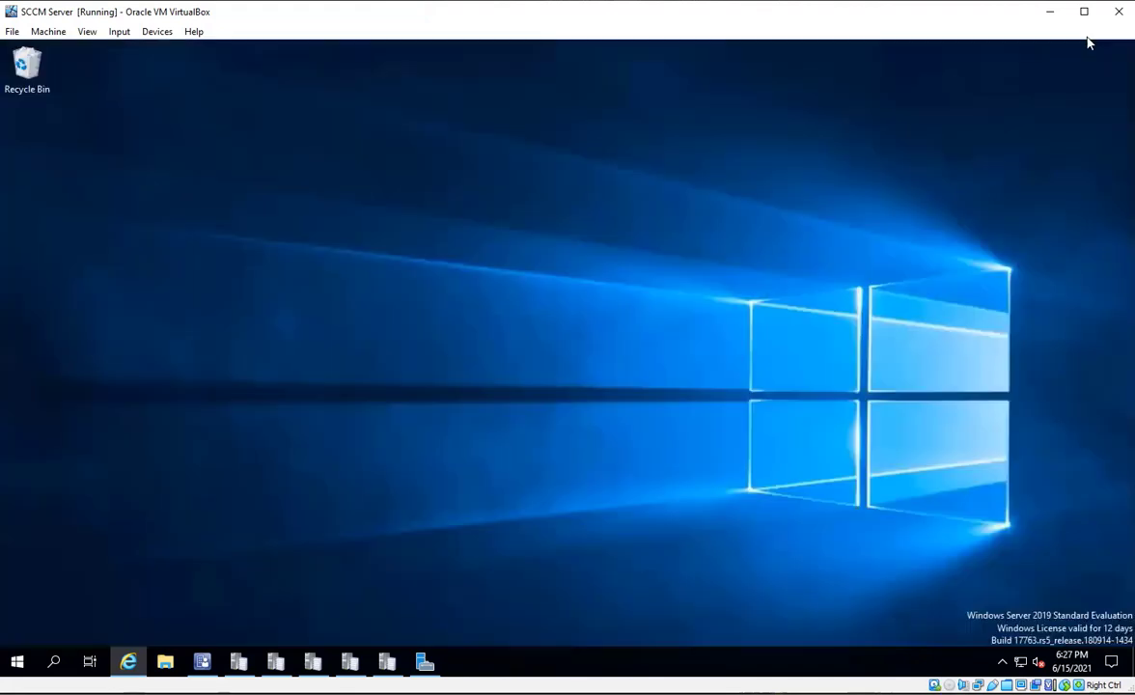
Switch to the Configuration Manager console, view Servers and Site System Roles, and check the software update point's entry in Site Status.
left_click(214, 660)
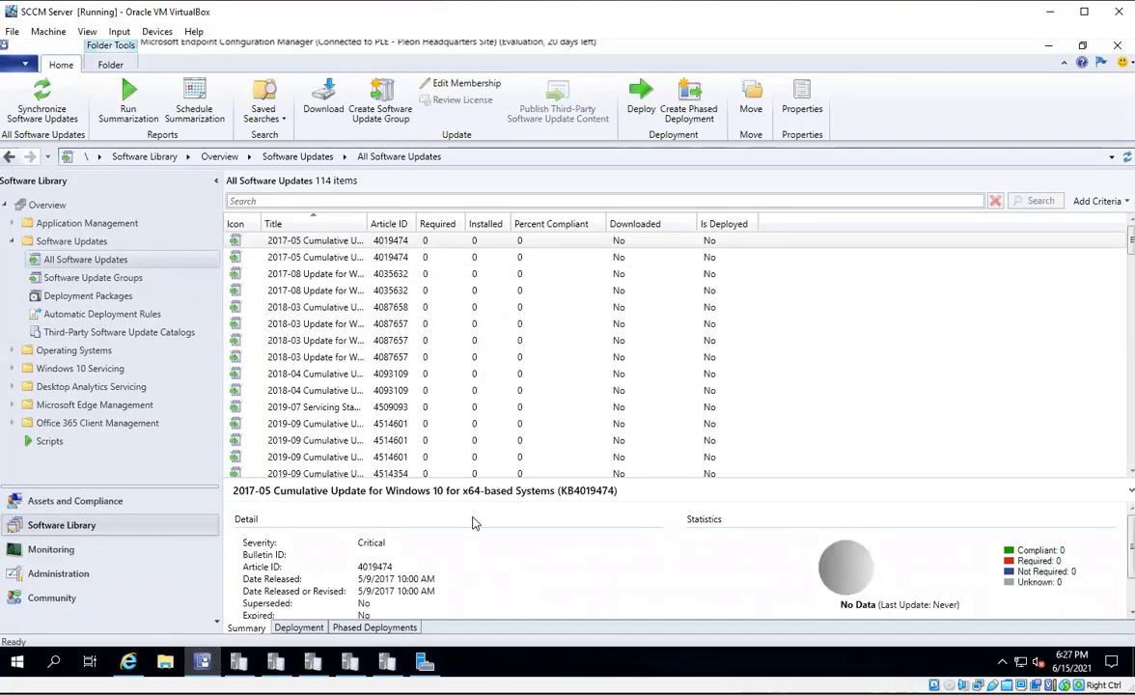
left_click(60, 573)
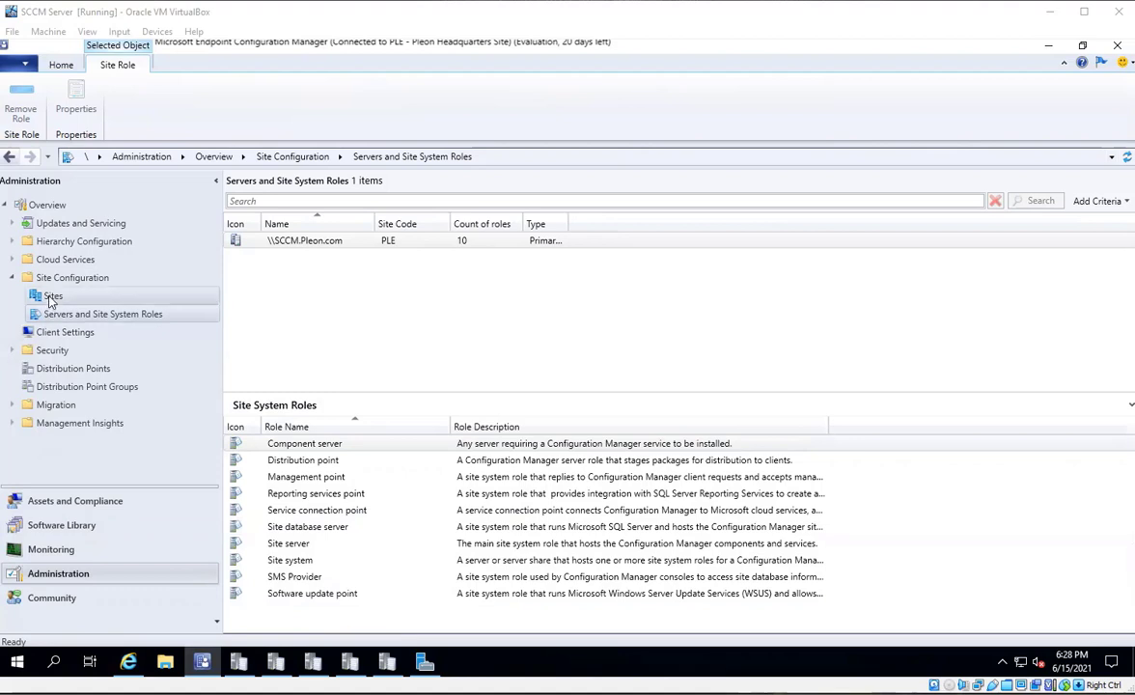
left_click(33, 546)
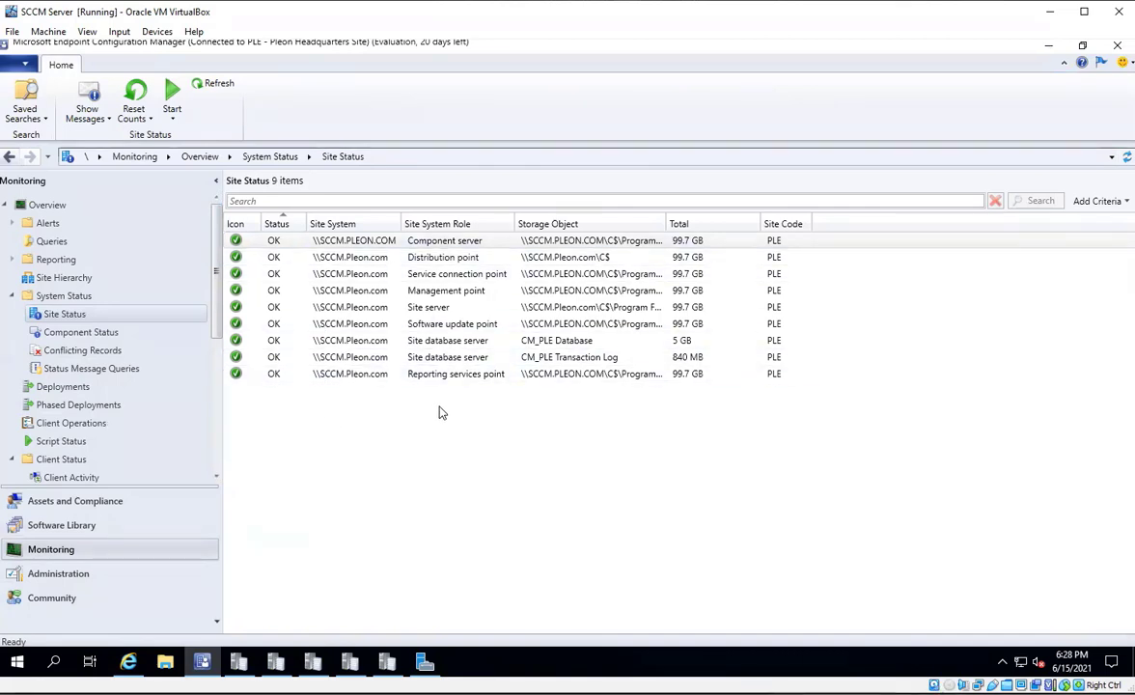
left_click(375, 325)
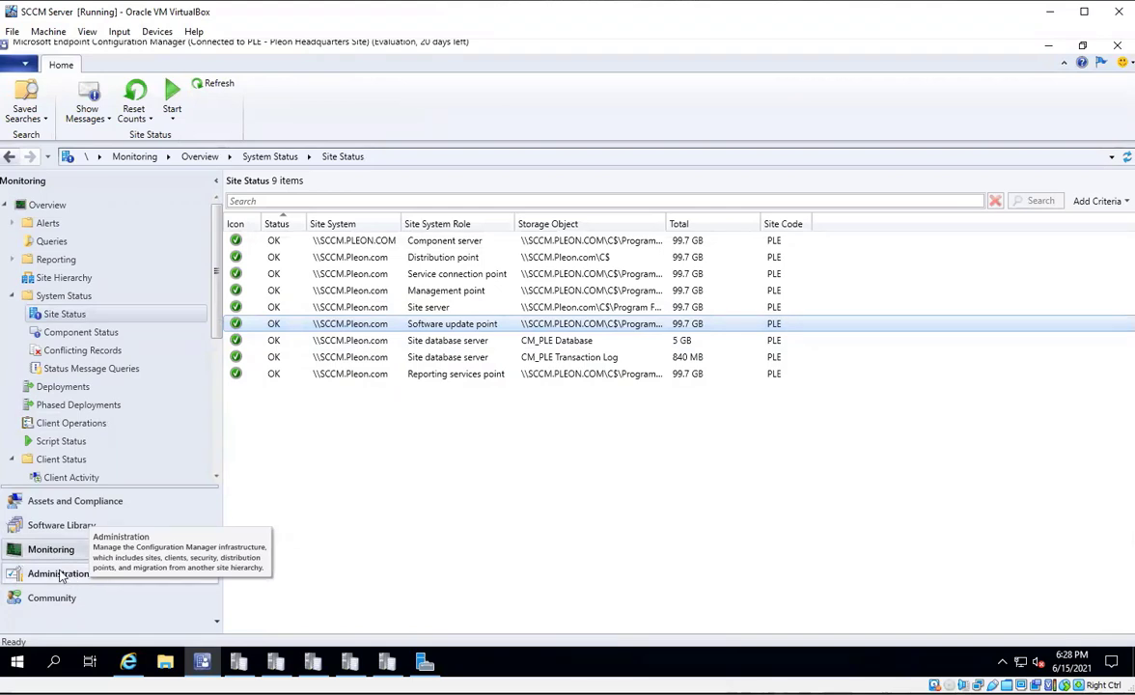
Revisit All Software Updates, return to Servers and Site System Roles and enlarge the Site System Roles list.
left_click(44, 534)
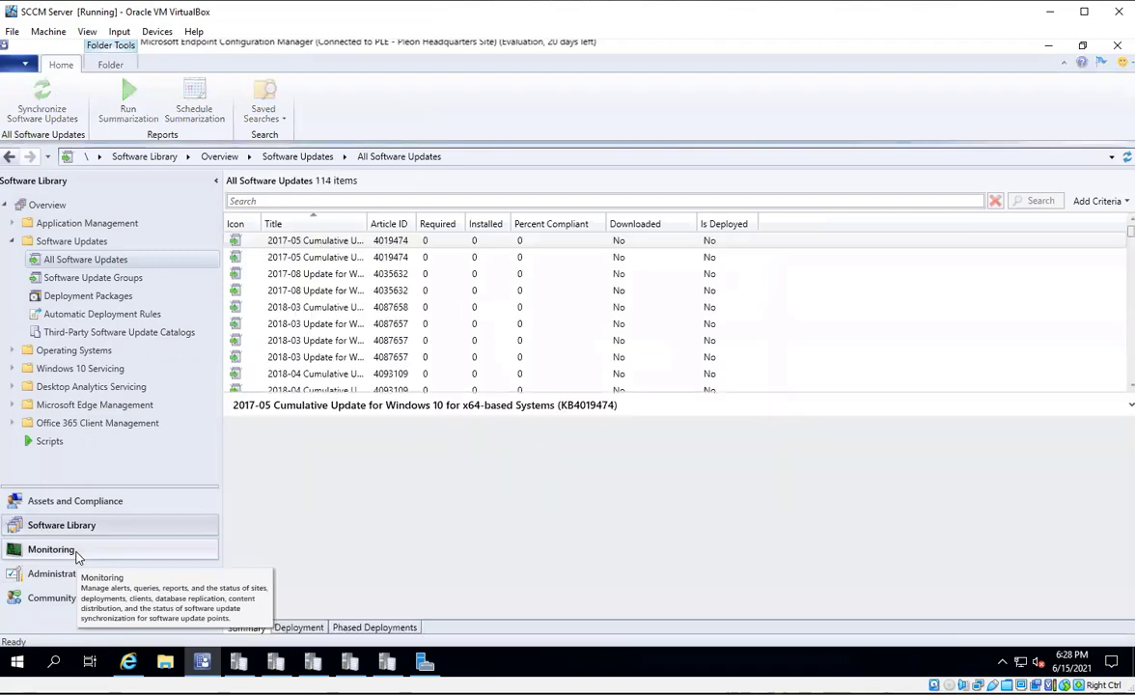
left_click(72, 573)
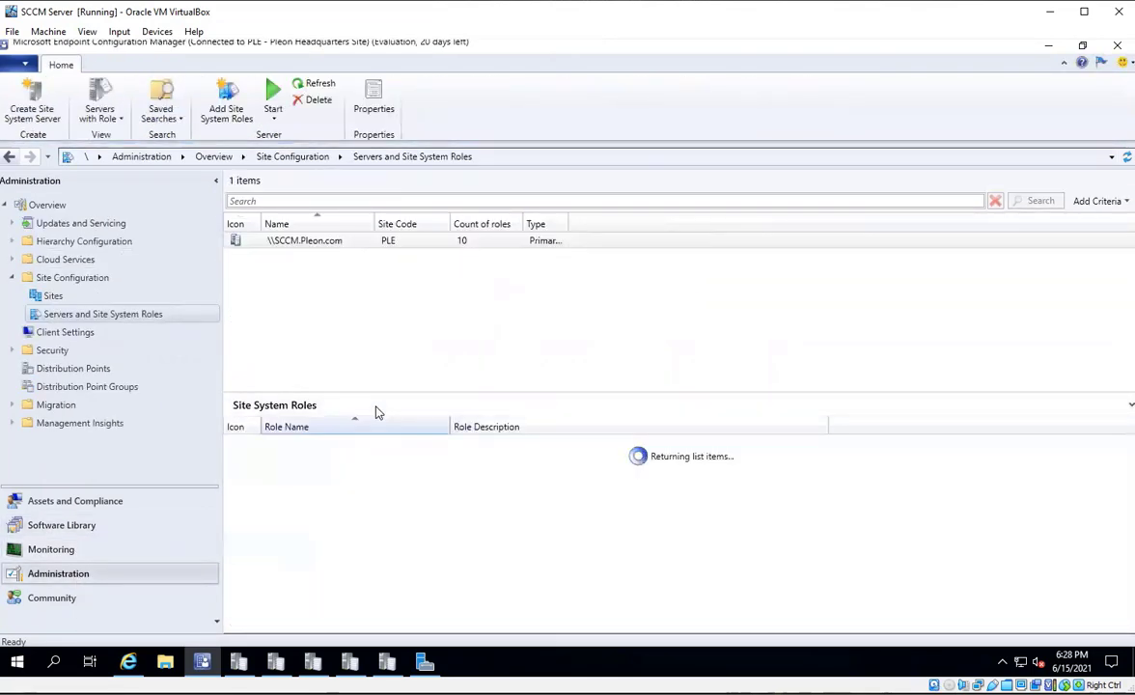
left_click_drag(402, 389, 401, 352)
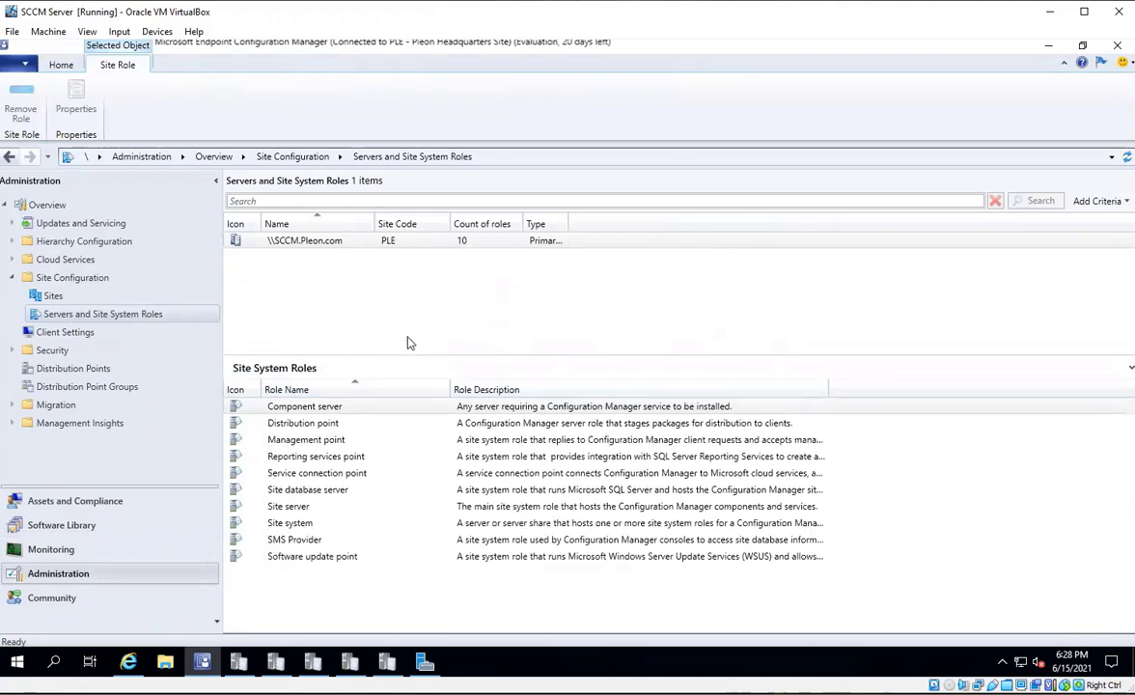